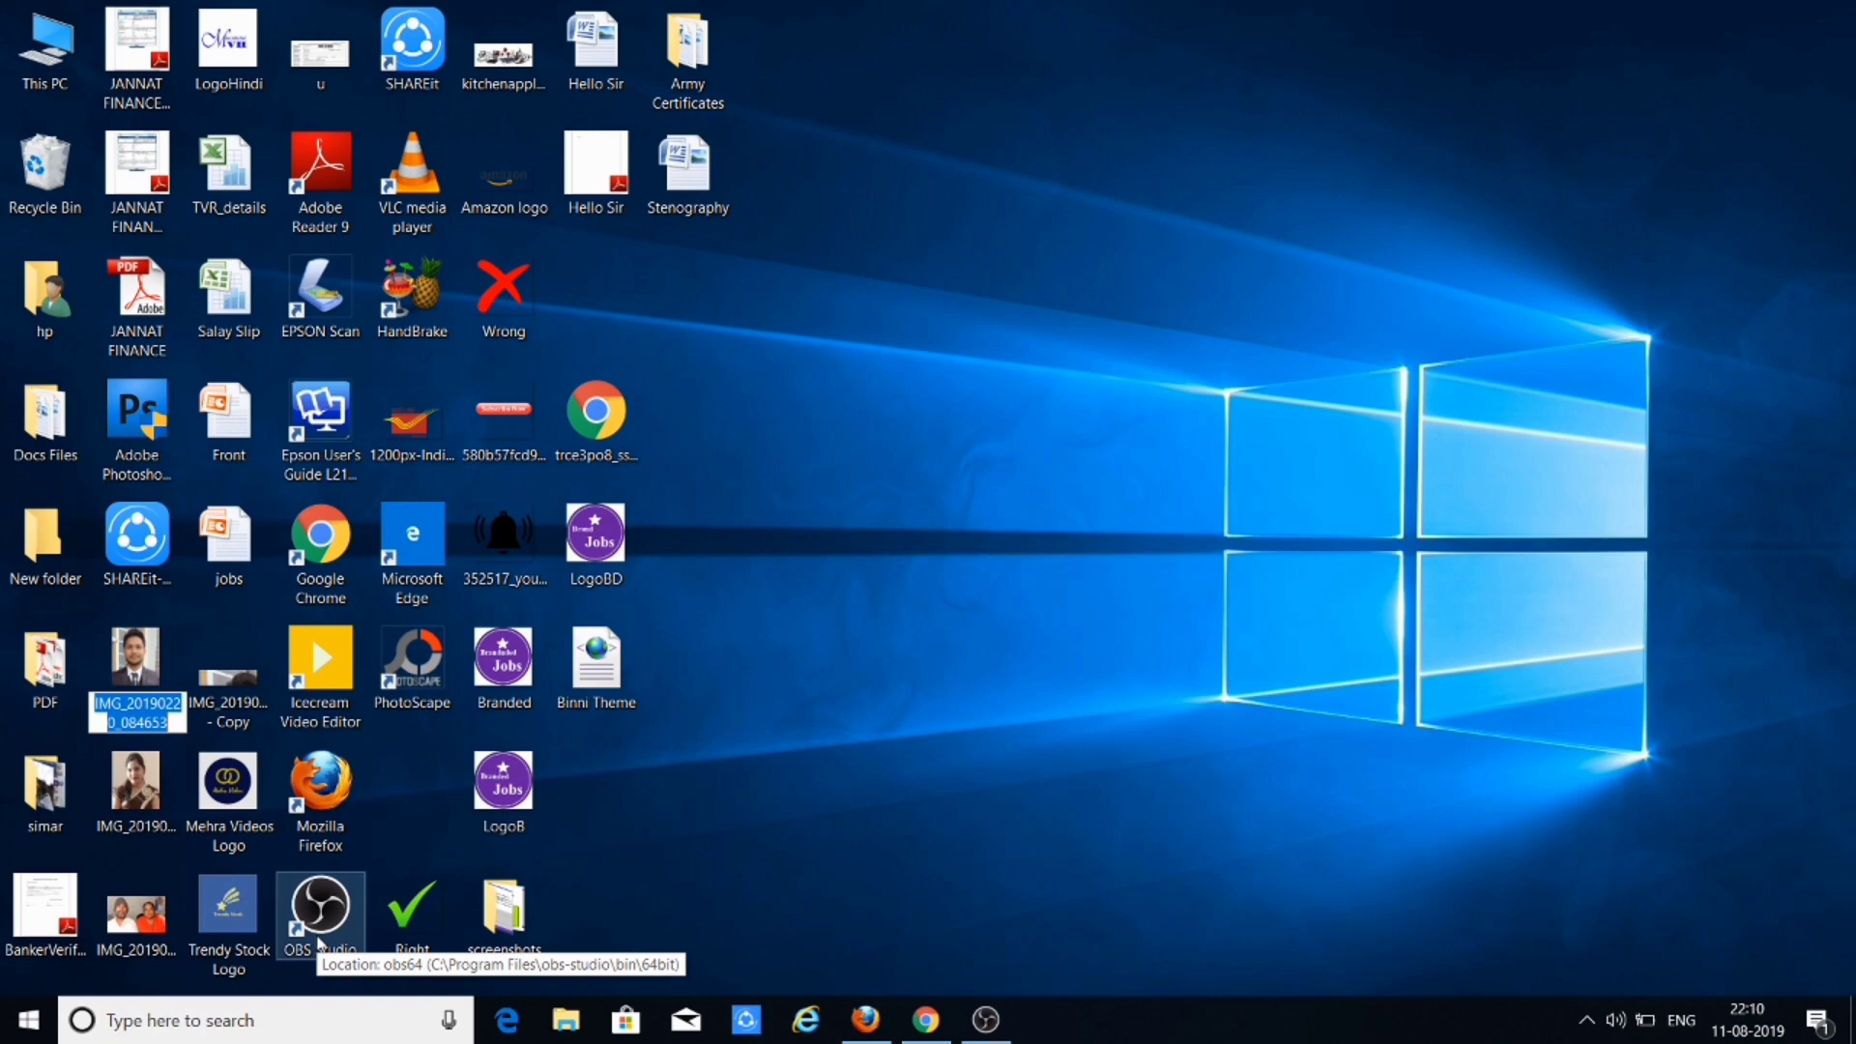
Rename the photo file to abc and minimise Firefox to reach the desktop.
text(abc)
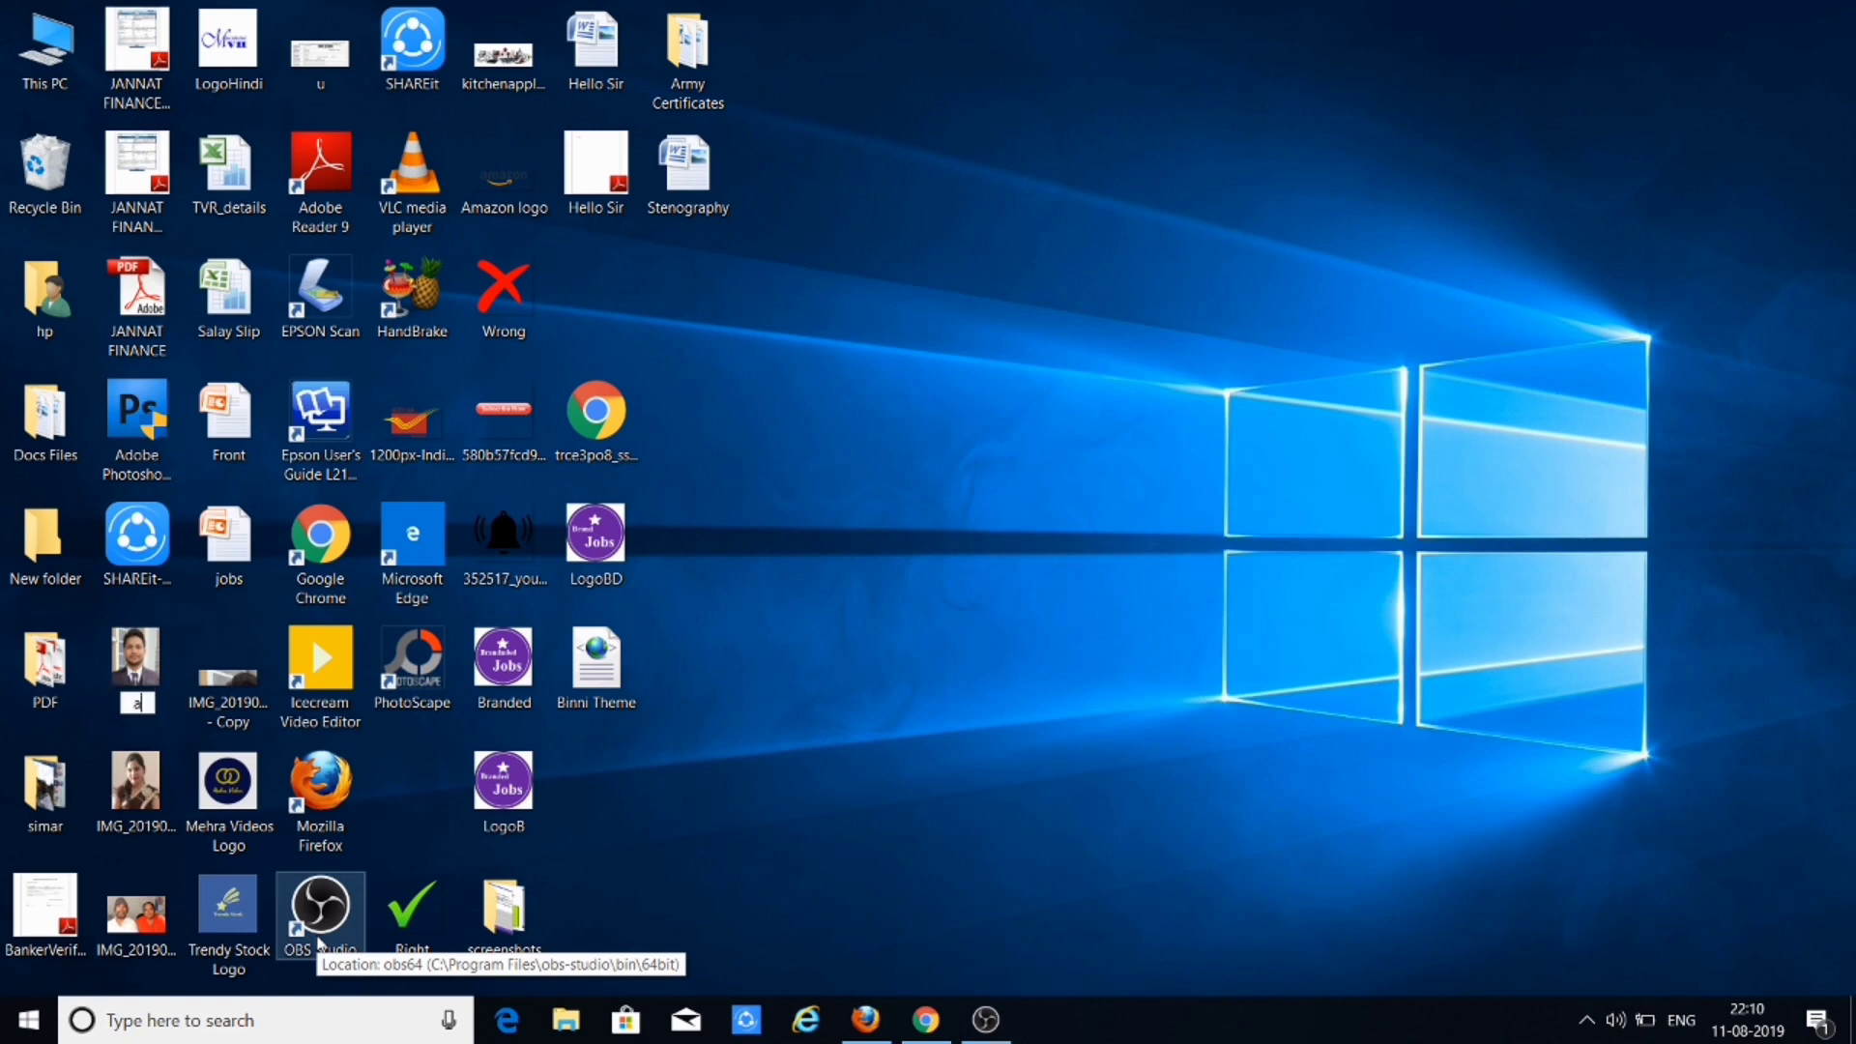
key(Return)
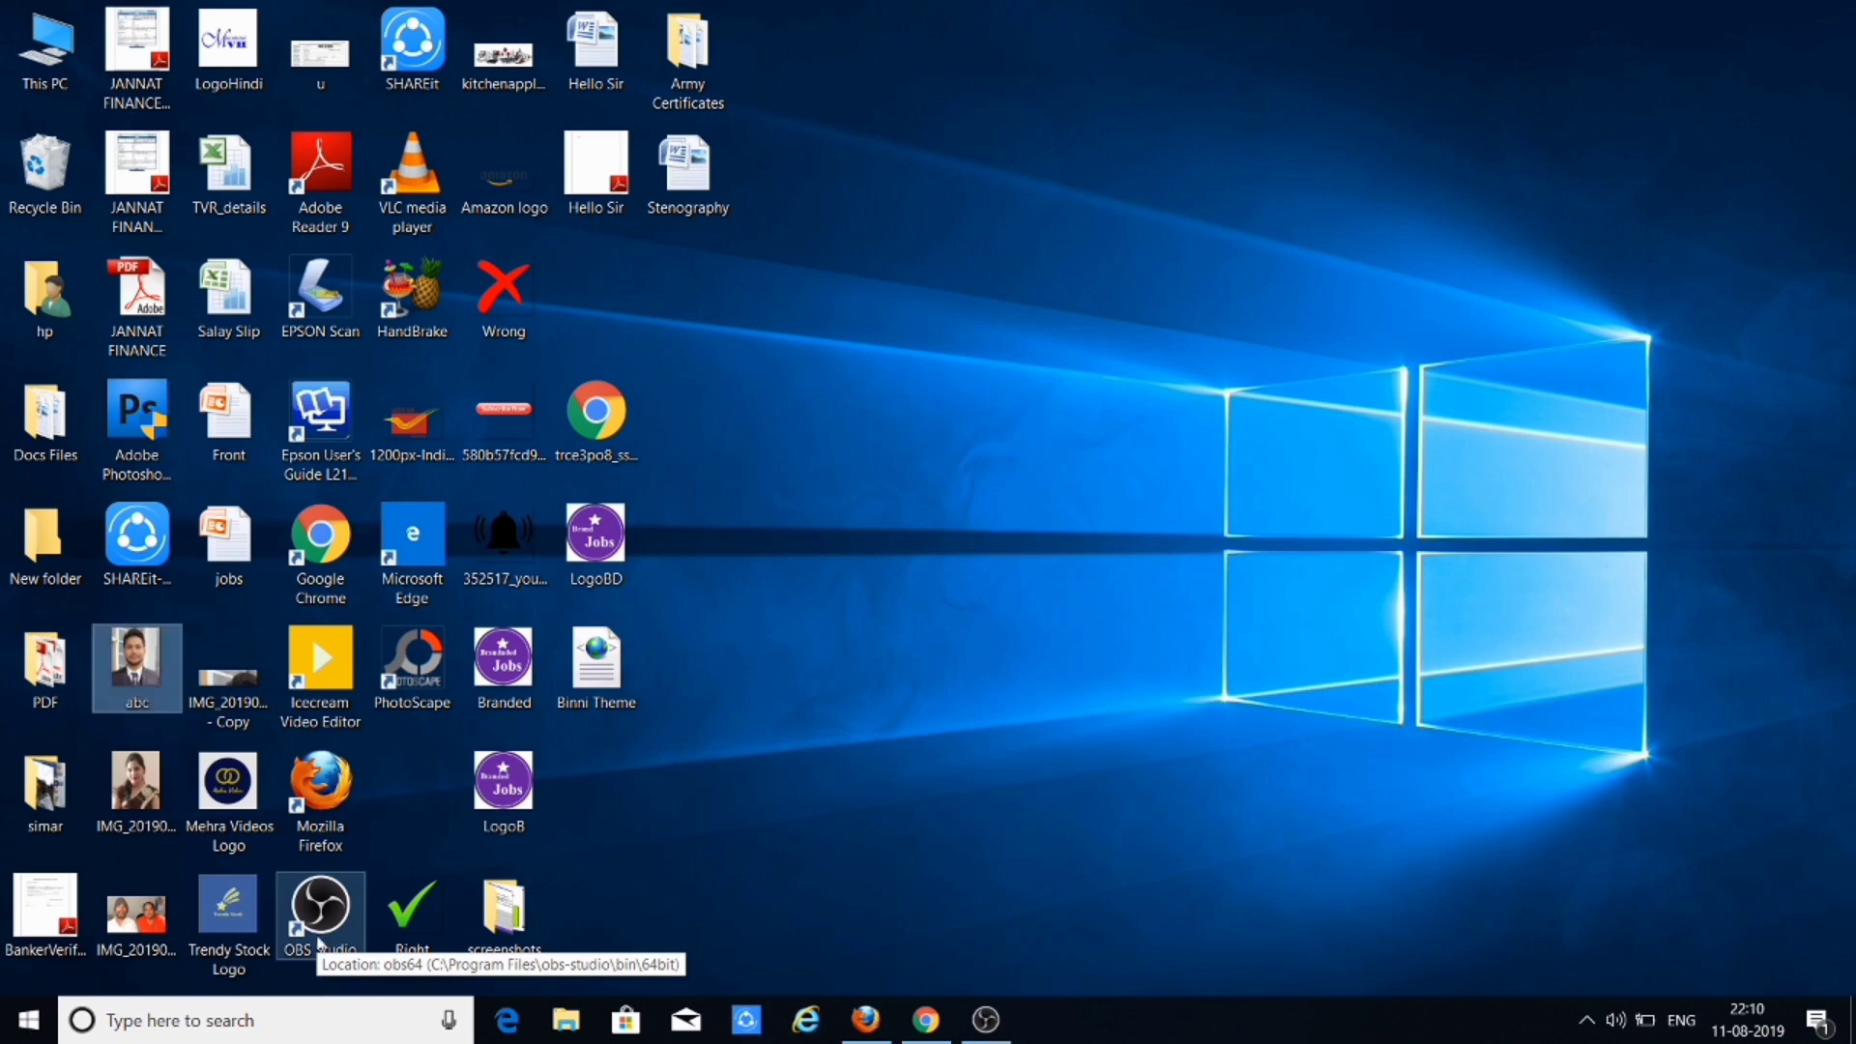
click(919, 1023)
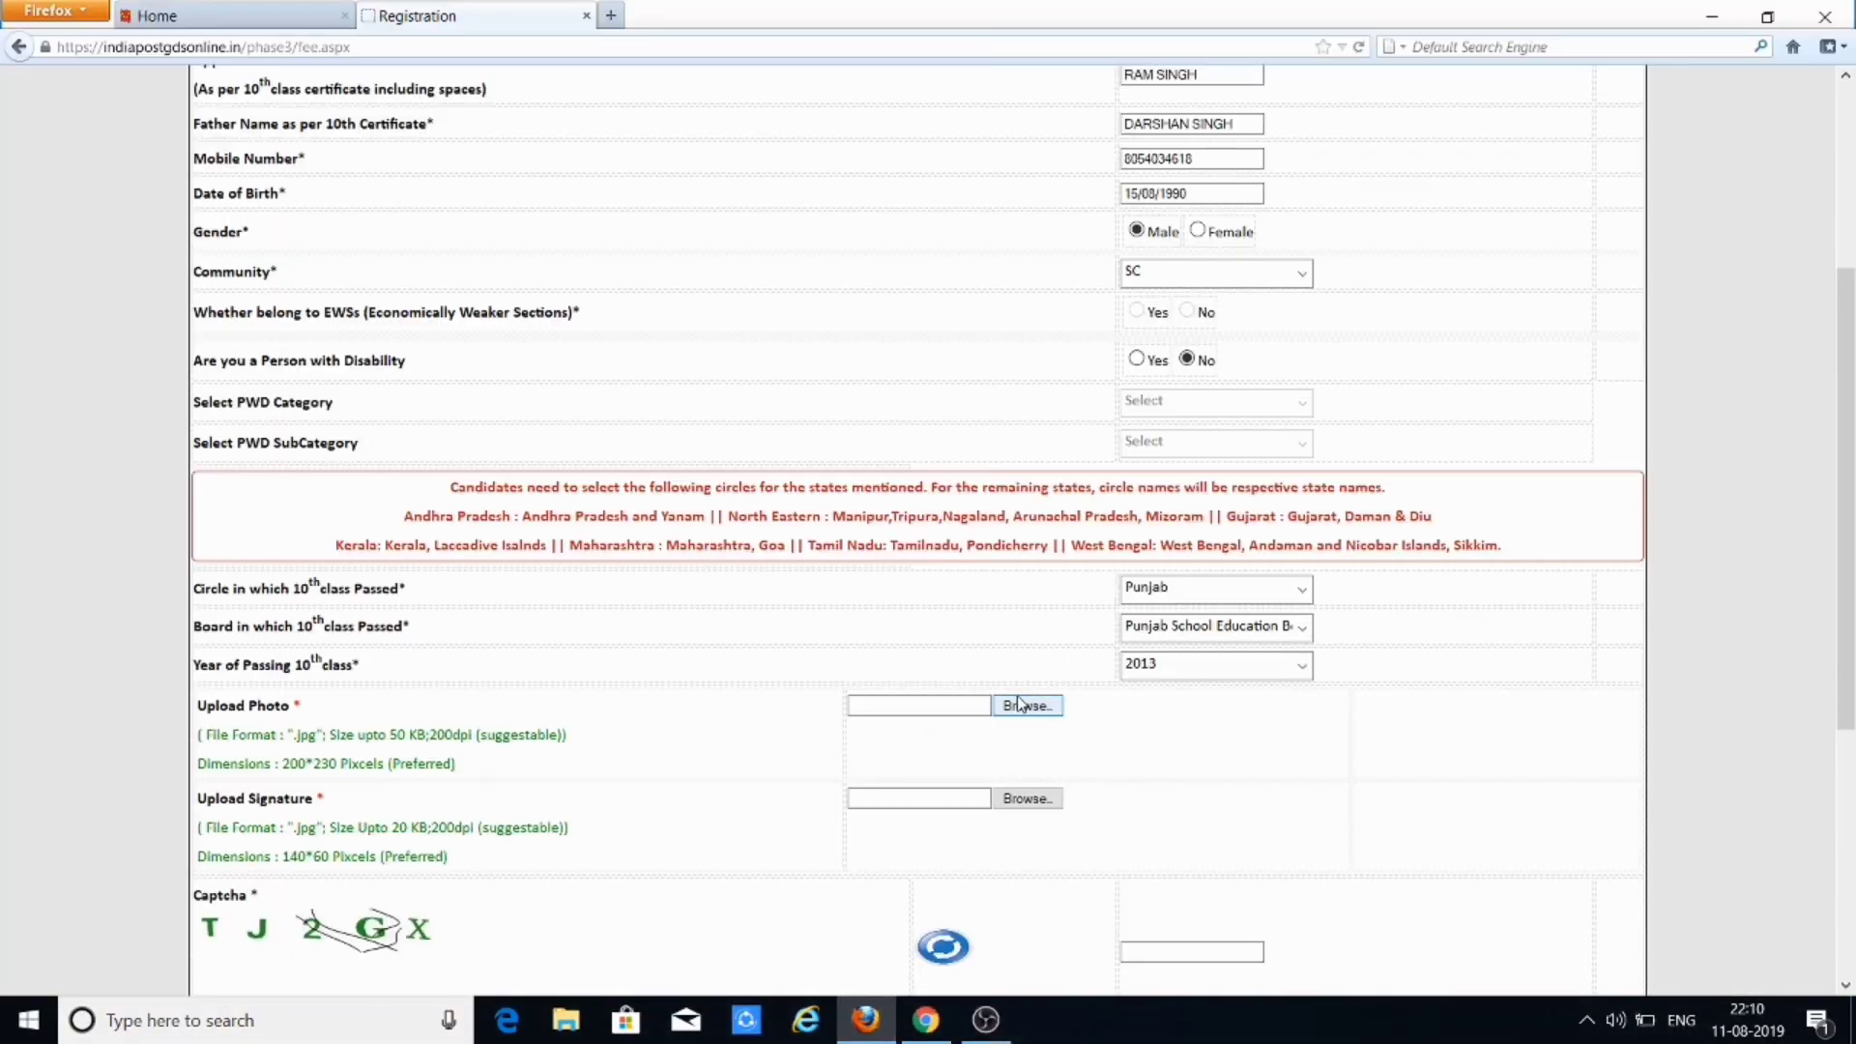
click(1703, 23)
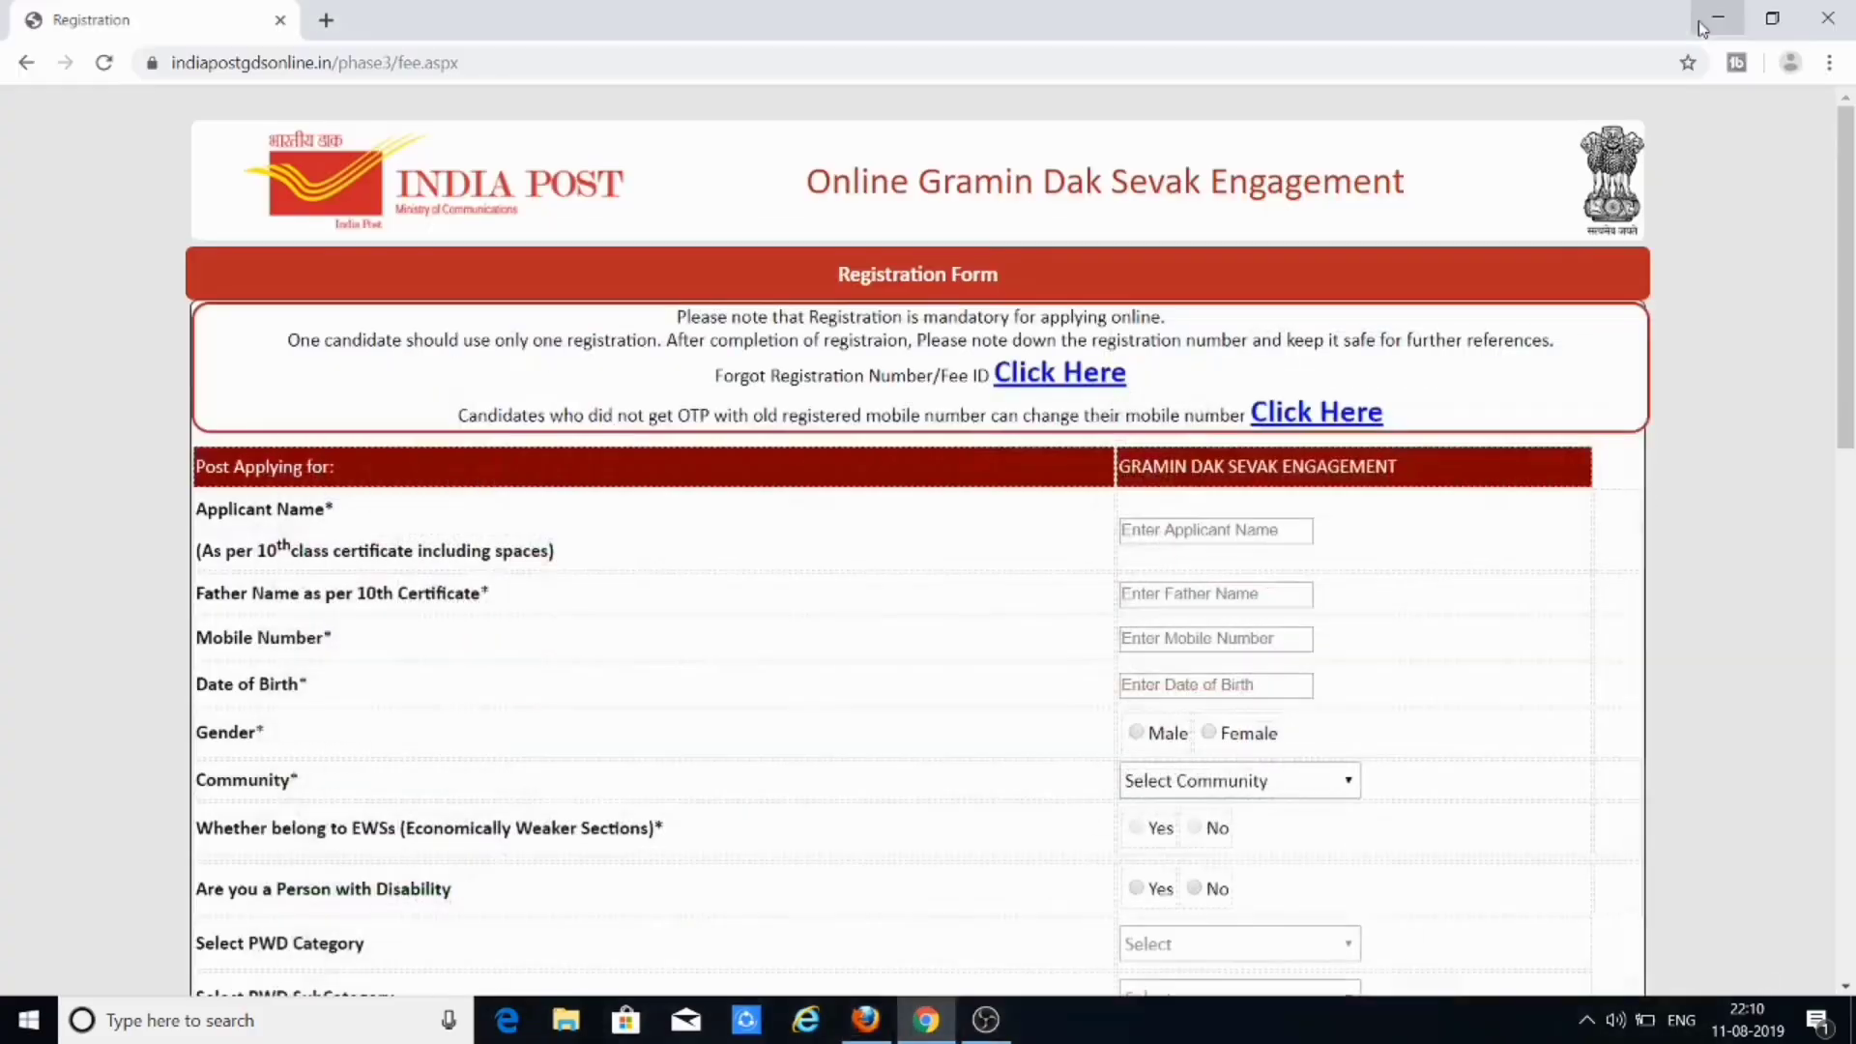
click(1704, 23)
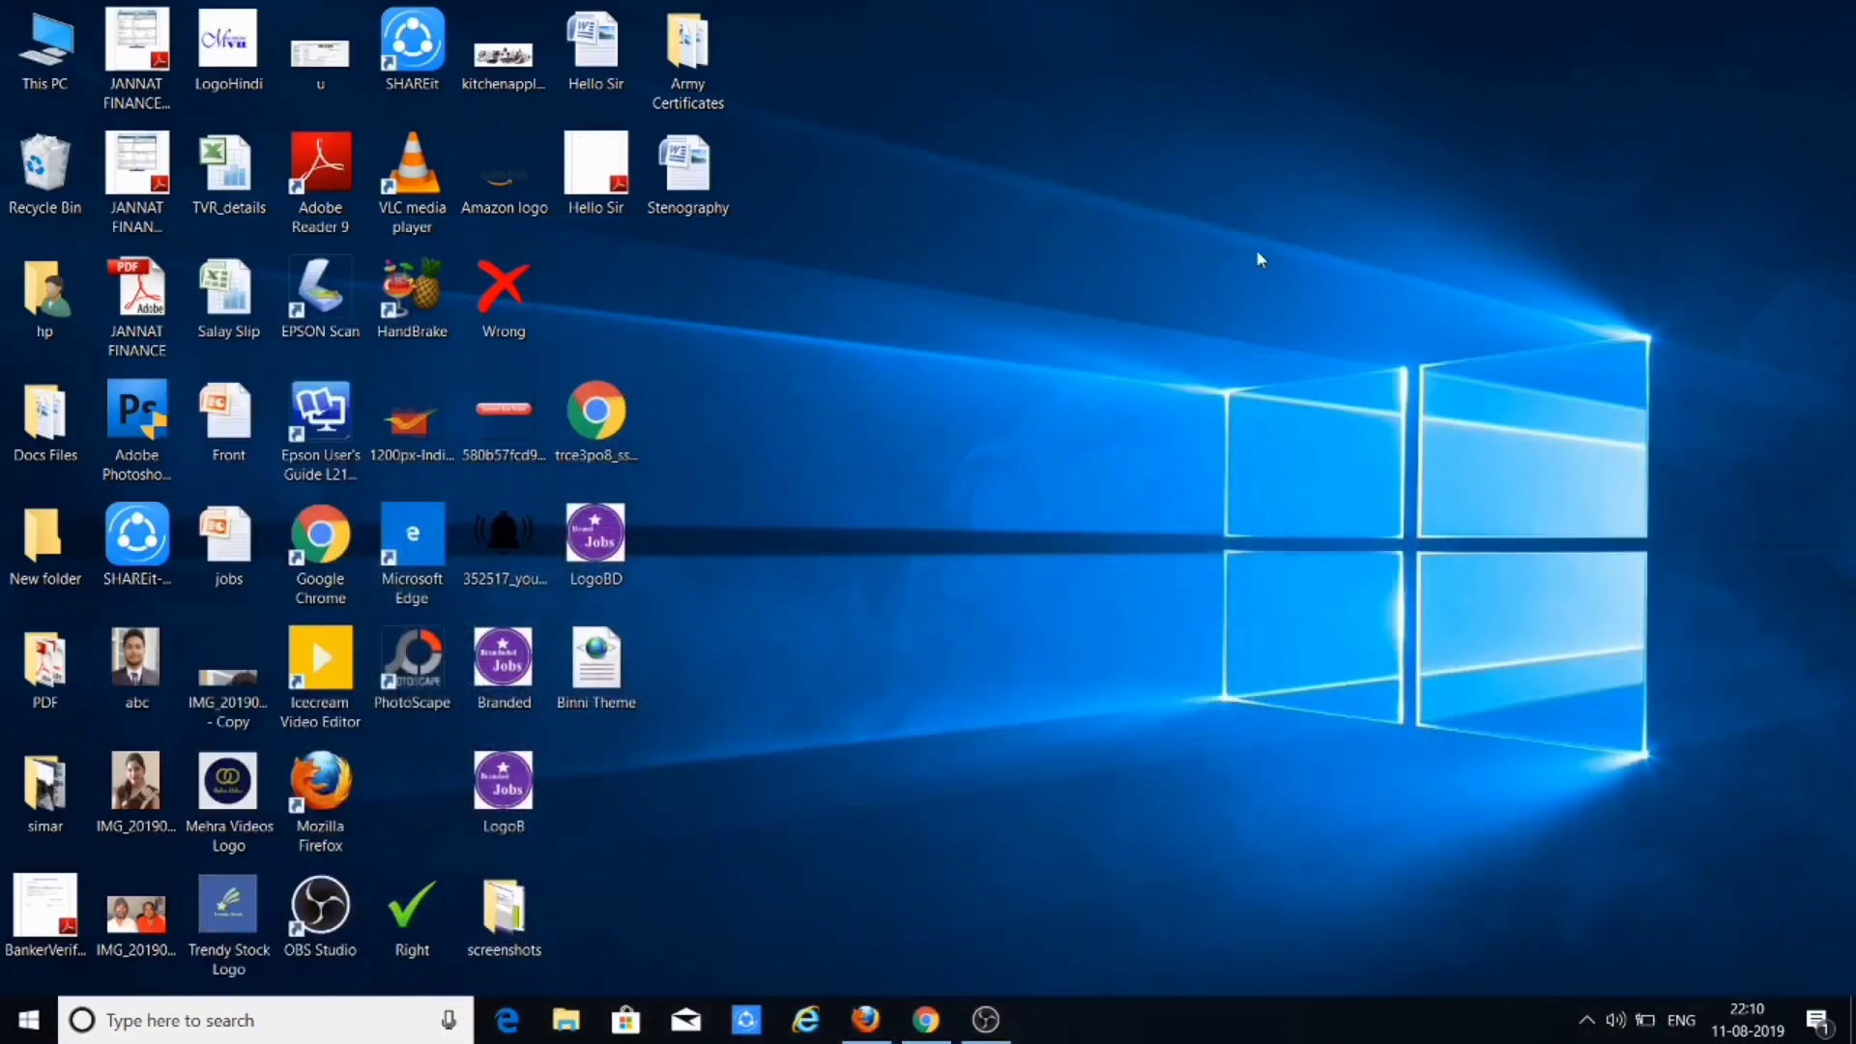
Open the abc photo in Paint.
click(140, 662)
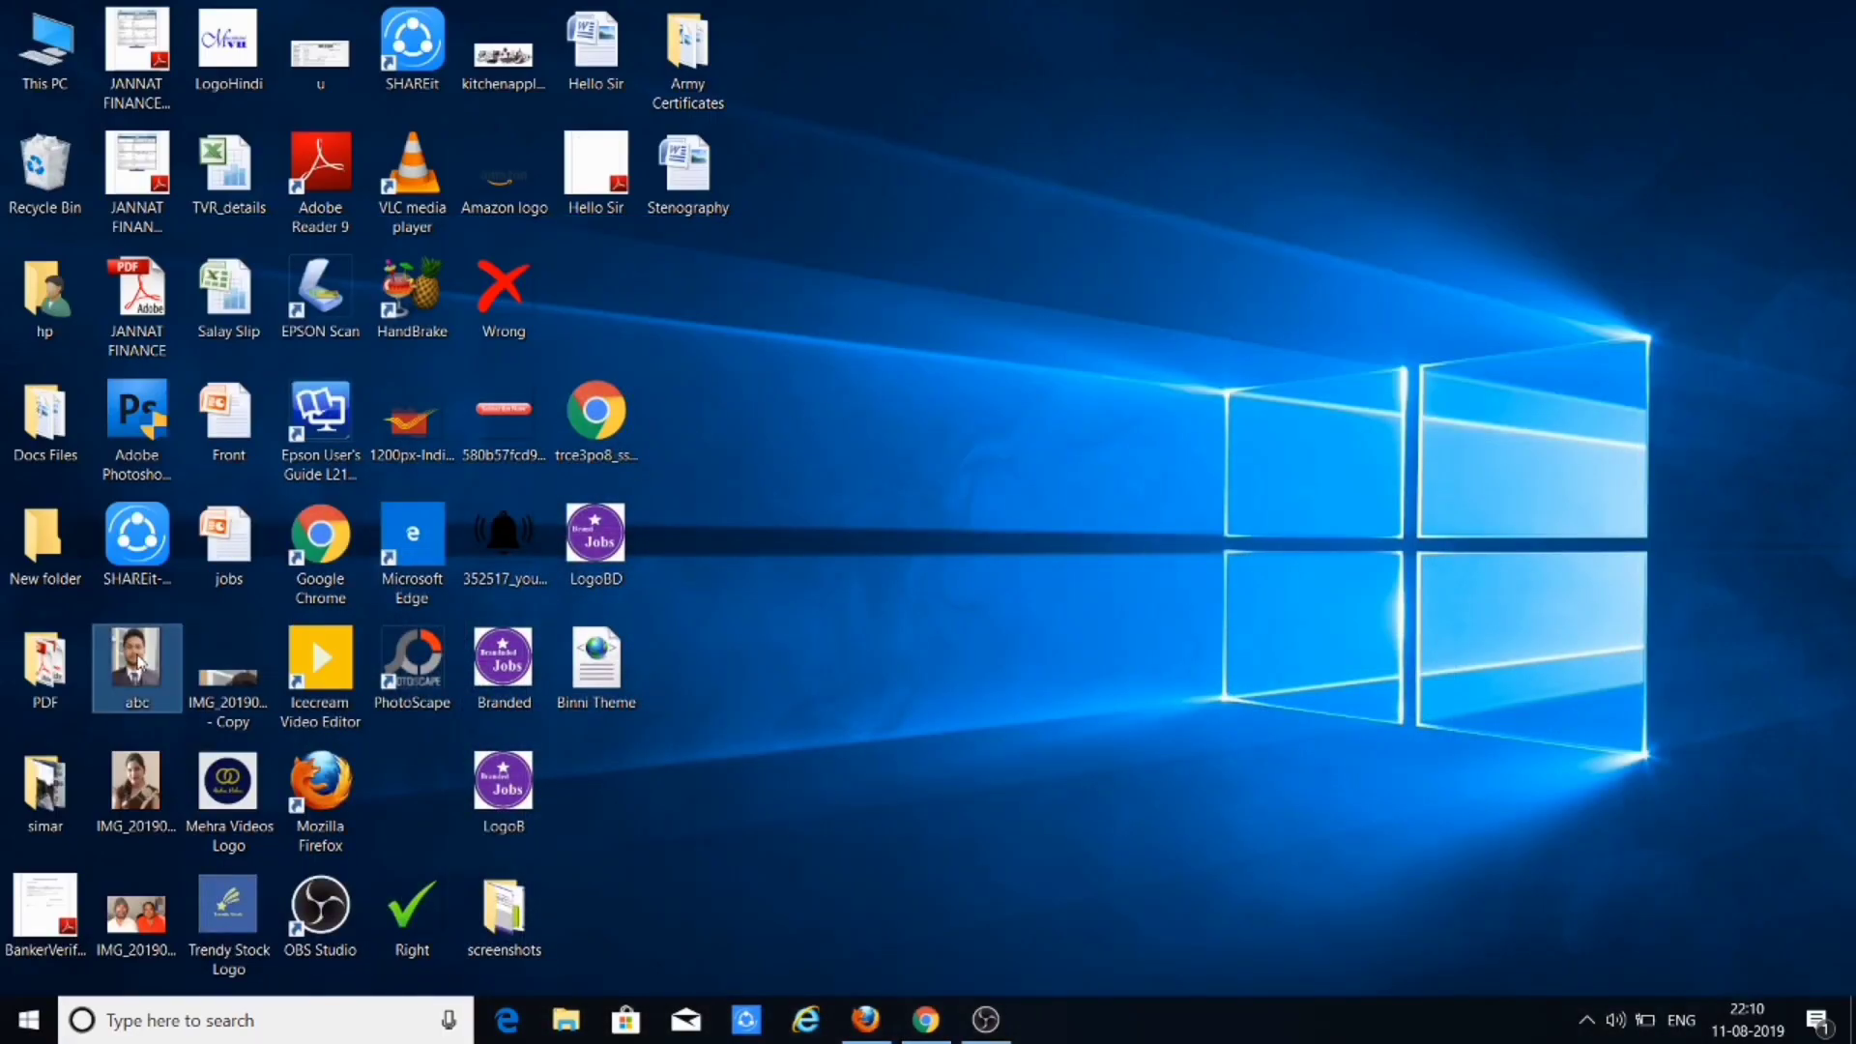
right_click(140, 662)
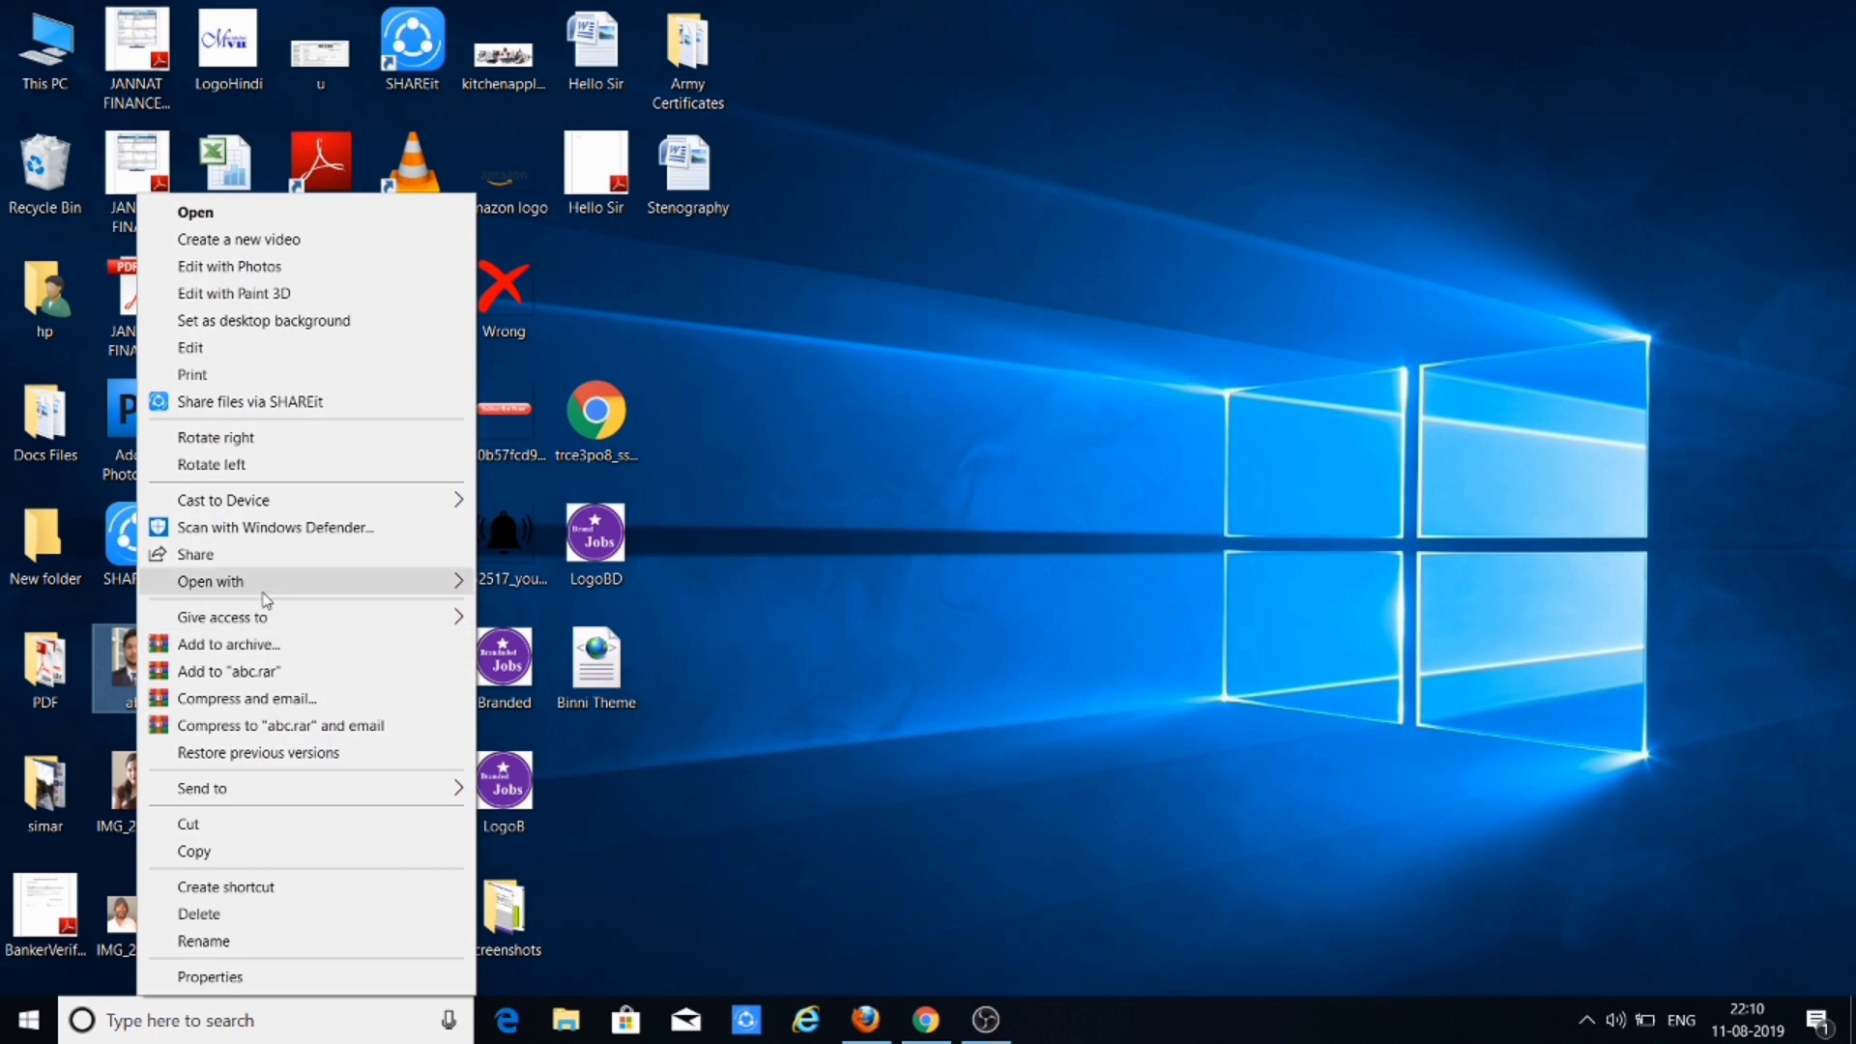
mouse_move(437, 591)
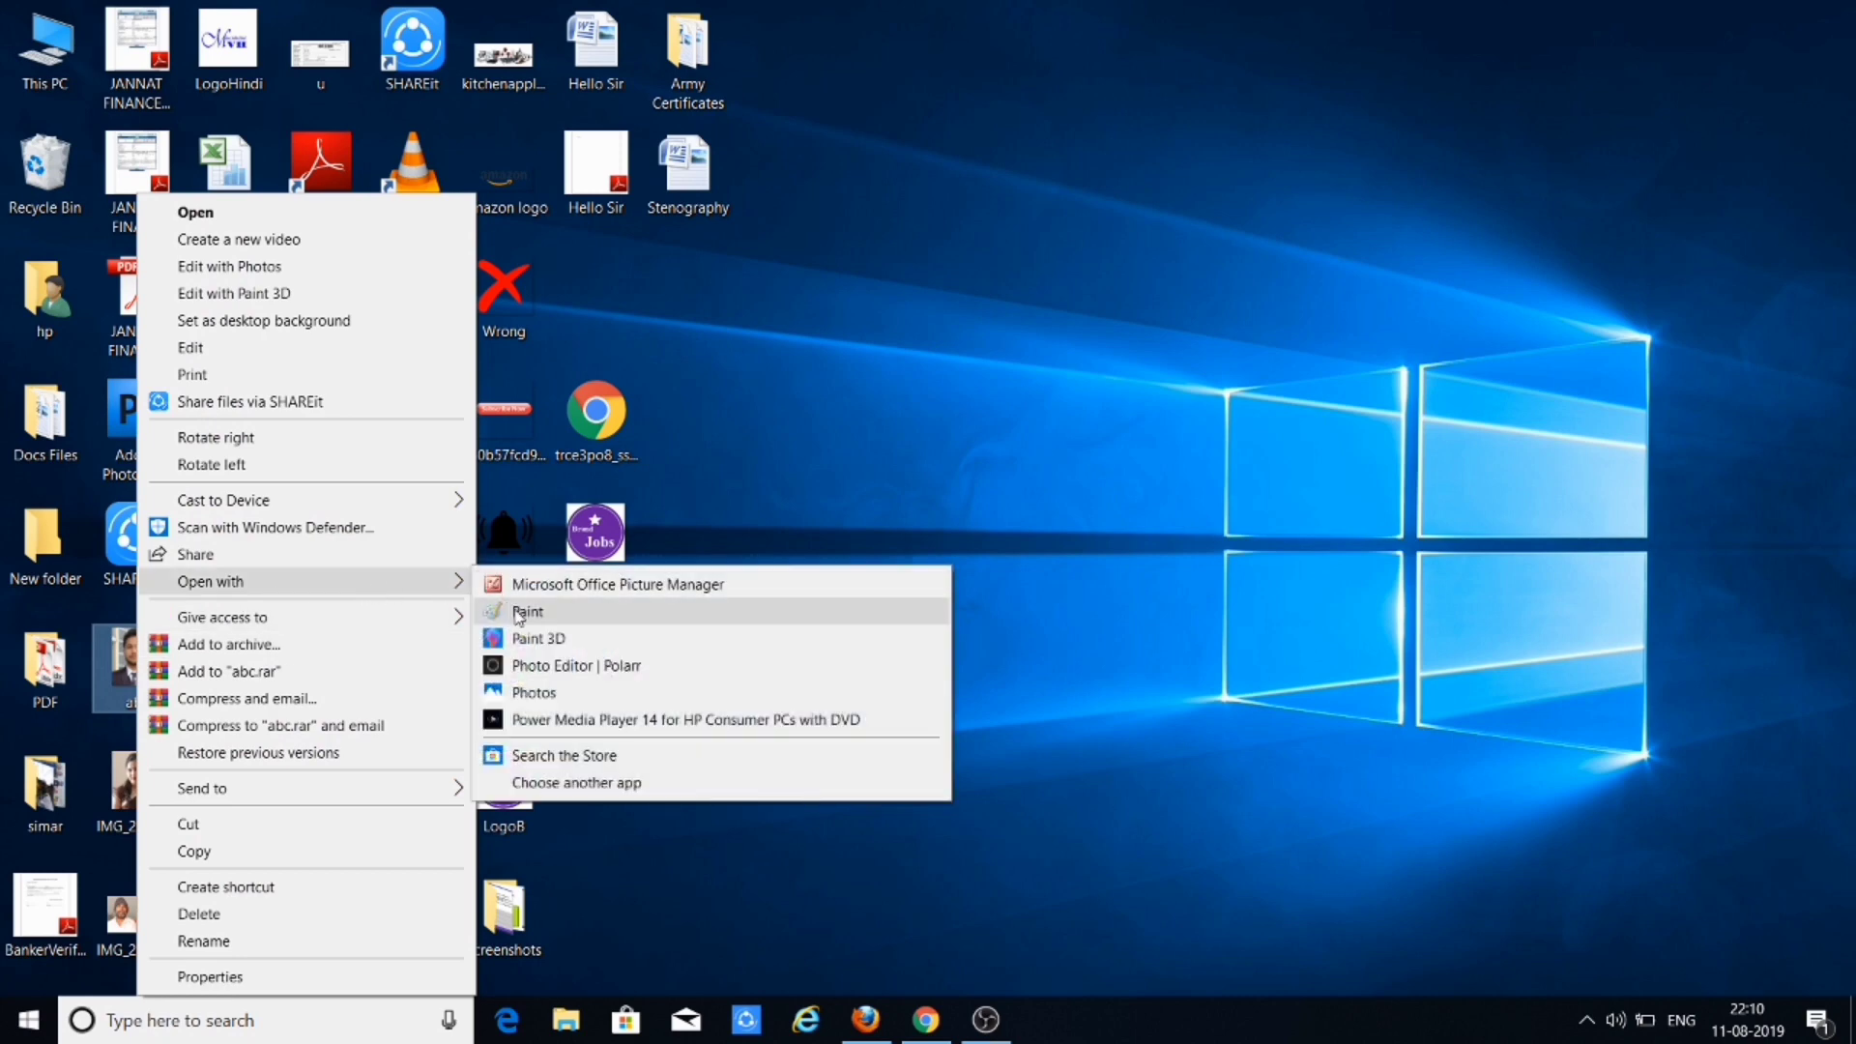
click(516, 613)
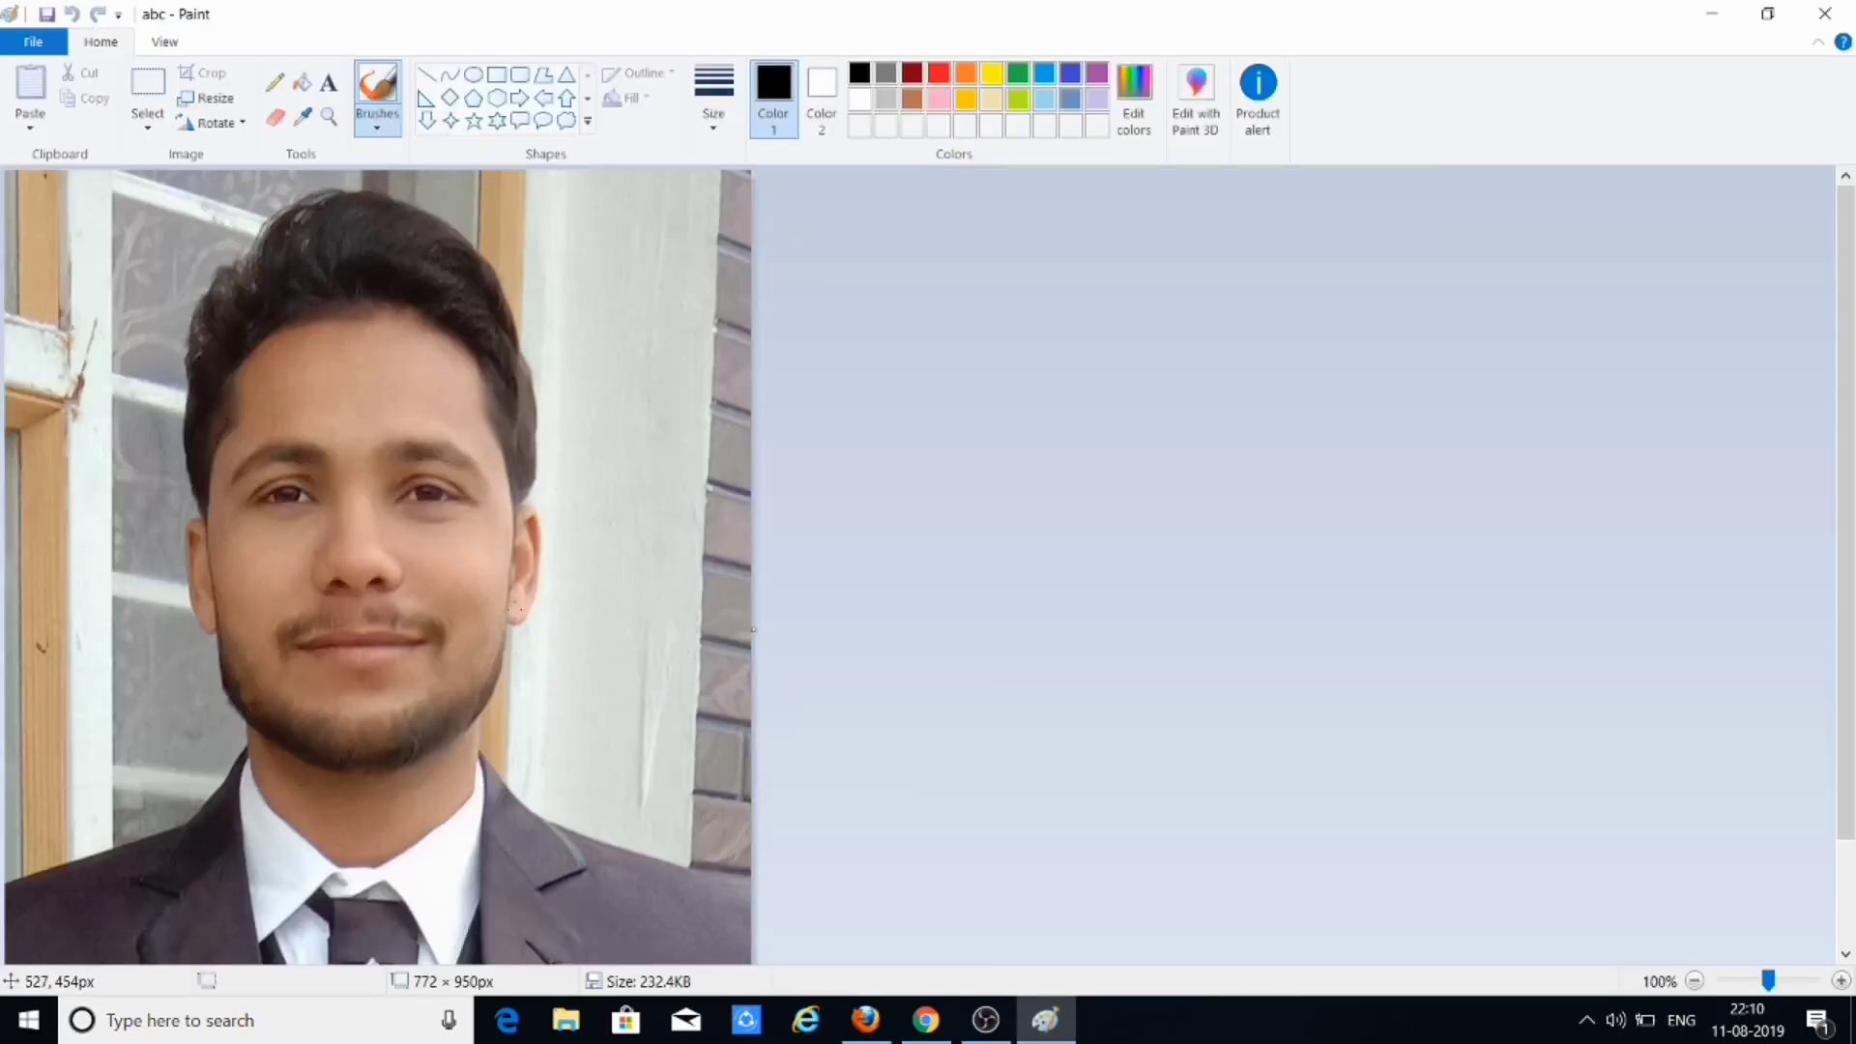
Shrink the abc photo to 80% horizontally (618 × 760px), keeping aspect ratio, and save it.
key(ctrl+w)
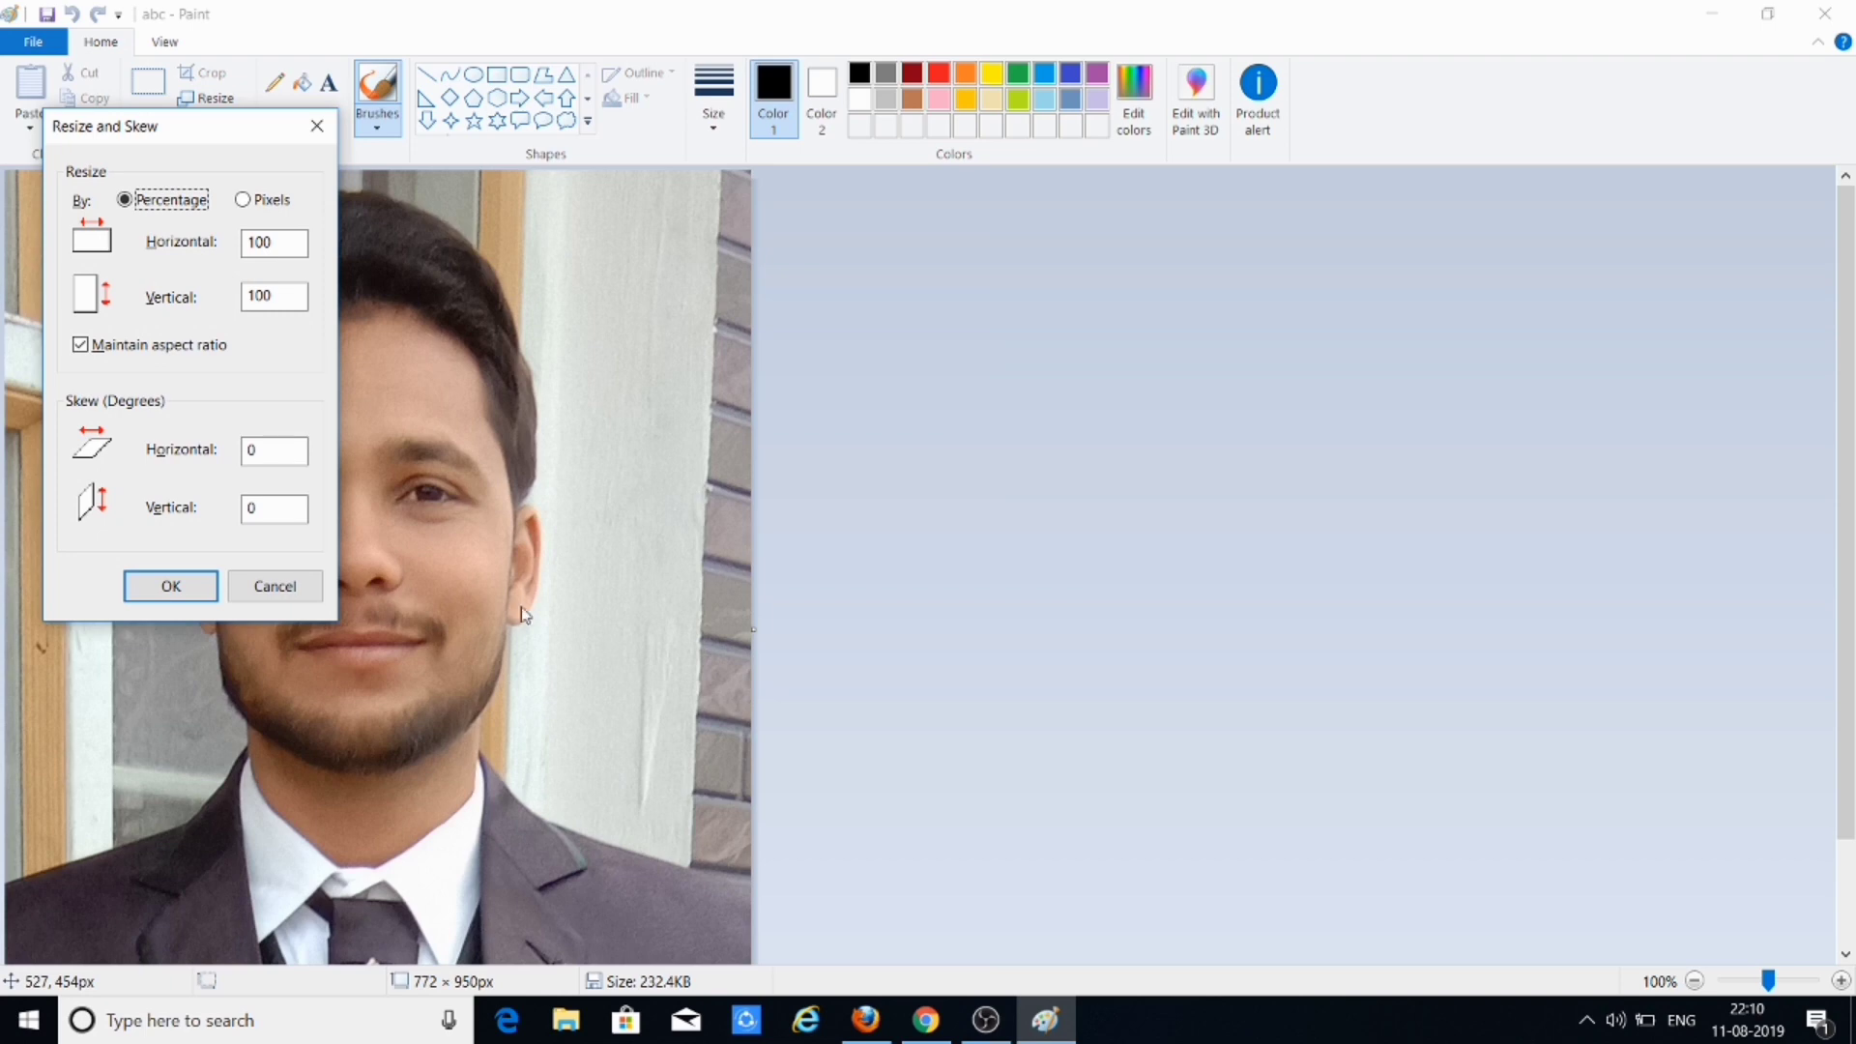
click(302, 583)
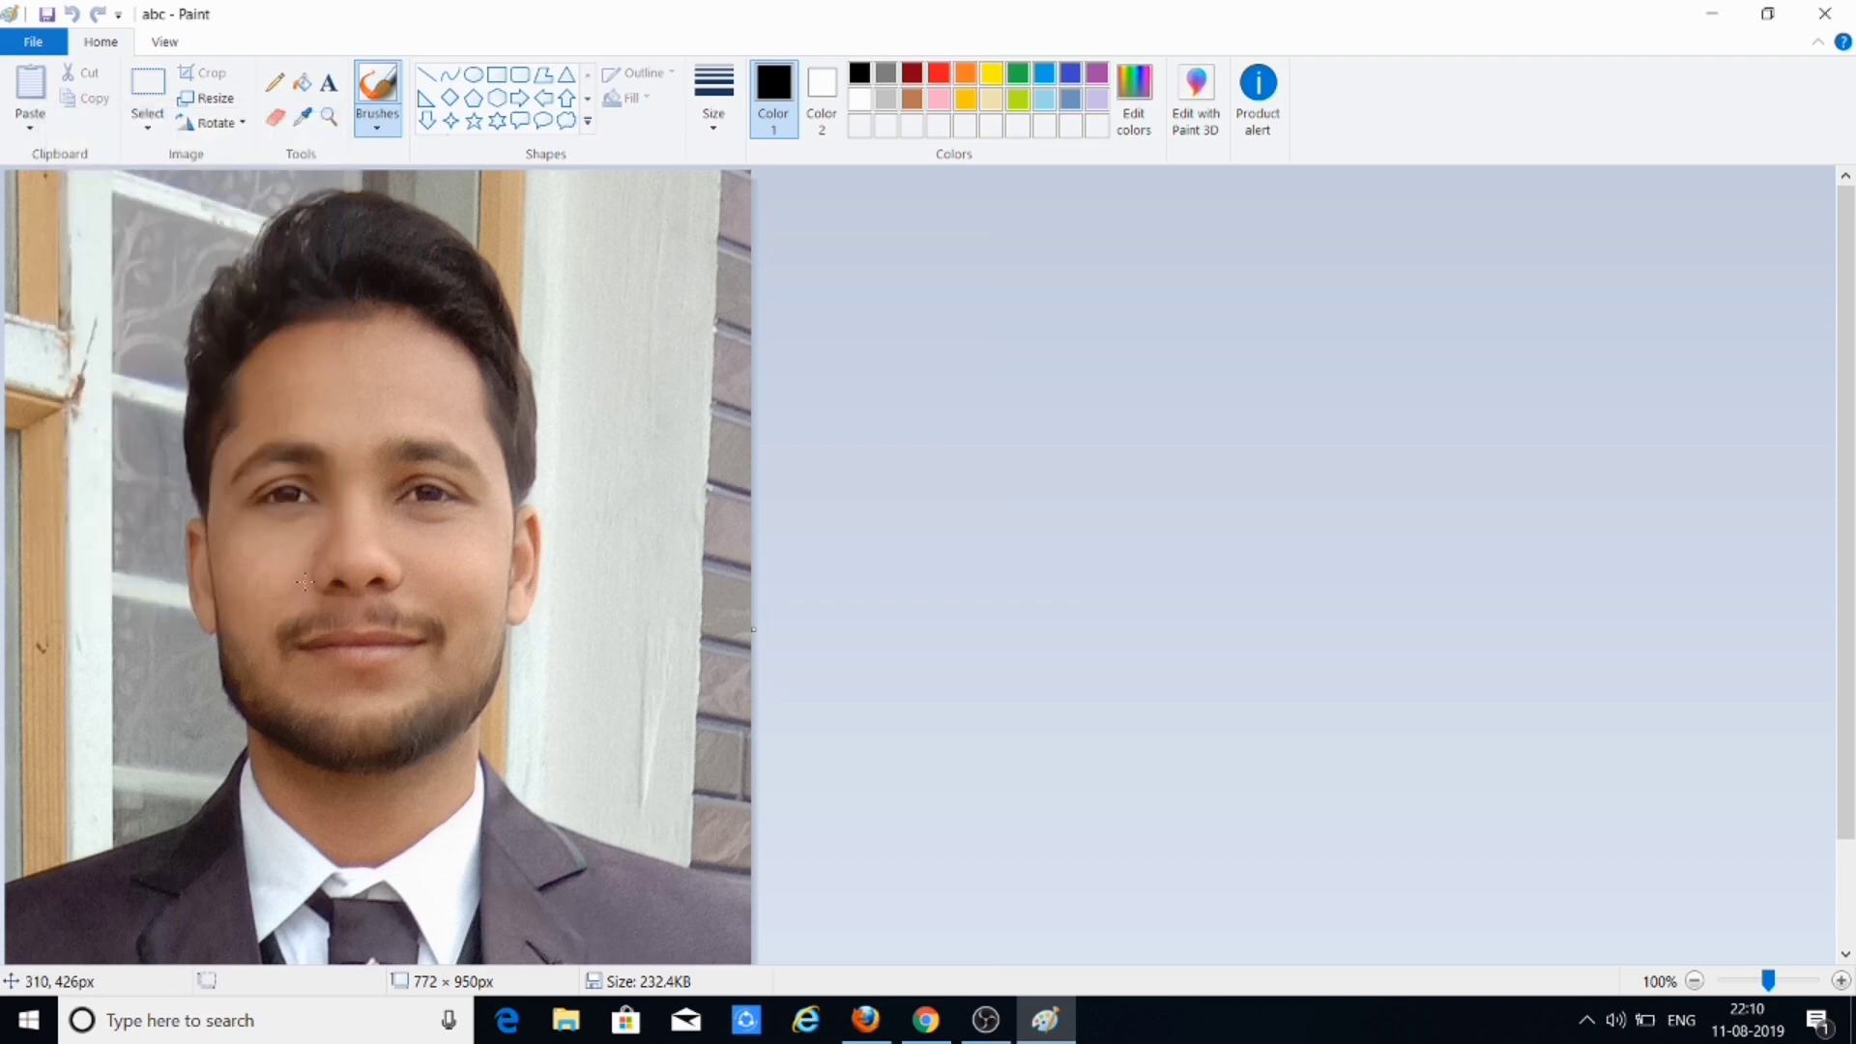
key(ctrl+w)
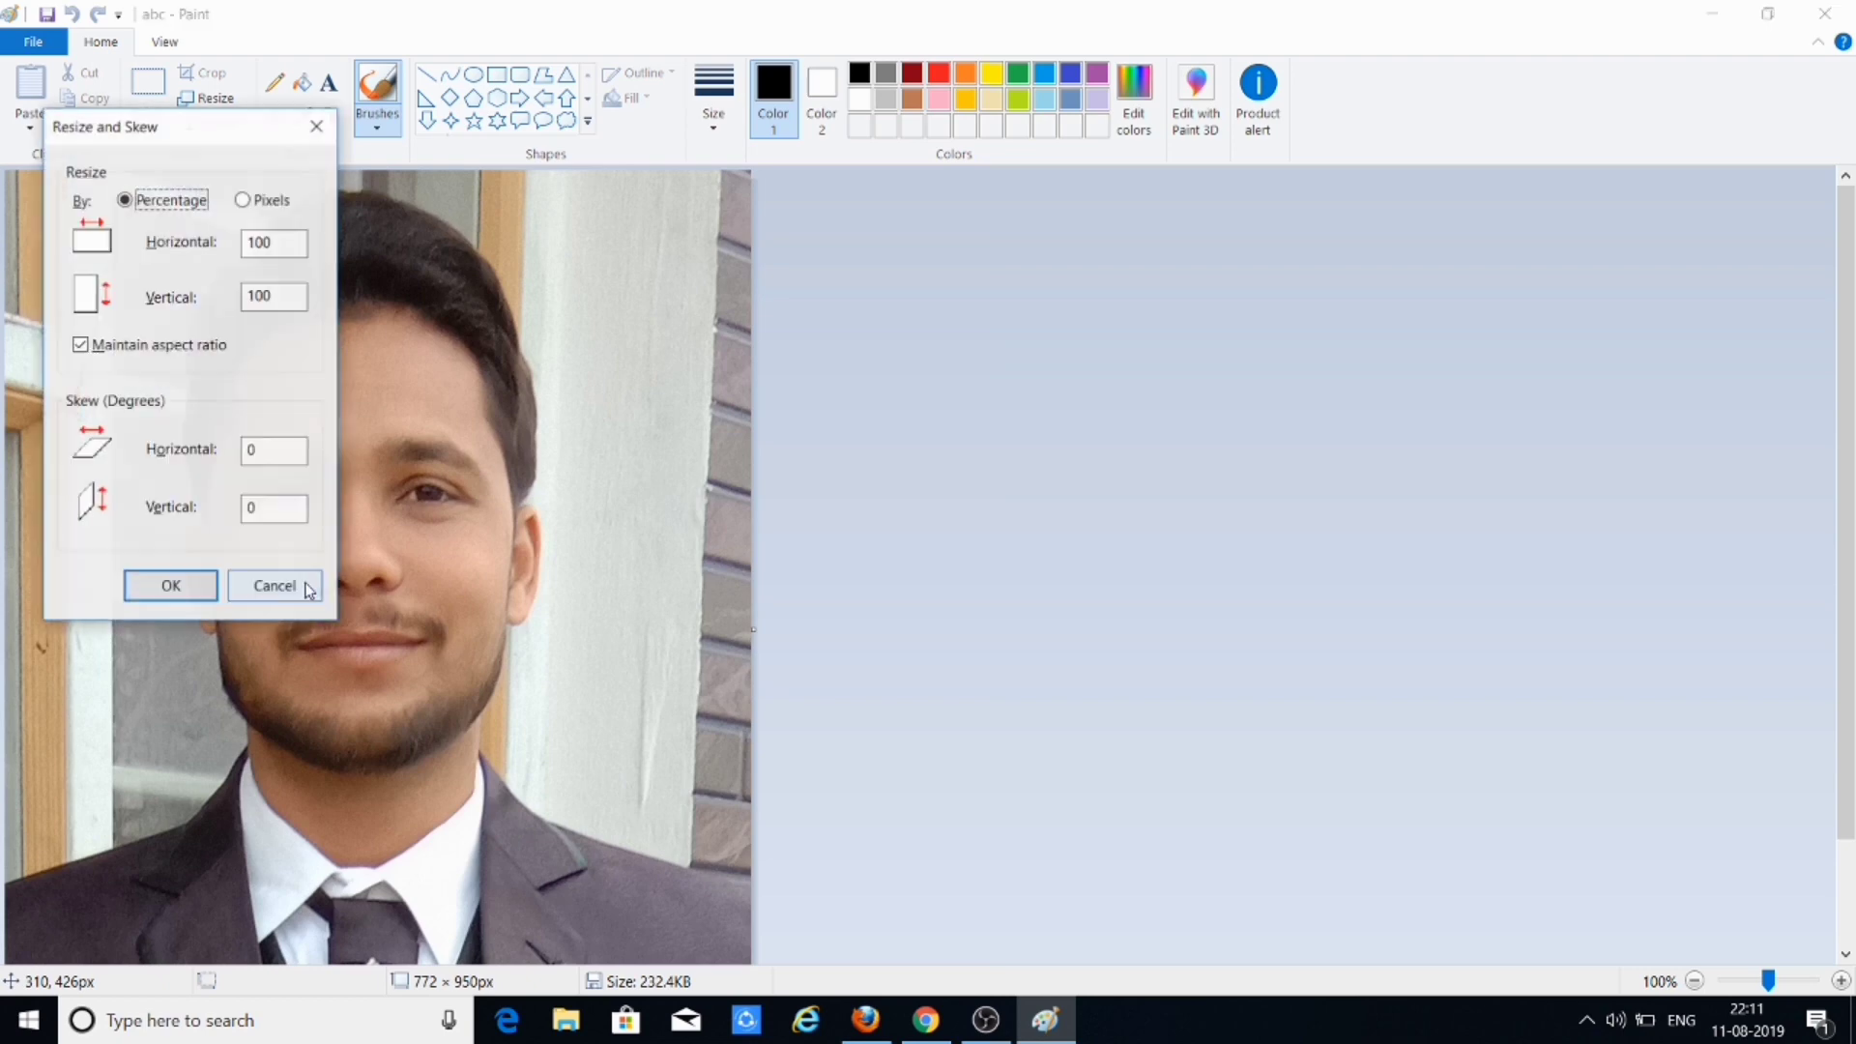
click(276, 248)
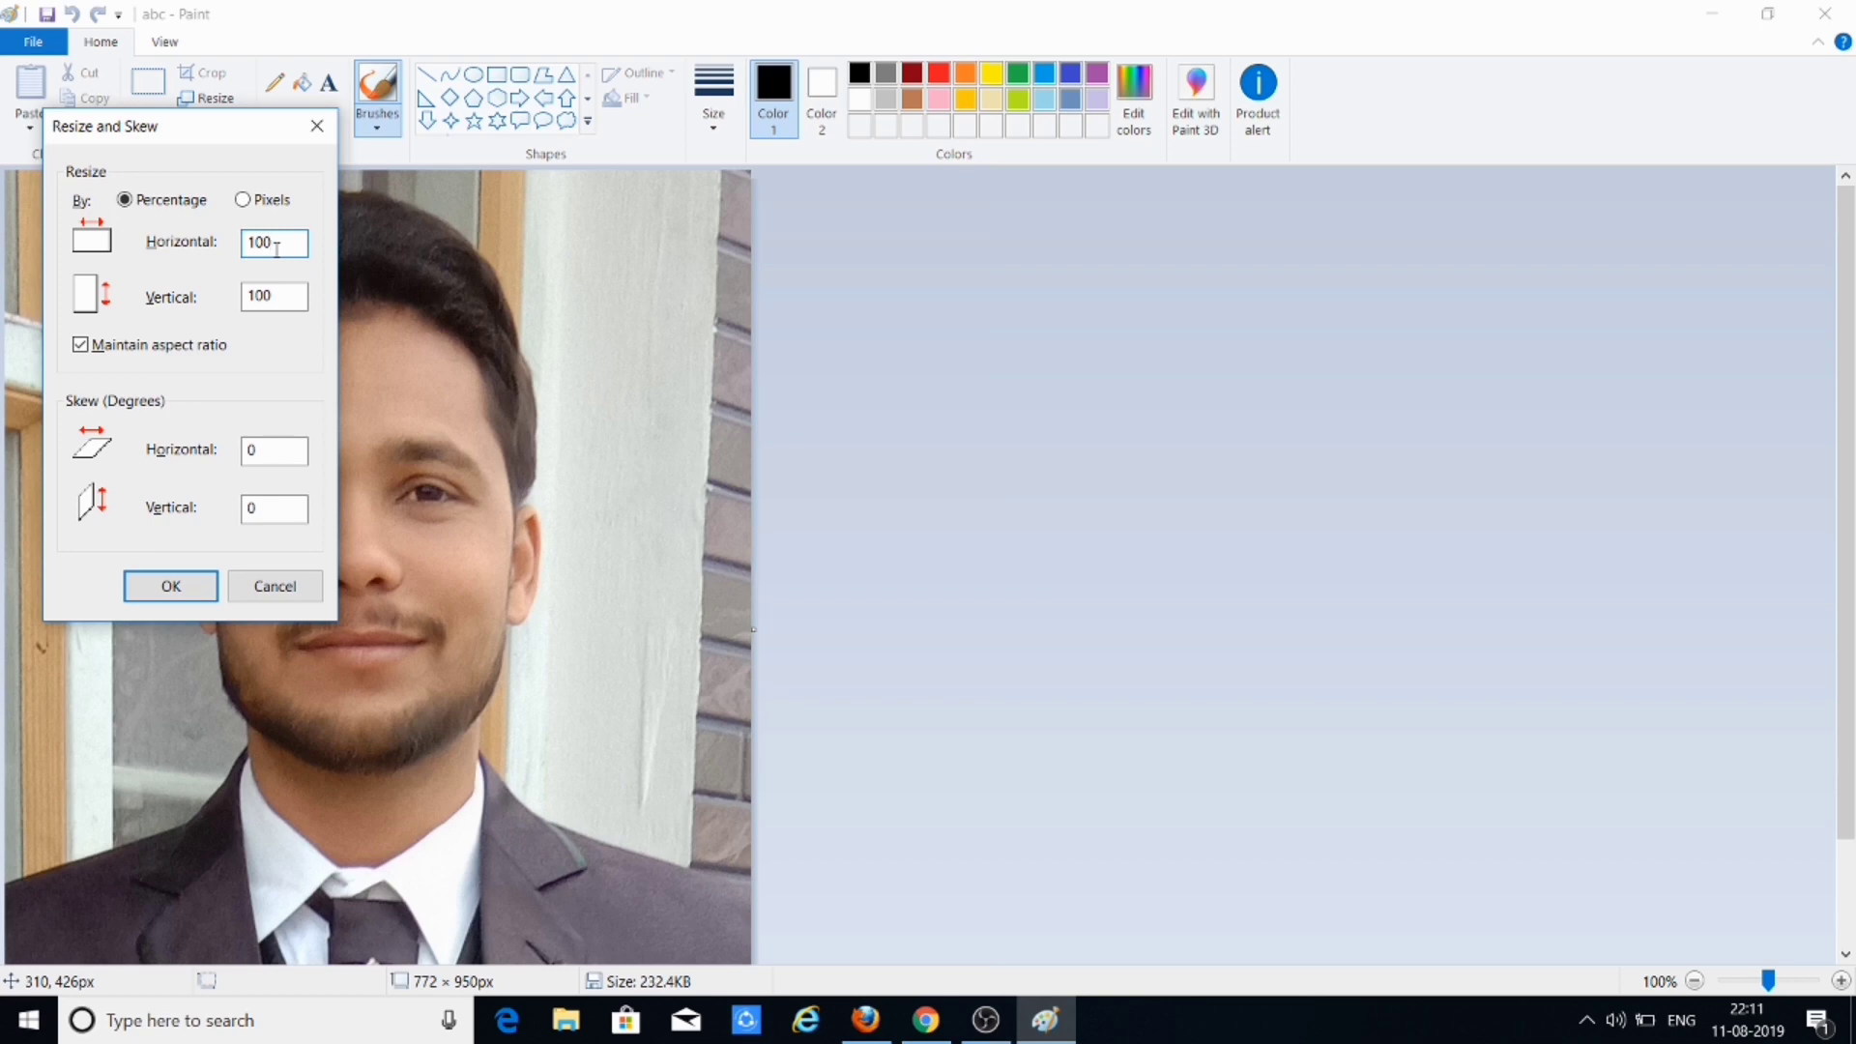
double_click(277, 248)
text(80)
click(189, 590)
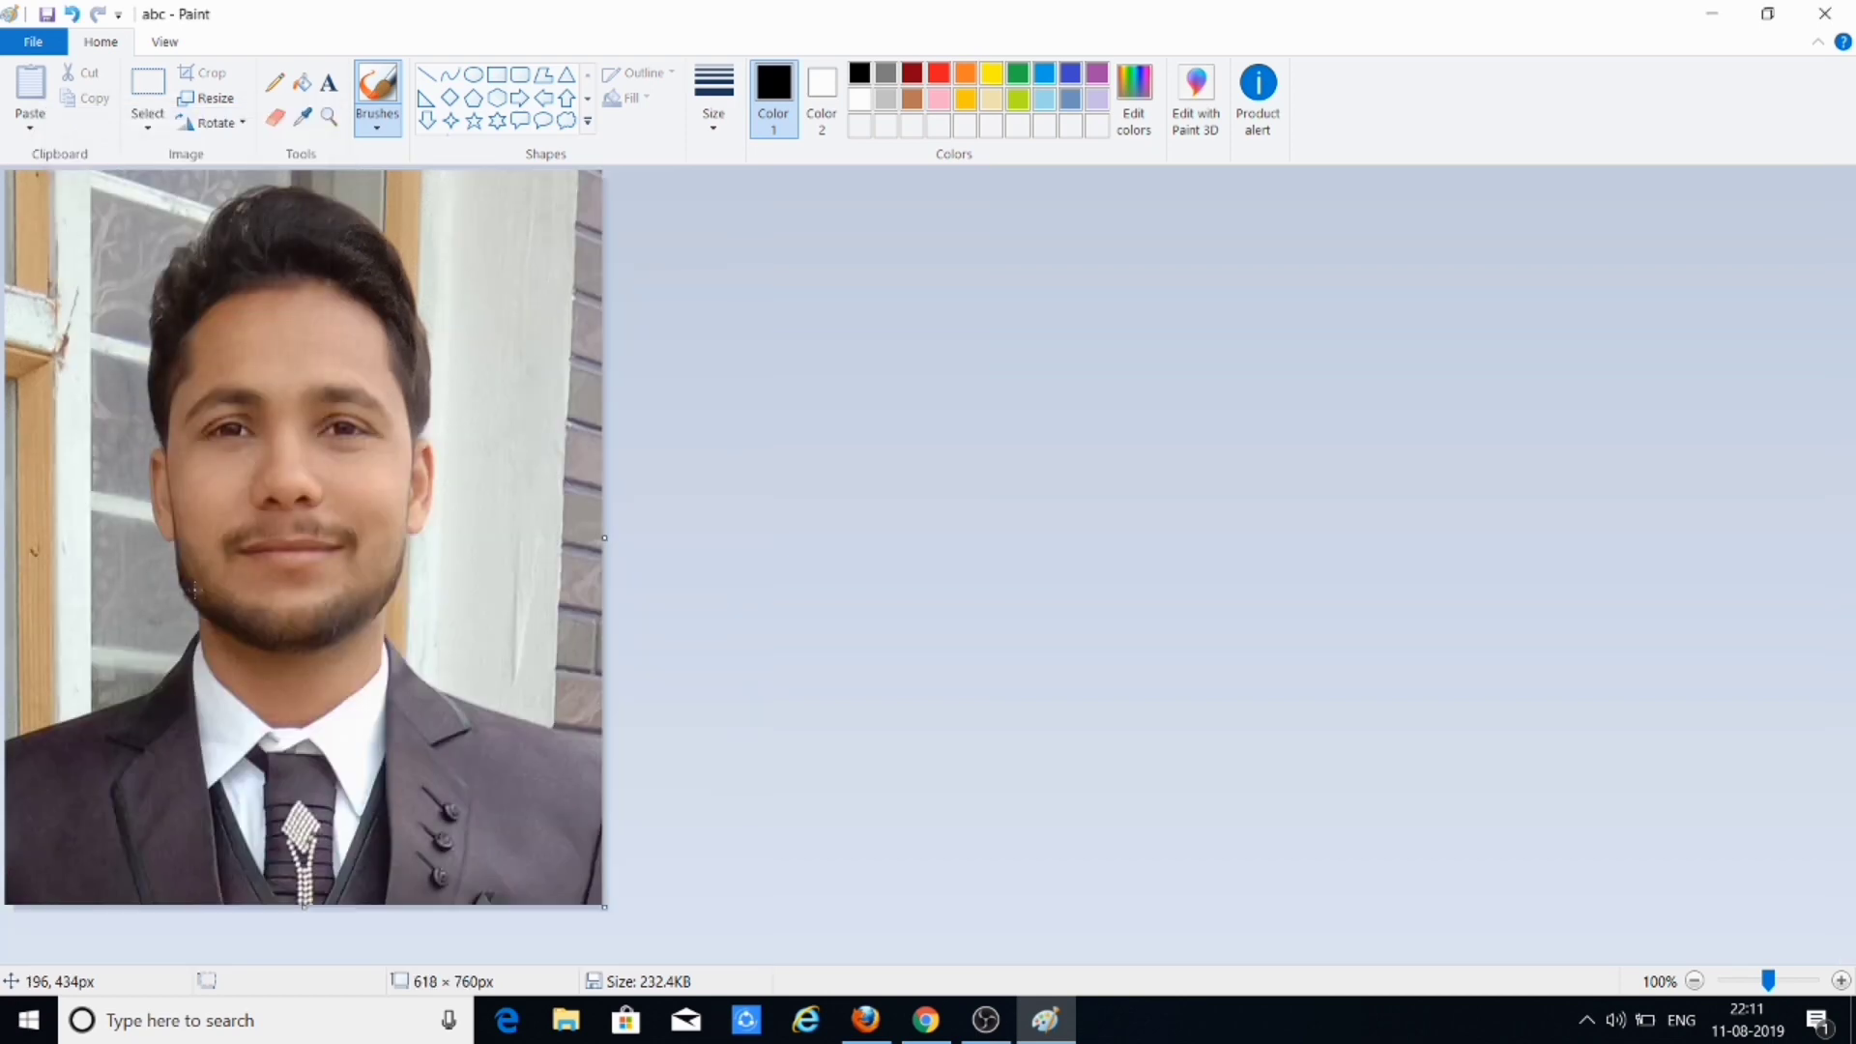
key(ctrl+s)
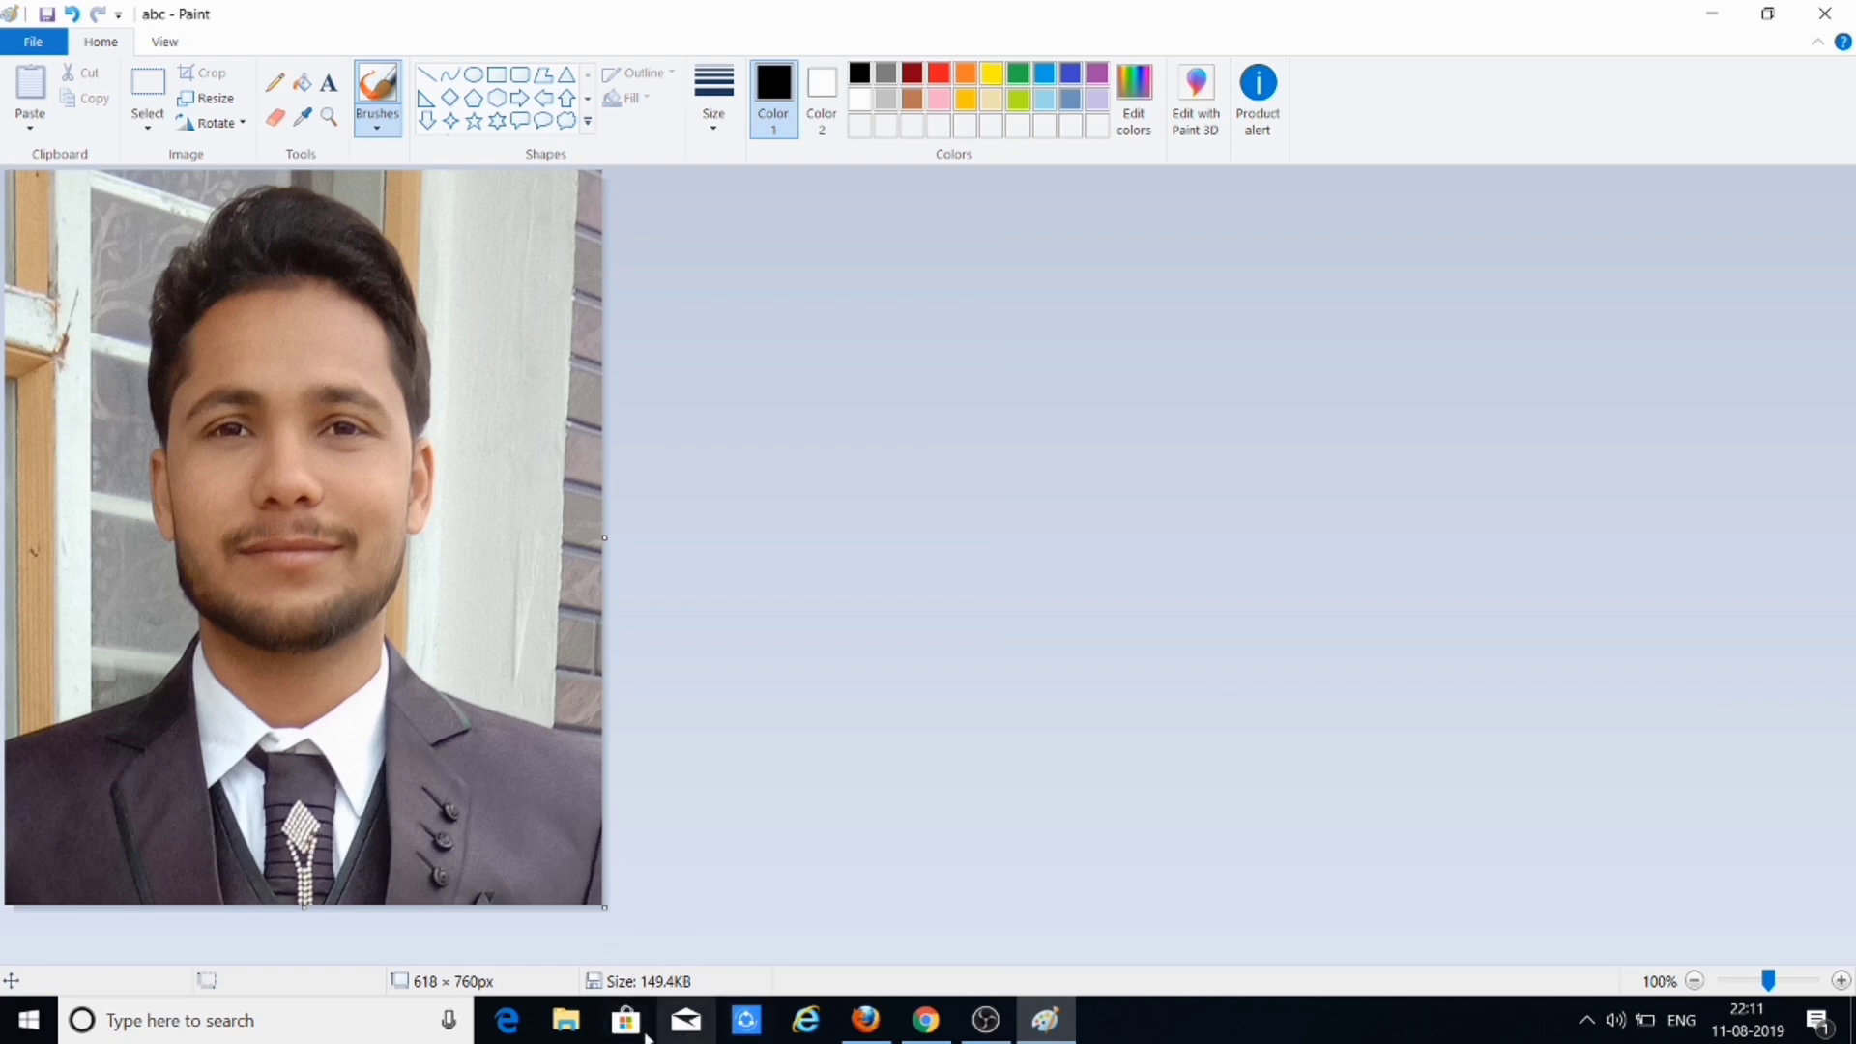
click(894, 1027)
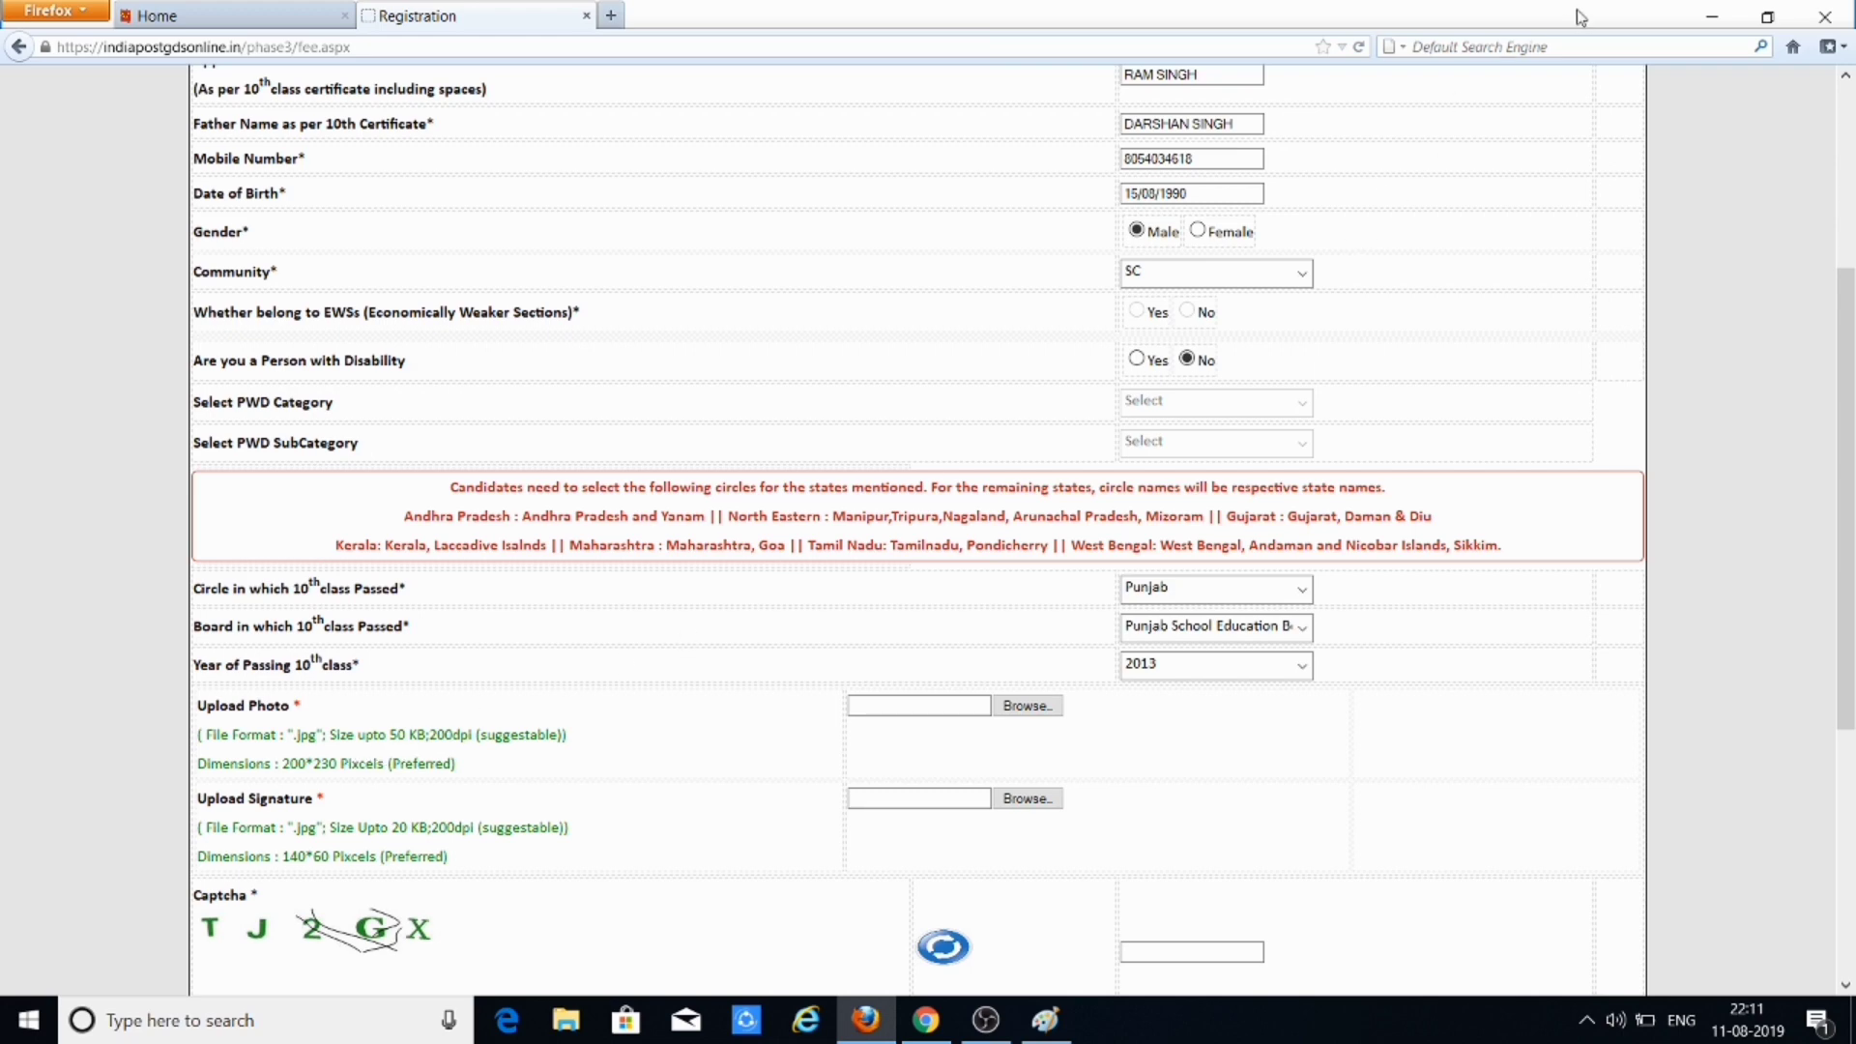
Shrink the abc photo twice more to 80%, saving after each resize.
click(1707, 12)
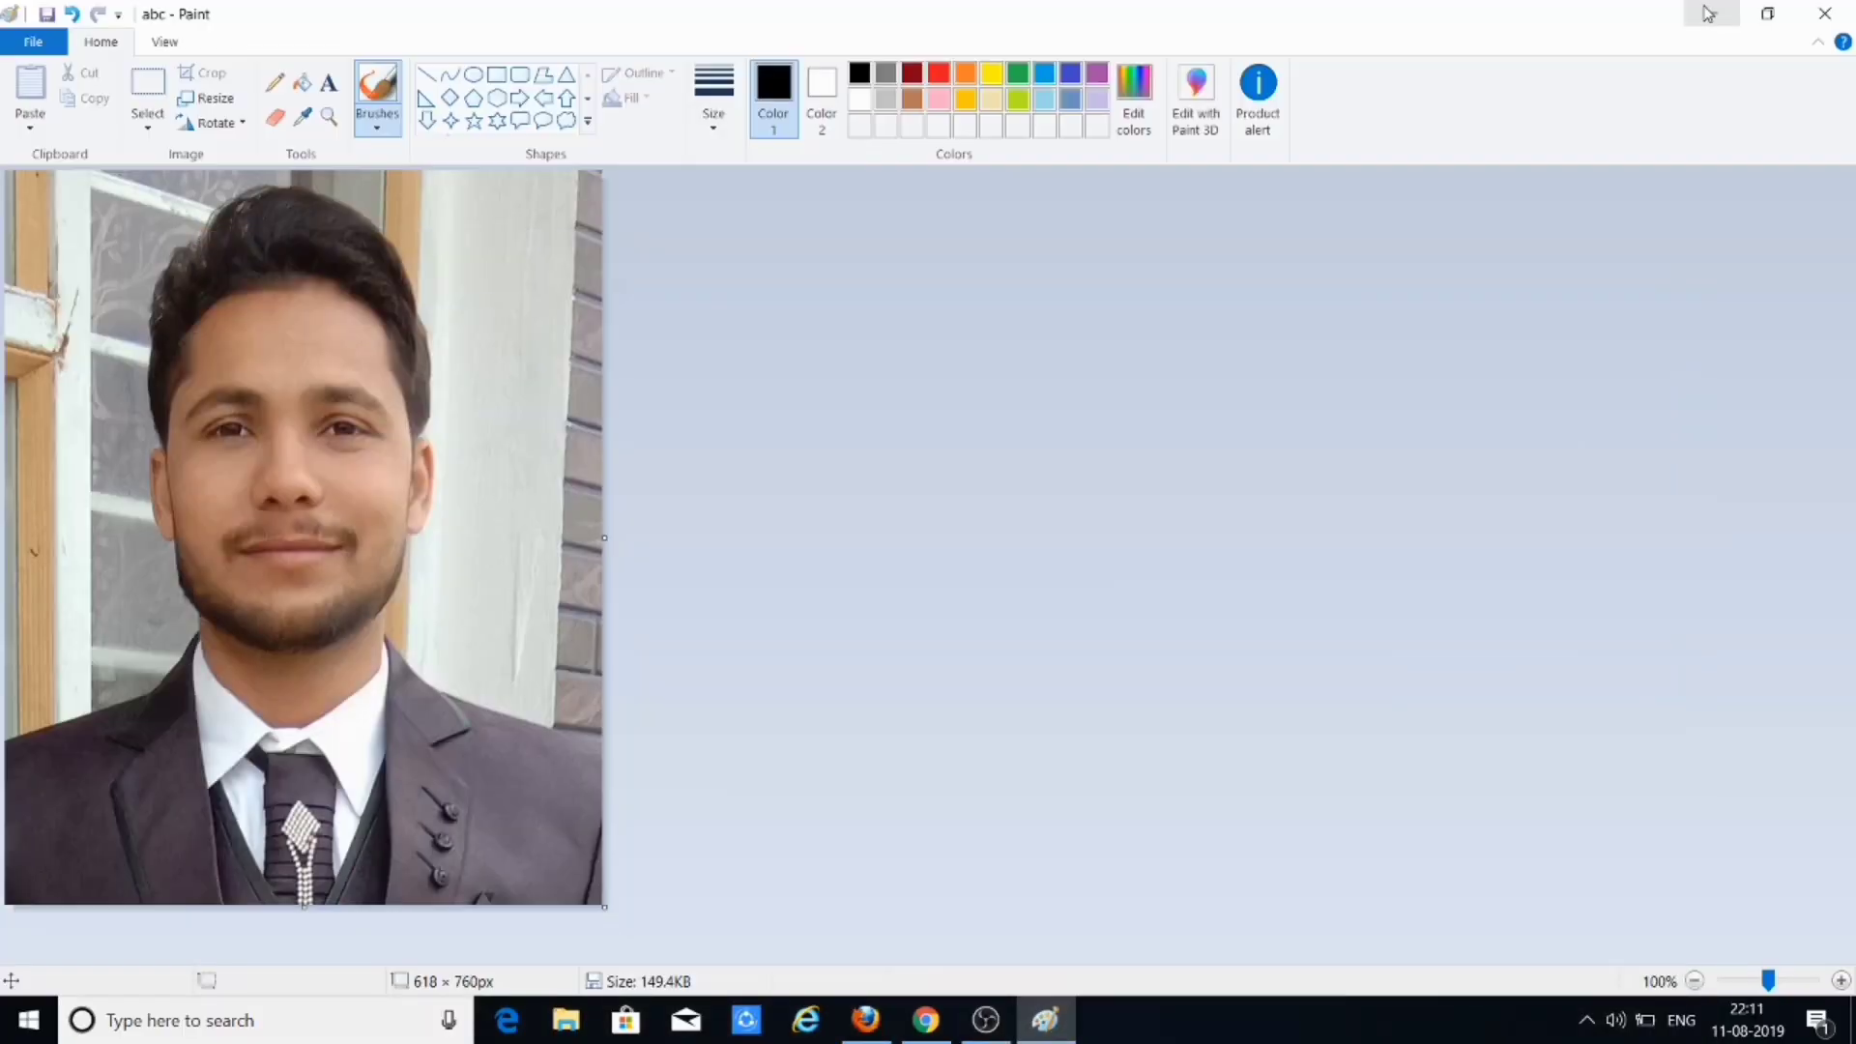
click(1708, 12)
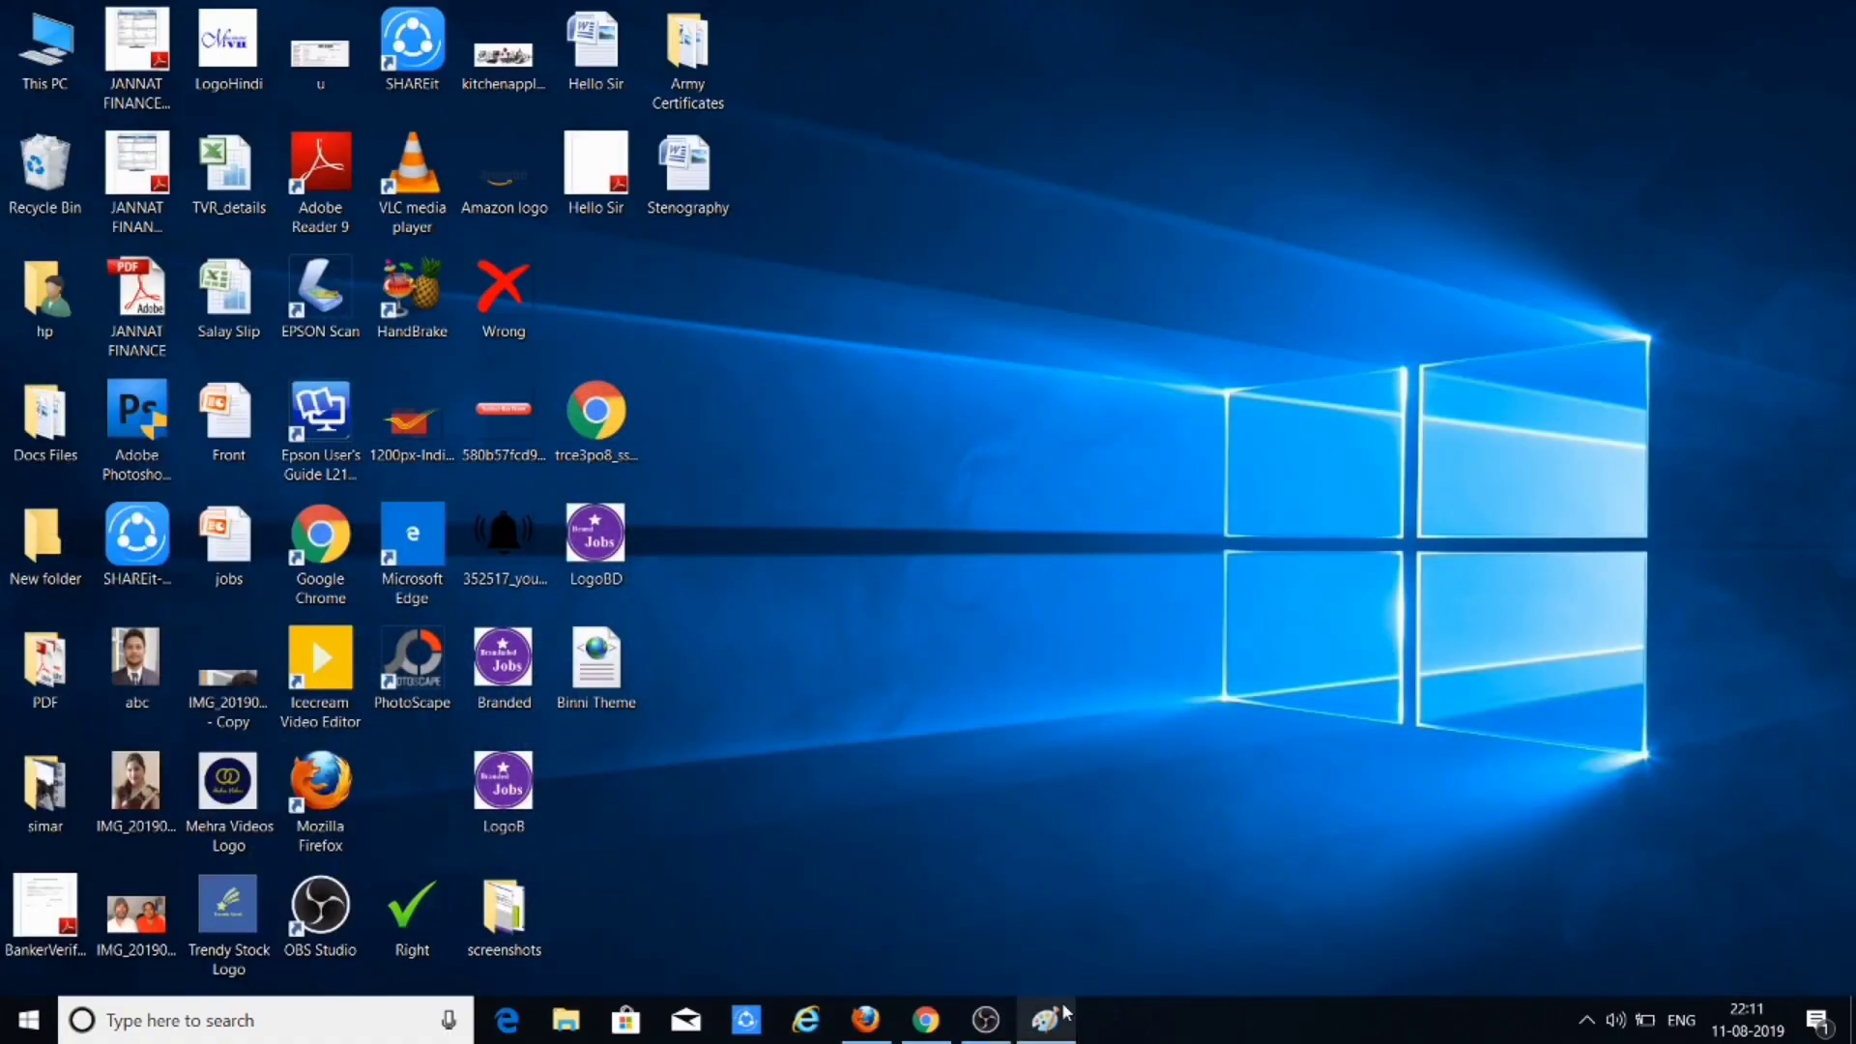
click(1065, 1010)
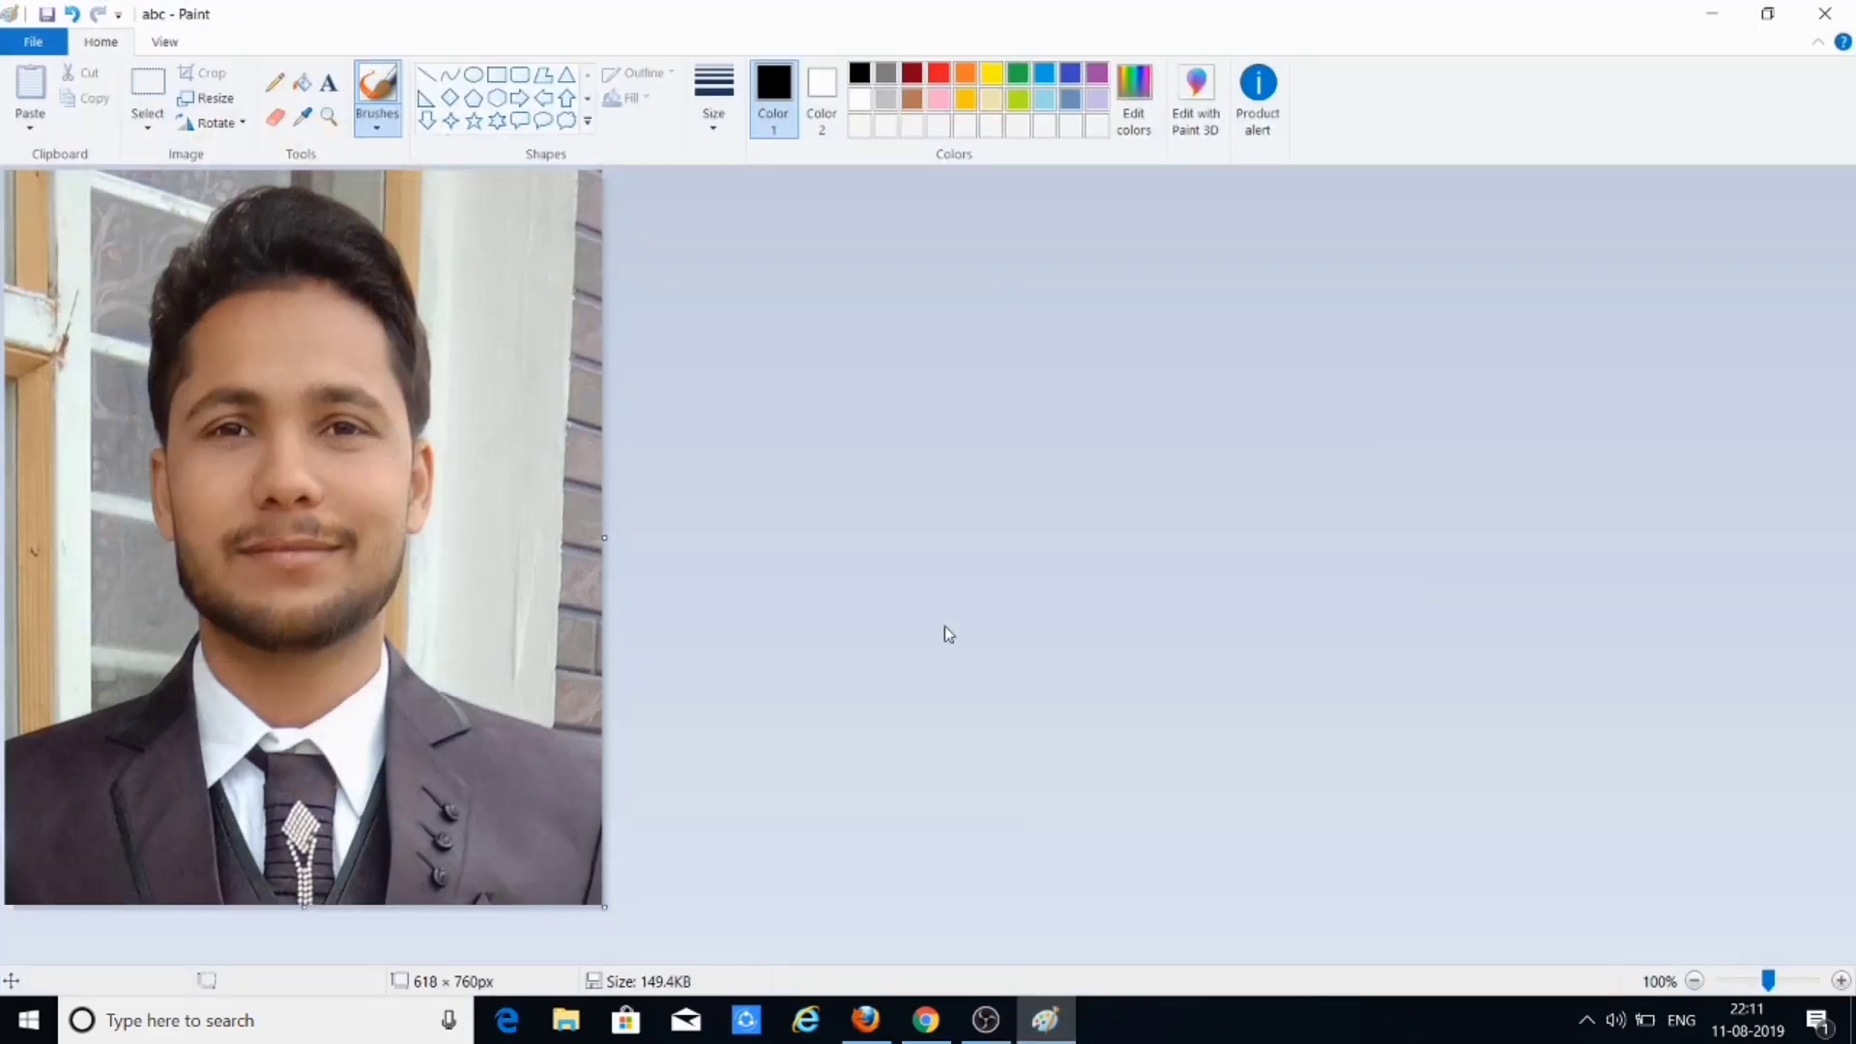
key(ctrl+w)
text(80)
key(Return)
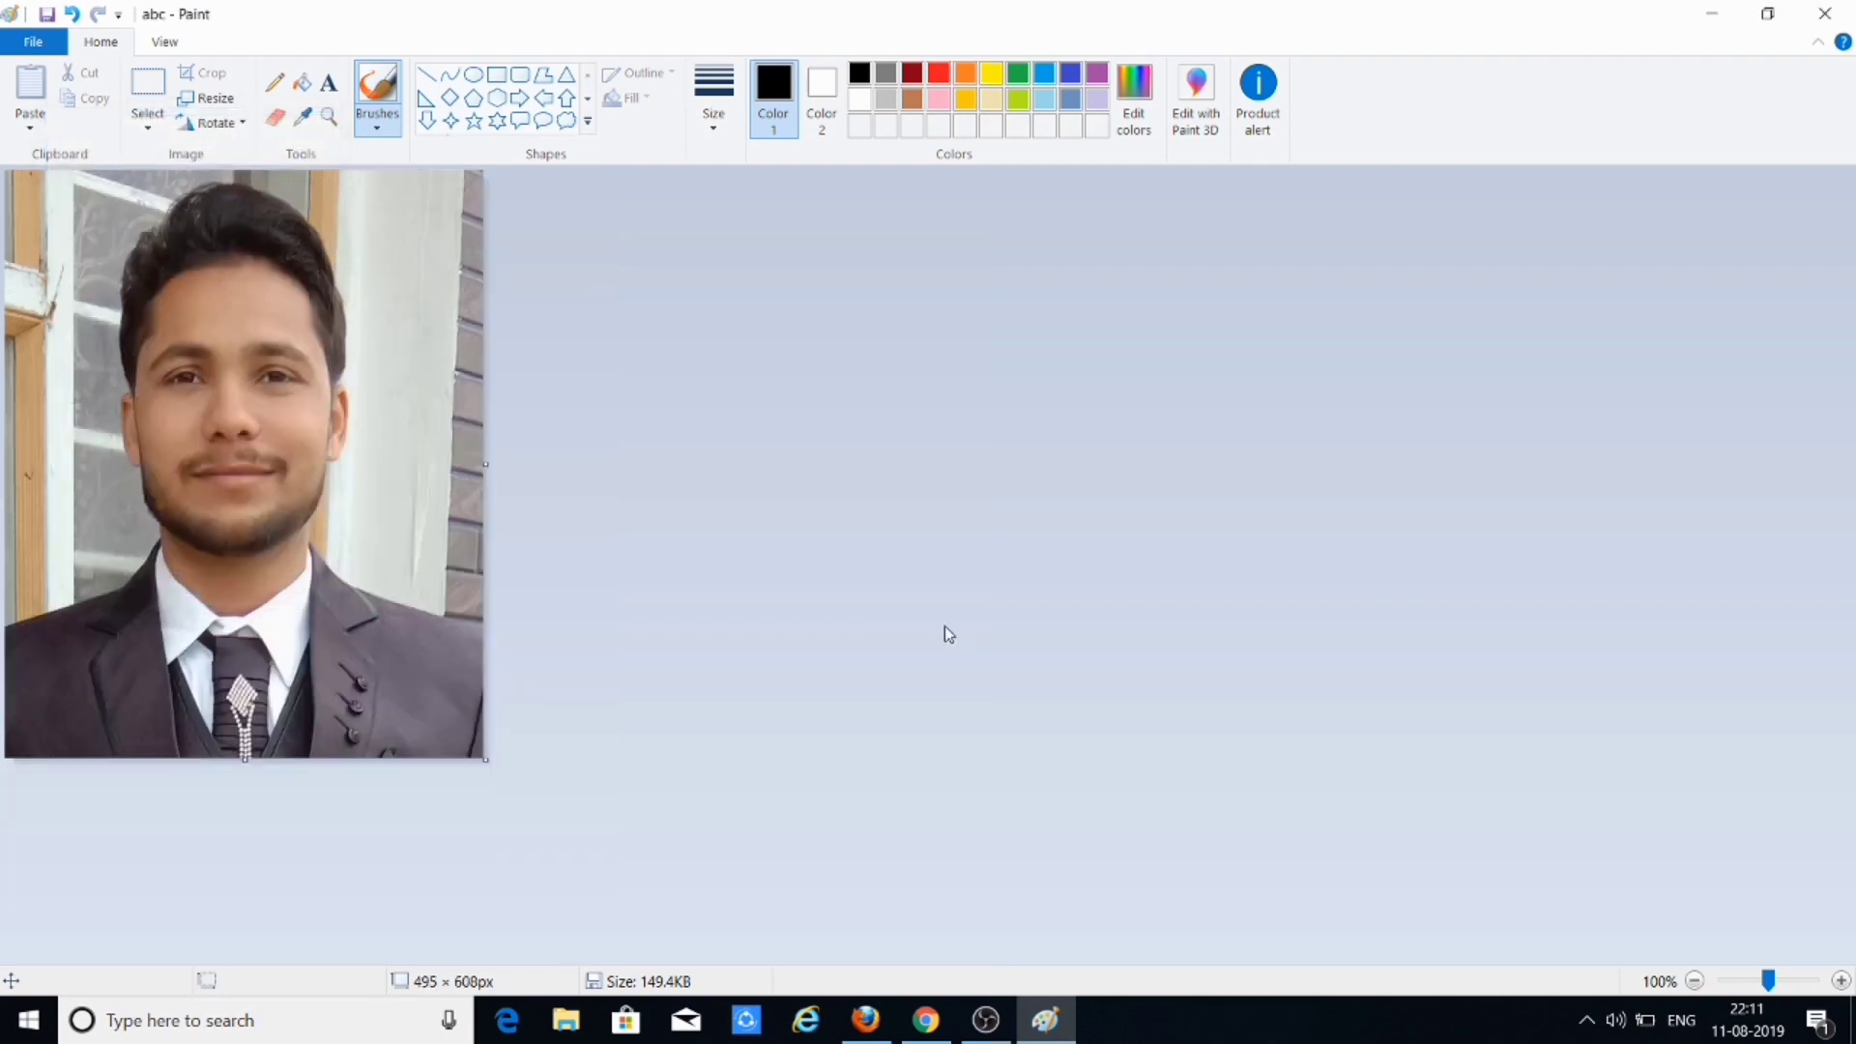
key(ctrl+s)
key(ctrl+w)
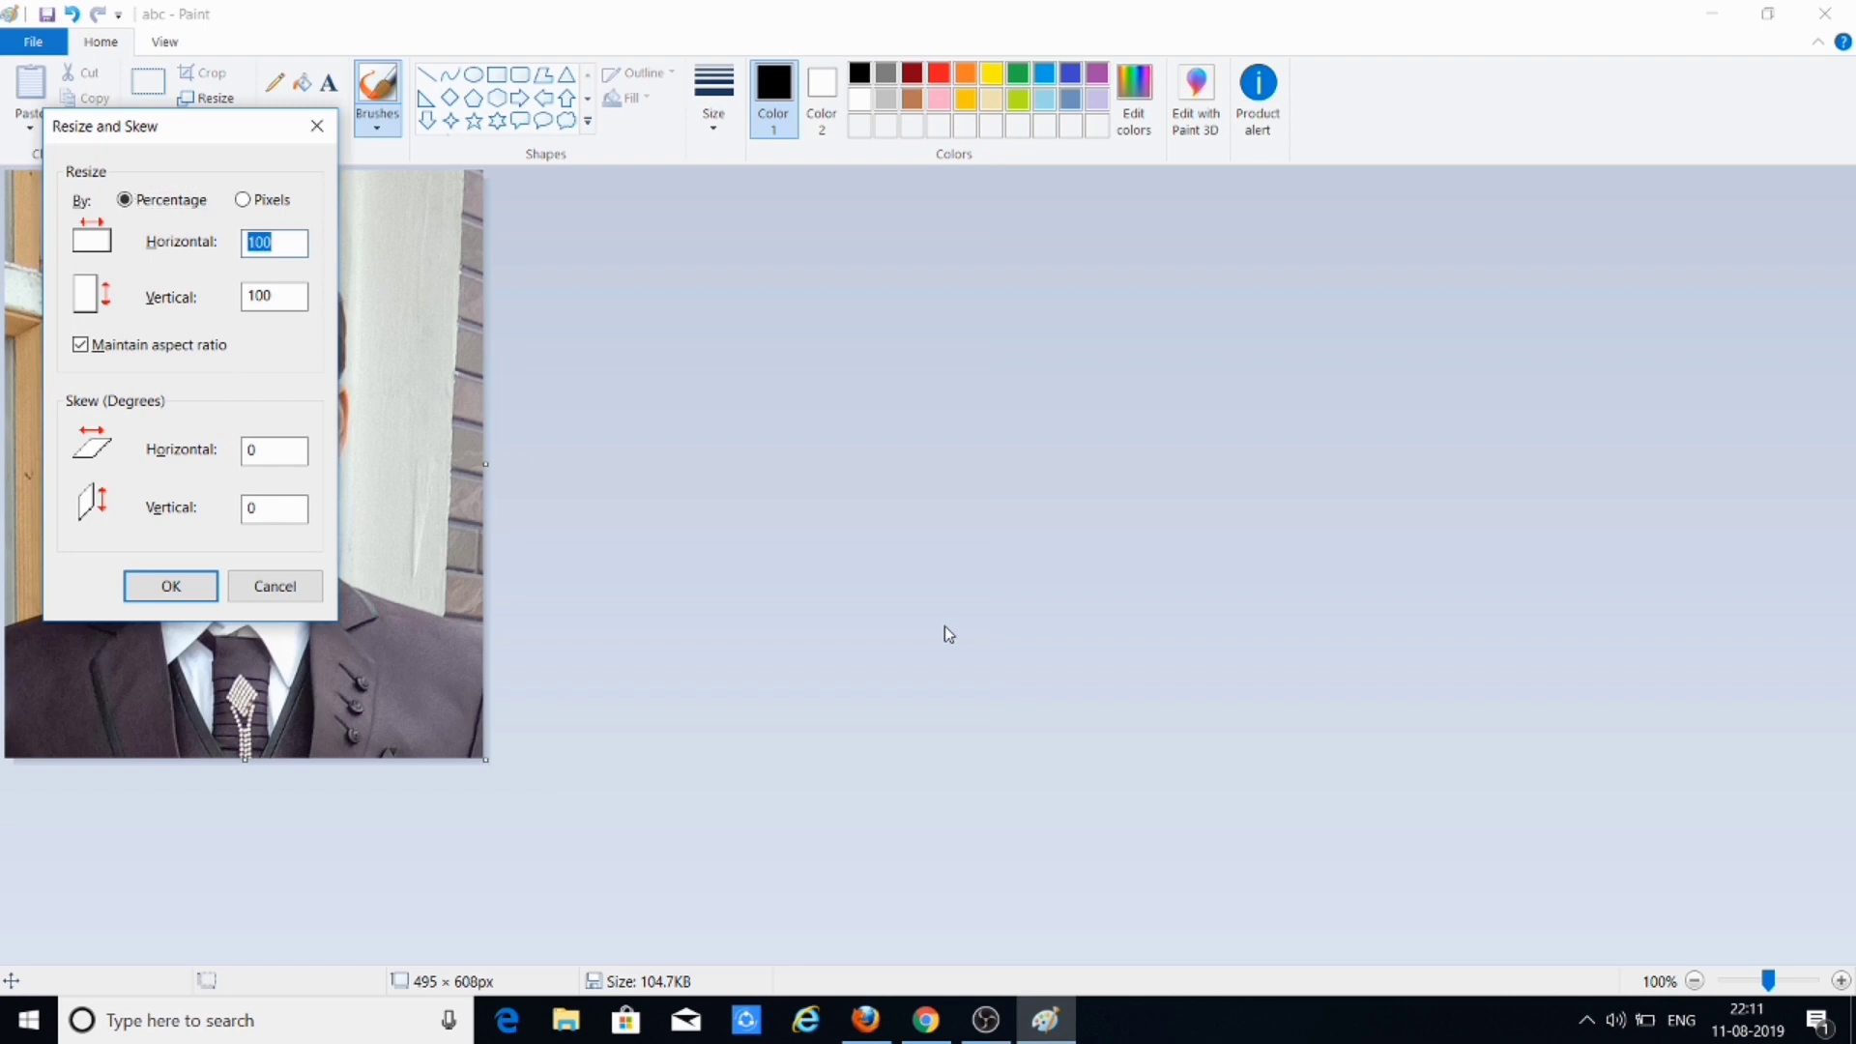
text(80)
key(Return)
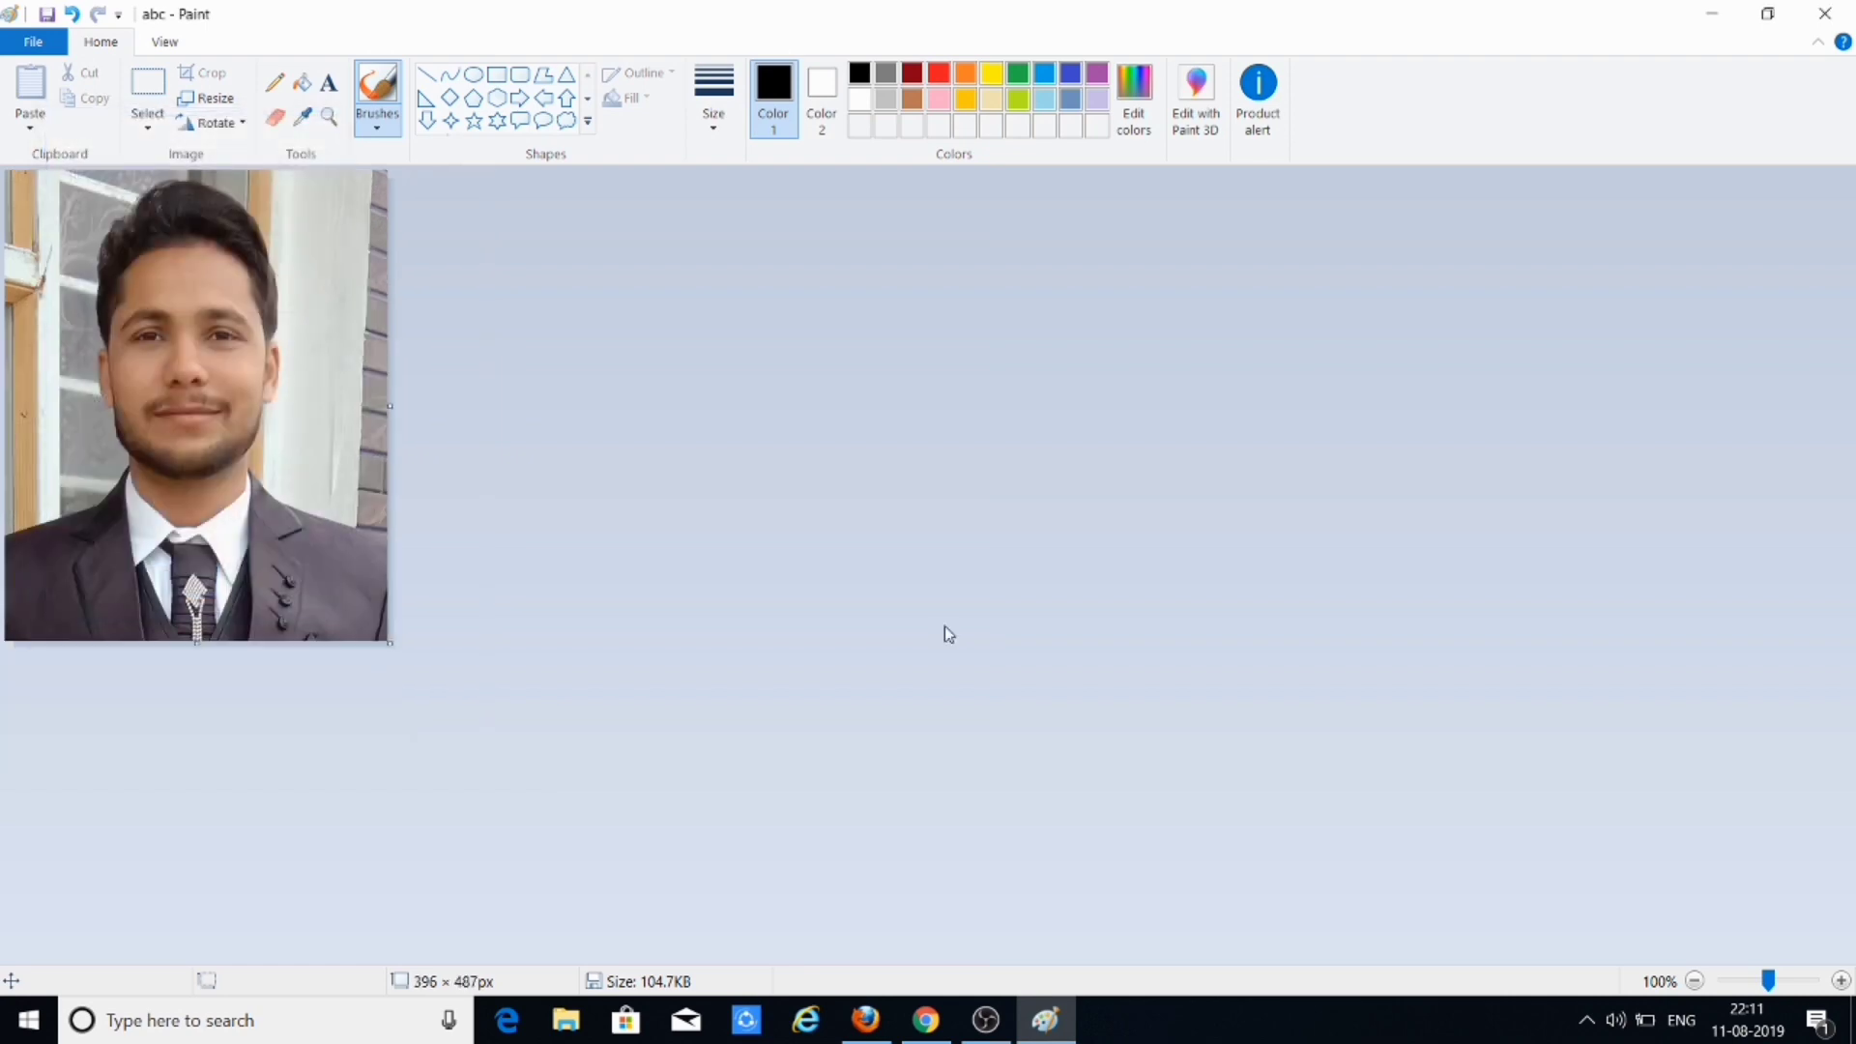
key(ctrl+s)
Apply two more 80% shrinks to reach 254 × 312px at 39.0KB, save, and close Paint.
key(ctrl+w)
text(80)
key(Return)
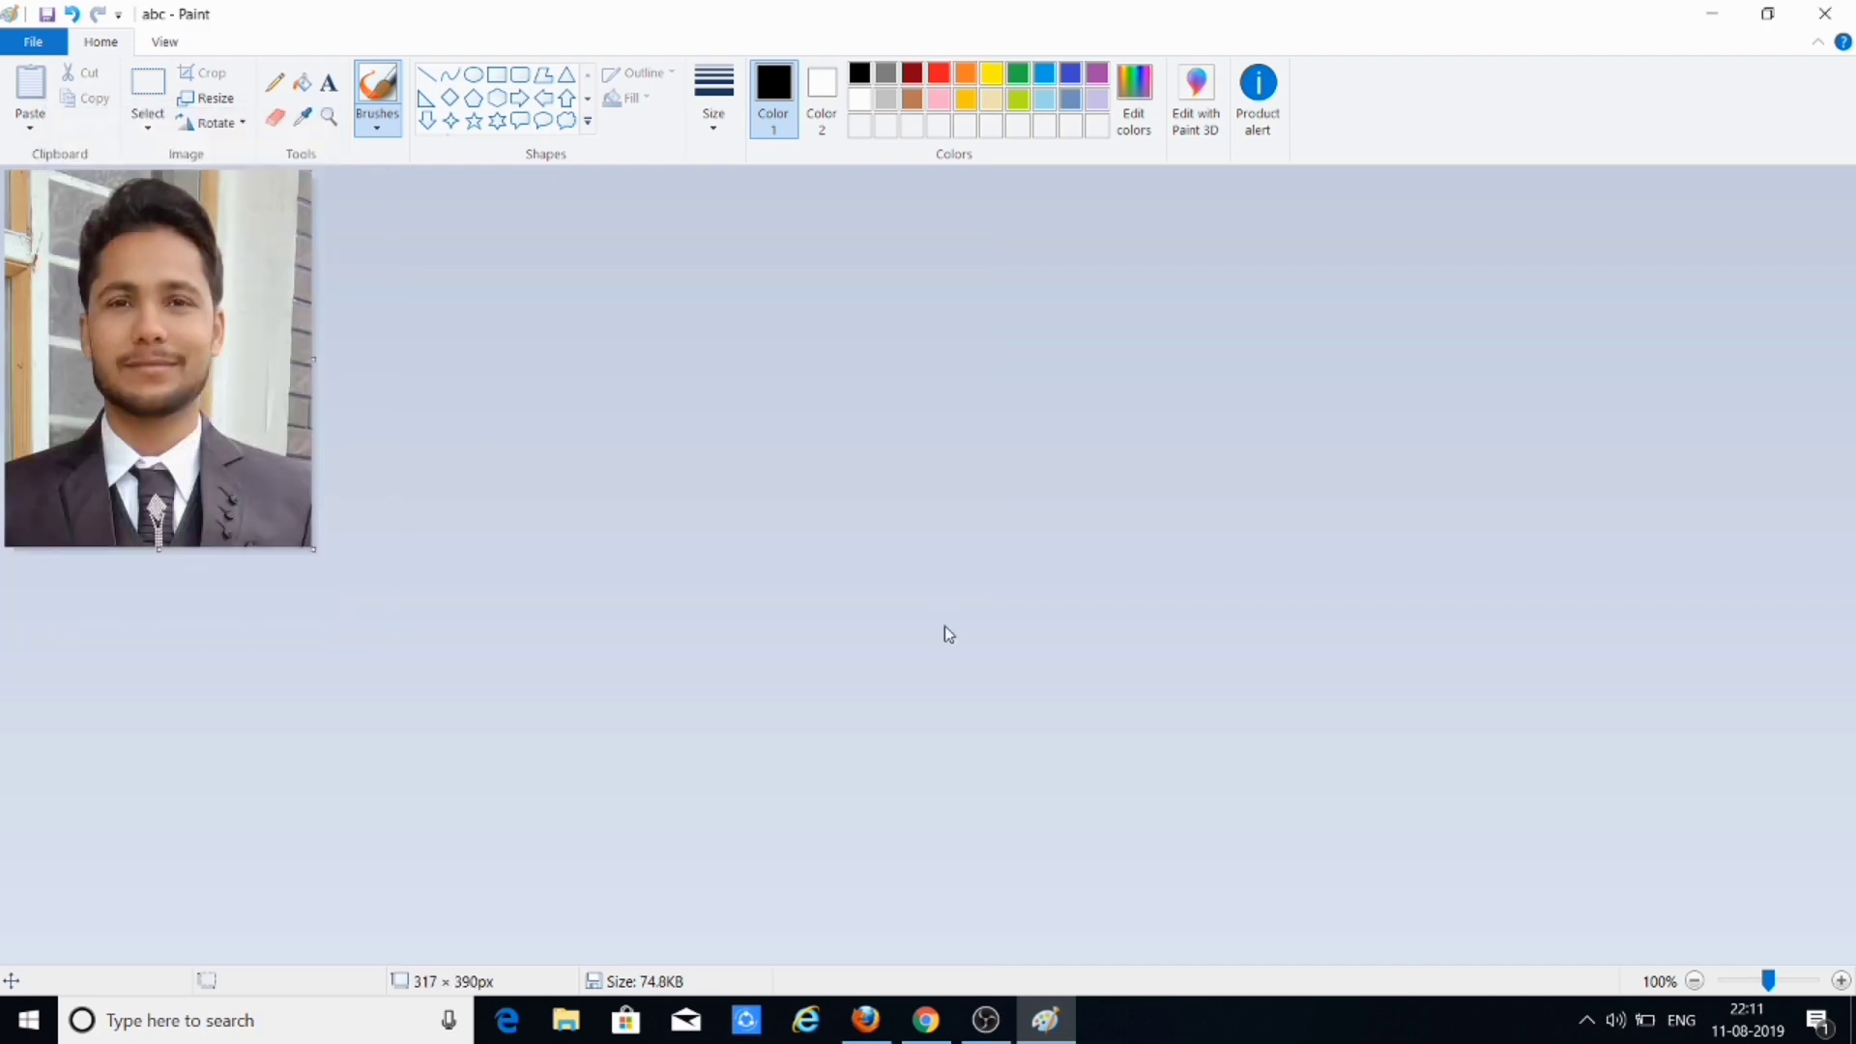
key(ctrl+s)
key(ctrl+w)
text(80)
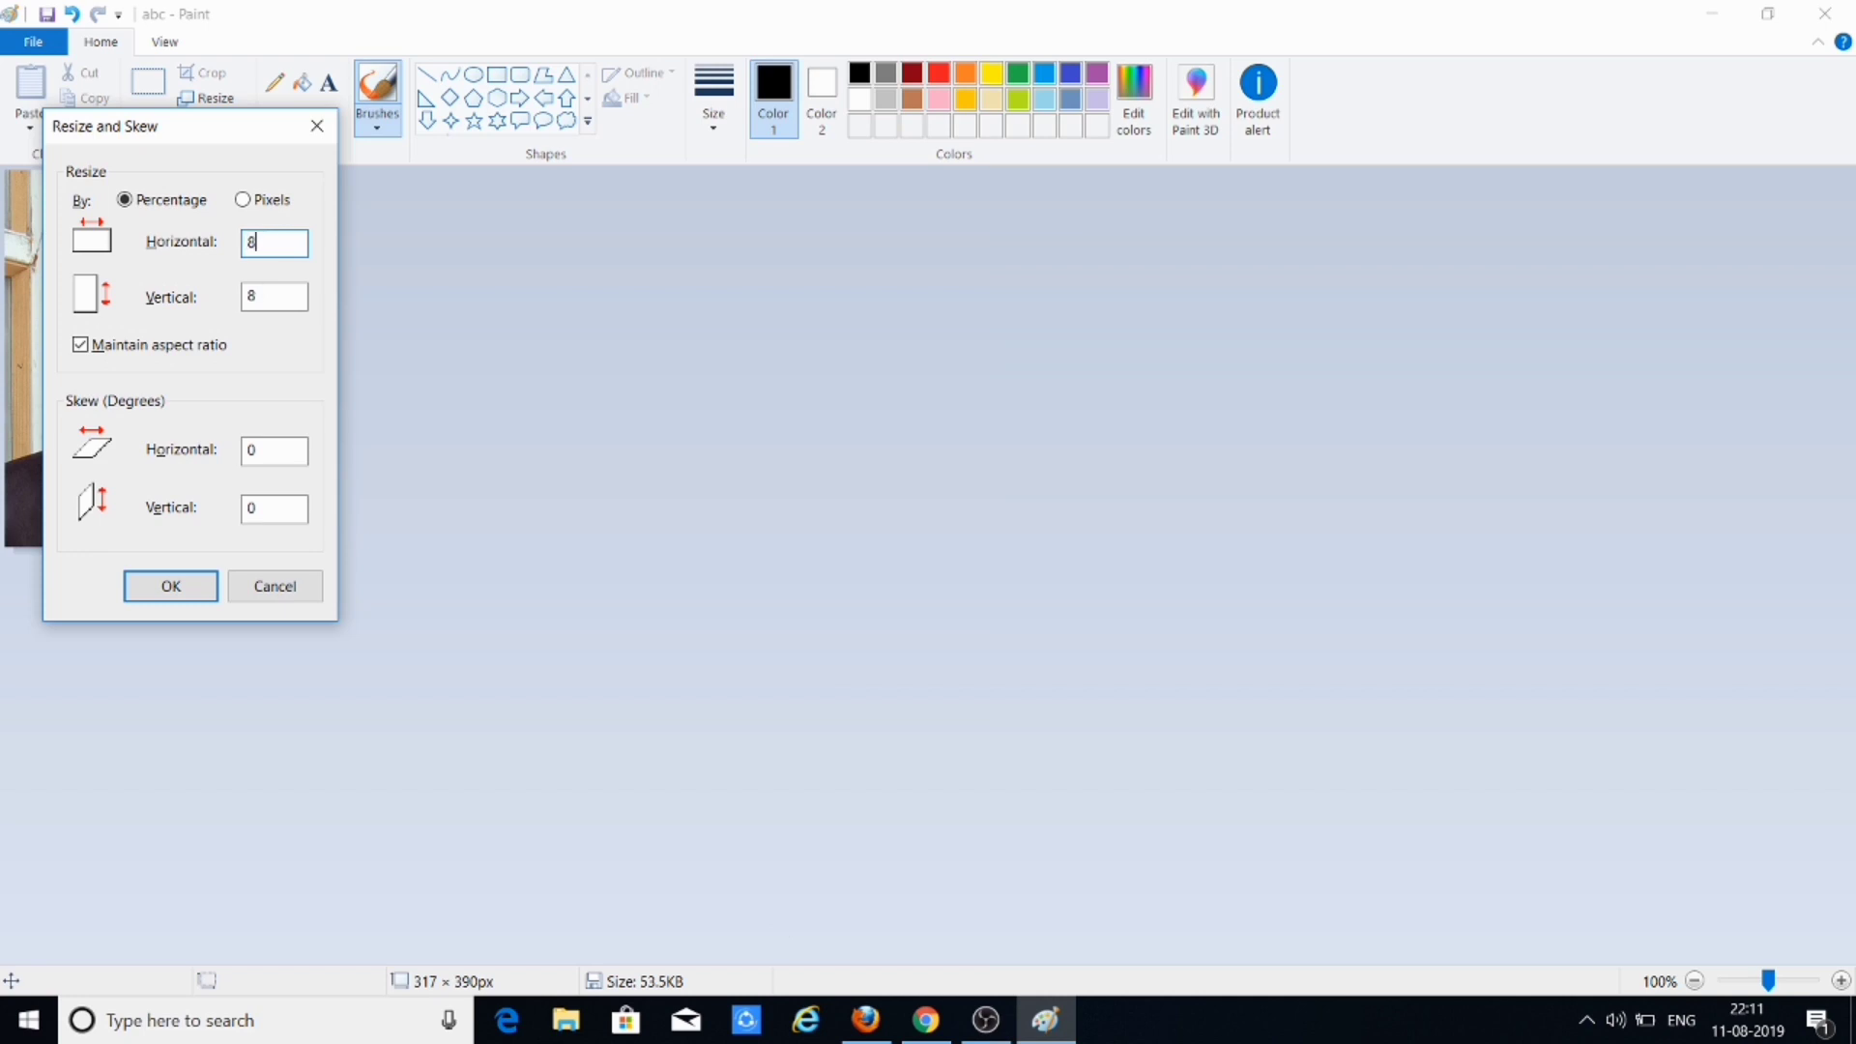
key(Return)
key(ctrl+s)
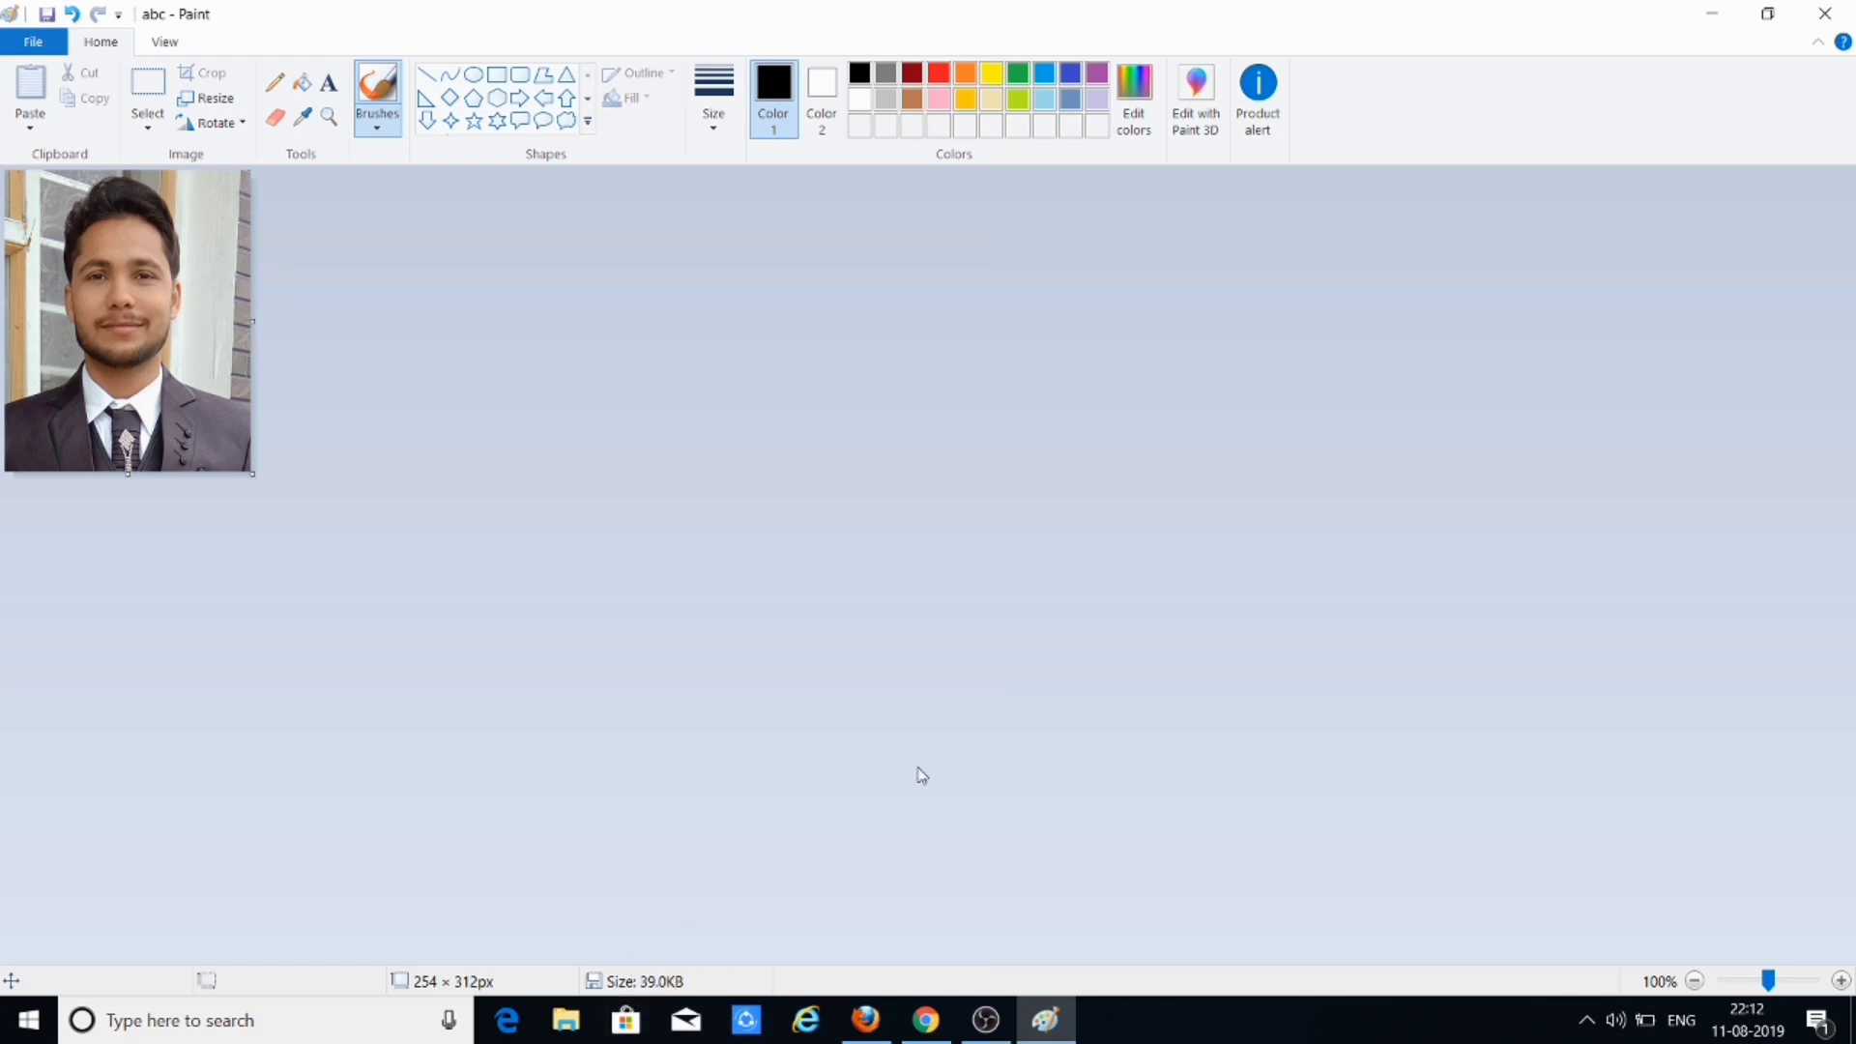
click(1806, 17)
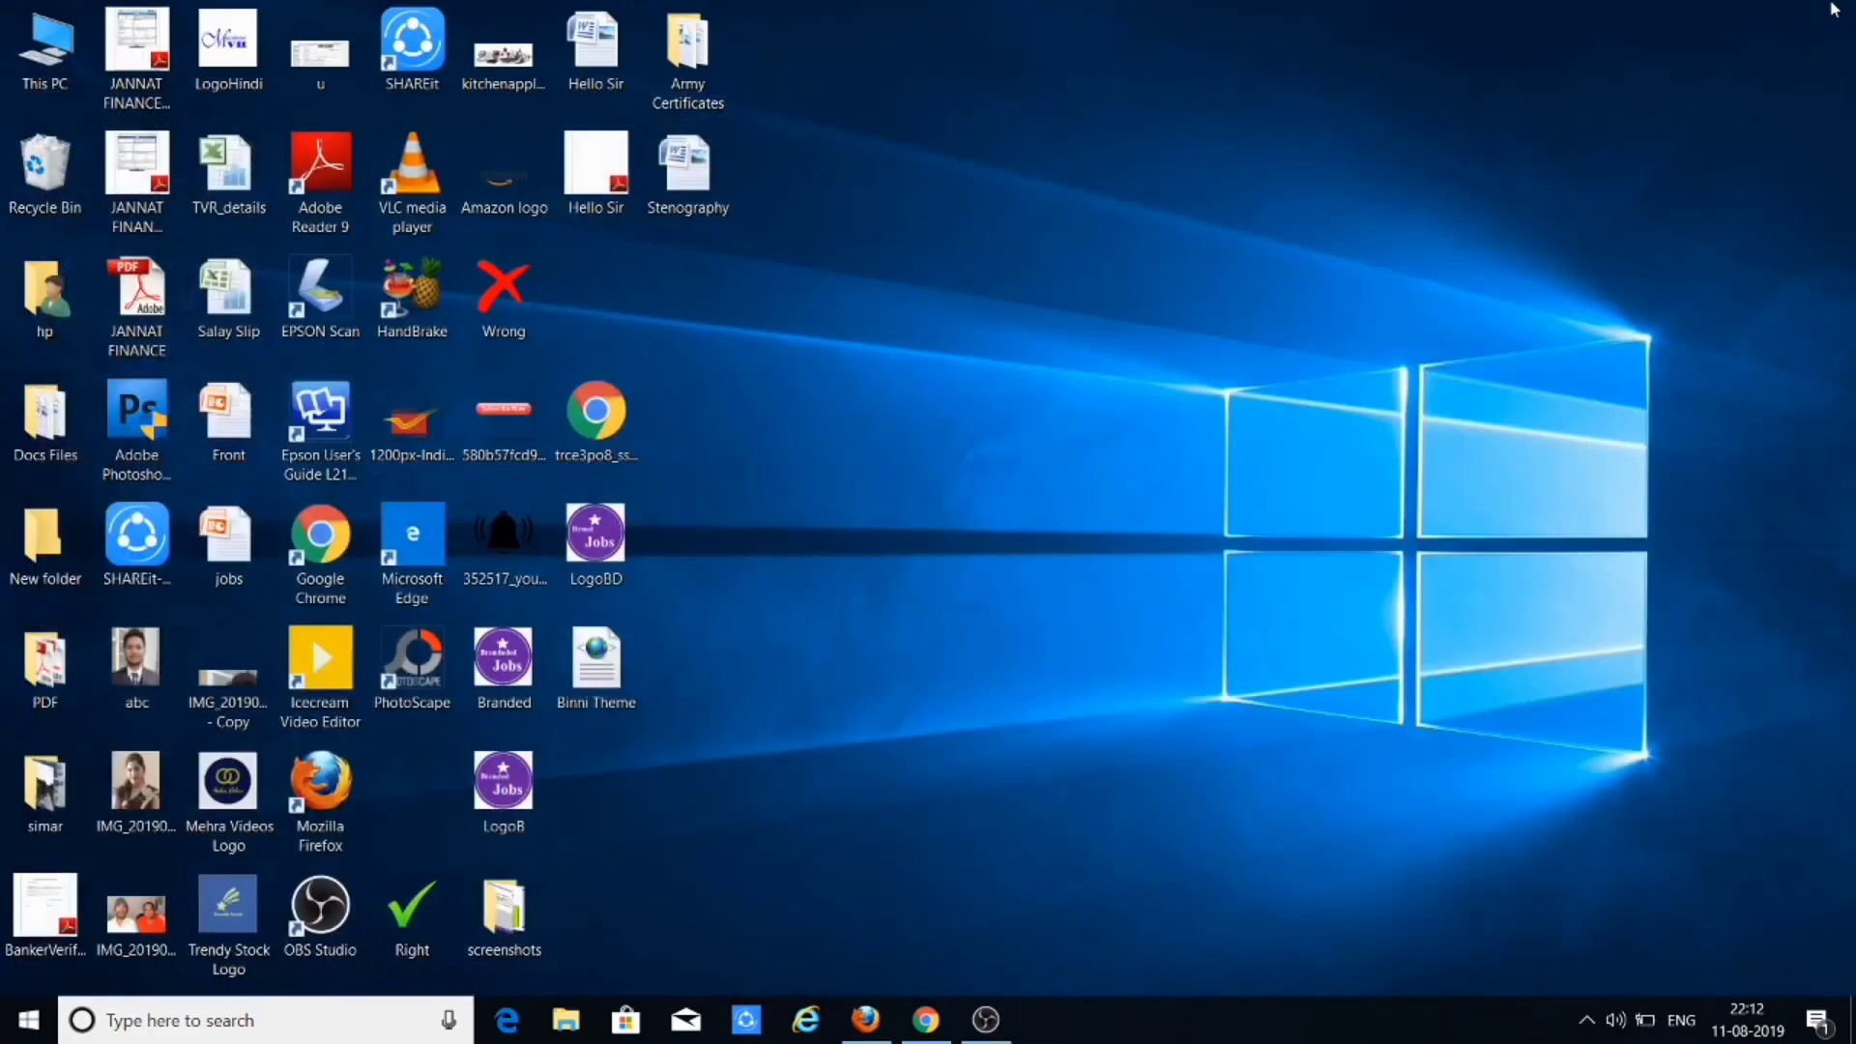
Upload the abc photo in the form's Upload Photo field.
click(870, 1021)
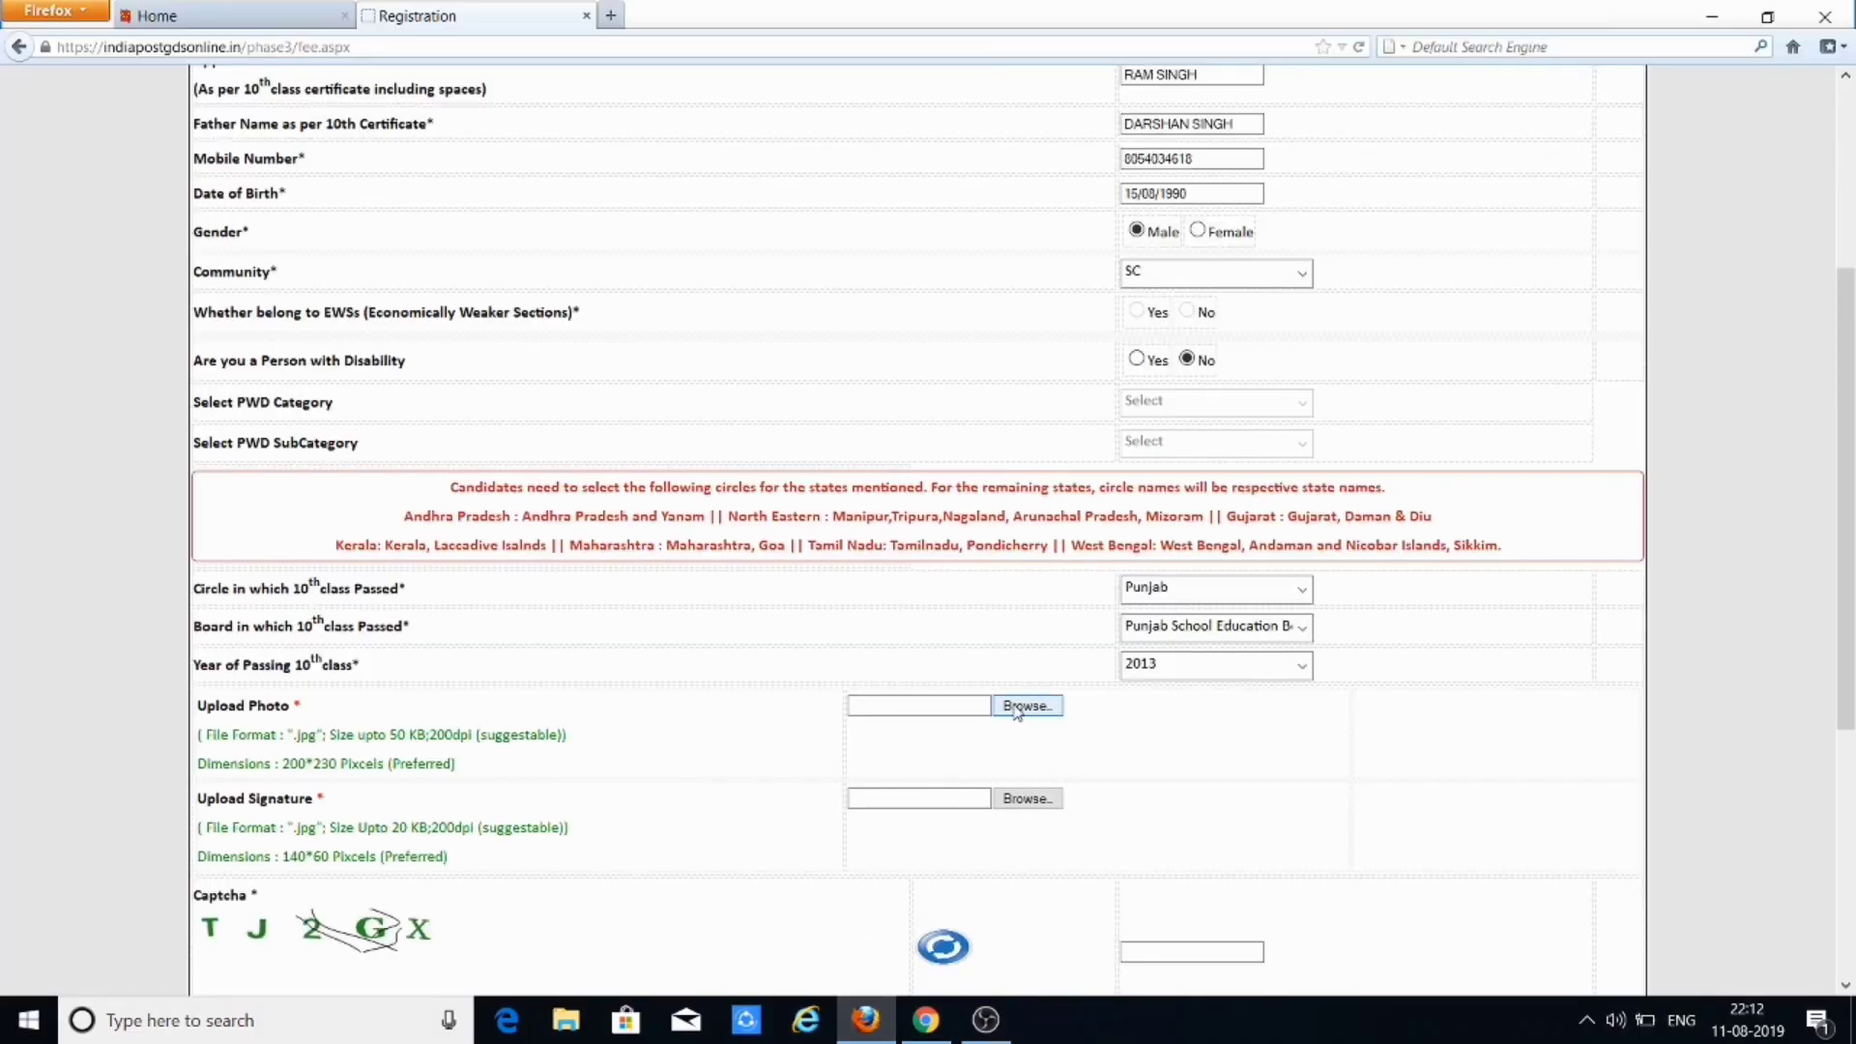
click(1016, 712)
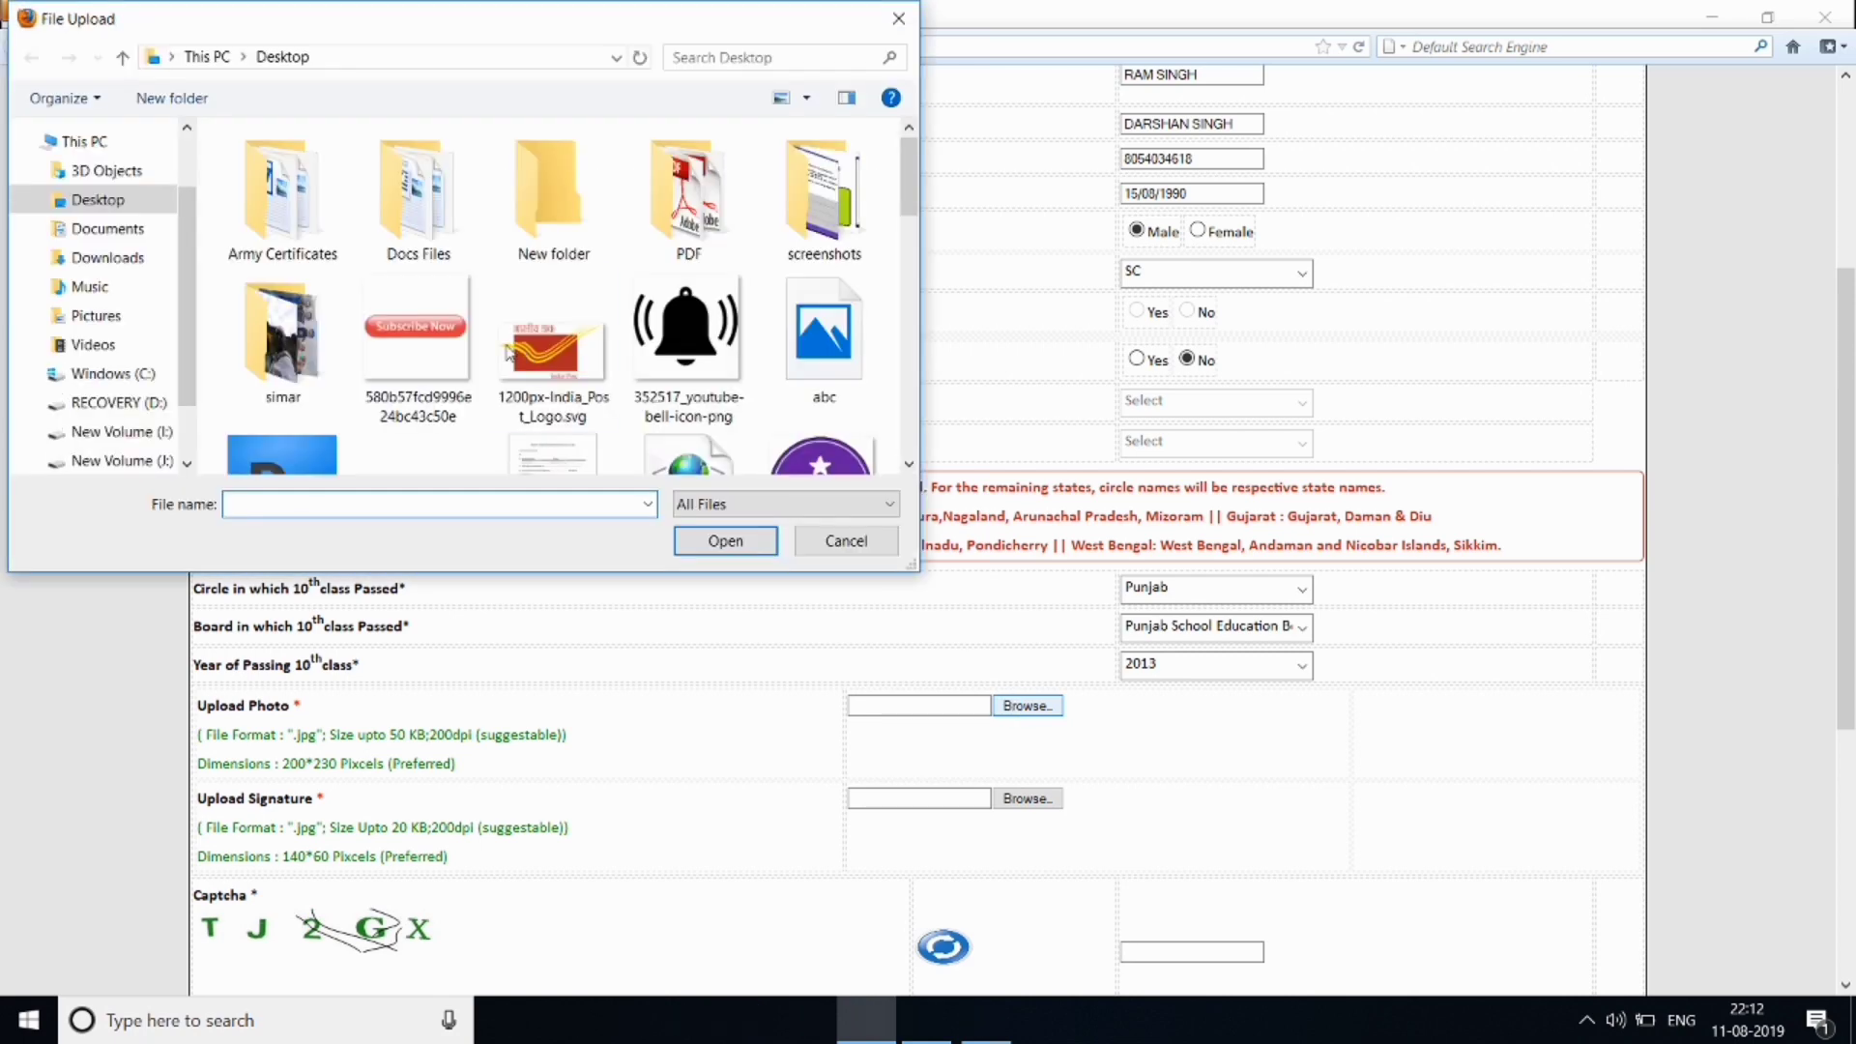
text(abc)
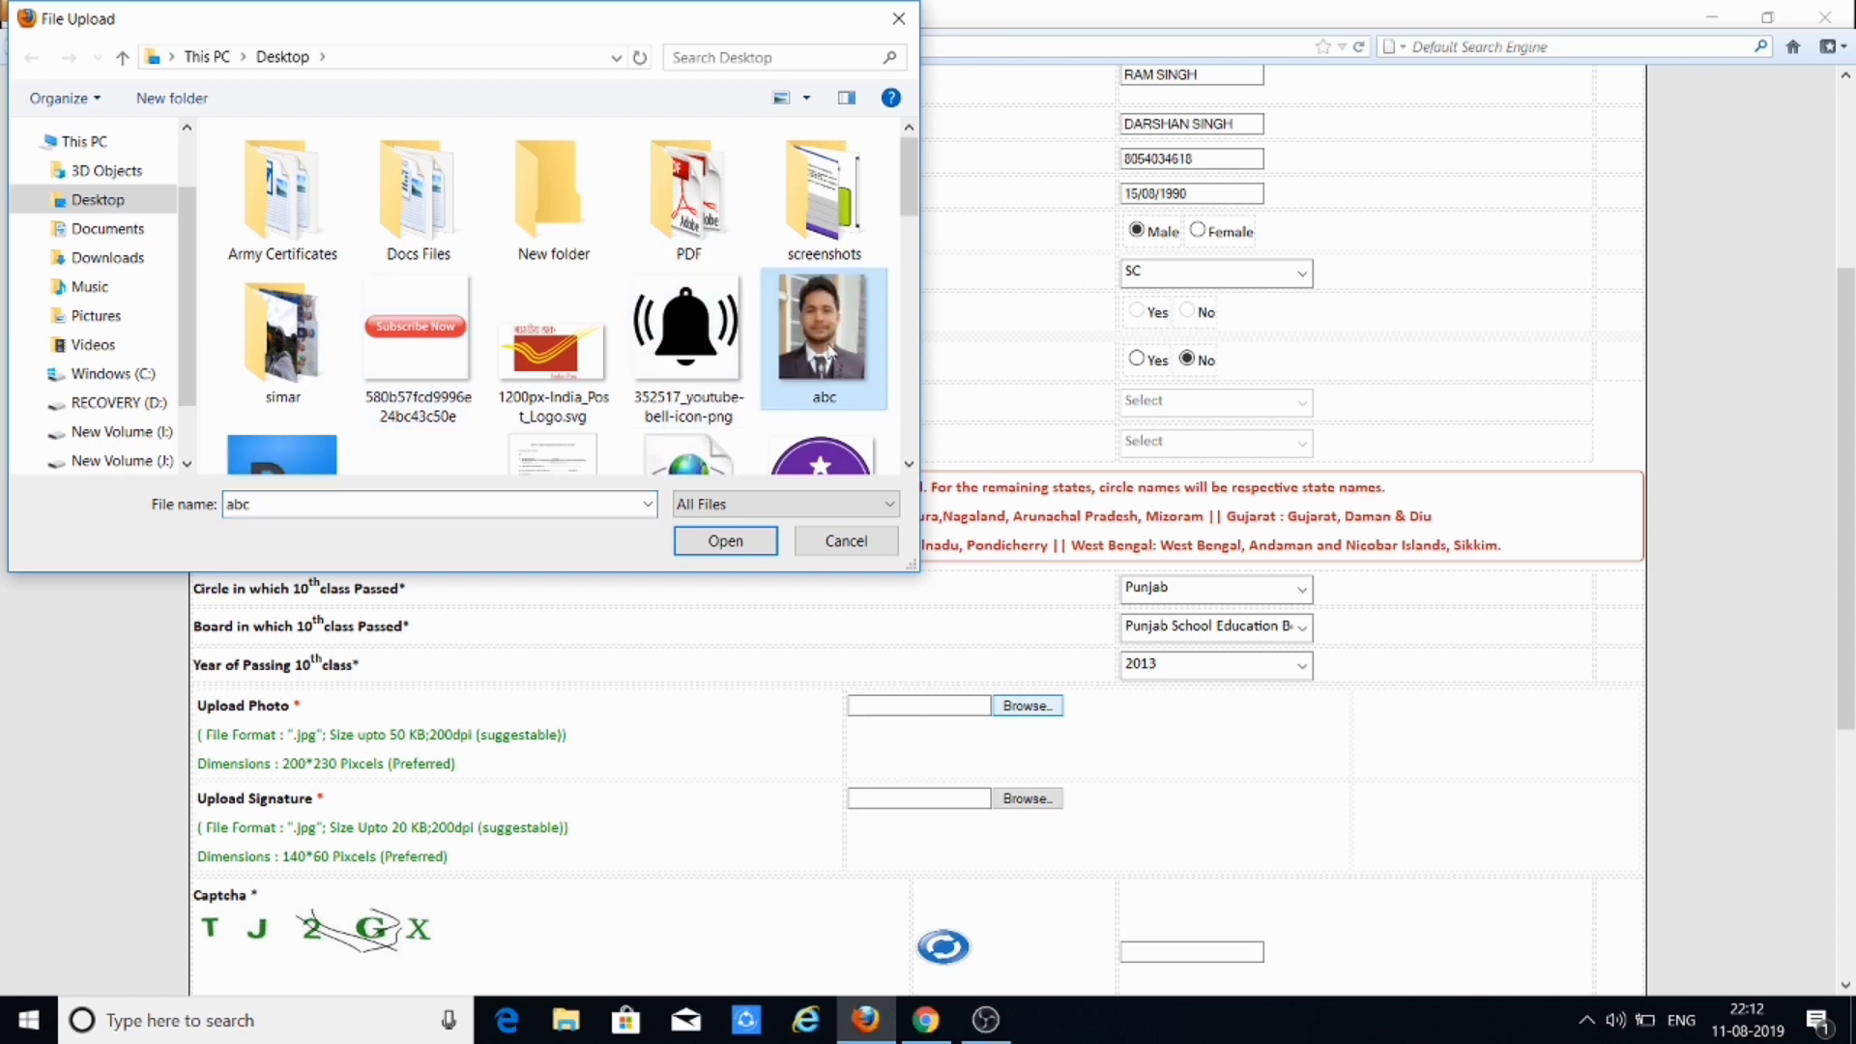
click(716, 539)
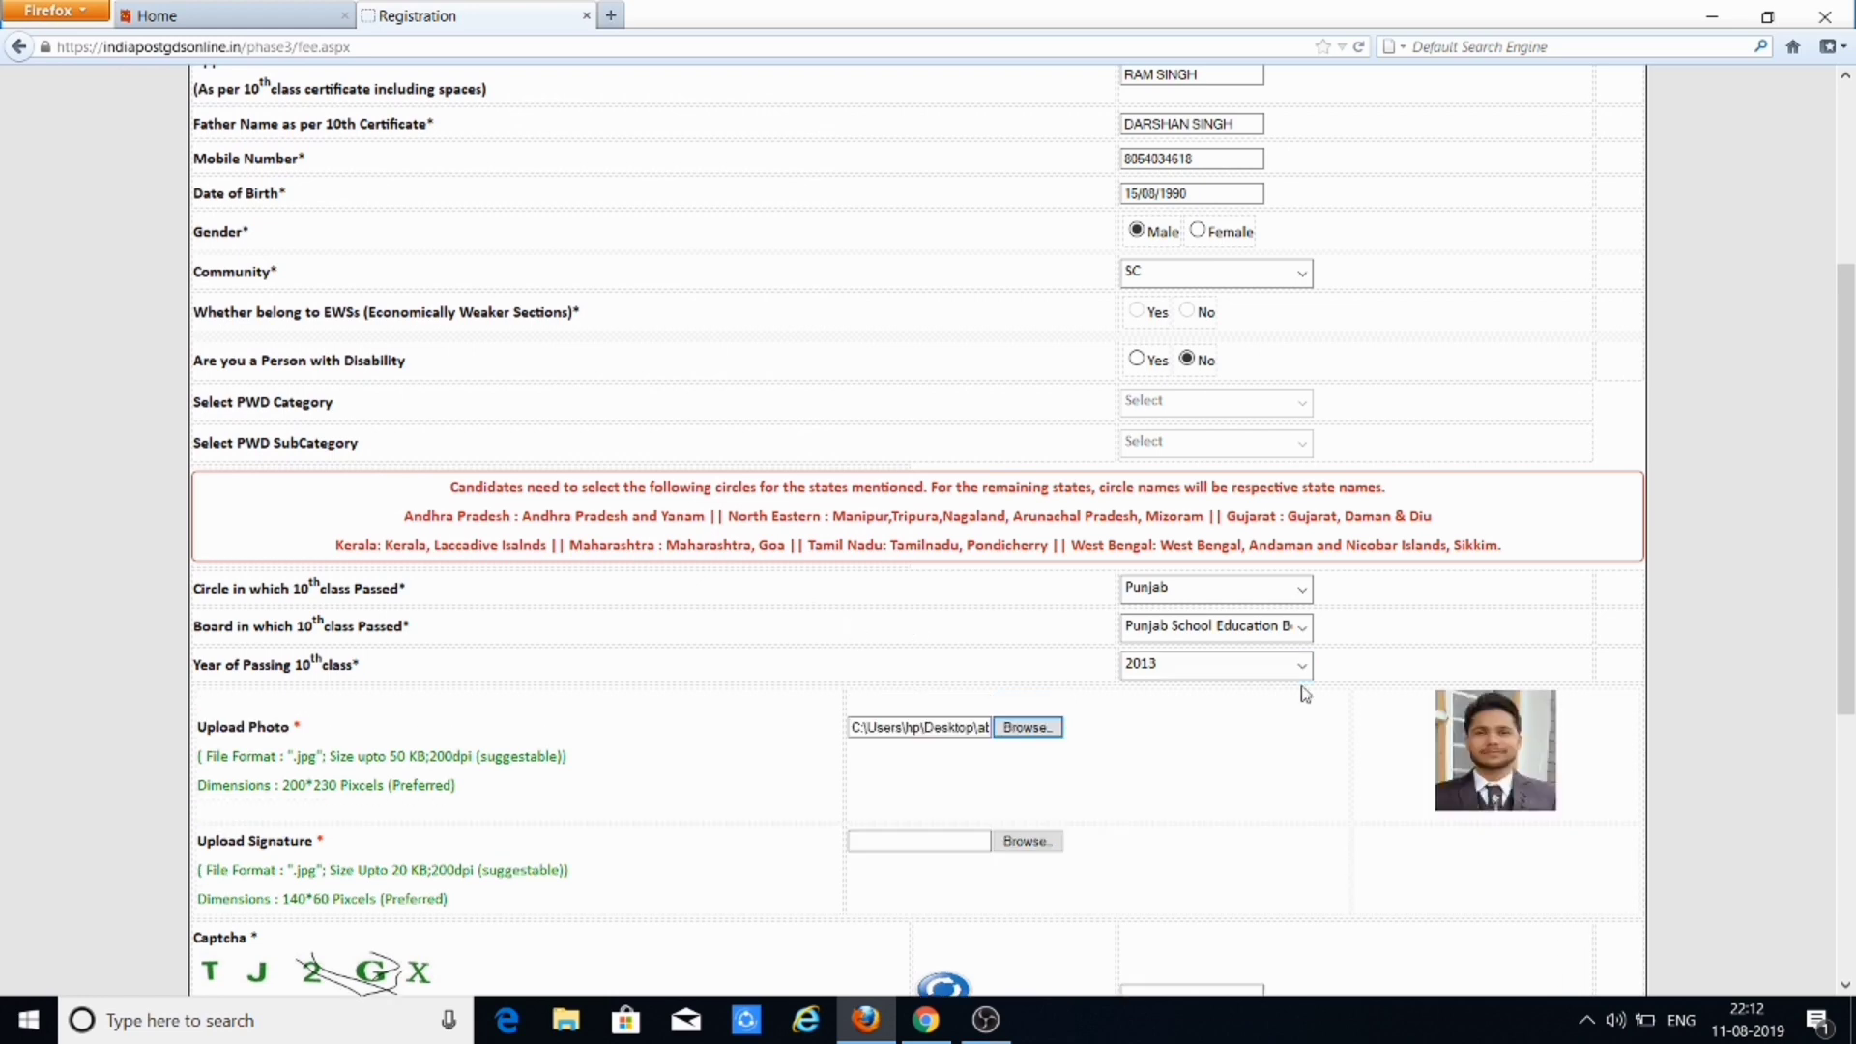
Highlight the photo requirements: 200*230 dimensions and 50 KB size limit.
scroll(1317, 740, down, 2)
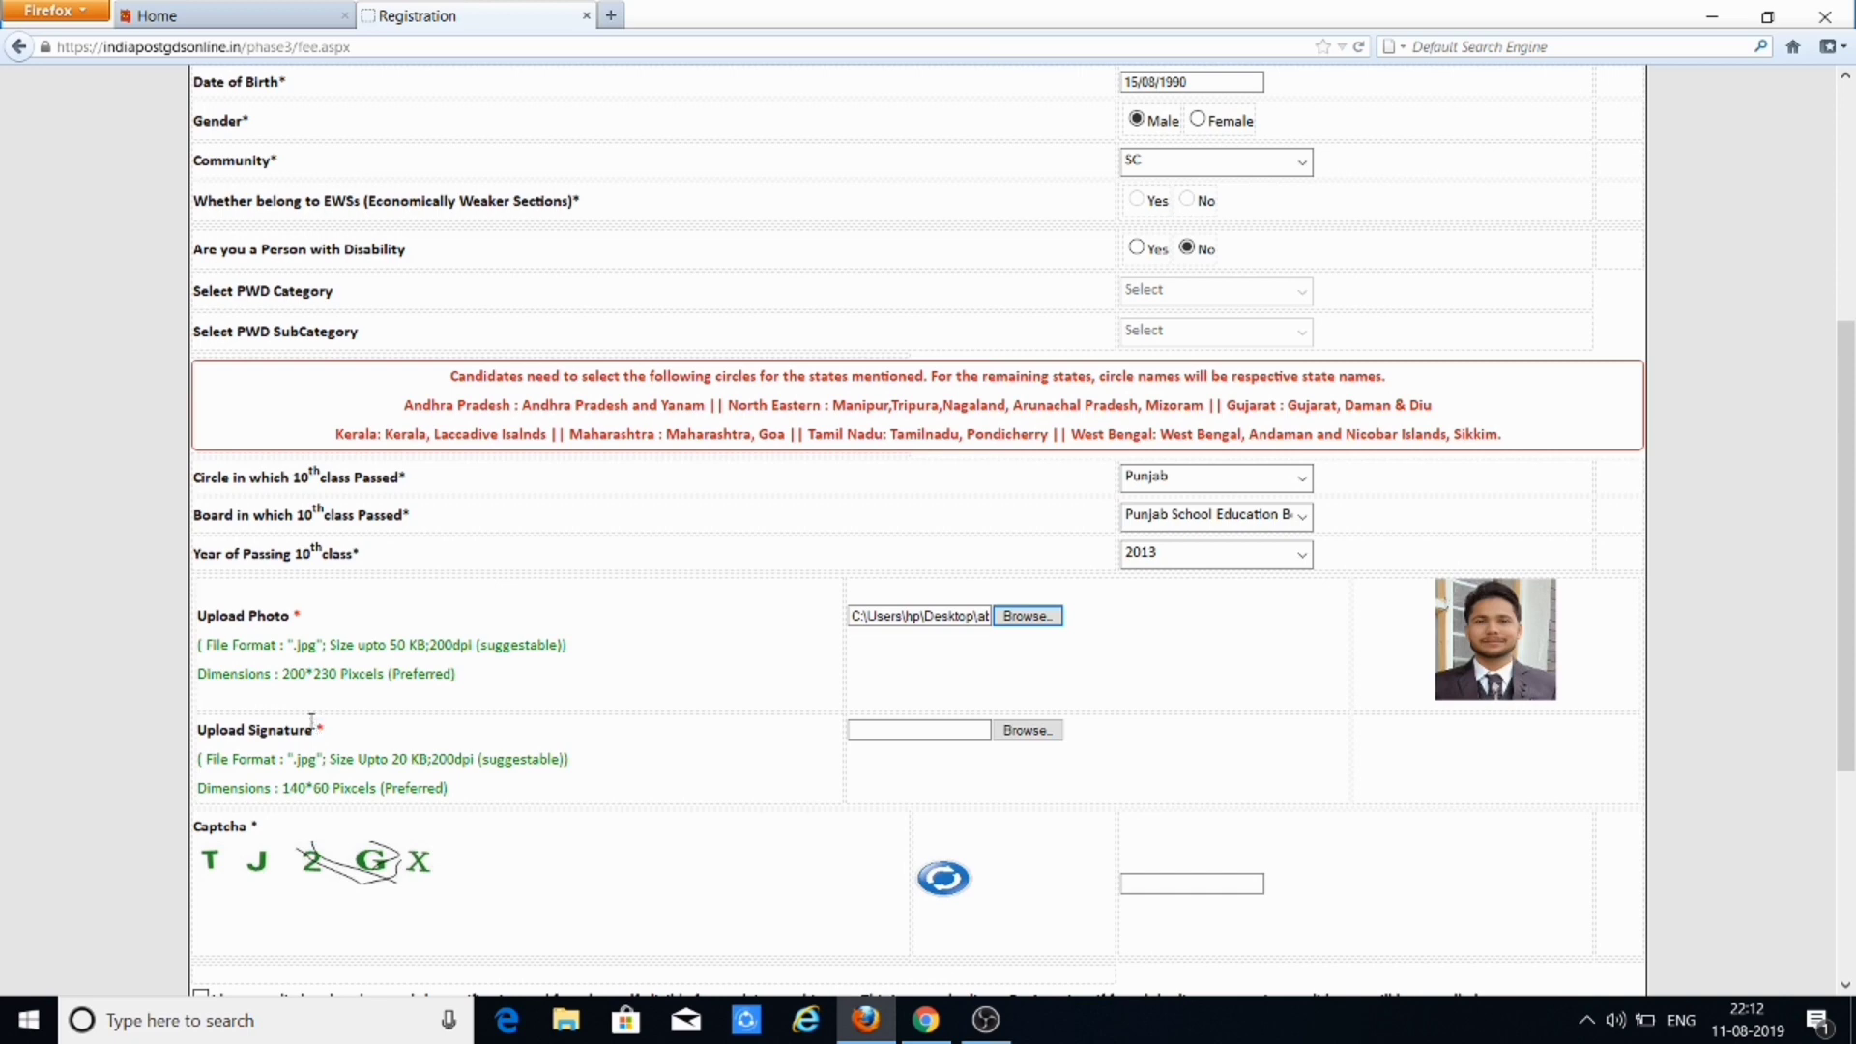
click(282, 681)
drag(281, 682, 338, 686)
click(380, 689)
drag(388, 648, 428, 653)
click(482, 653)
drag(279, 675, 428, 696)
click(521, 683)
scroll(558, 703, down, 3)
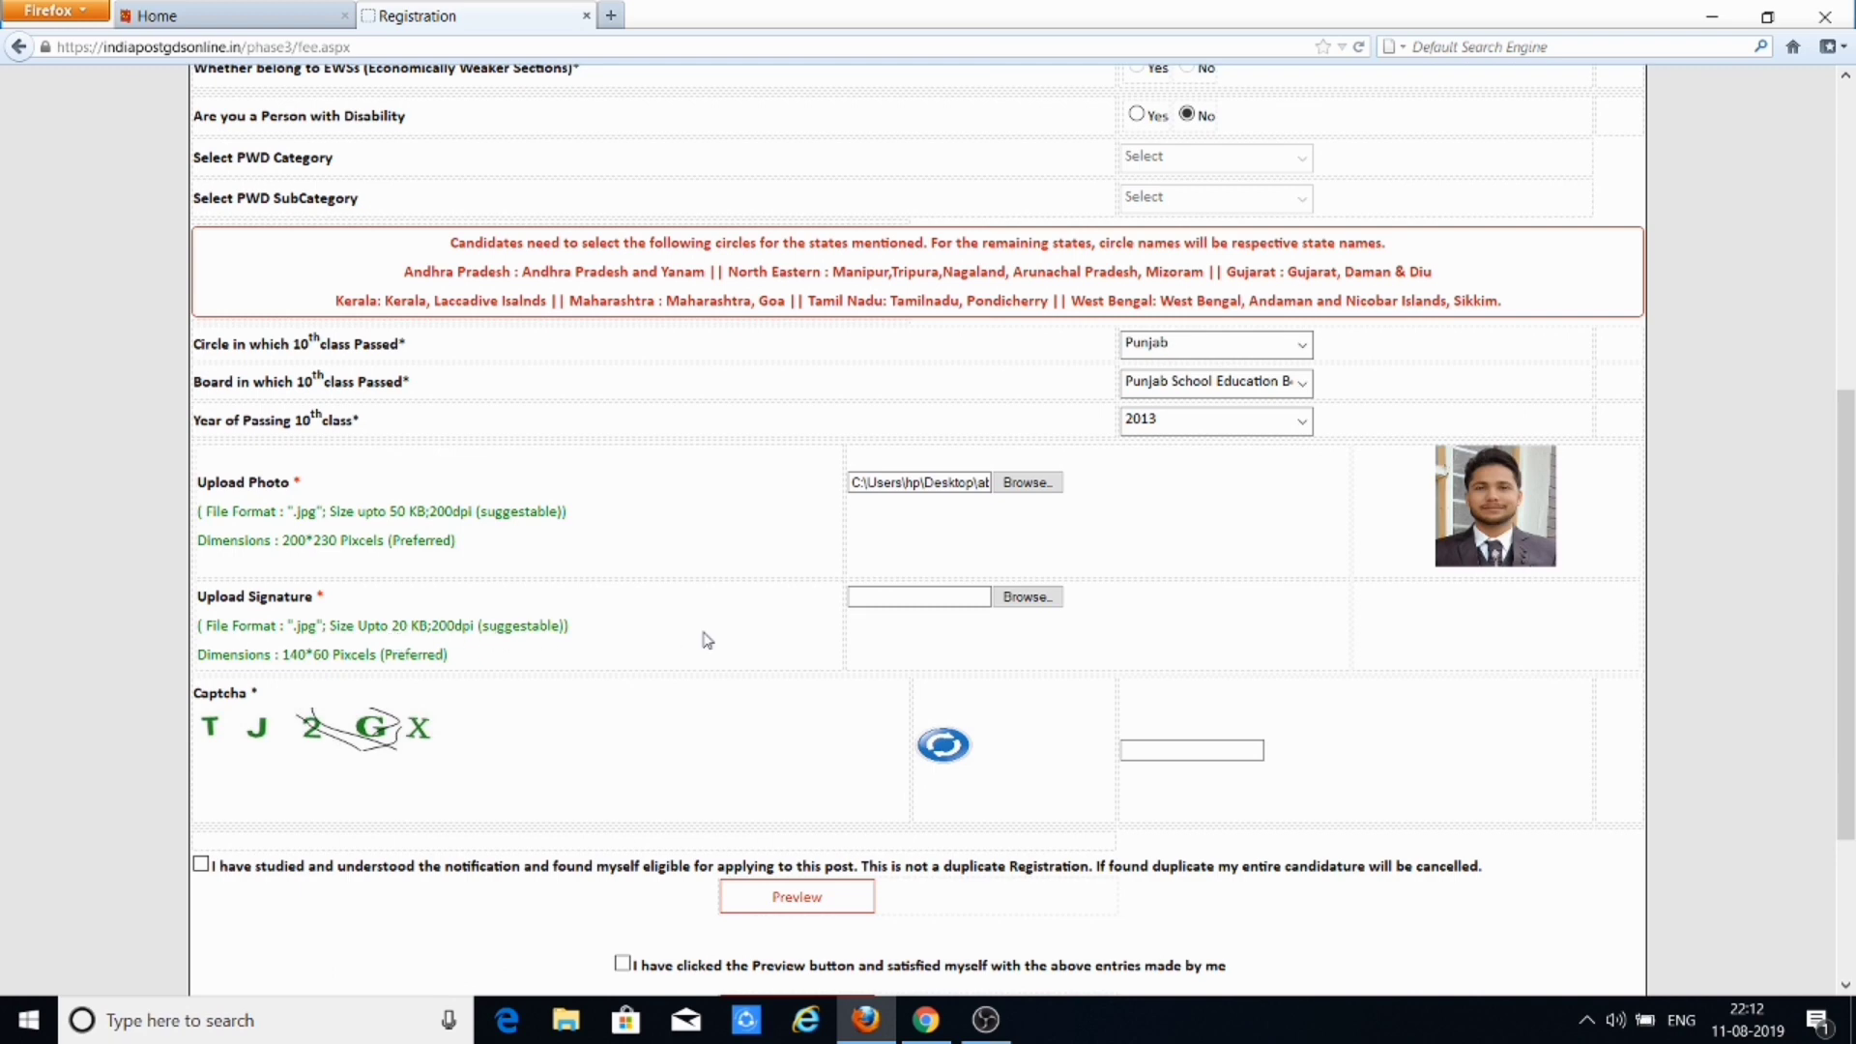
Cancel the signature file picker without attaching anything and minimise Firefox to the desktop.
click(1032, 597)
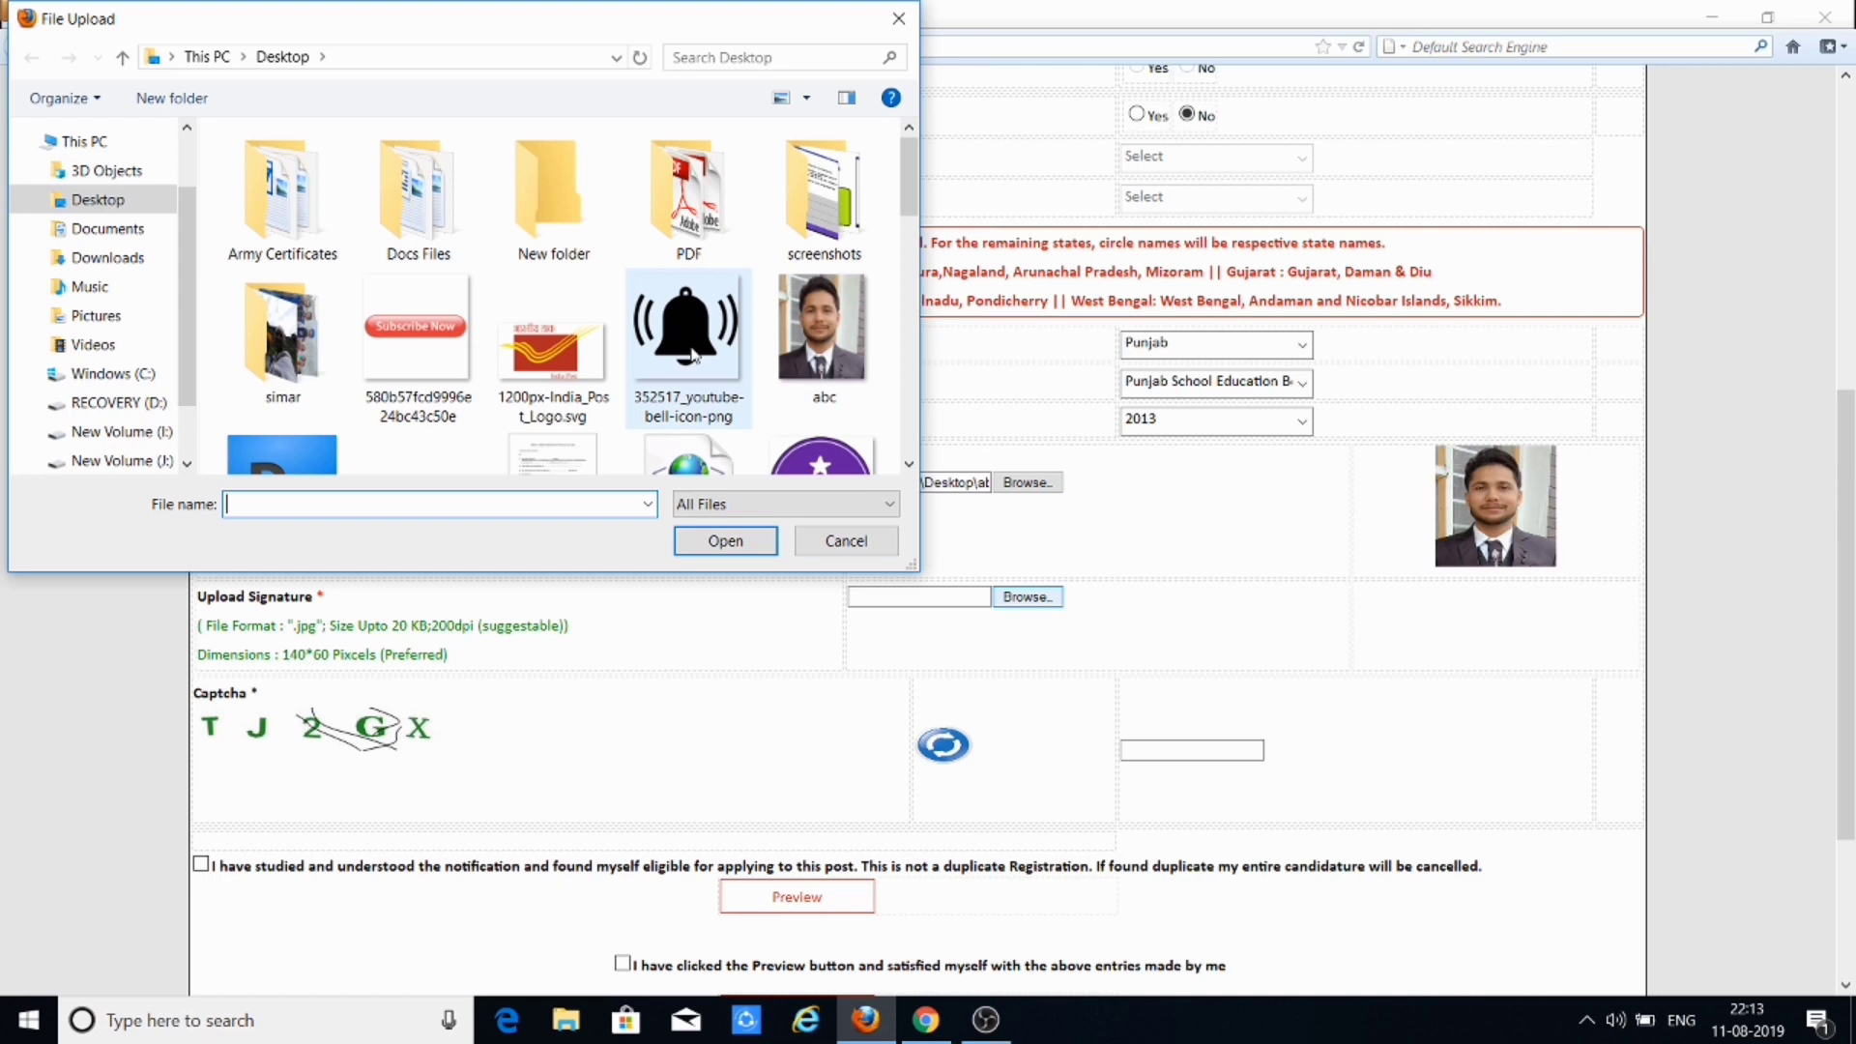
click(693, 354)
scroll(693, 354, down, 3)
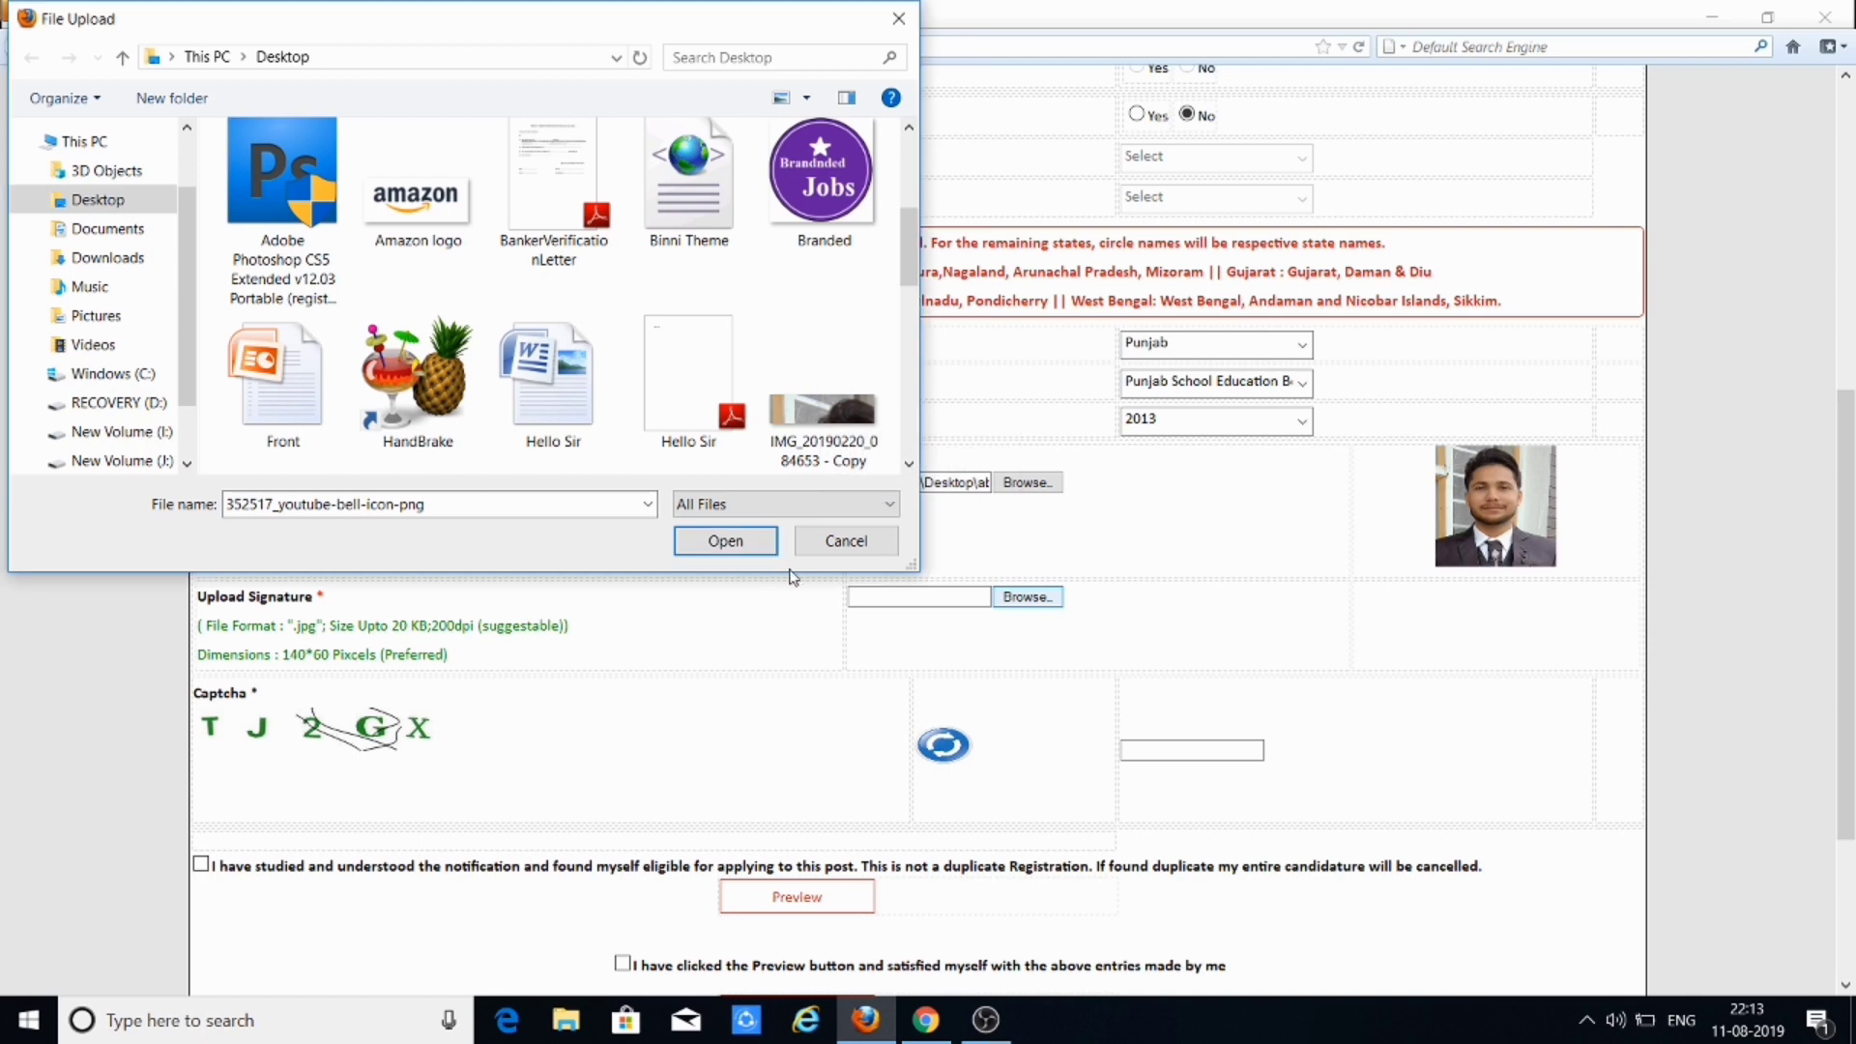
click(803, 541)
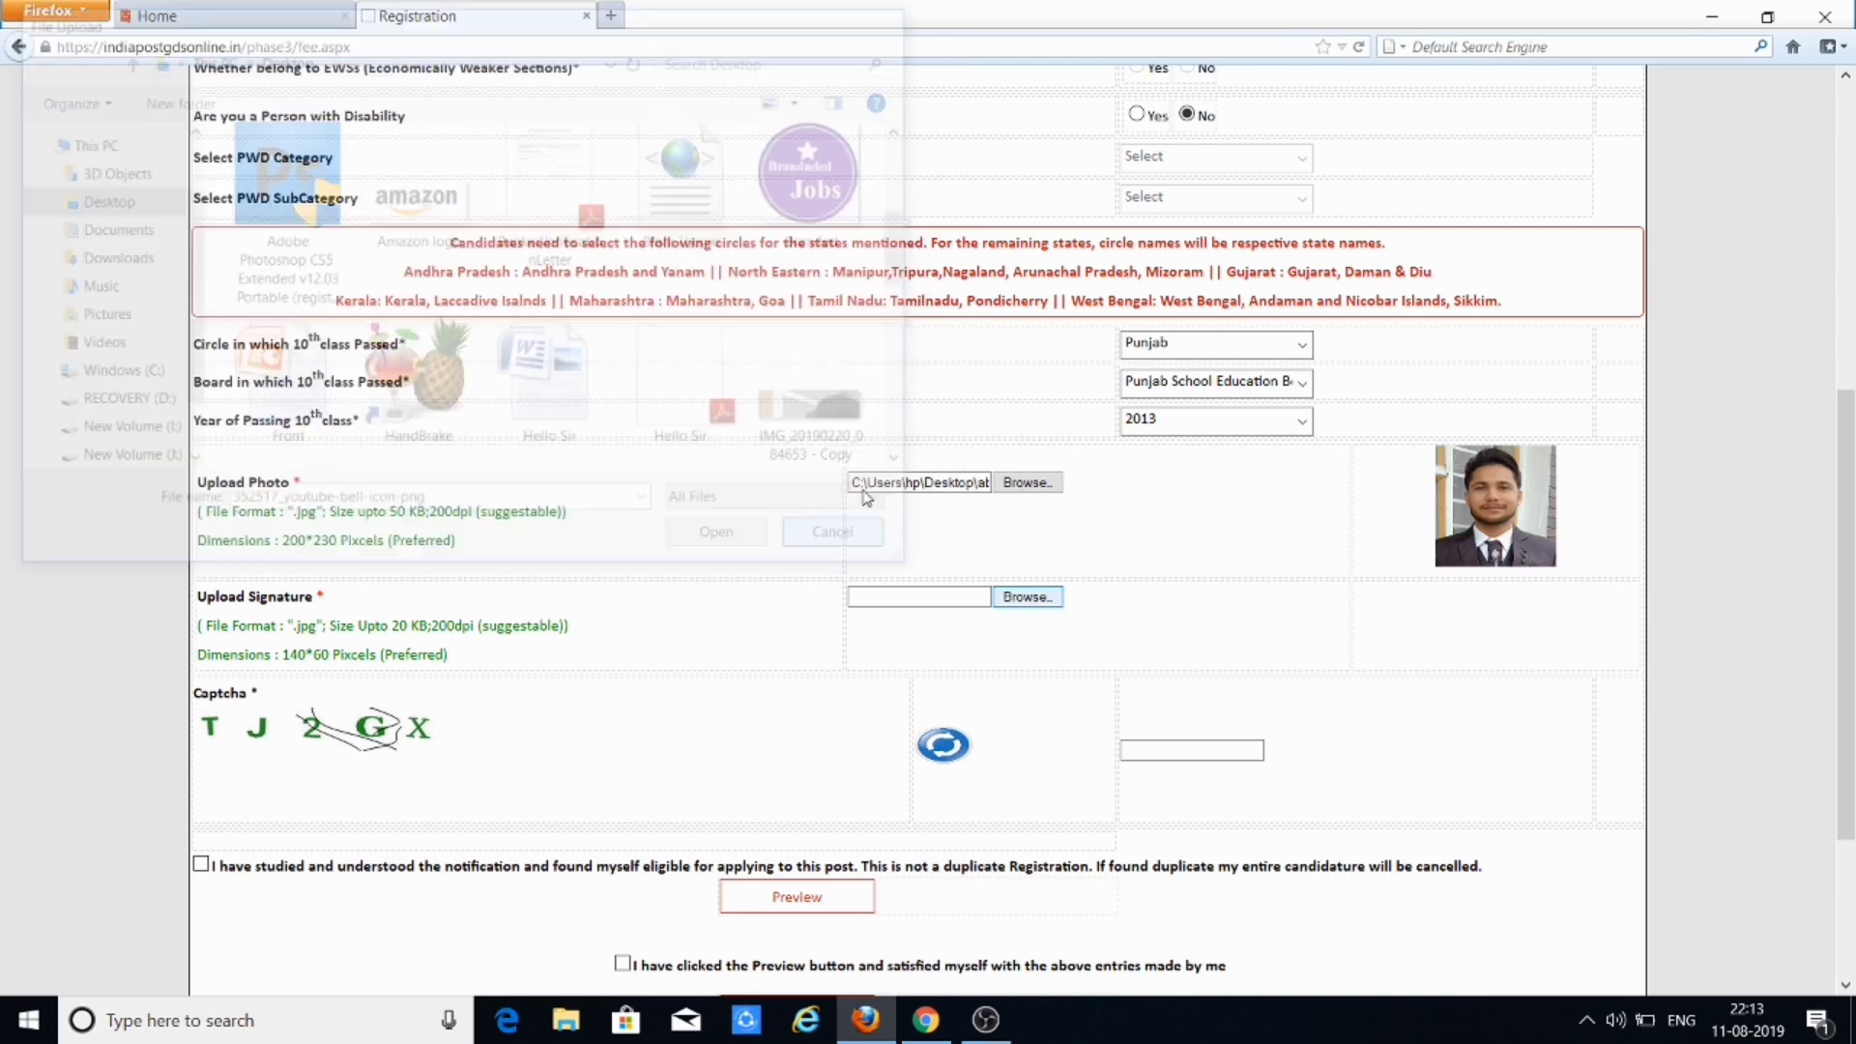
click(1726, 11)
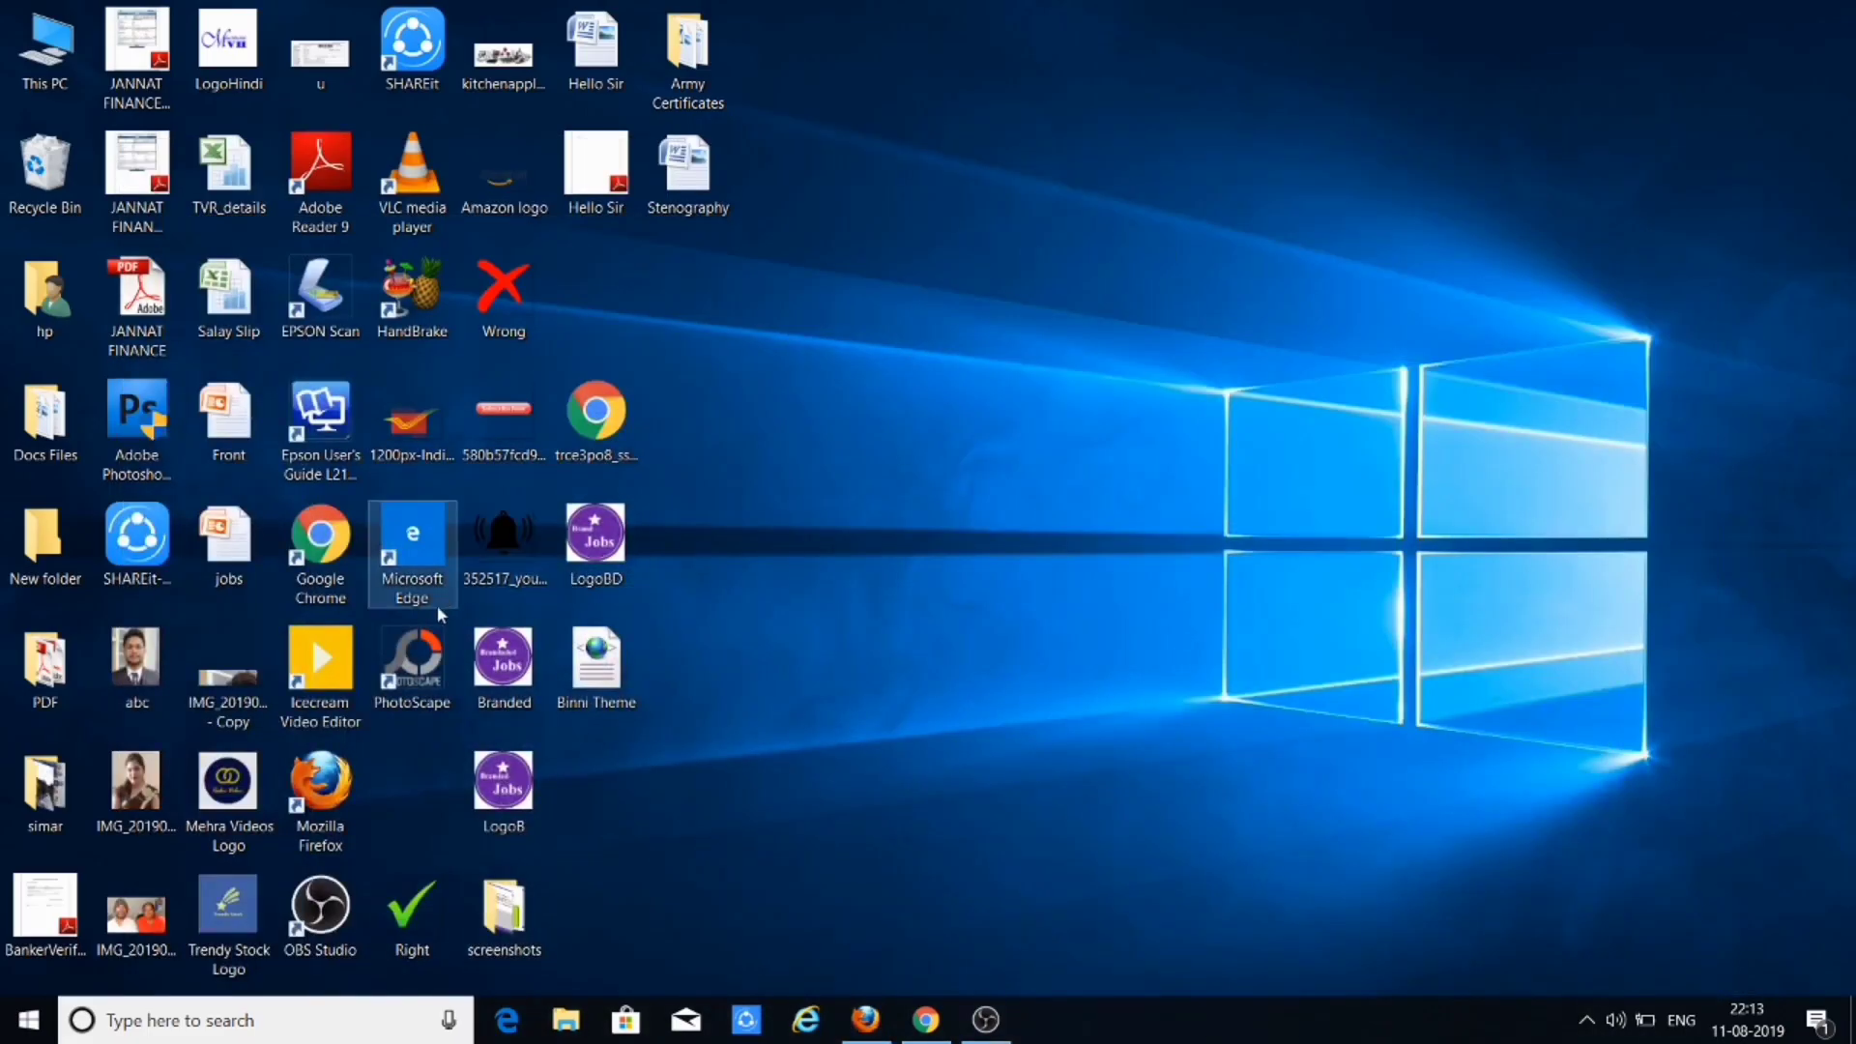
right_click(228, 703)
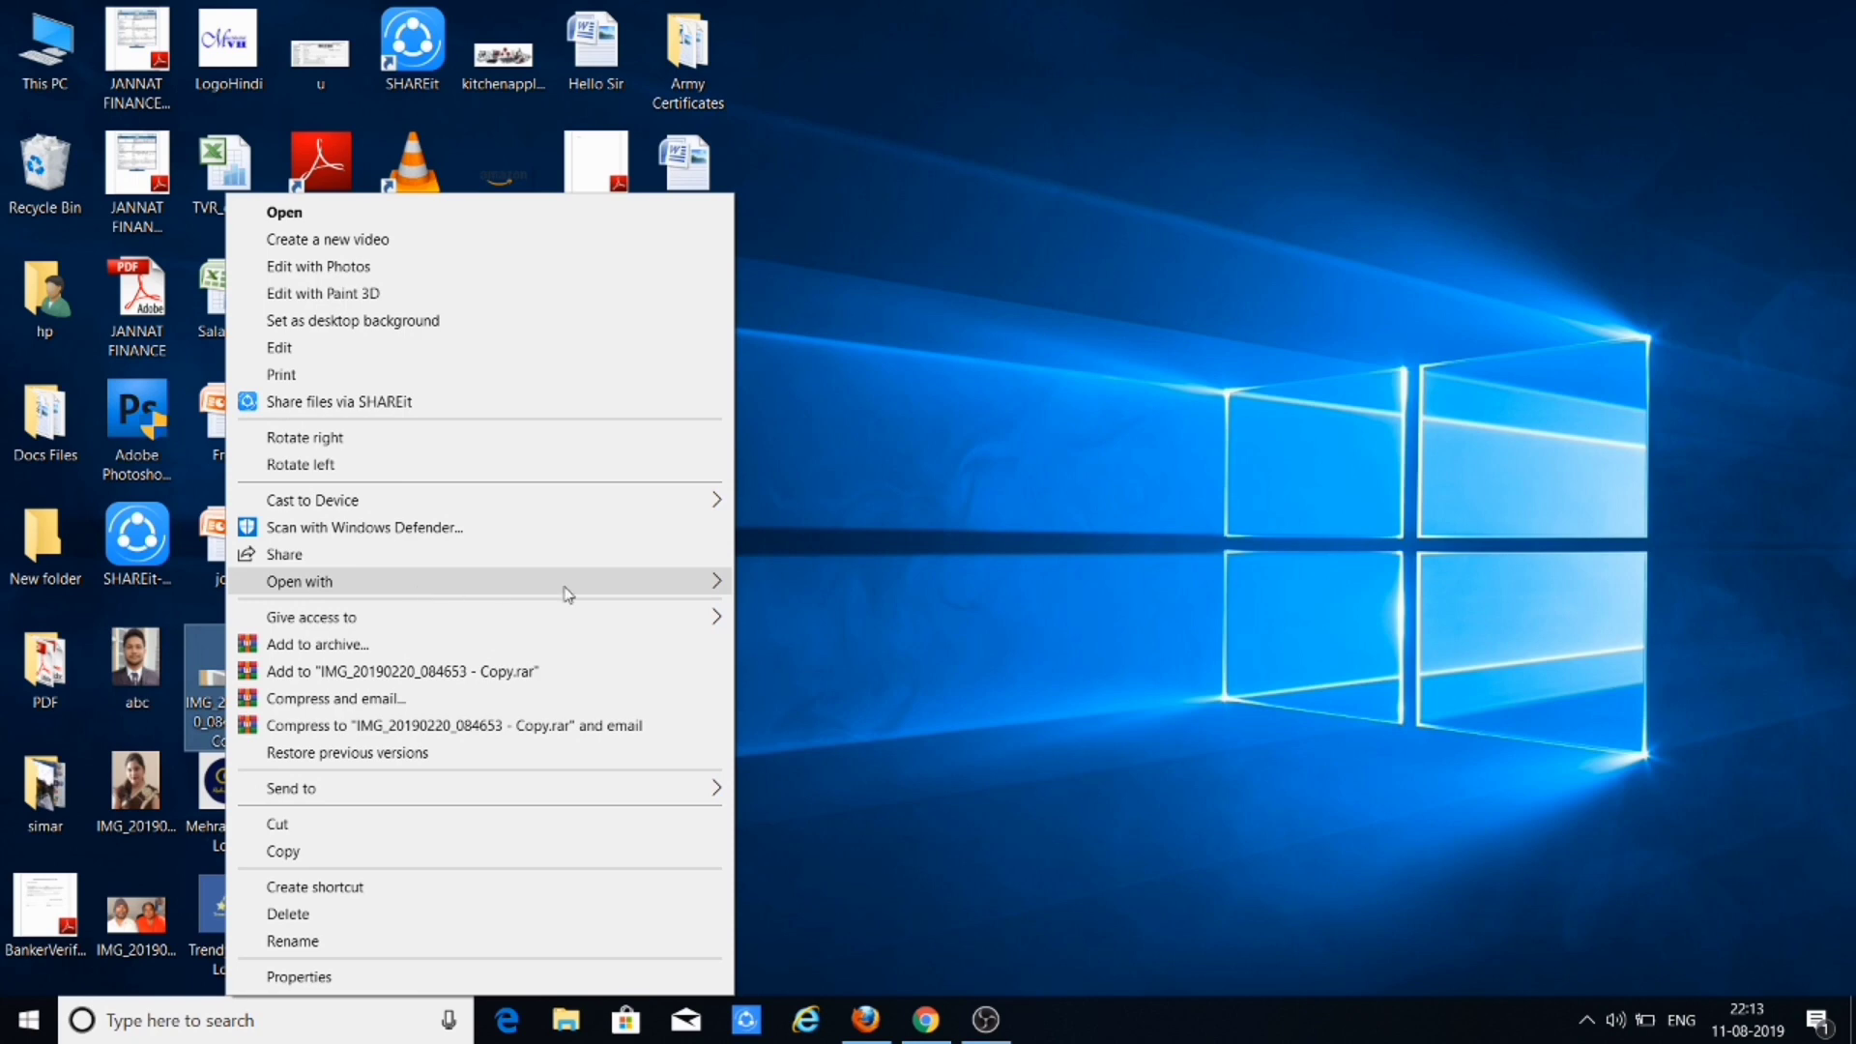
Open the IMG_20190220_084653 - Copy image in Paint, shrink it to 80%, and save.
mouse_move(701, 588)
click(783, 612)
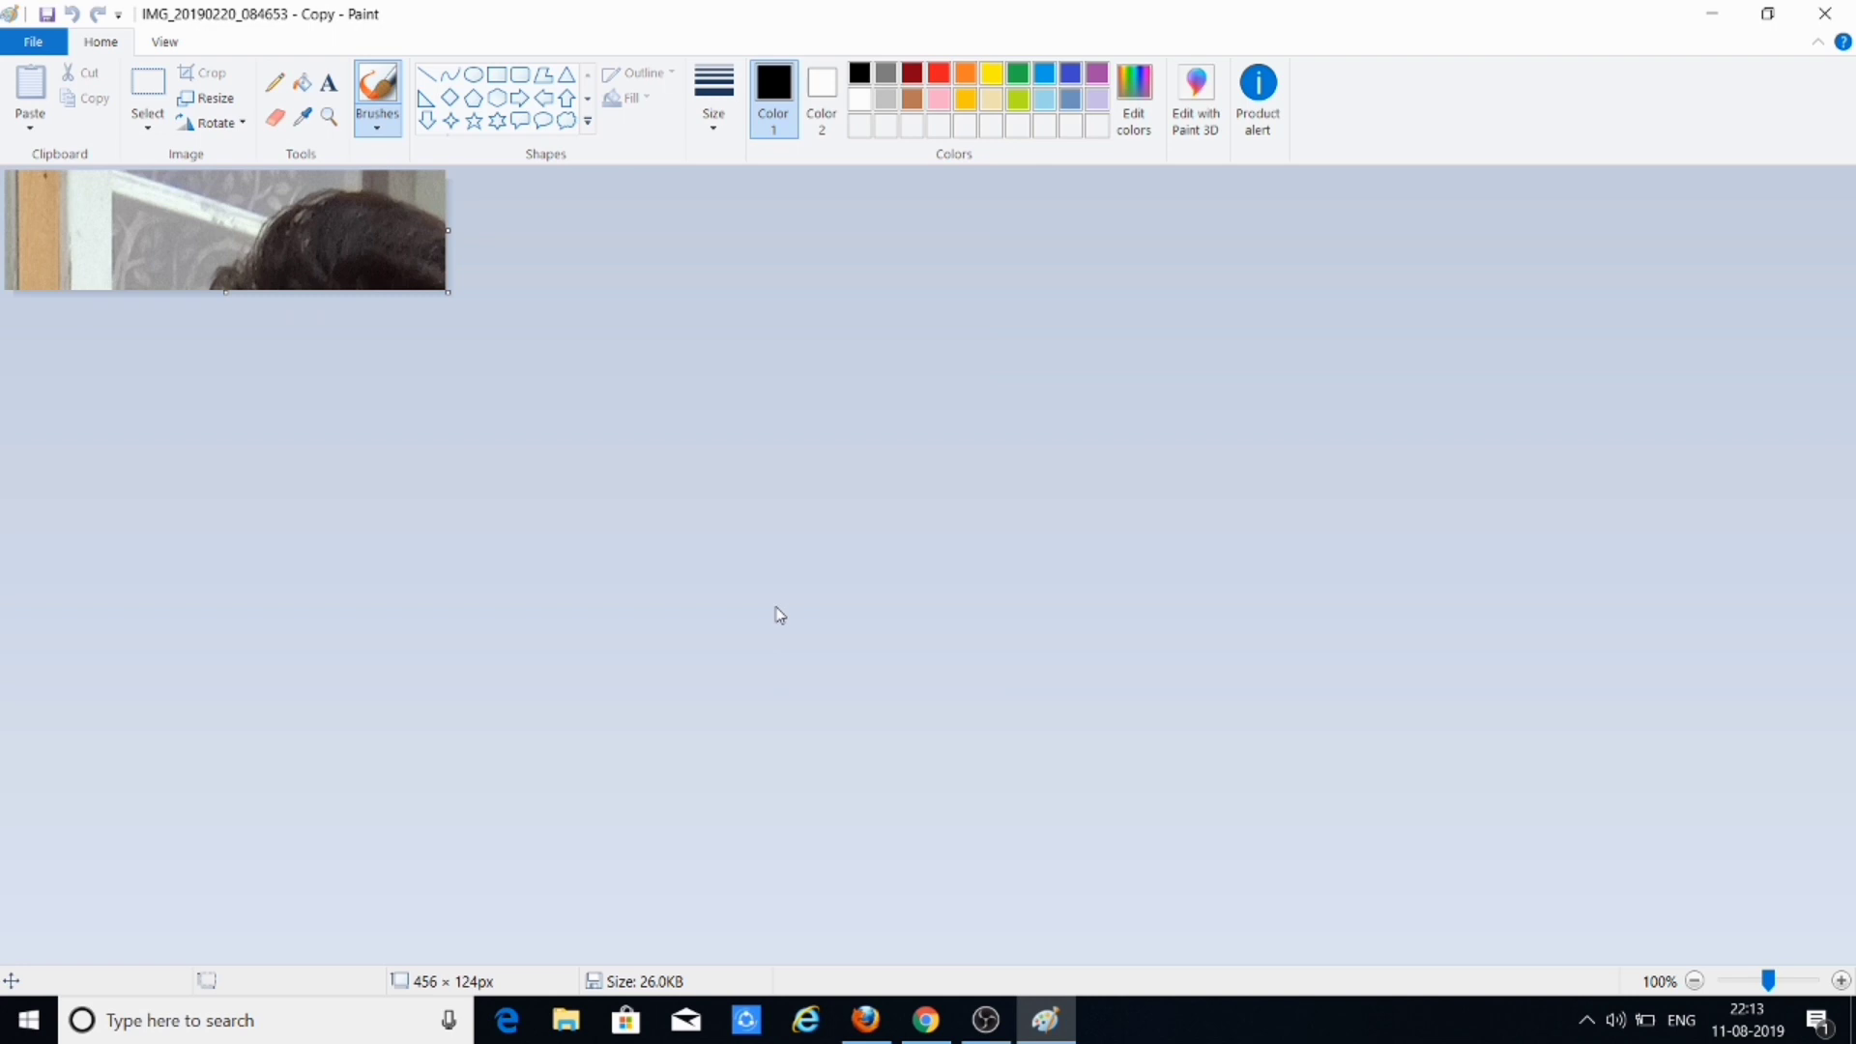
key(ctrl+w)
text(80)
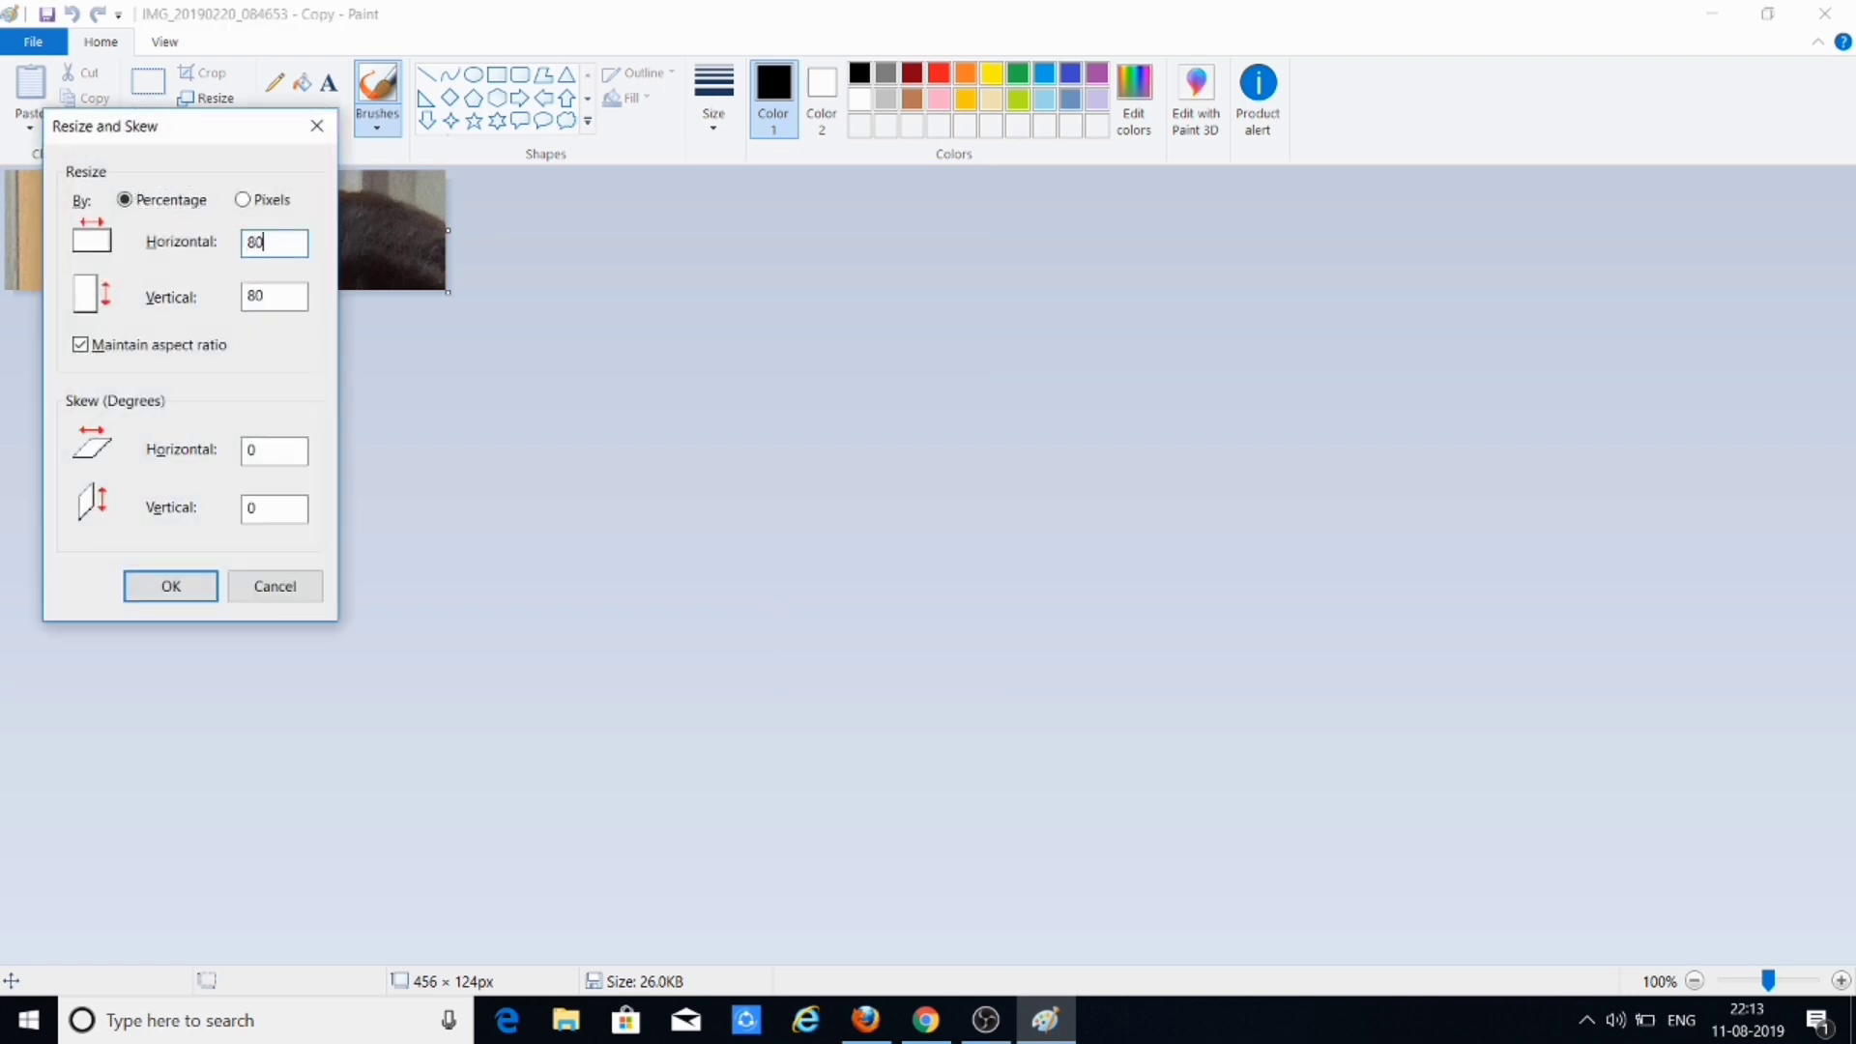
key(Return)
key(ctrl+s)
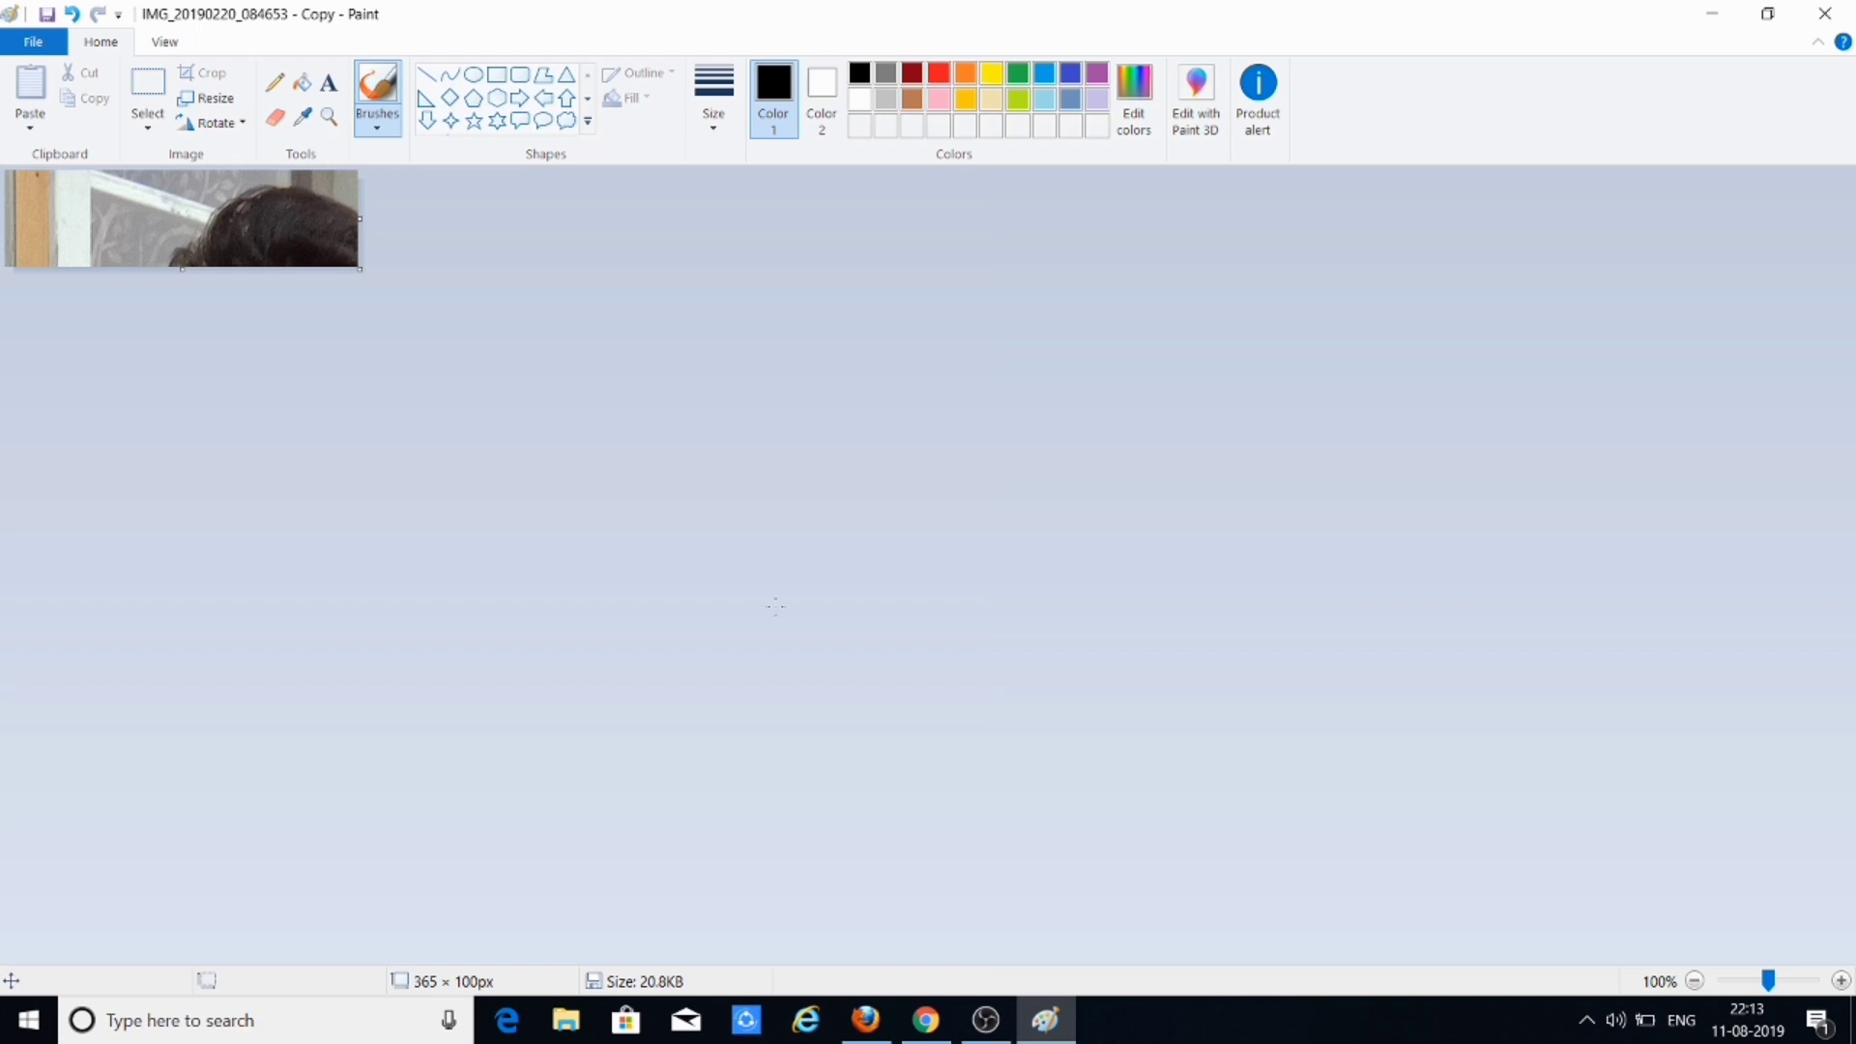
Shrink the image to 80% again (292 × 80px, 16.8KB), save, and close Paint.
key(ctrl+w)
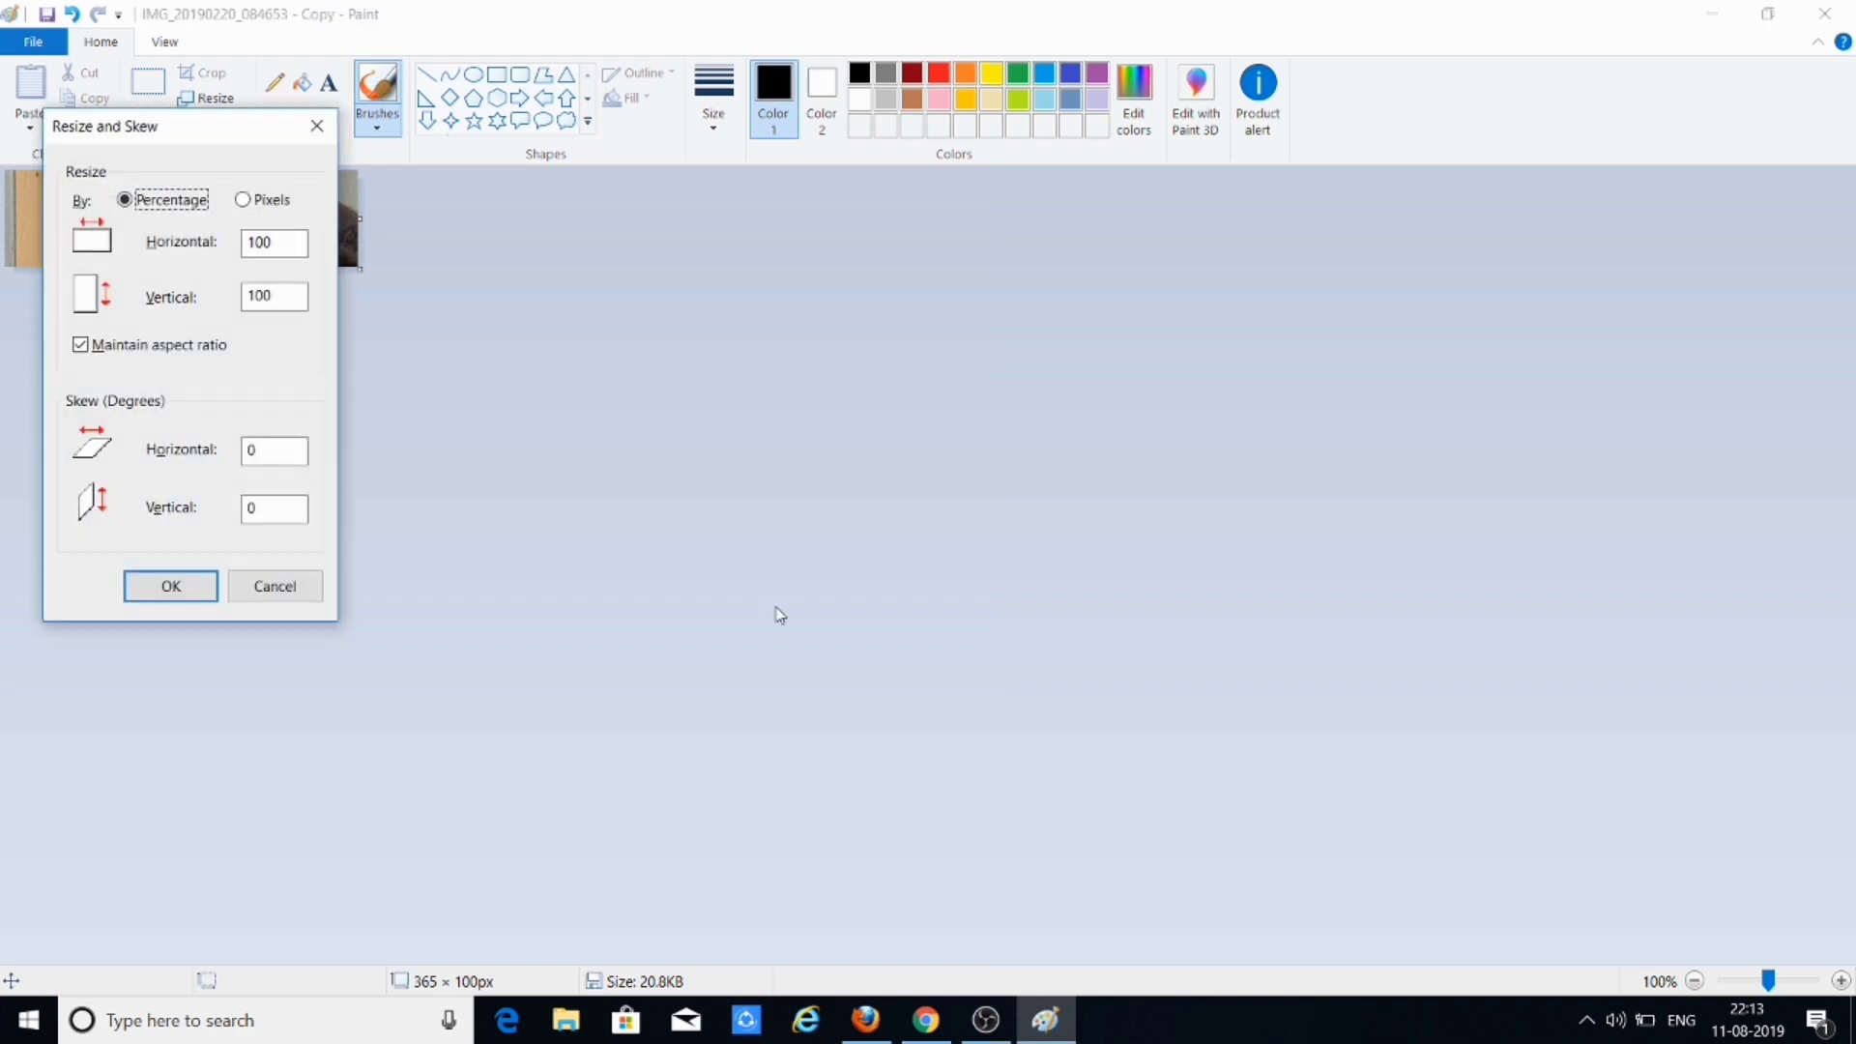
text(80)
key(Return)
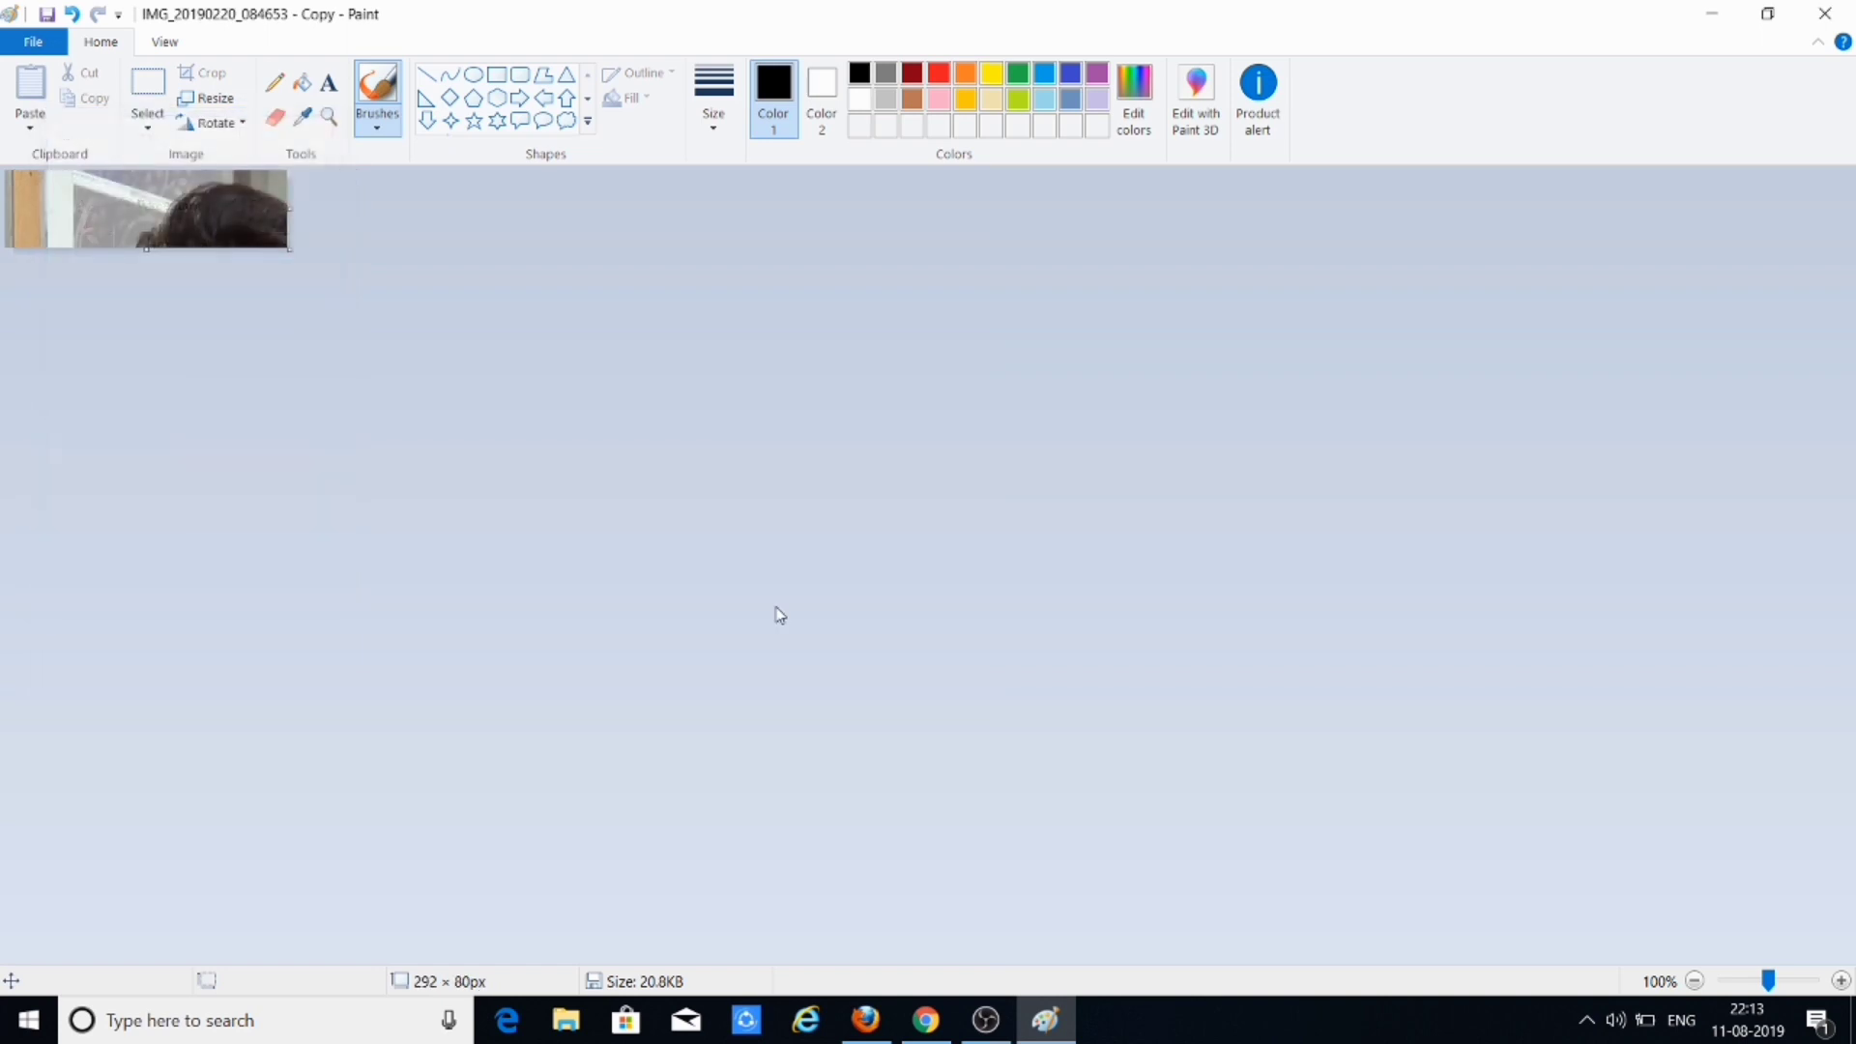
key(ctrl+s)
click(1827, 10)
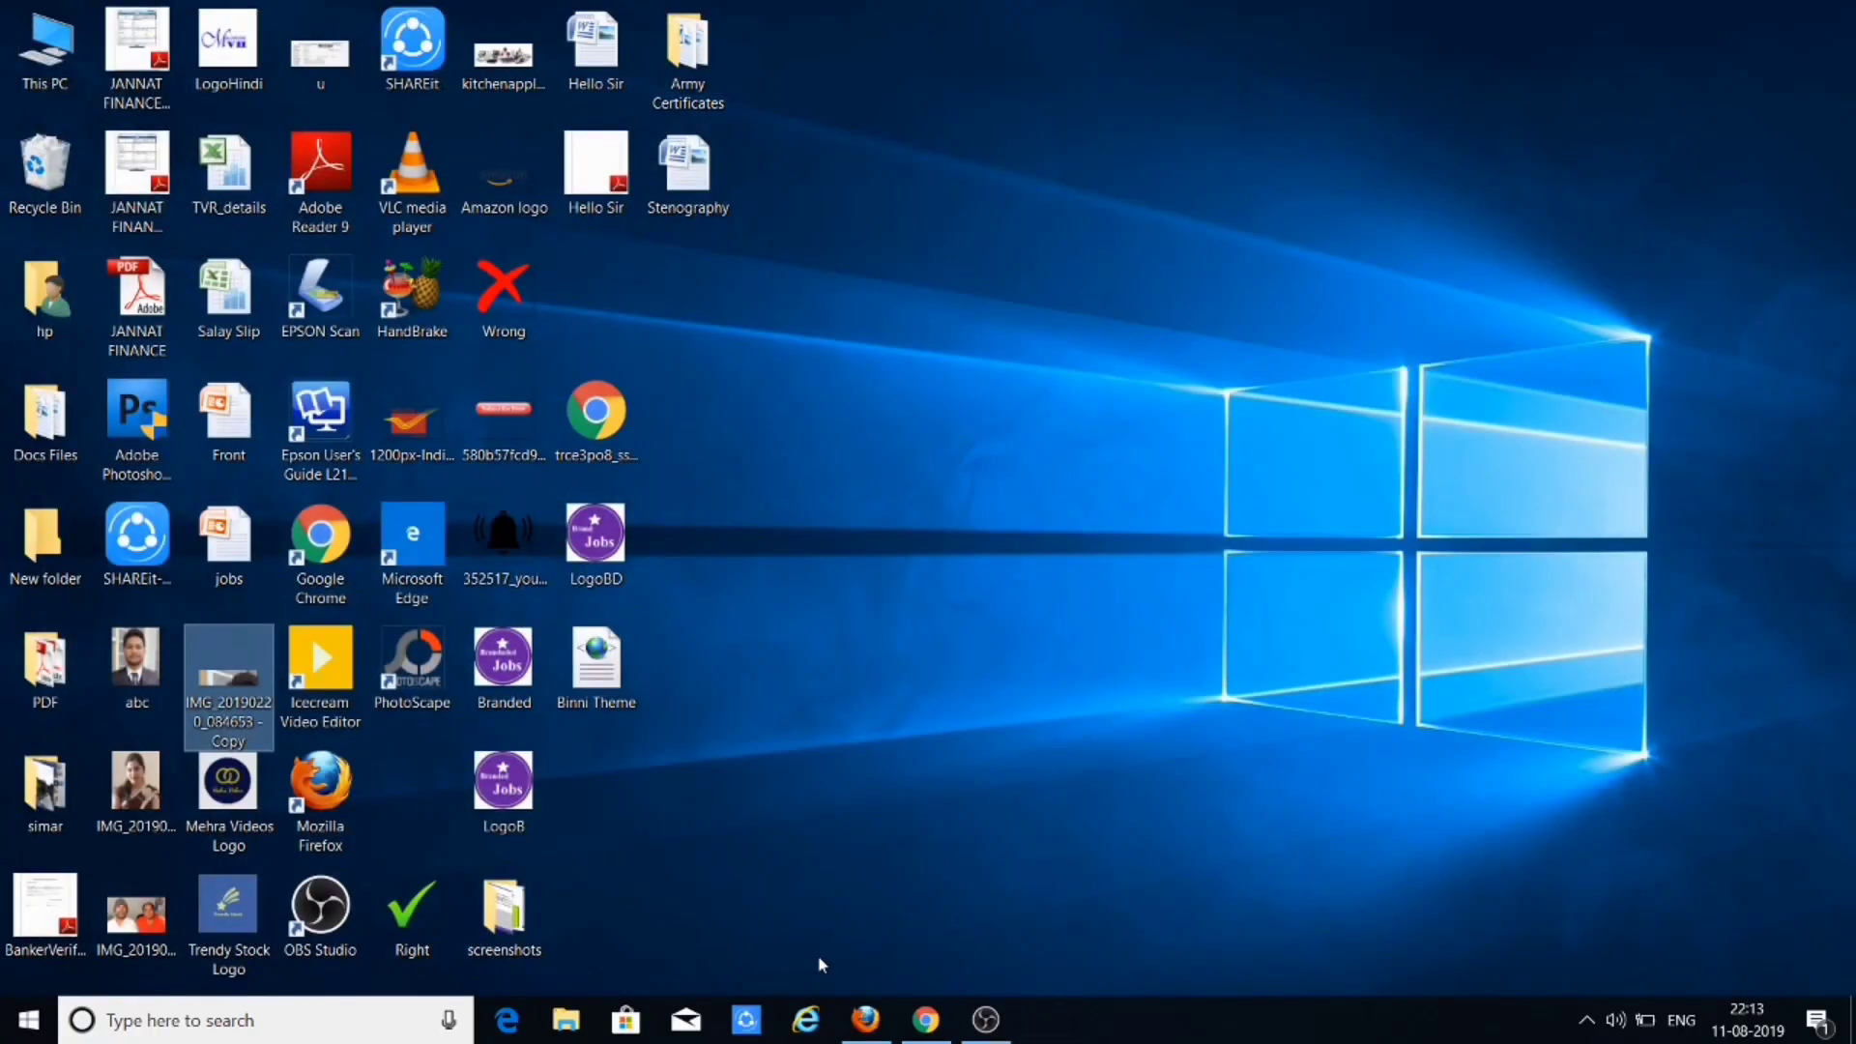
Rename the resized image copy on the desktop to jhjg.
right_click(223, 697)
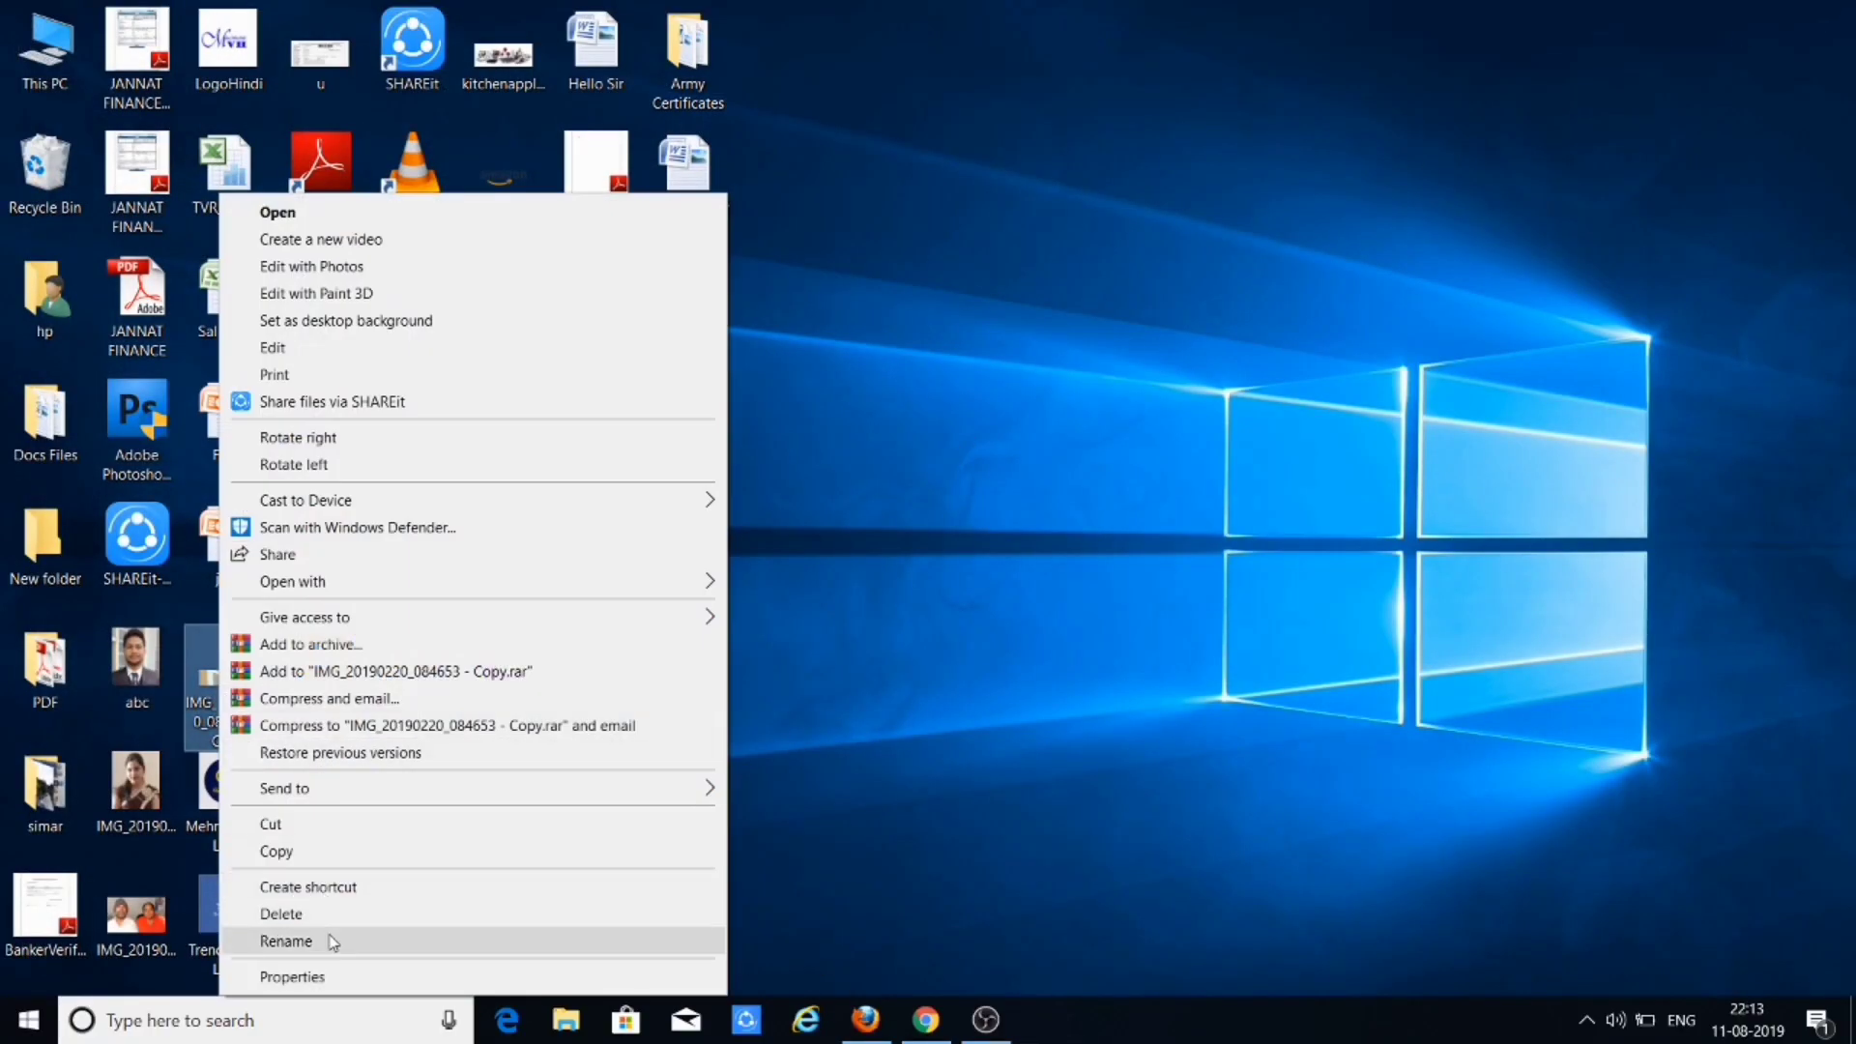
click(331, 940)
text(jhjg)
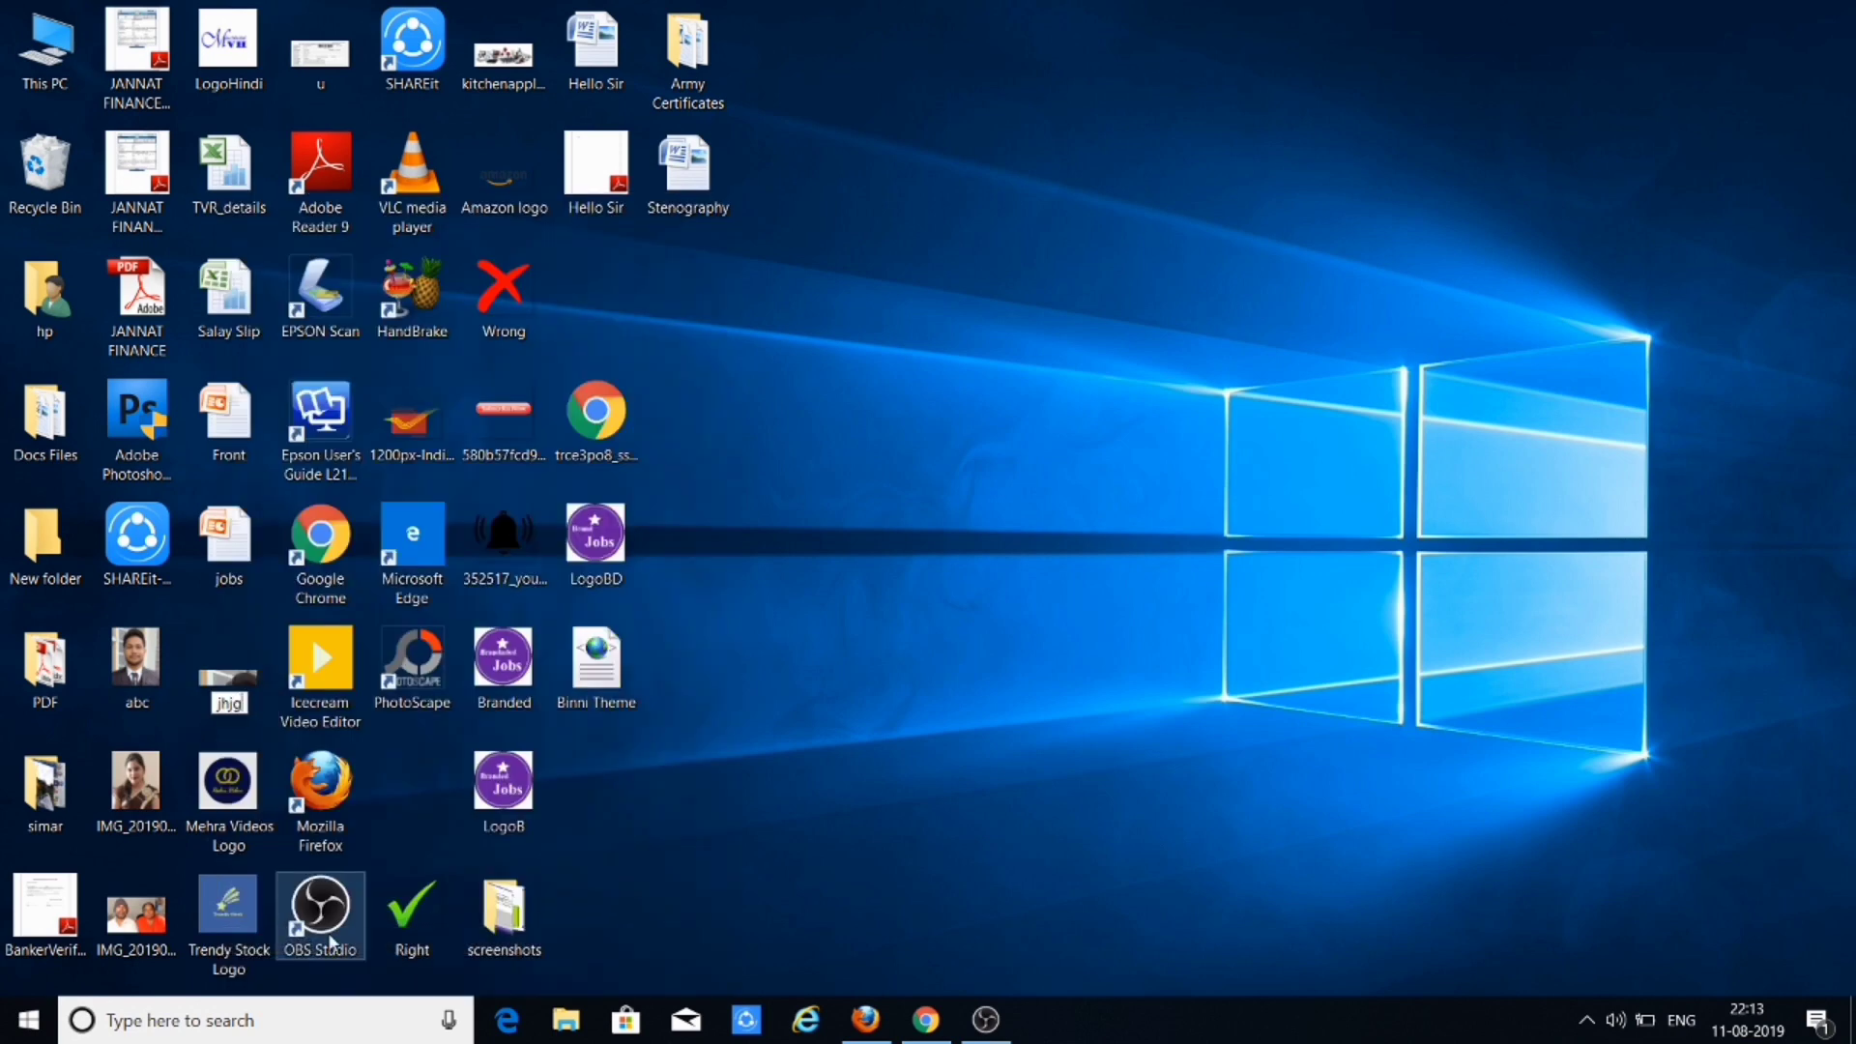
key(Return)
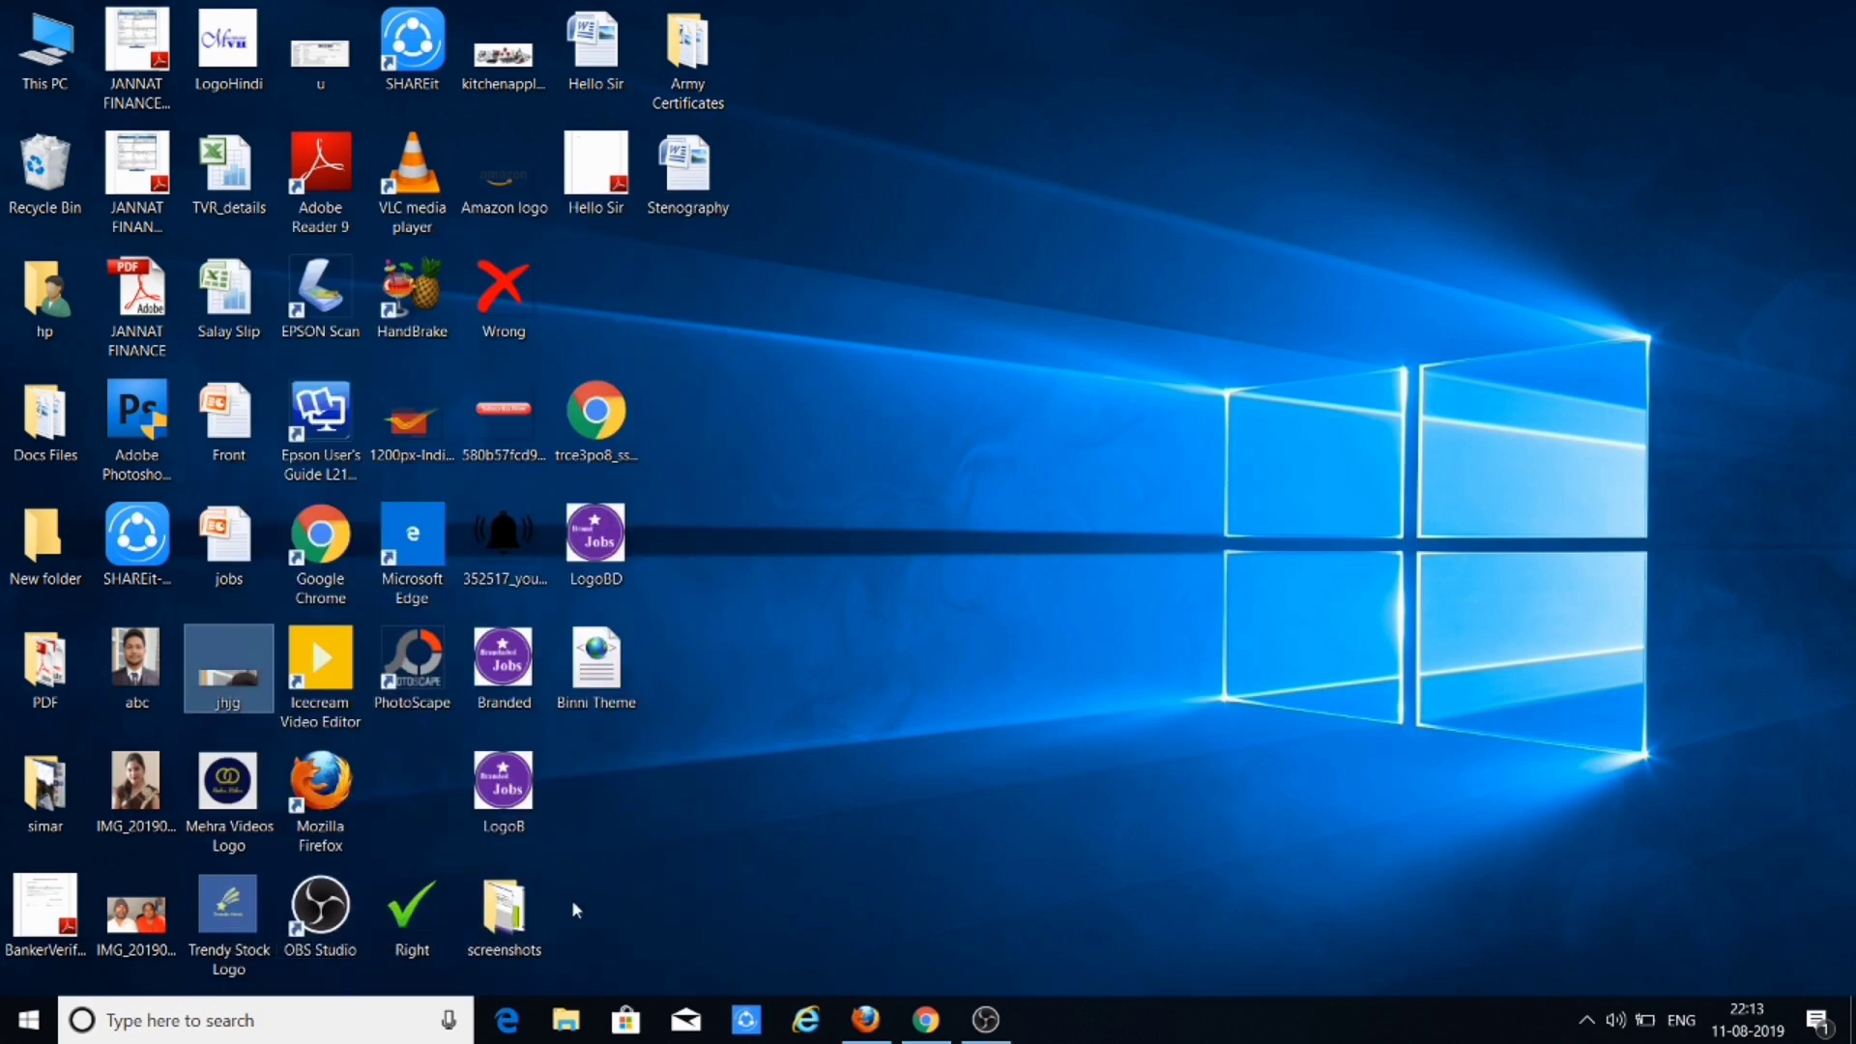
click(867, 1020)
Attach the jhjg image from the Desktop as the signature file.
click(1025, 597)
click(692, 379)
scroll(692, 379, down, 1)
scroll(693, 379, down, 1)
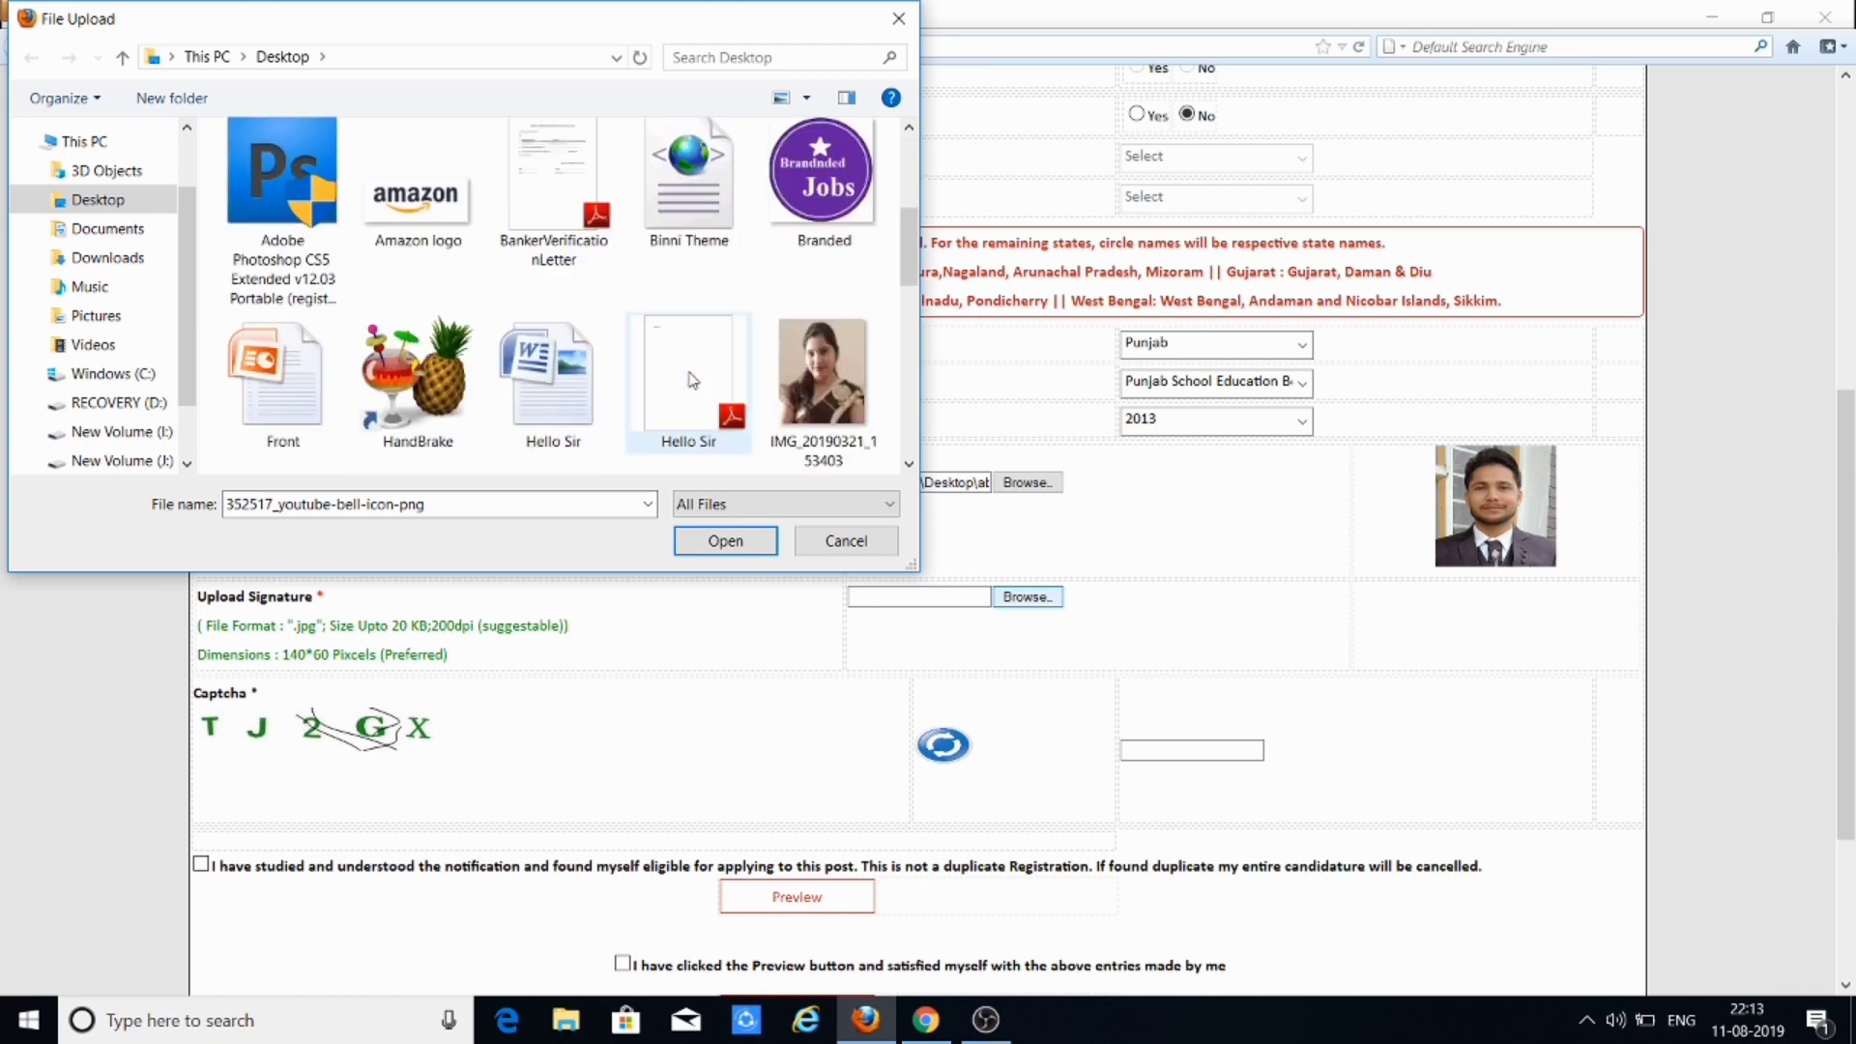
scroll(692, 379, up, 1)
scroll(692, 379, up, 1)
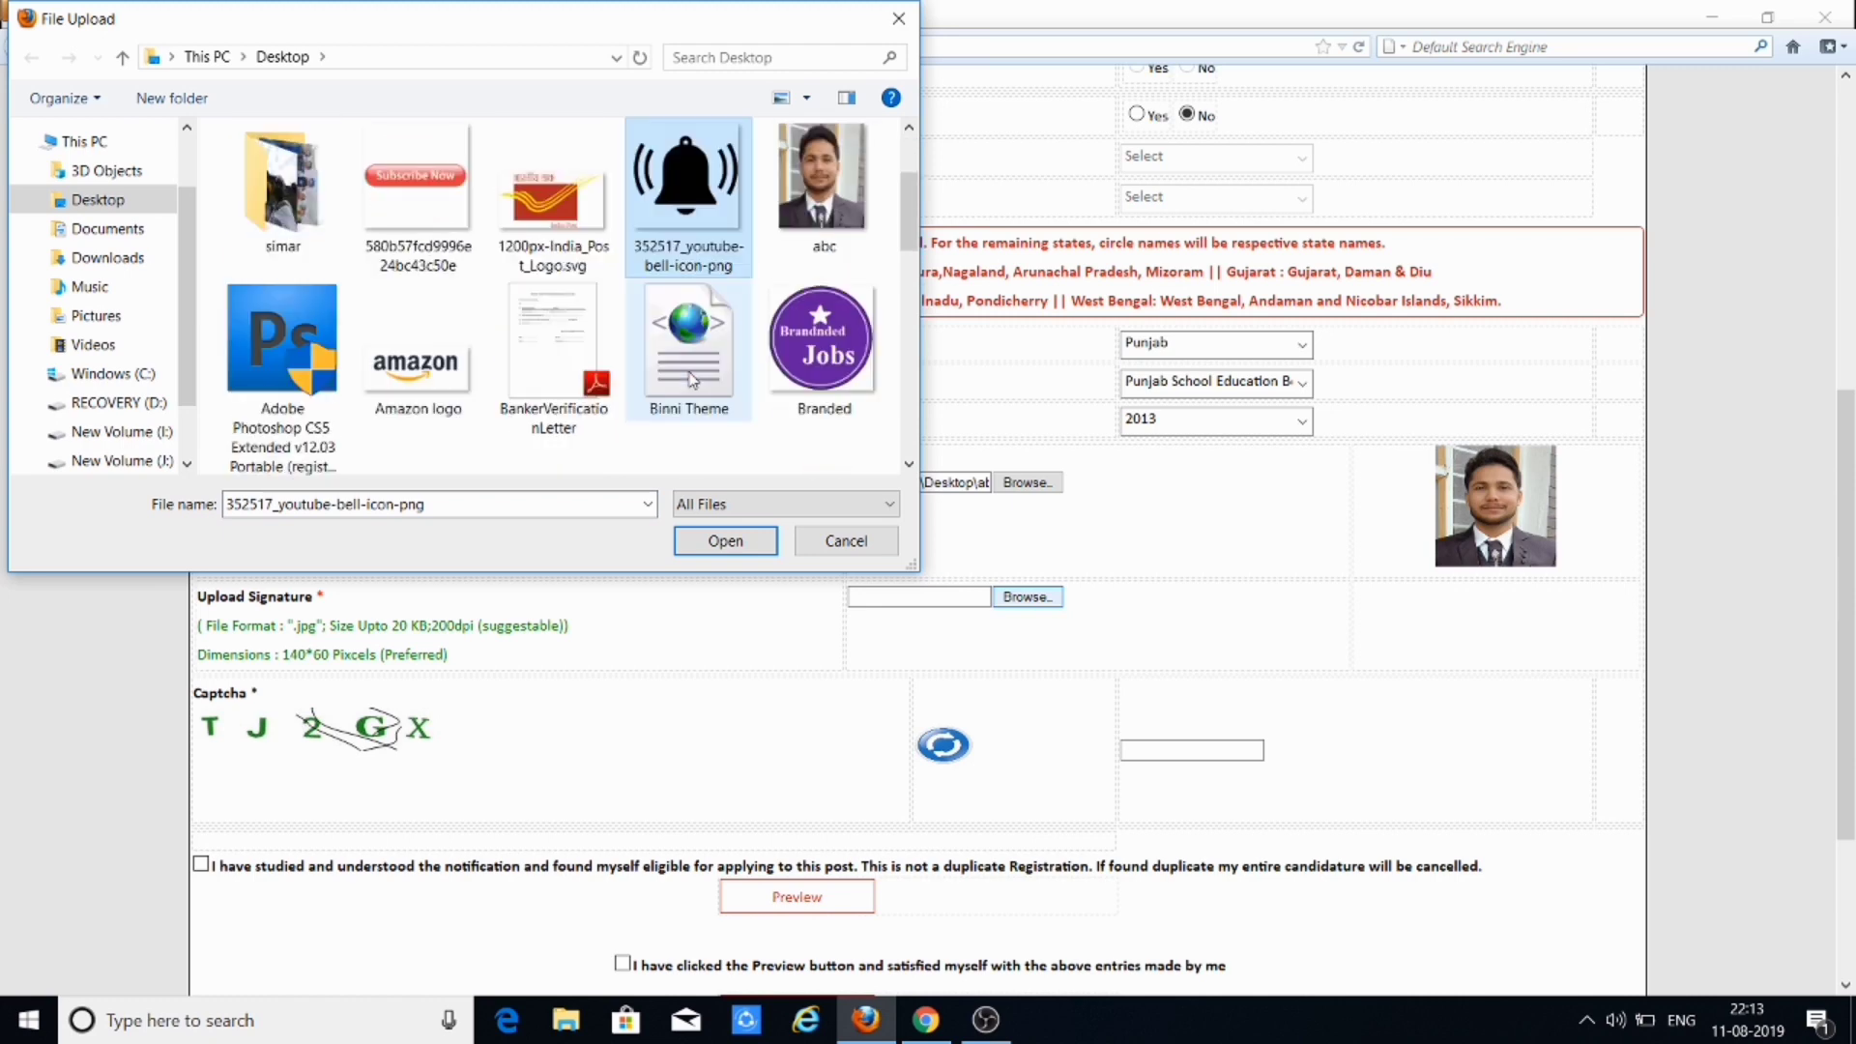
scroll(692, 379, down, 4)
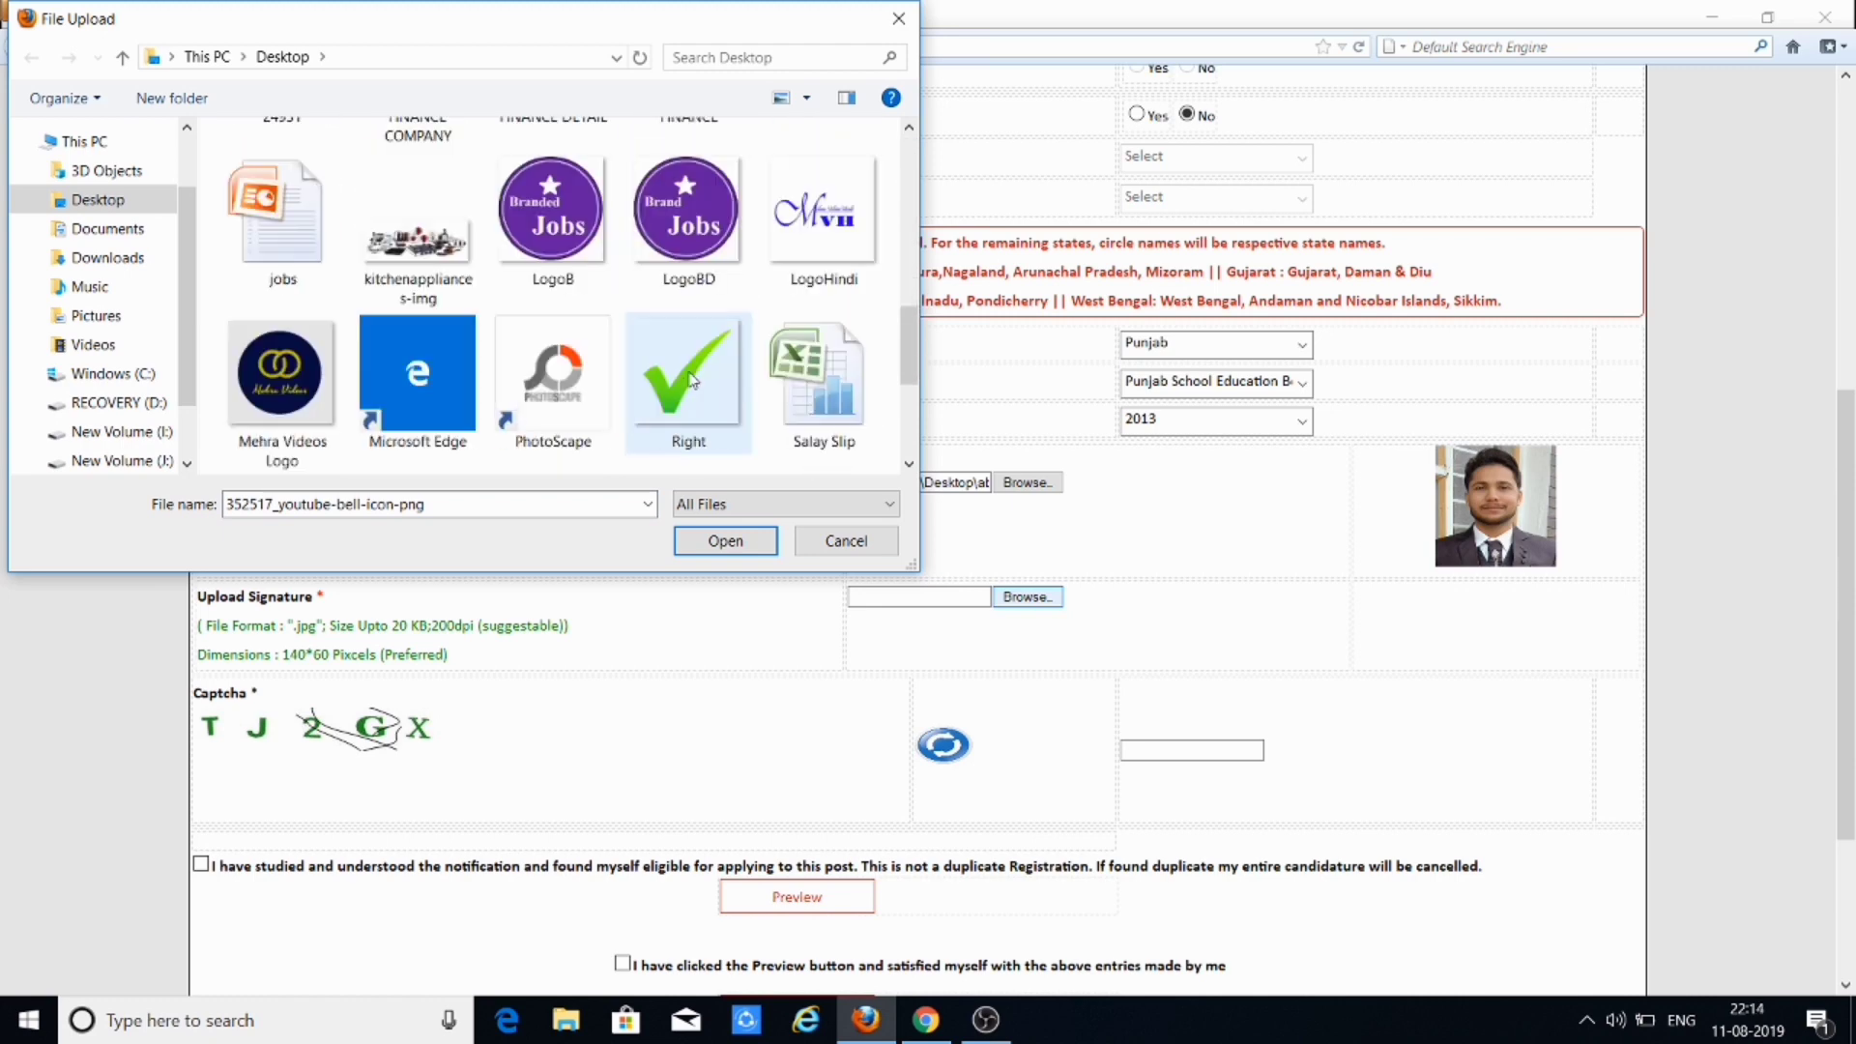
key(i)
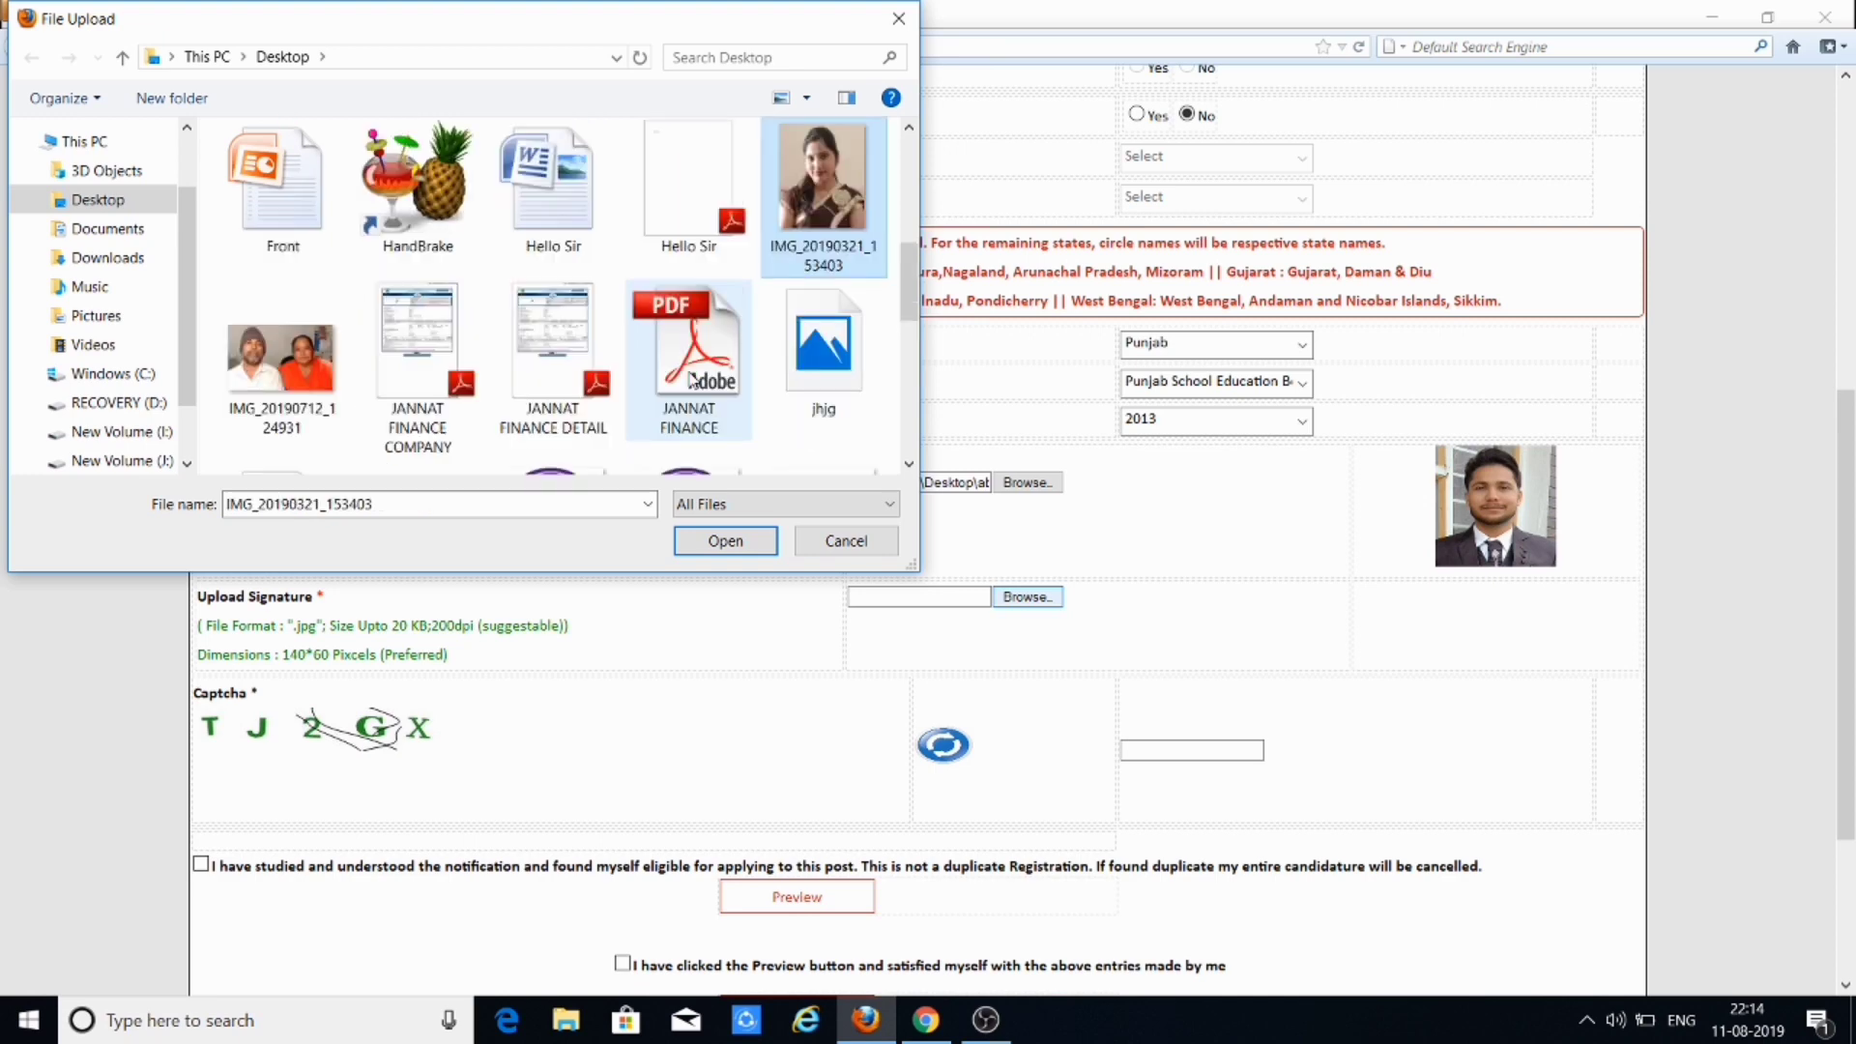
click(793, 372)
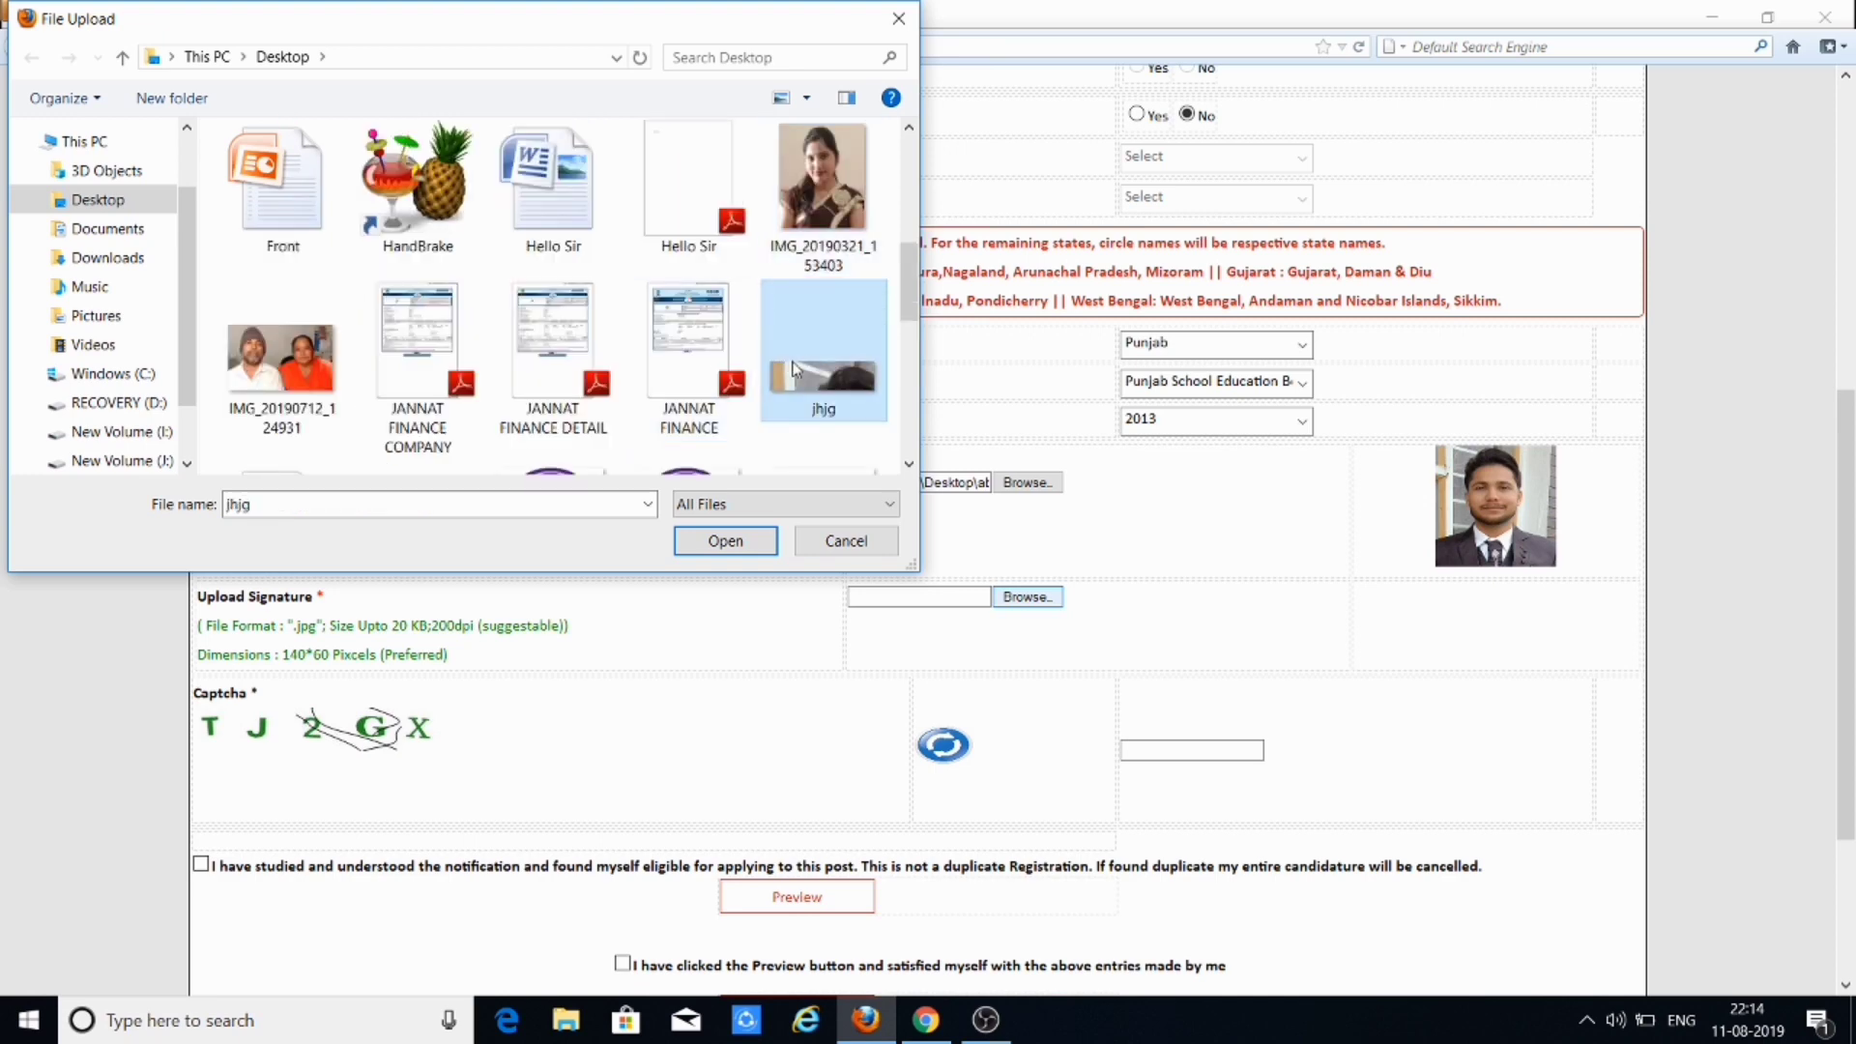
click(745, 529)
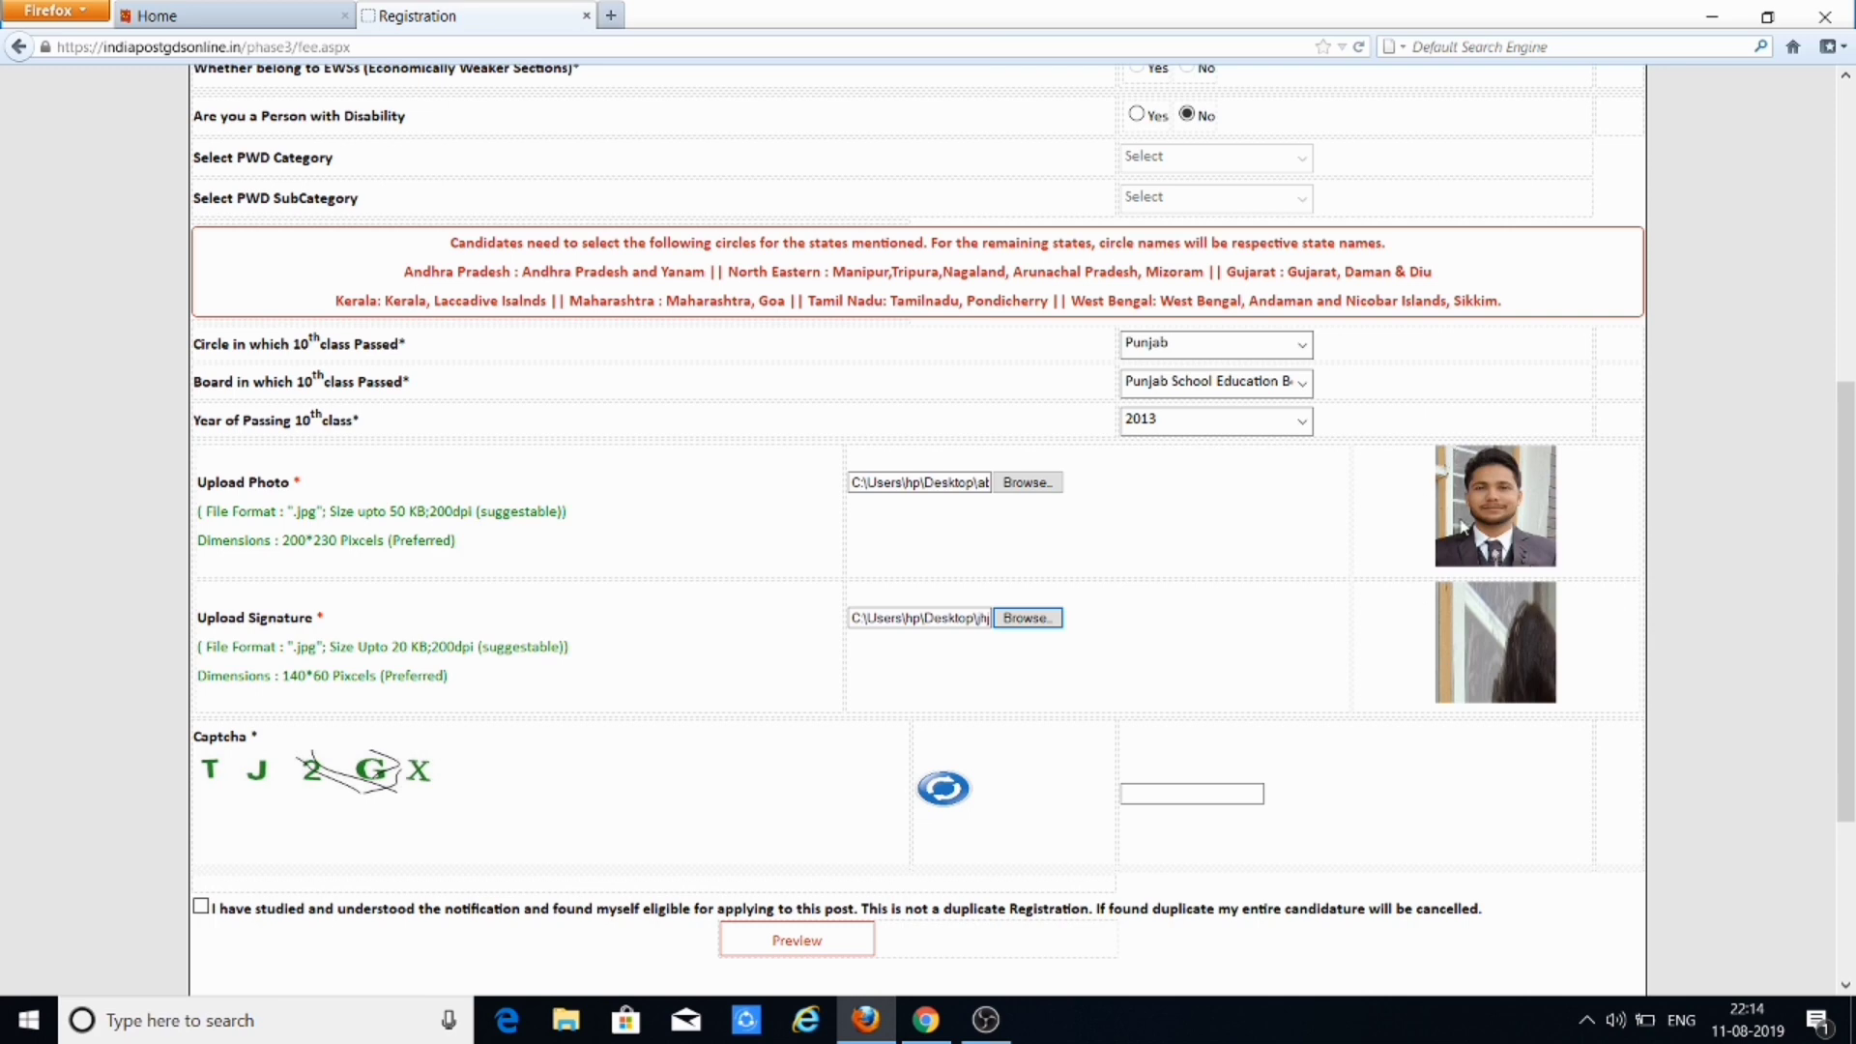
Enter the captcha answer TJ2GX.
click(1187, 795)
click(1186, 794)
text(TJ2GX)
Tick the preview-checked and eligibility declarations and submit the application details.
scroll(1026, 817, down, 1)
scroll(1026, 817, down, 2)
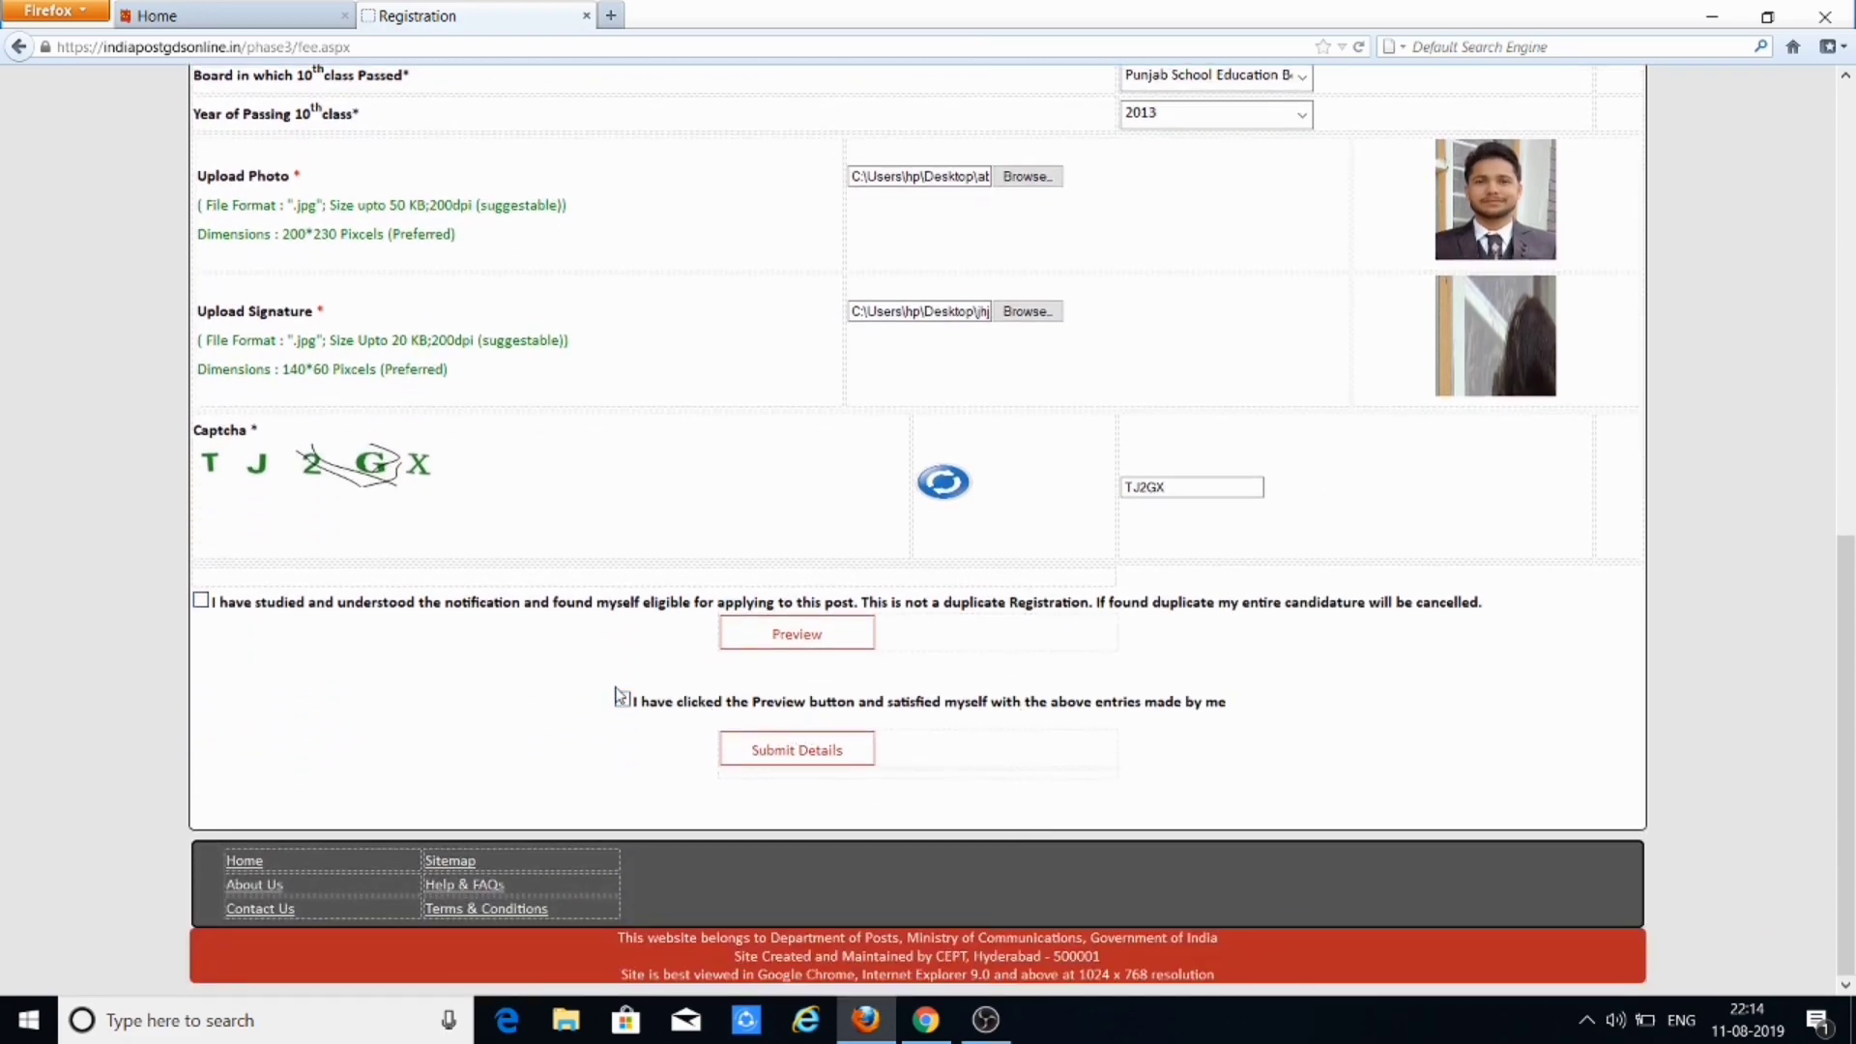
click(624, 702)
click(203, 601)
click(791, 753)
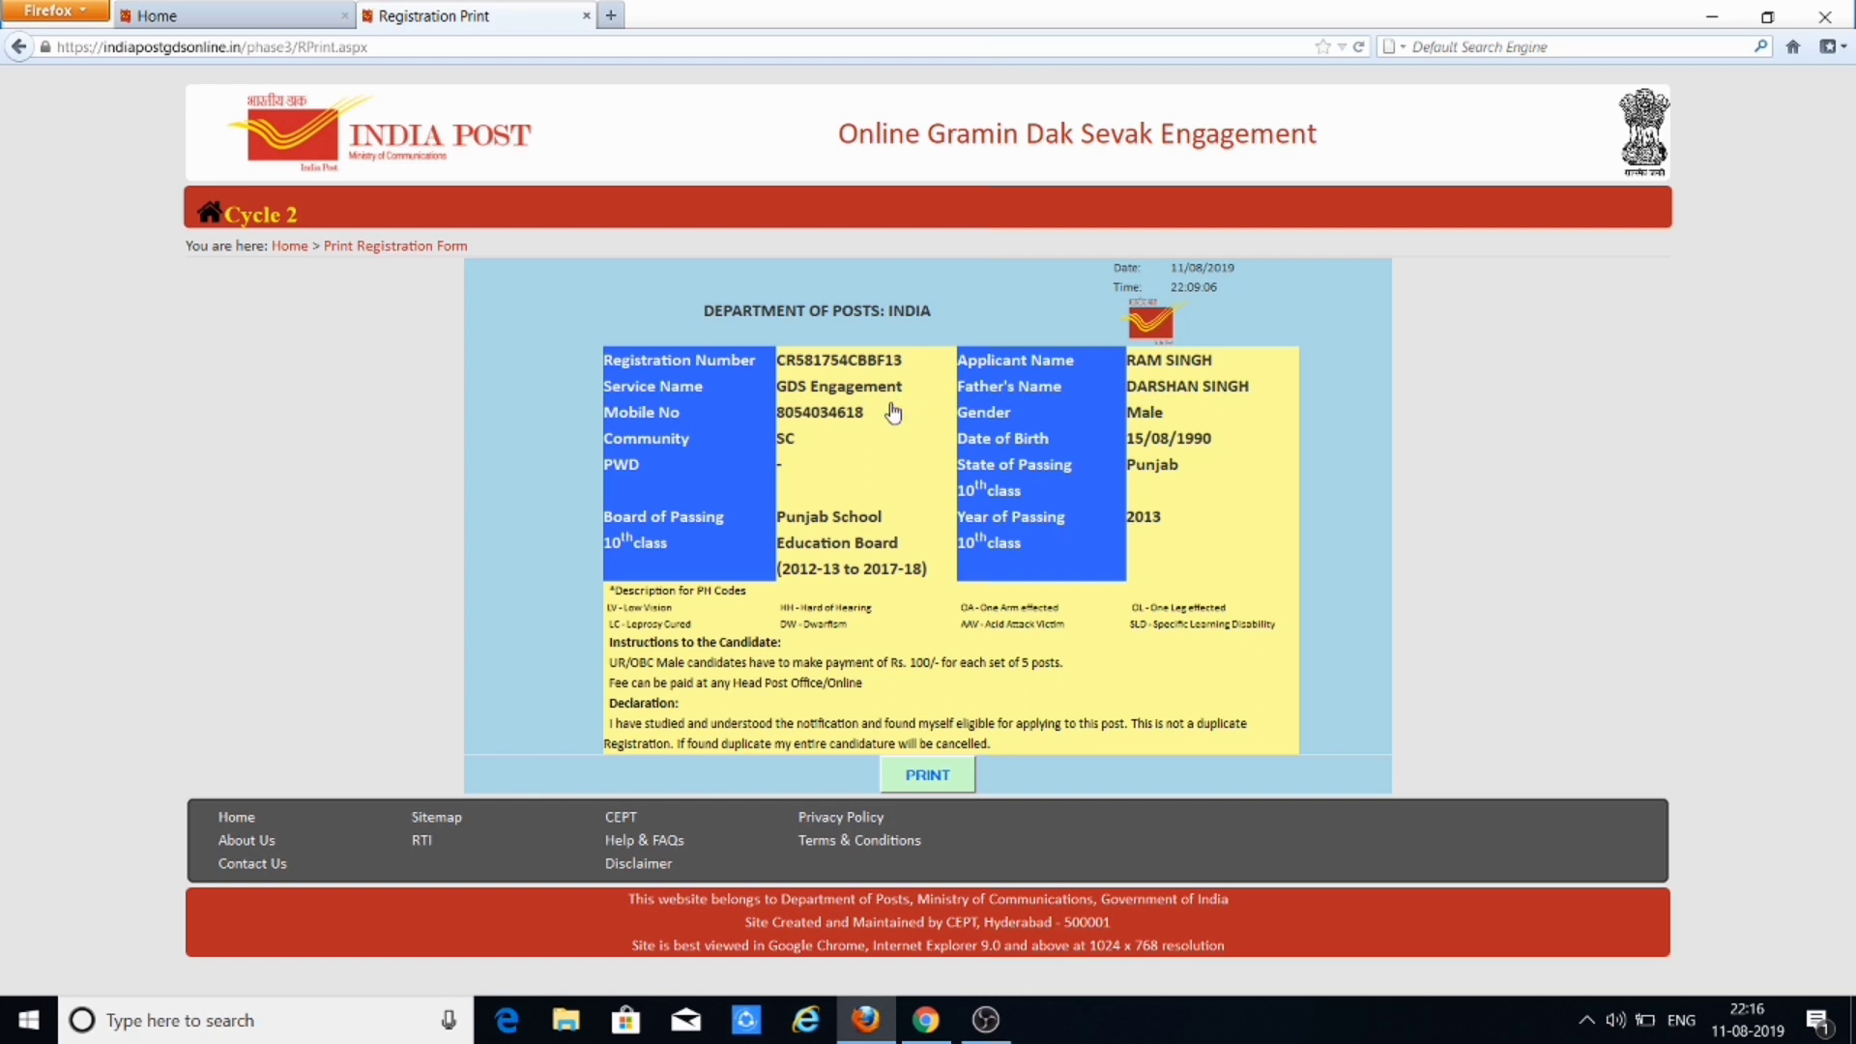
Start printing the registration form, then close the Print dialog without printing.
click(947, 782)
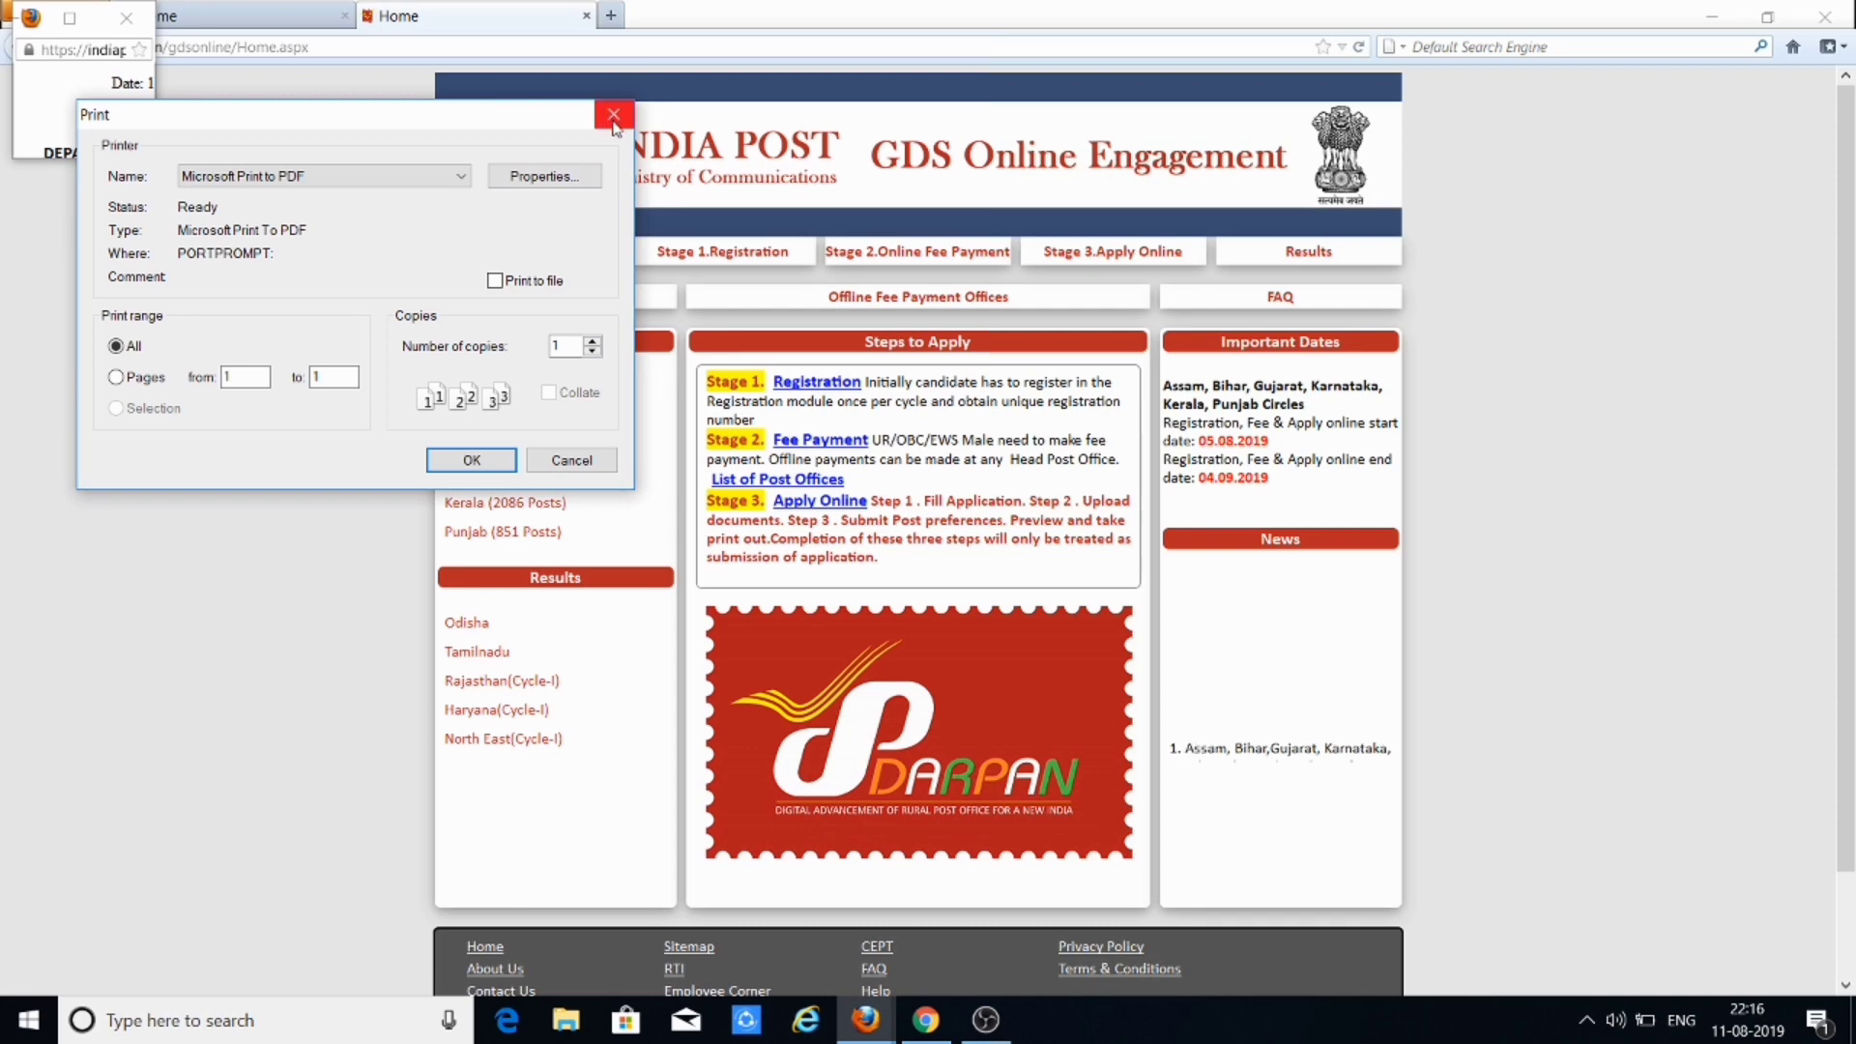
click(613, 114)
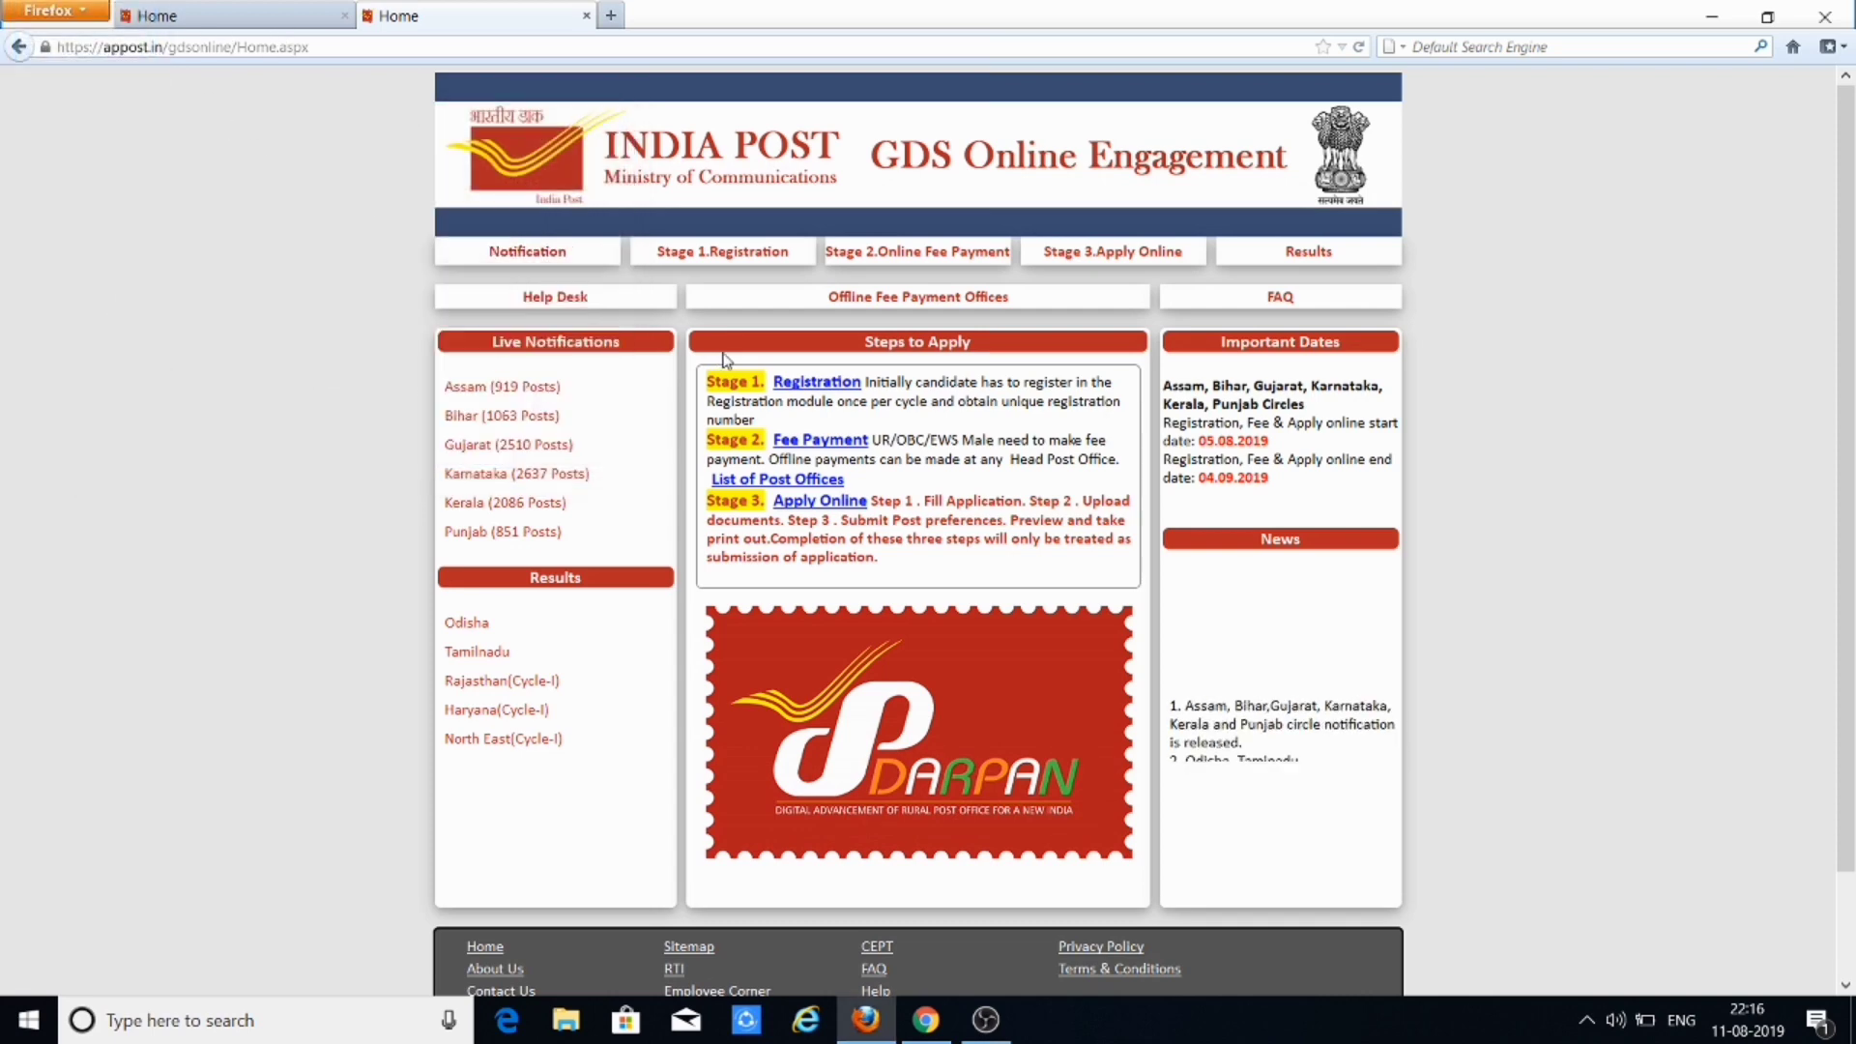
Open the Stage 3 Apply Online form at Verification Details and select the Registration Number field.
mouse_move(922, 252)
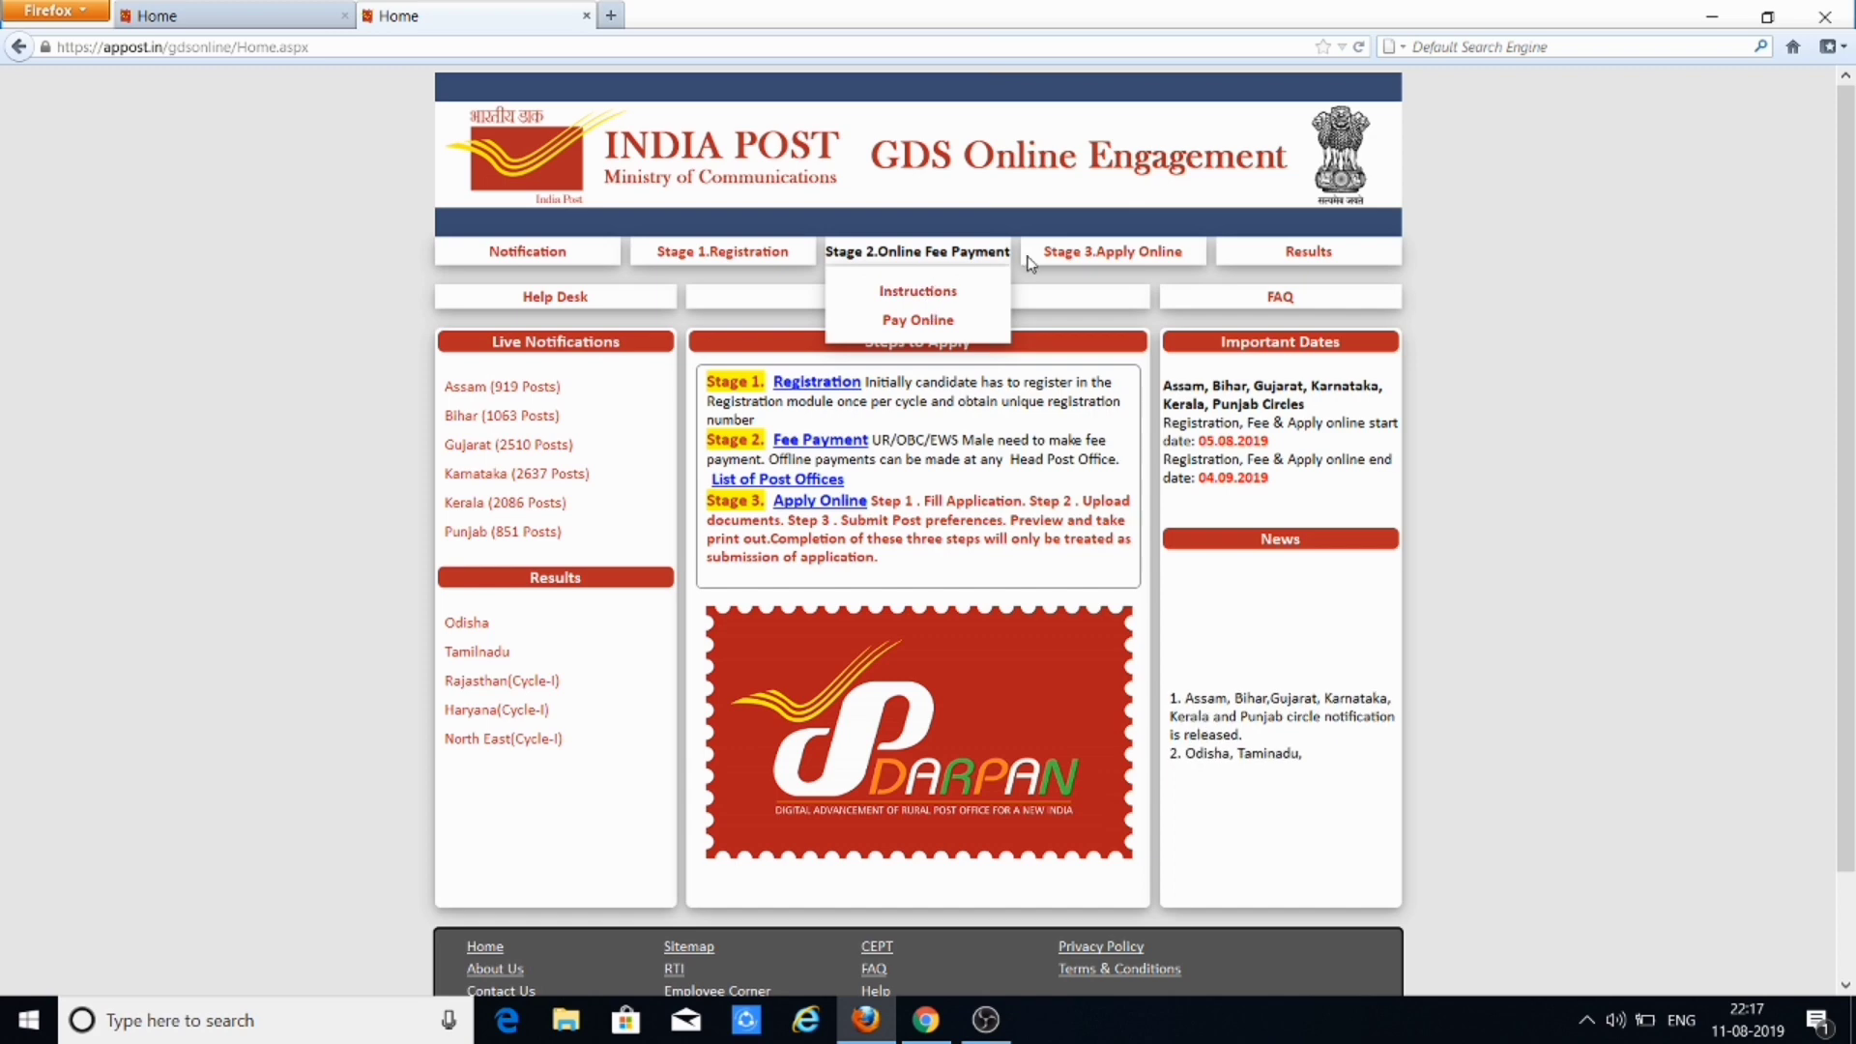
mouse_move(1108, 250)
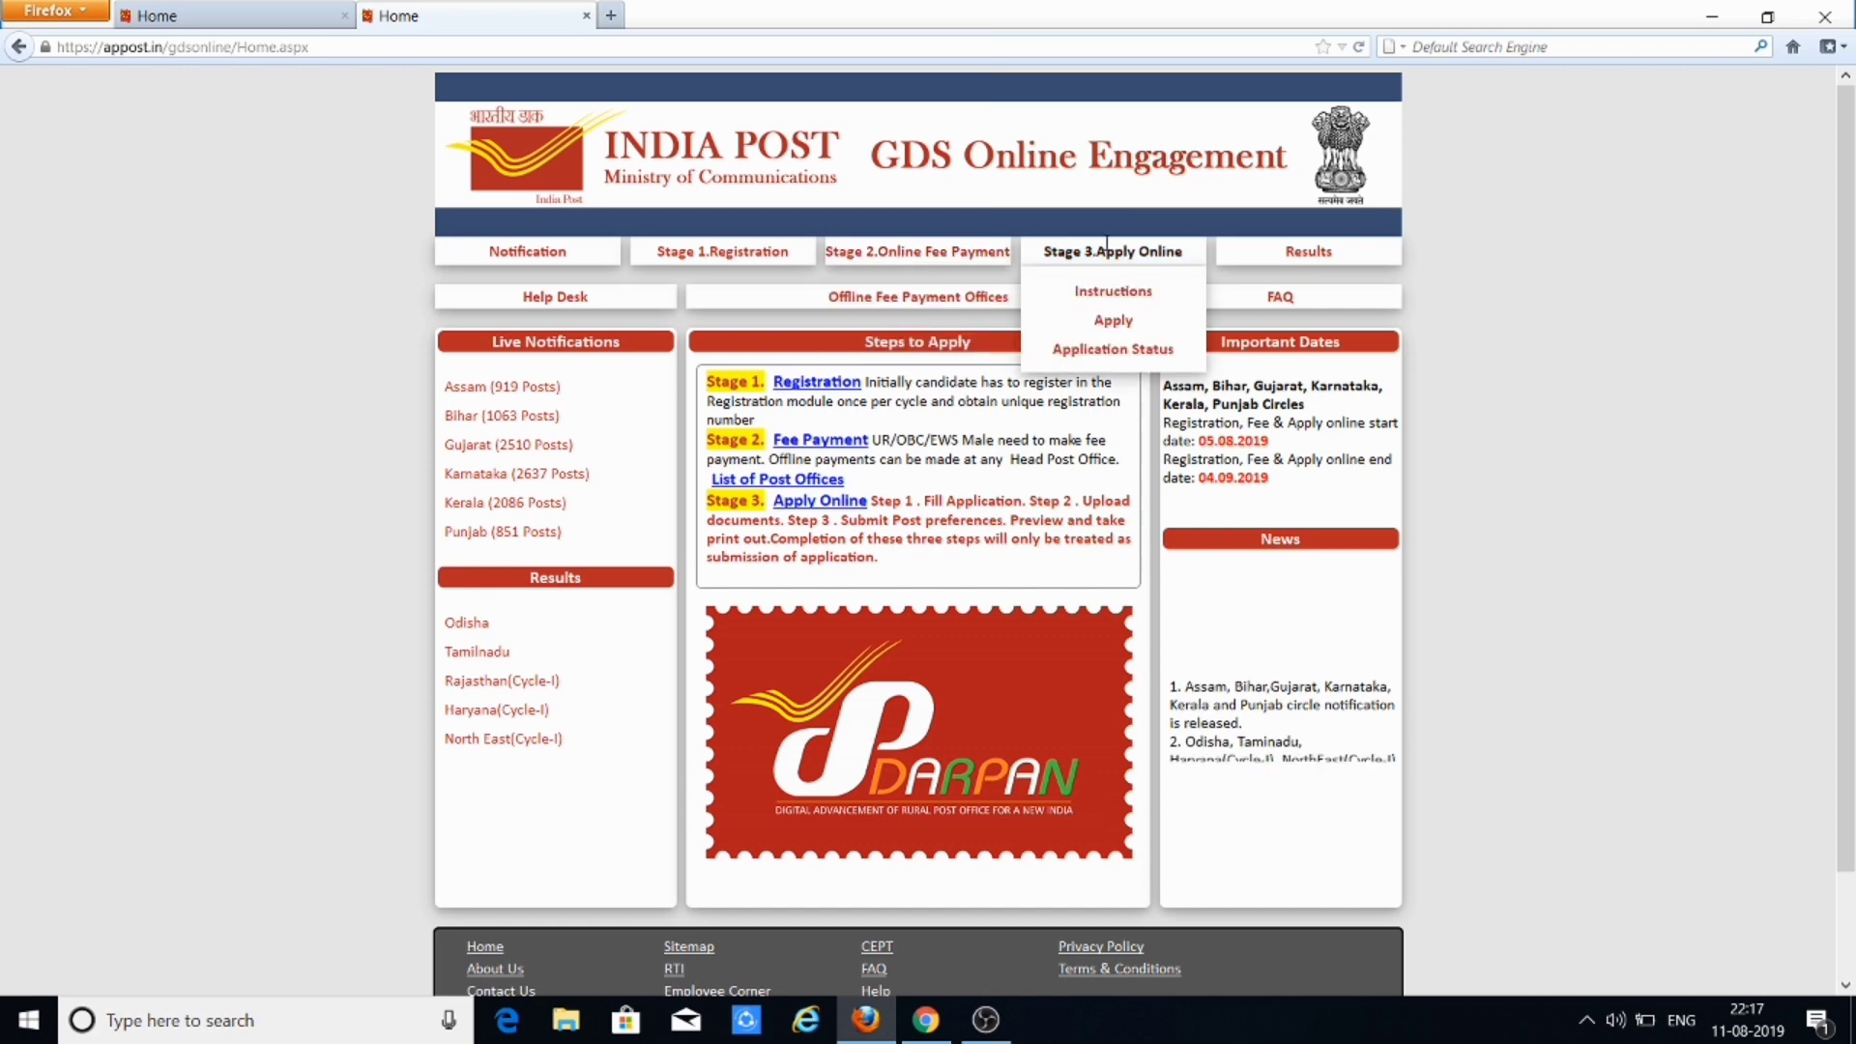
click(1113, 322)
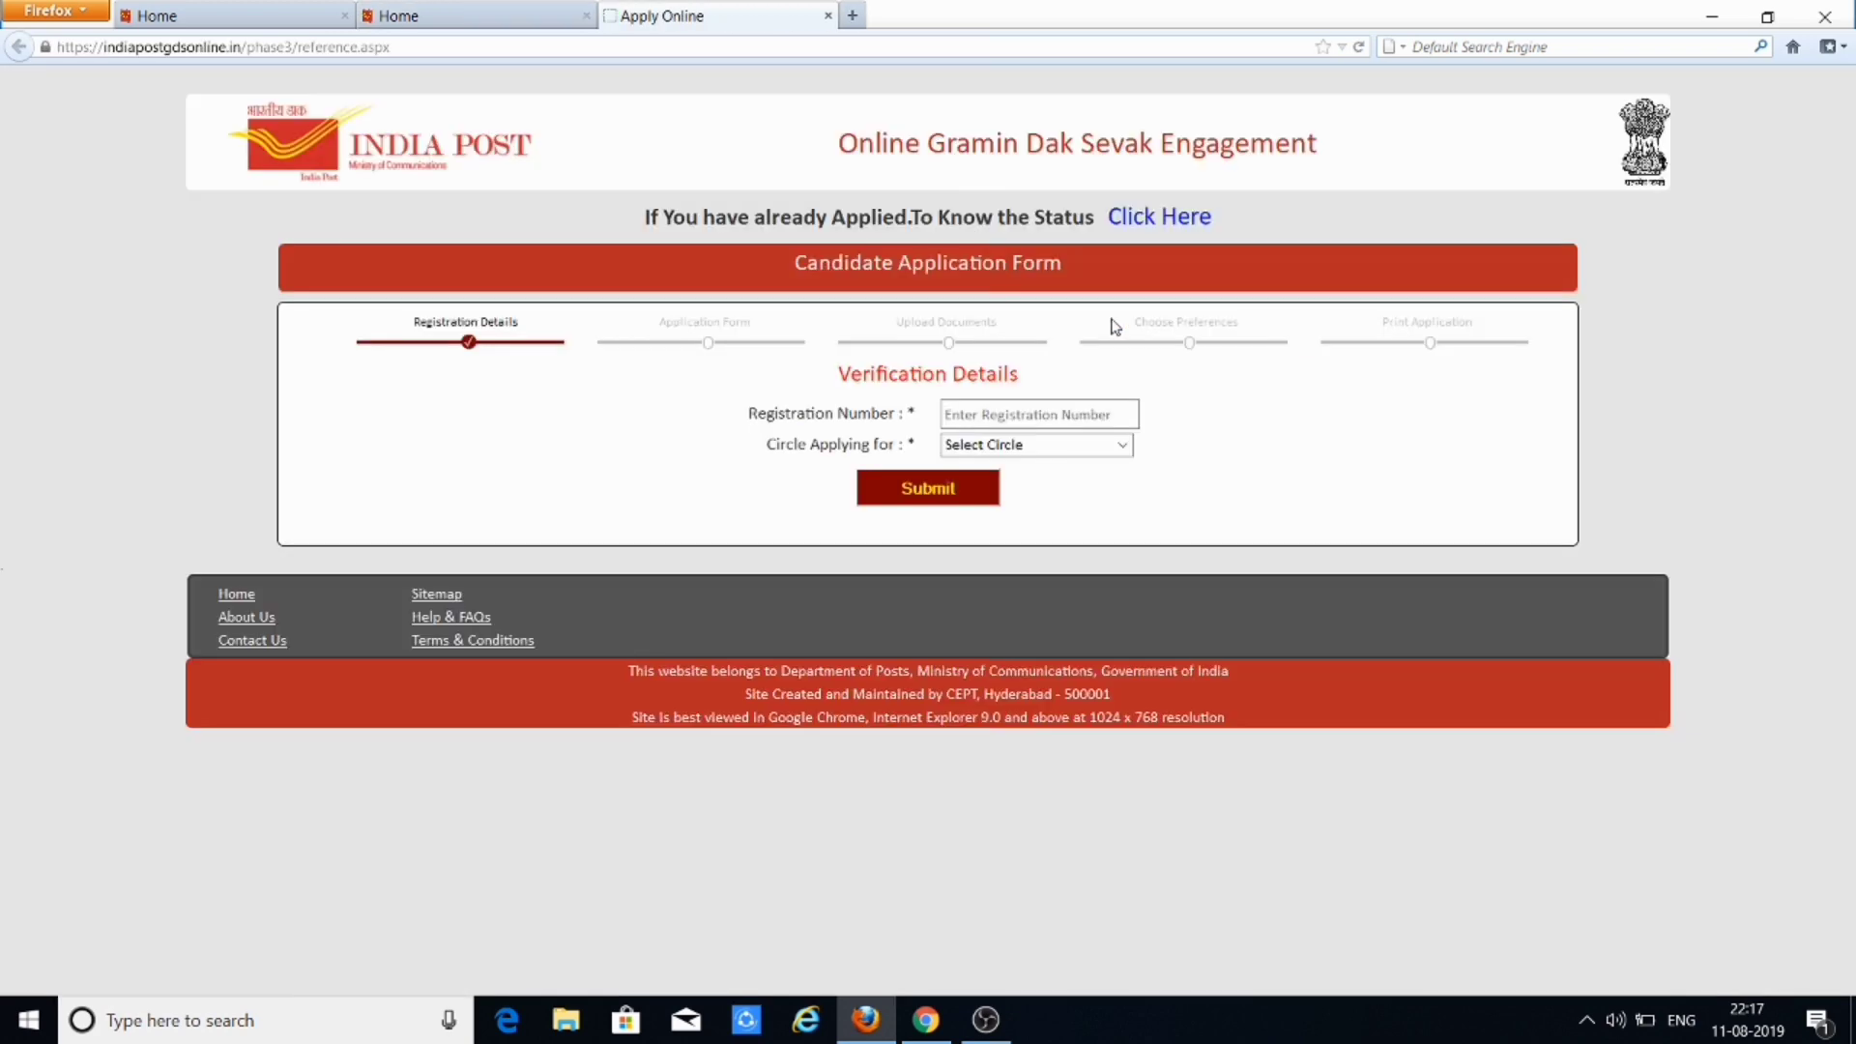
click(1109, 407)
click(254, 1015)
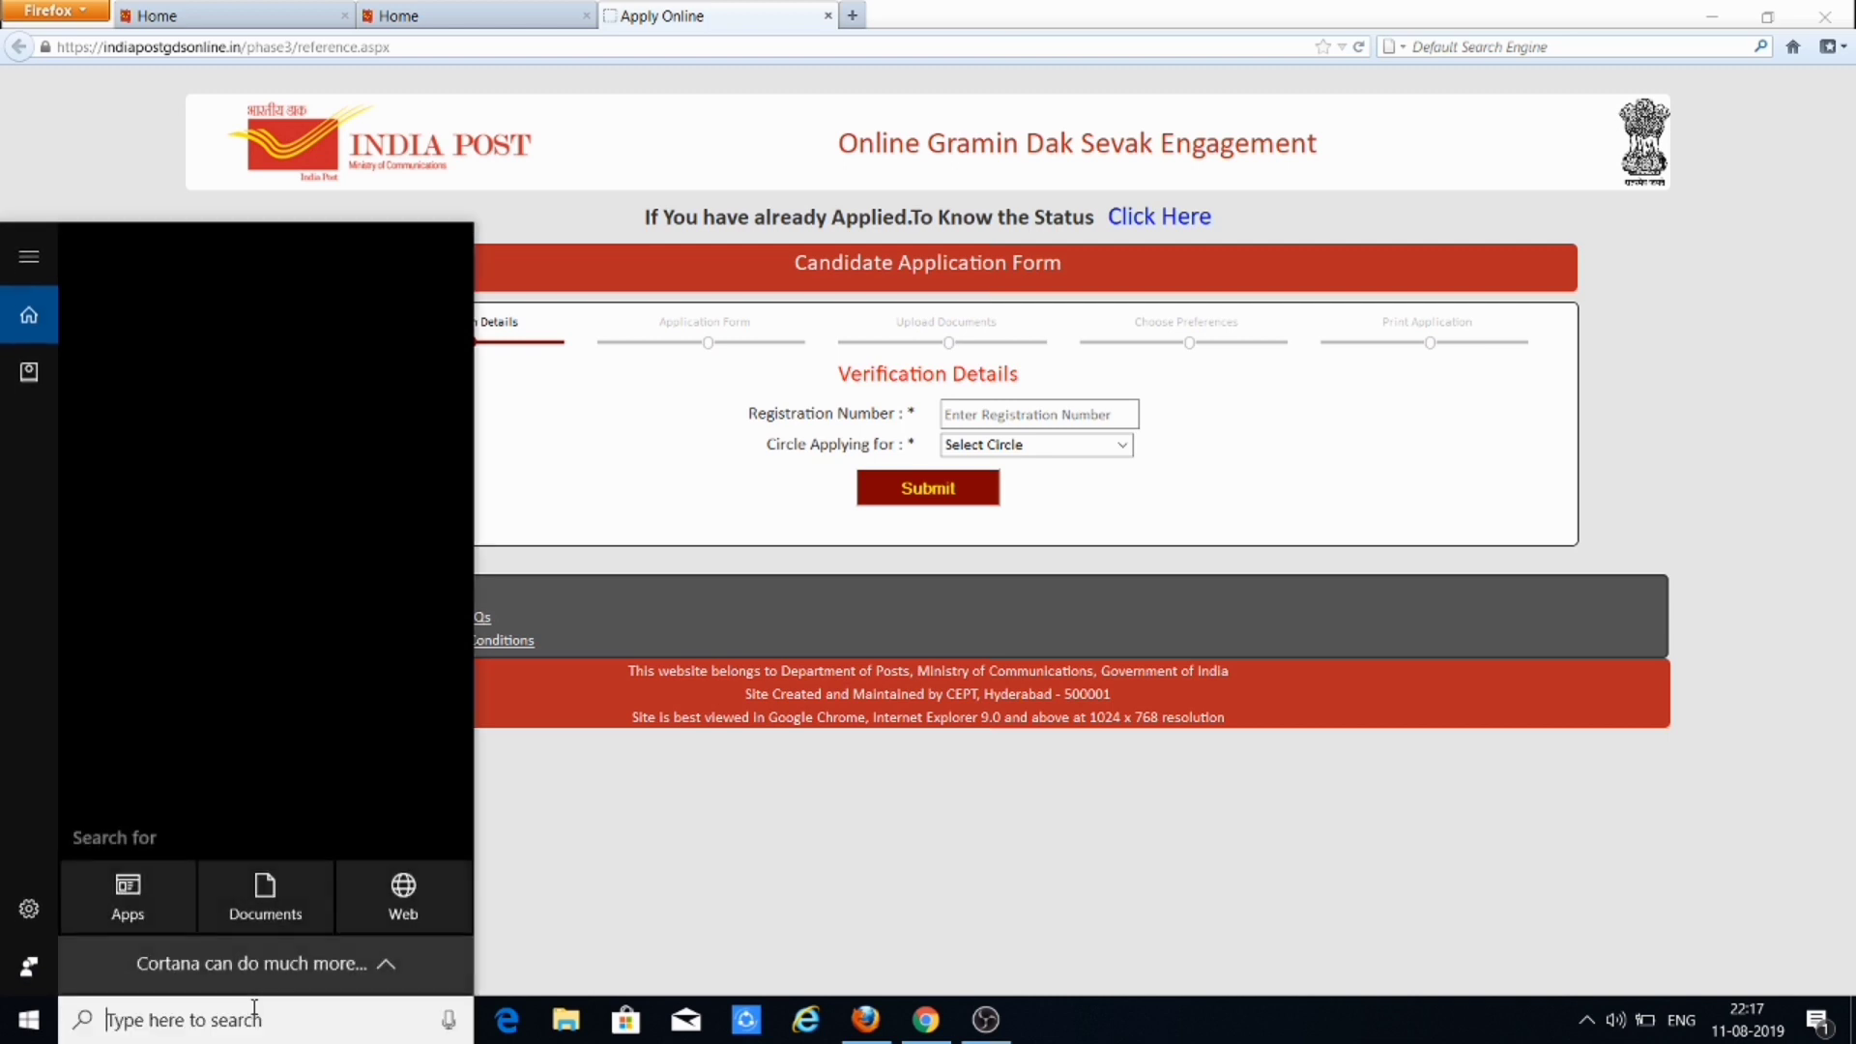
Launch Paint and paste the registration-page screenshot onto a new untitled canvas.
text(p)
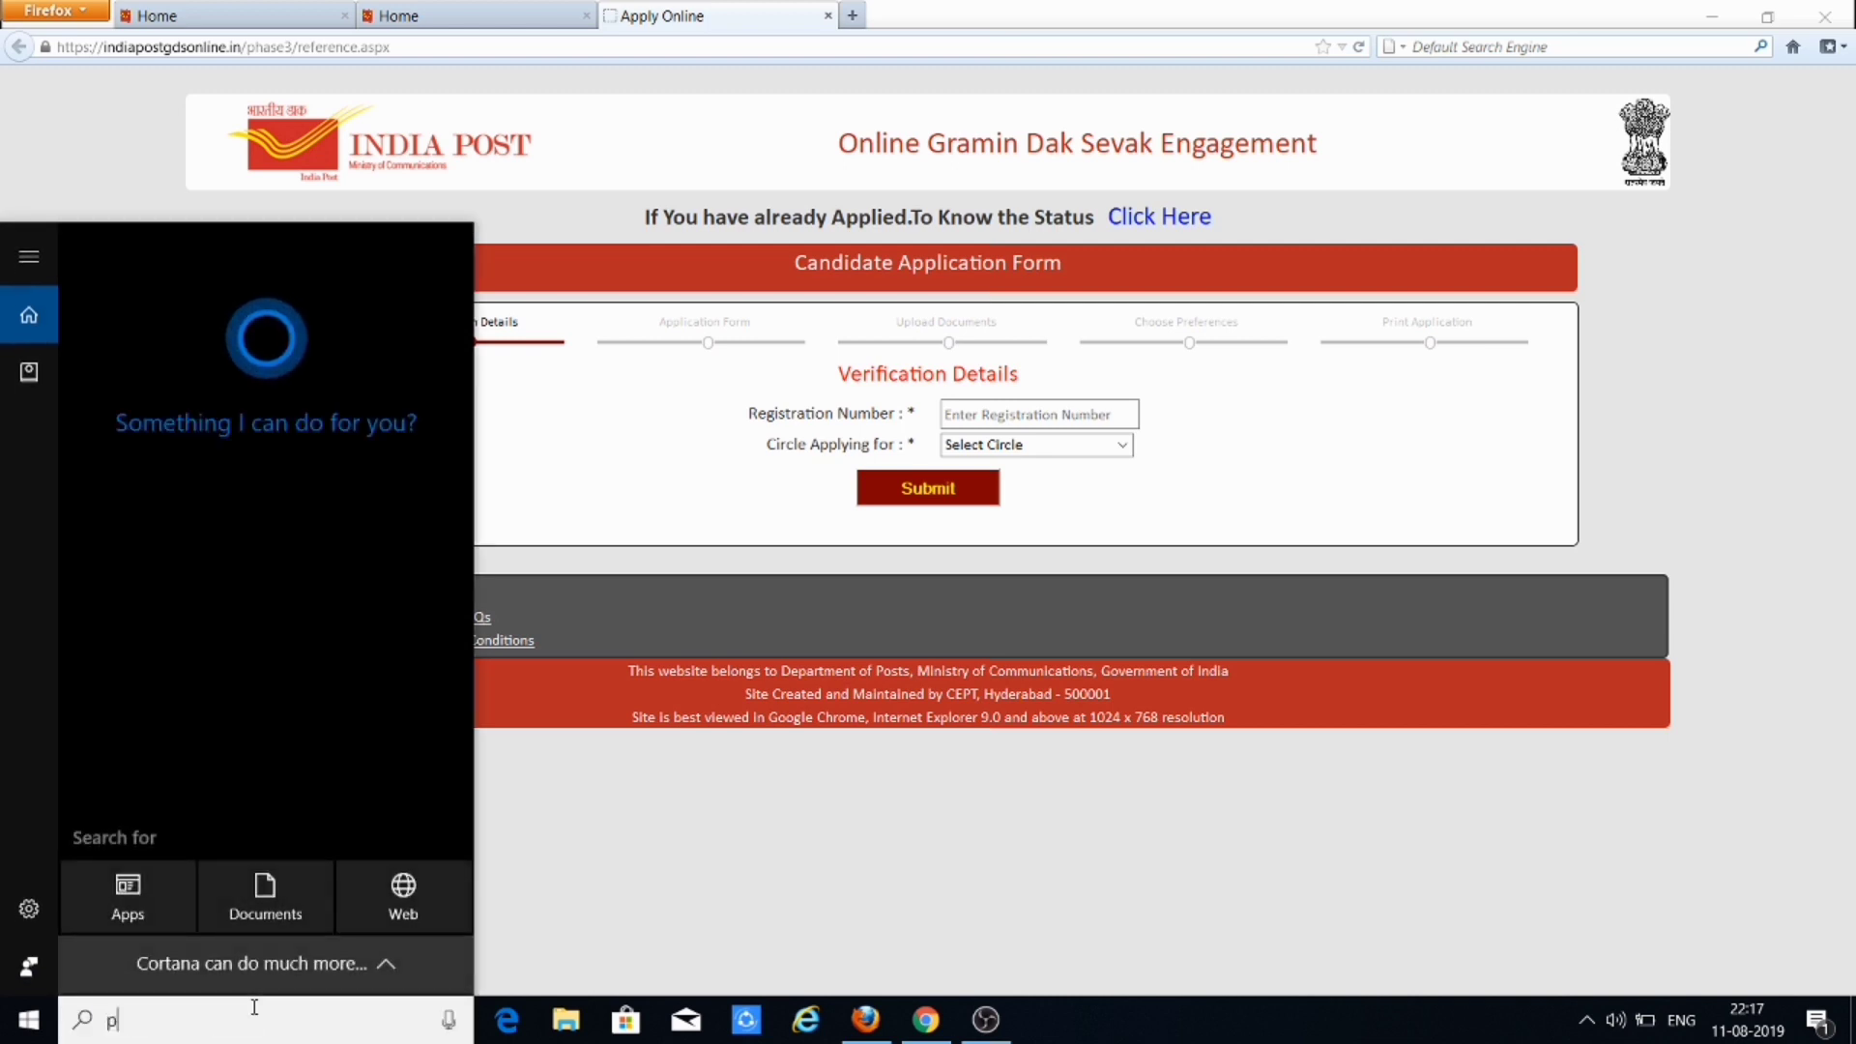
text(a)
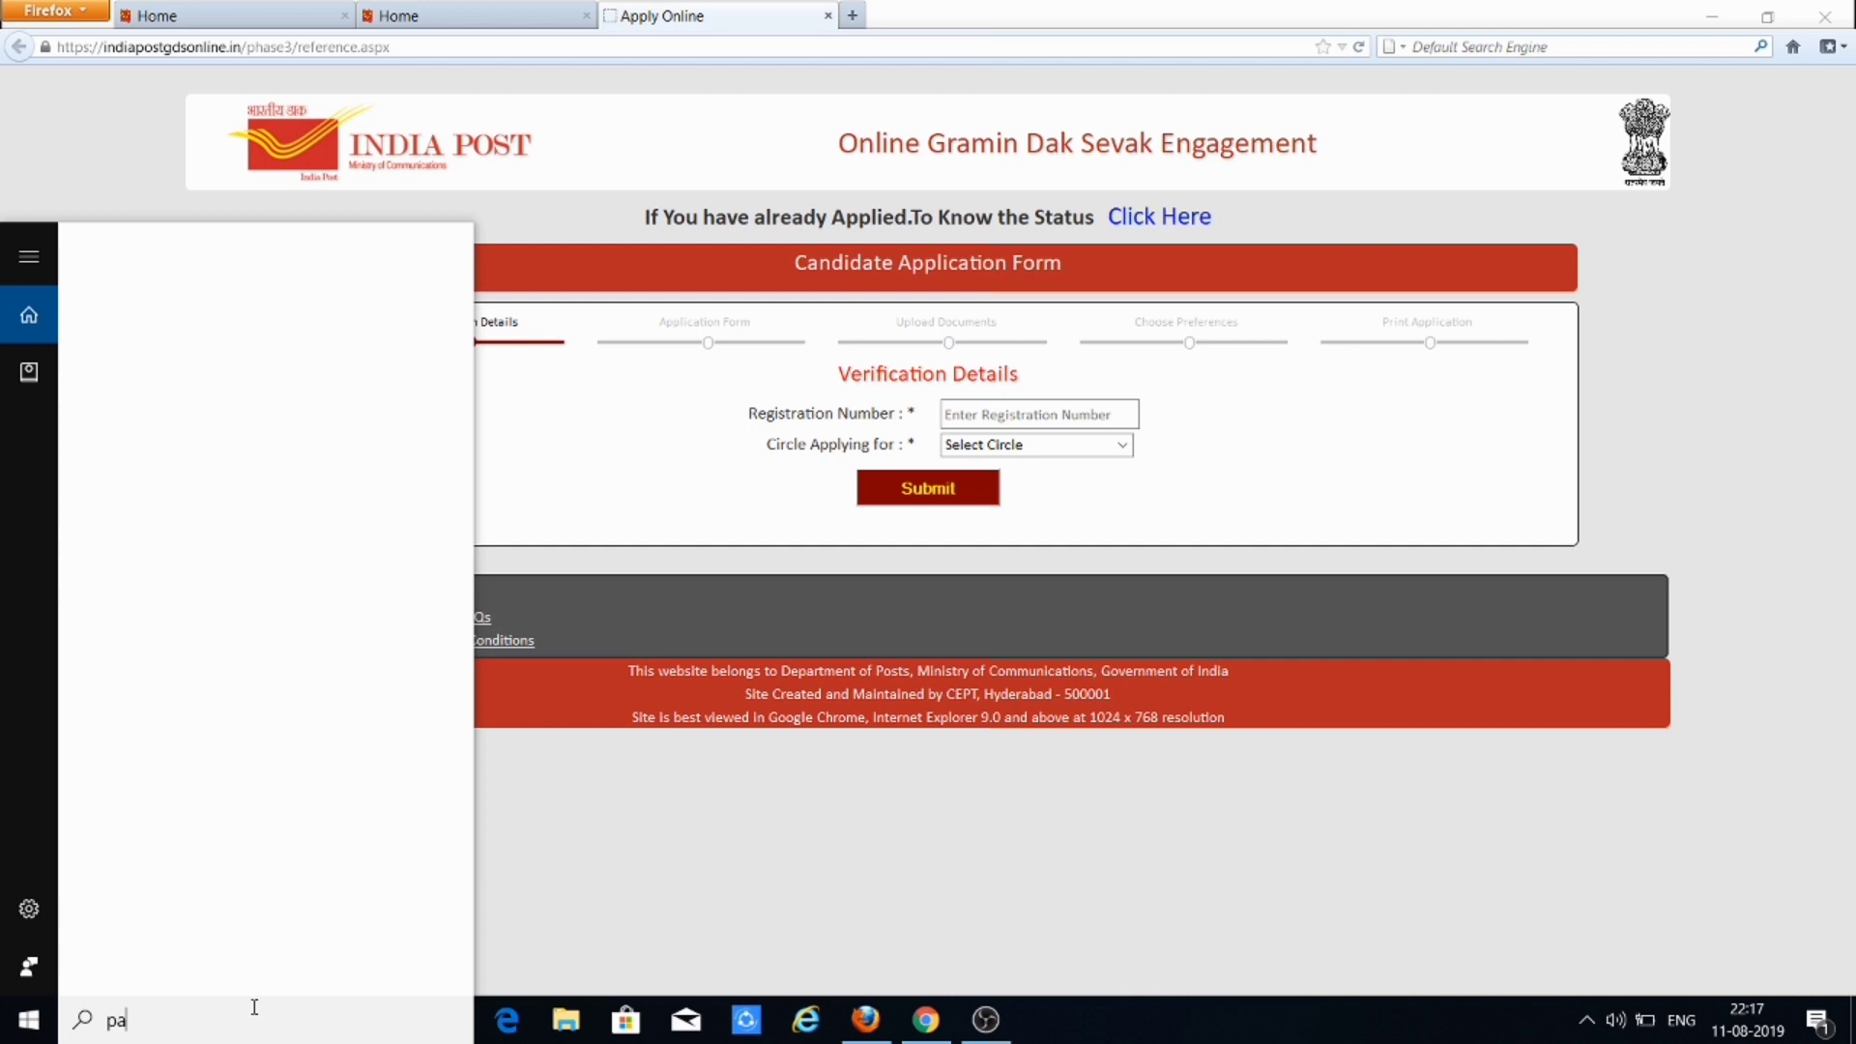
text(int)
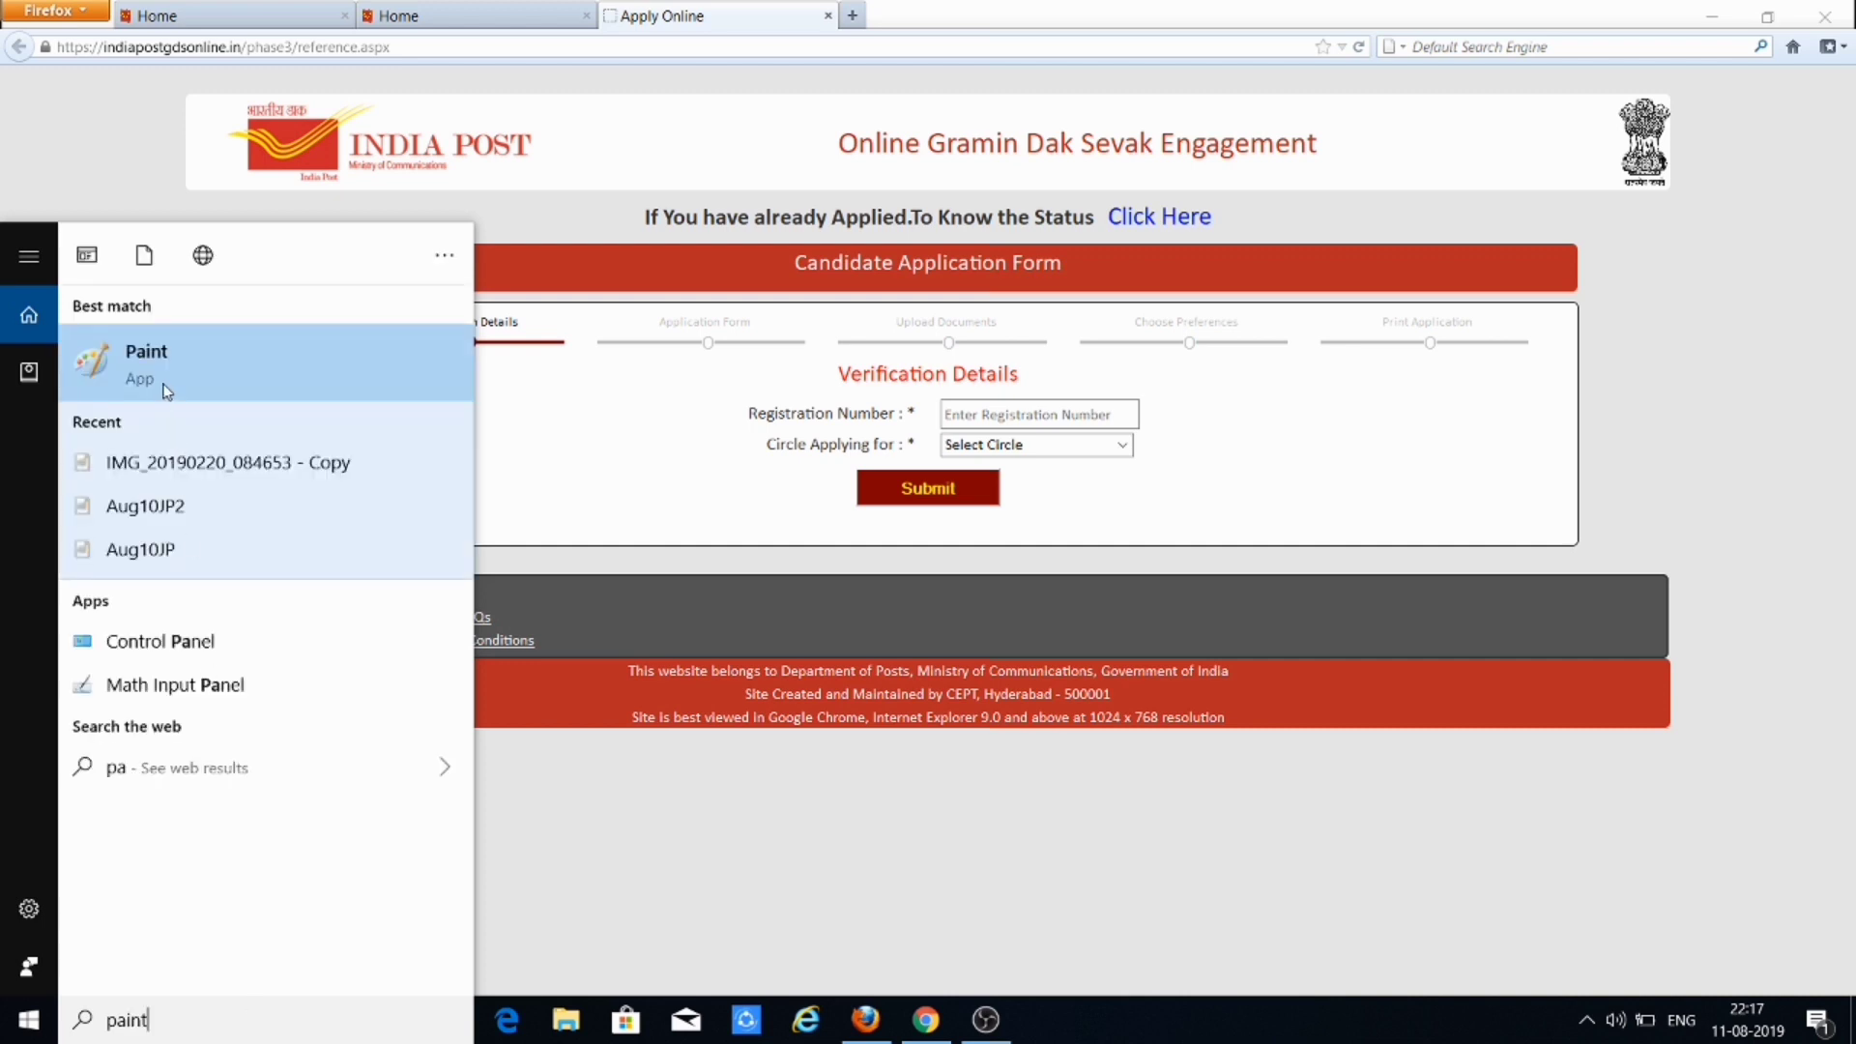
click(163, 379)
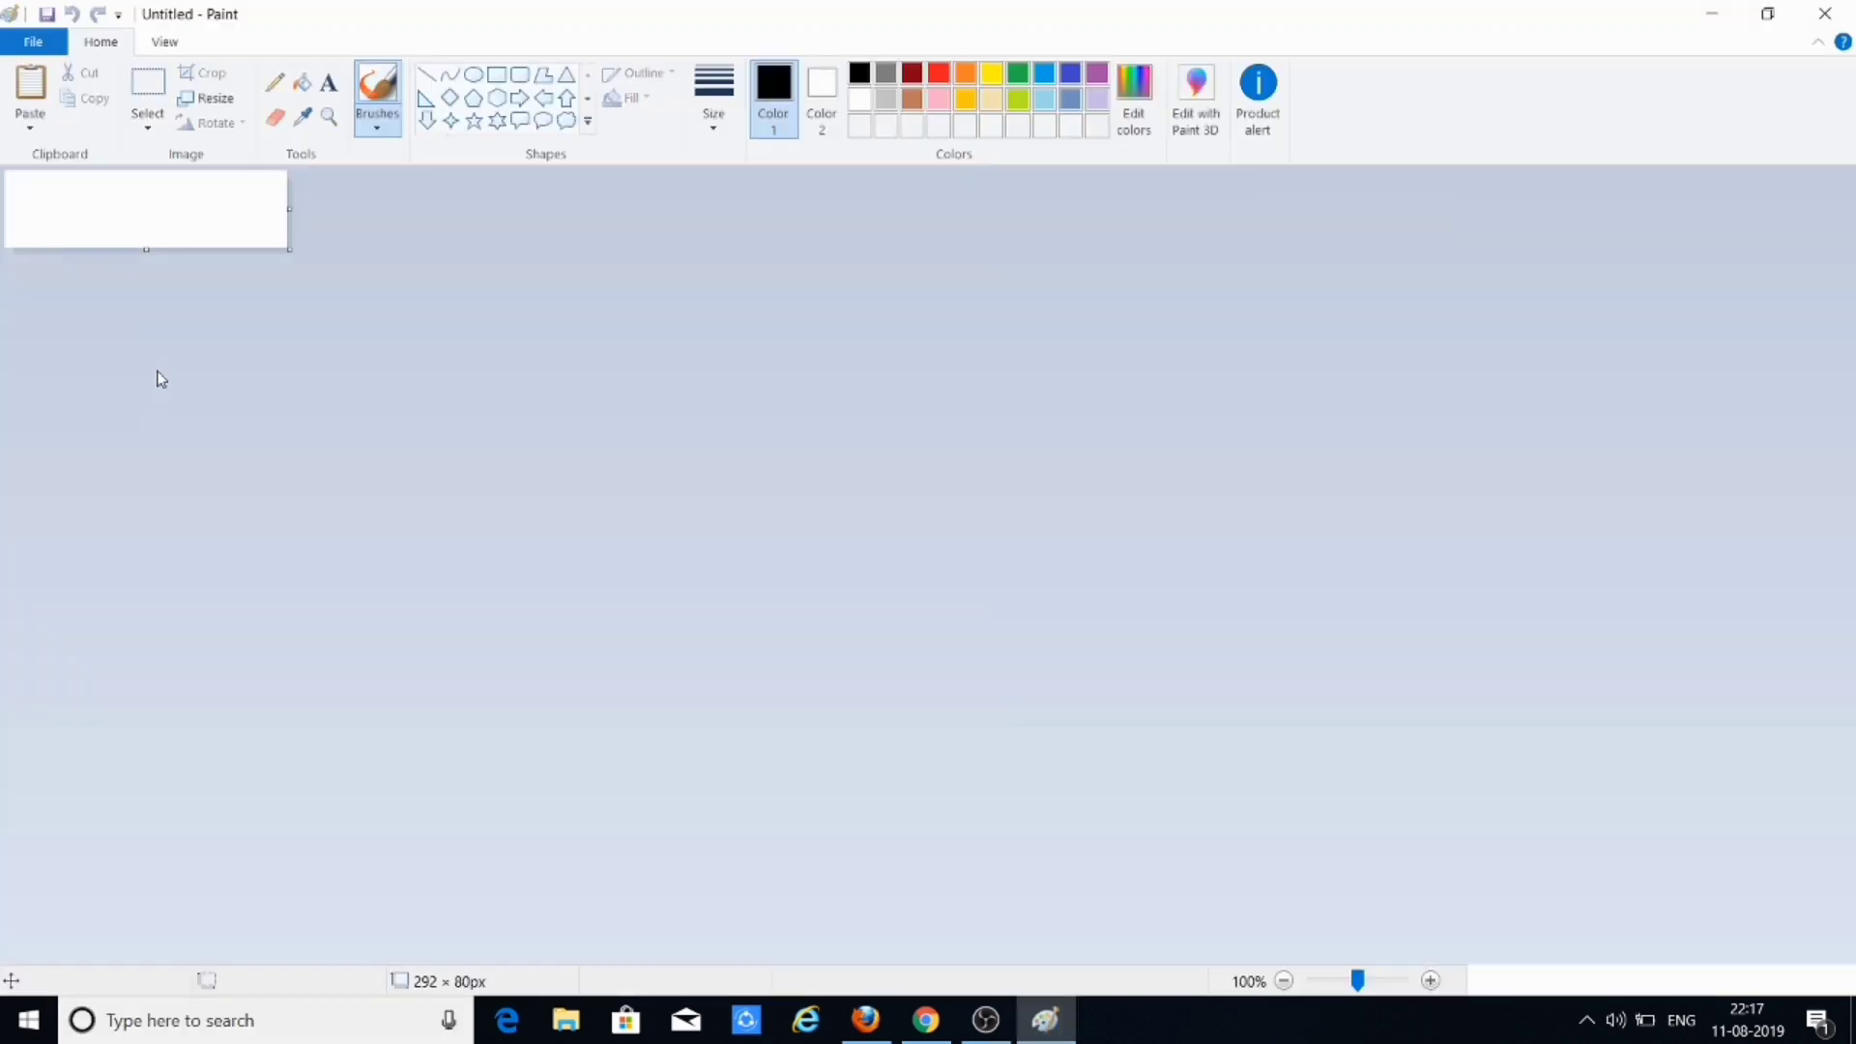
key(ctrl+v)
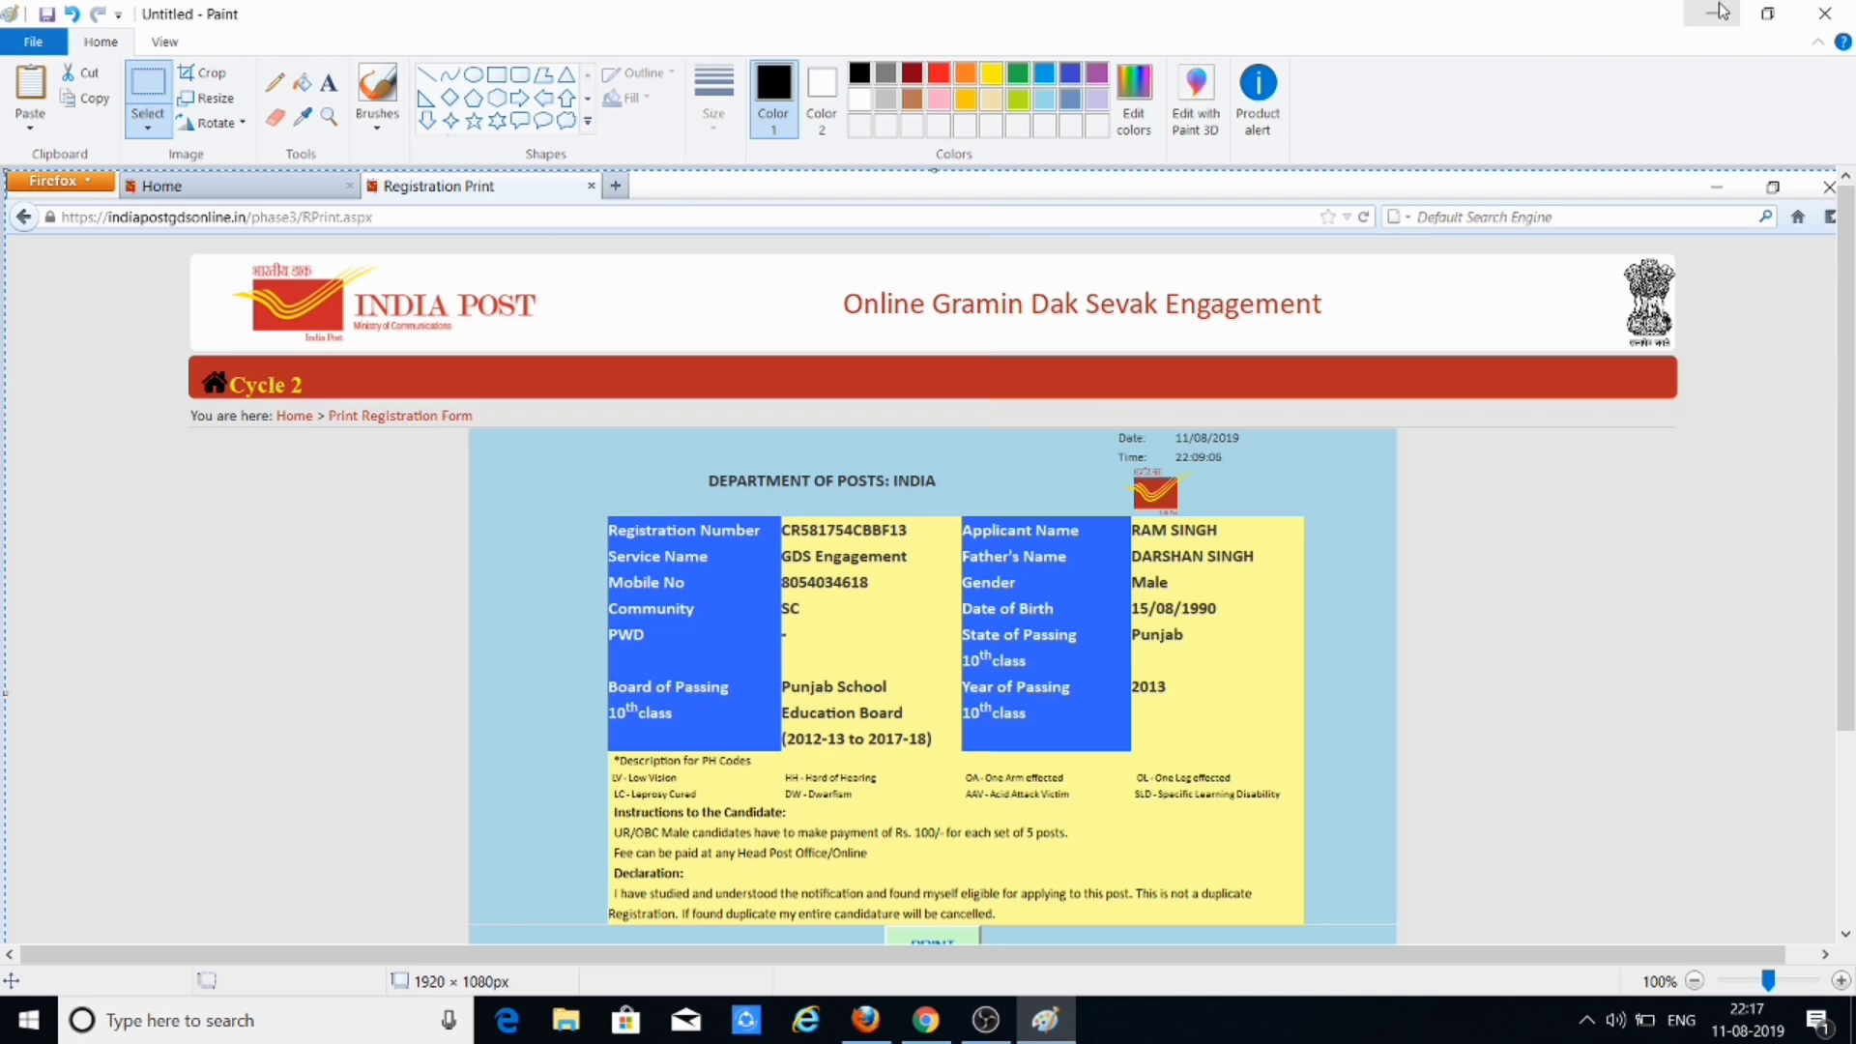
click(1760, 18)
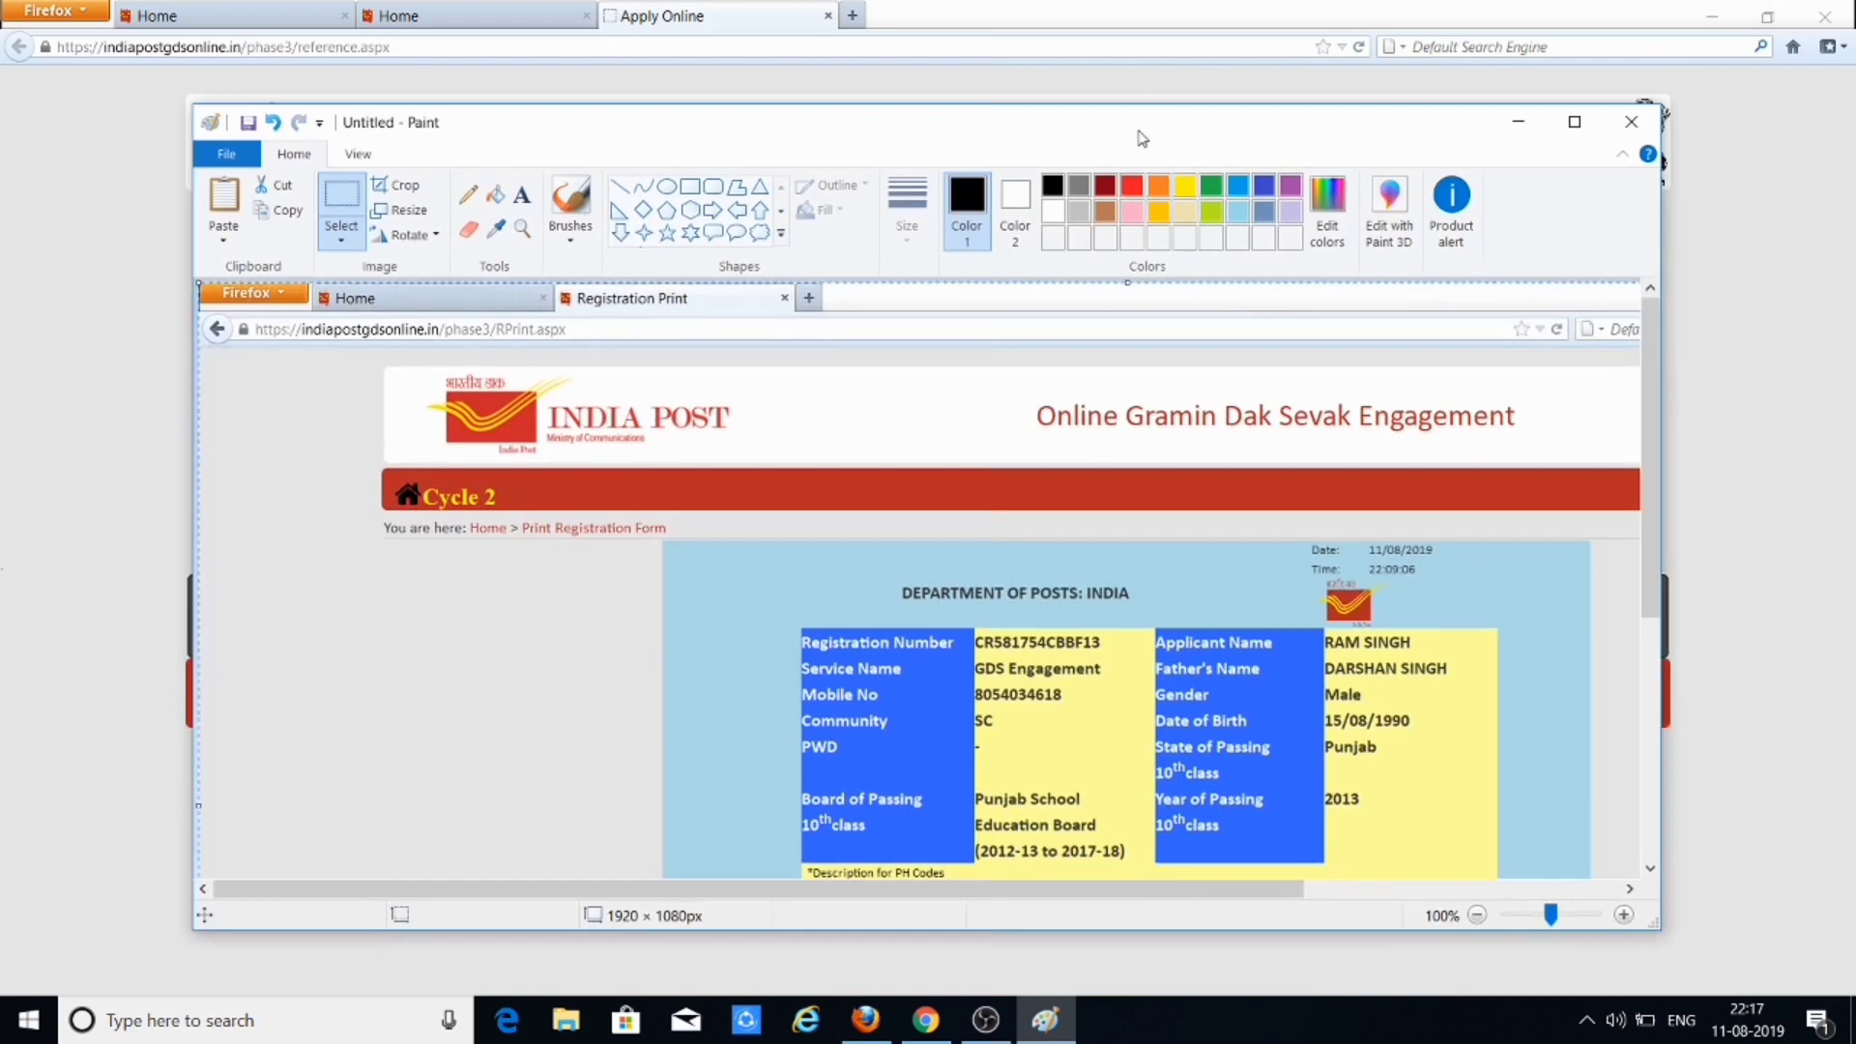
Move the Paint window aside and type the registration number read from the screenshot.
mouse_move(1142, 140)
mouse_down()
mouse_move(1140, 340)
mouse_move(1091, 530)
mouse_up()
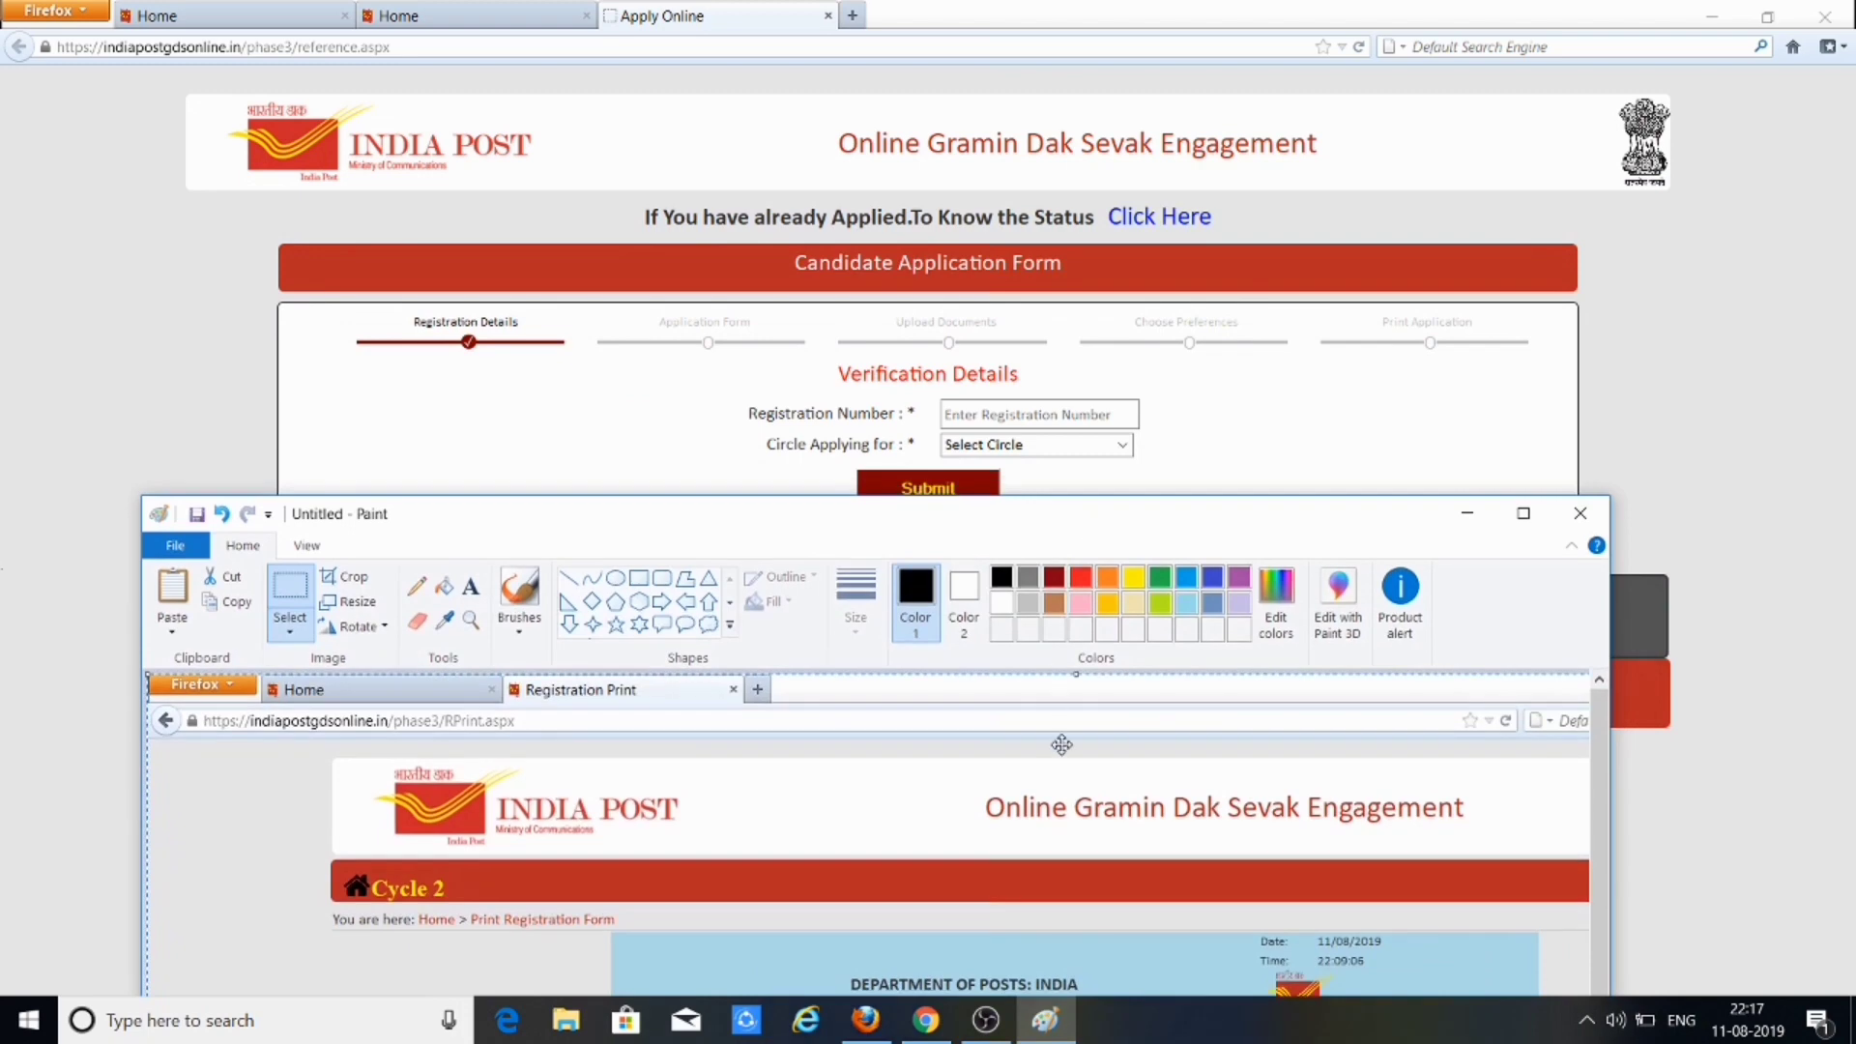
scroll(1060, 829, down, 10)
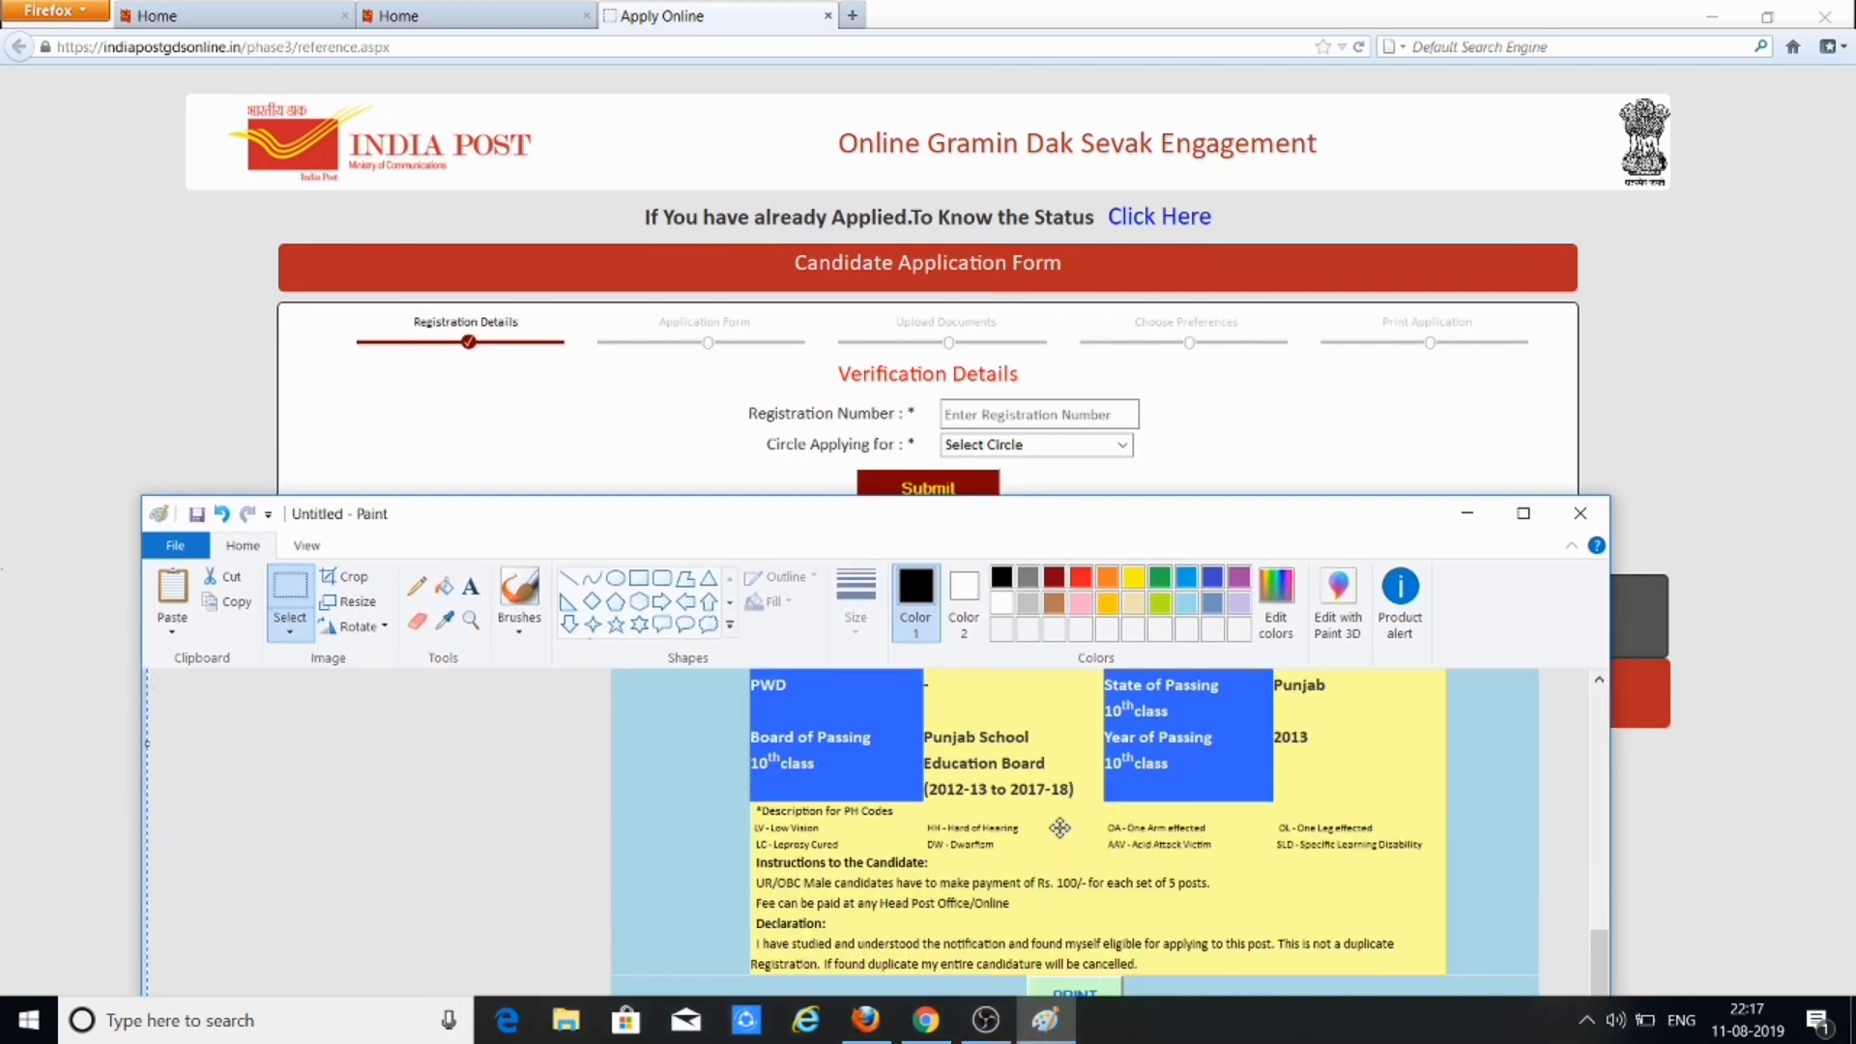
scroll(1060, 829, up, 3)
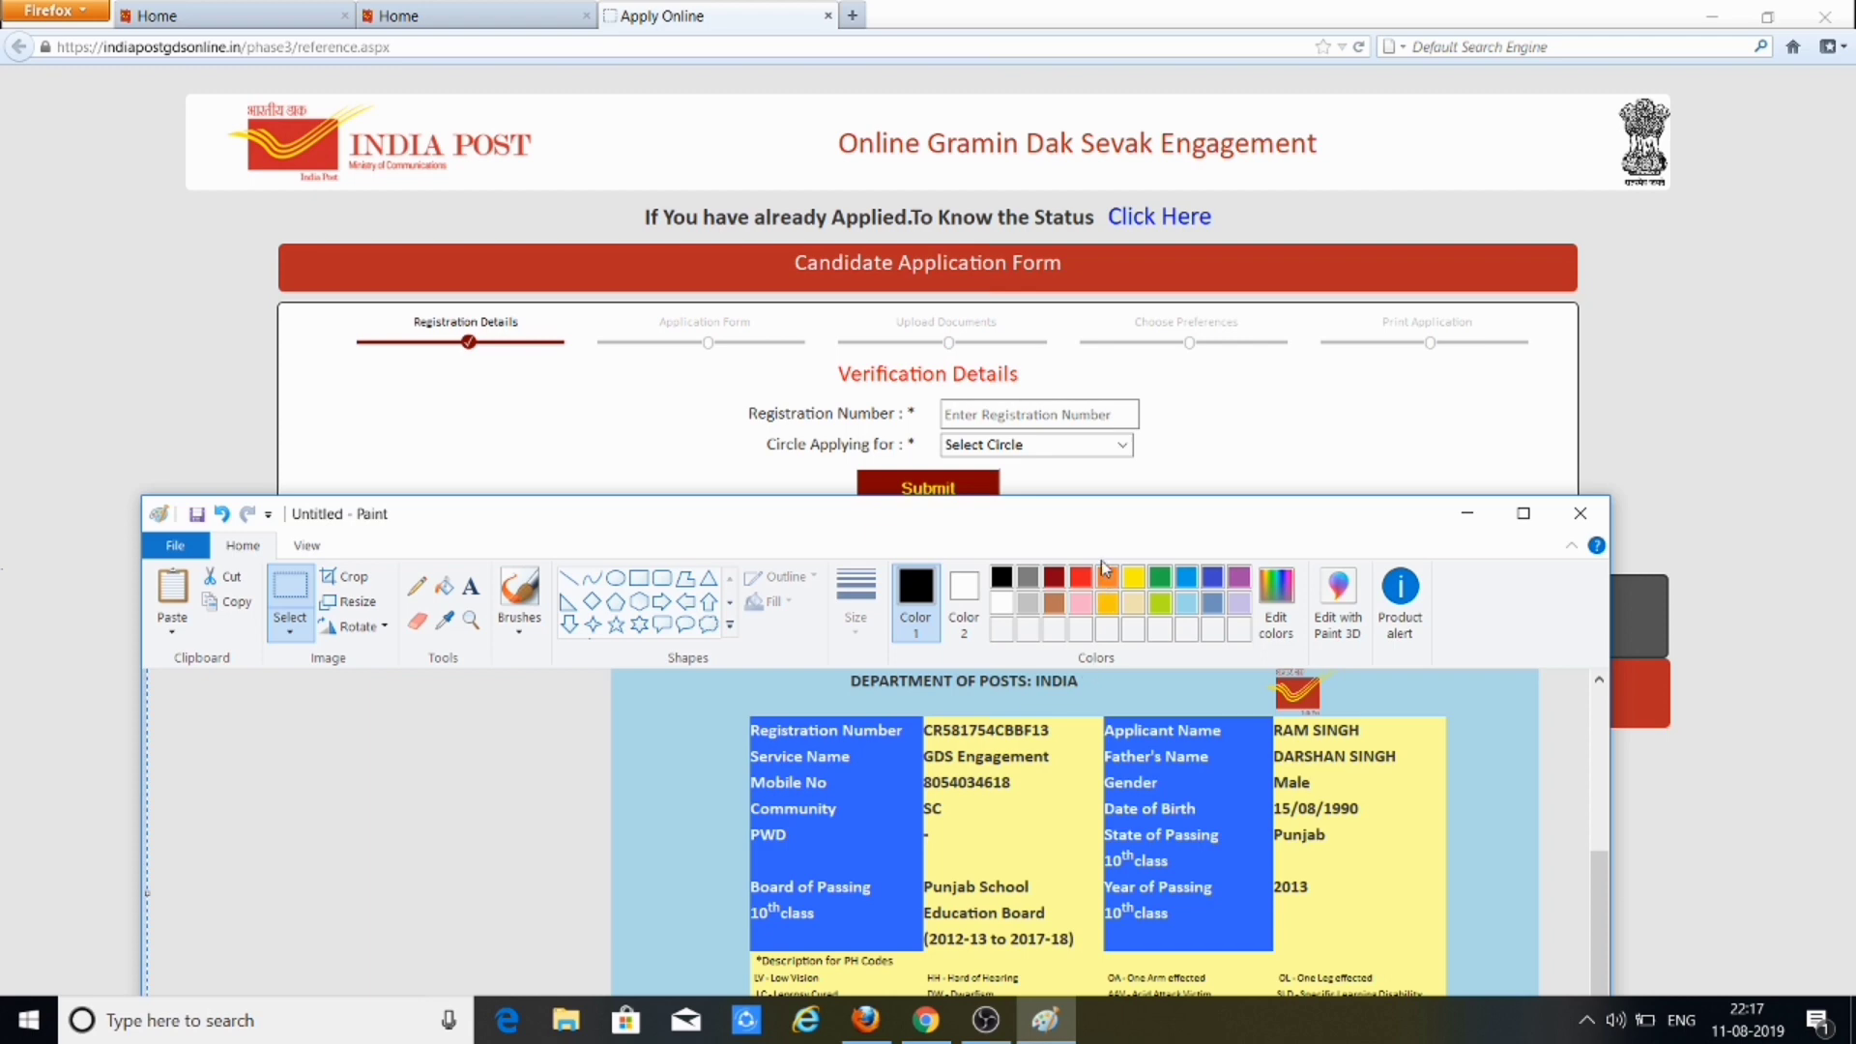
click(1082, 419)
click(978, 413)
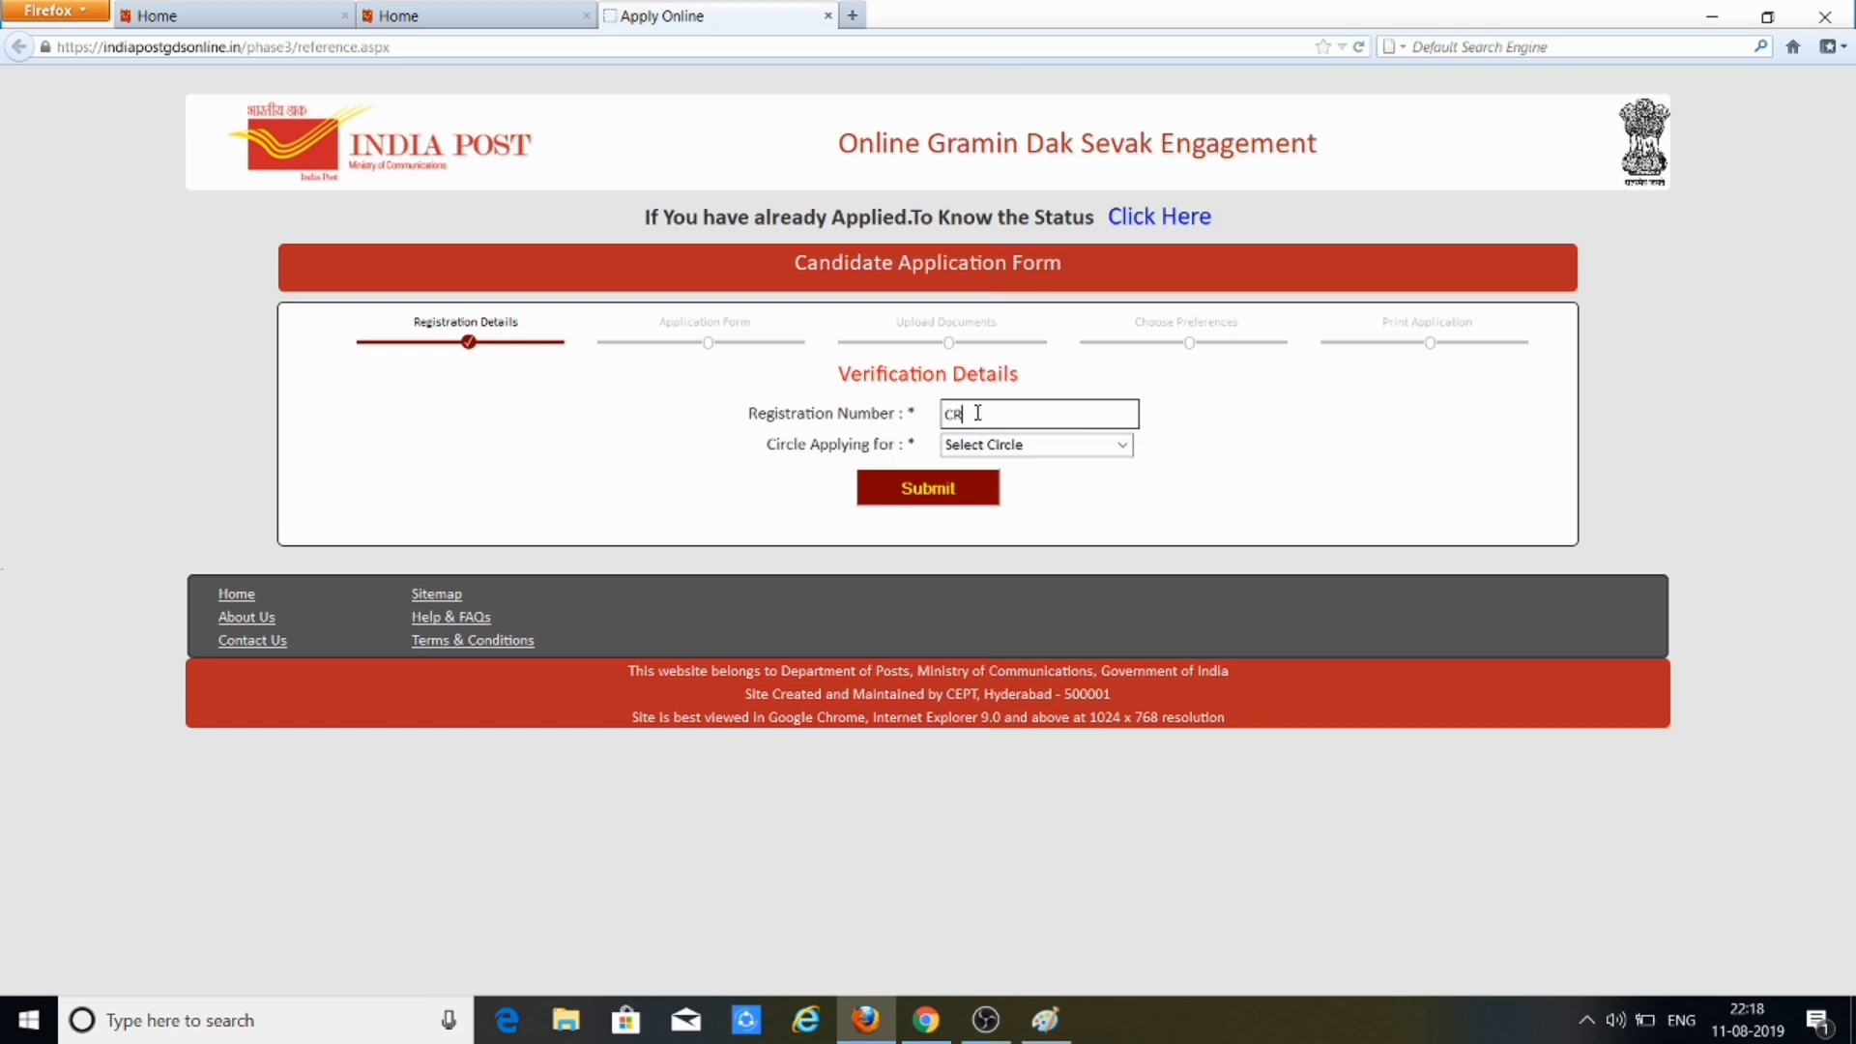
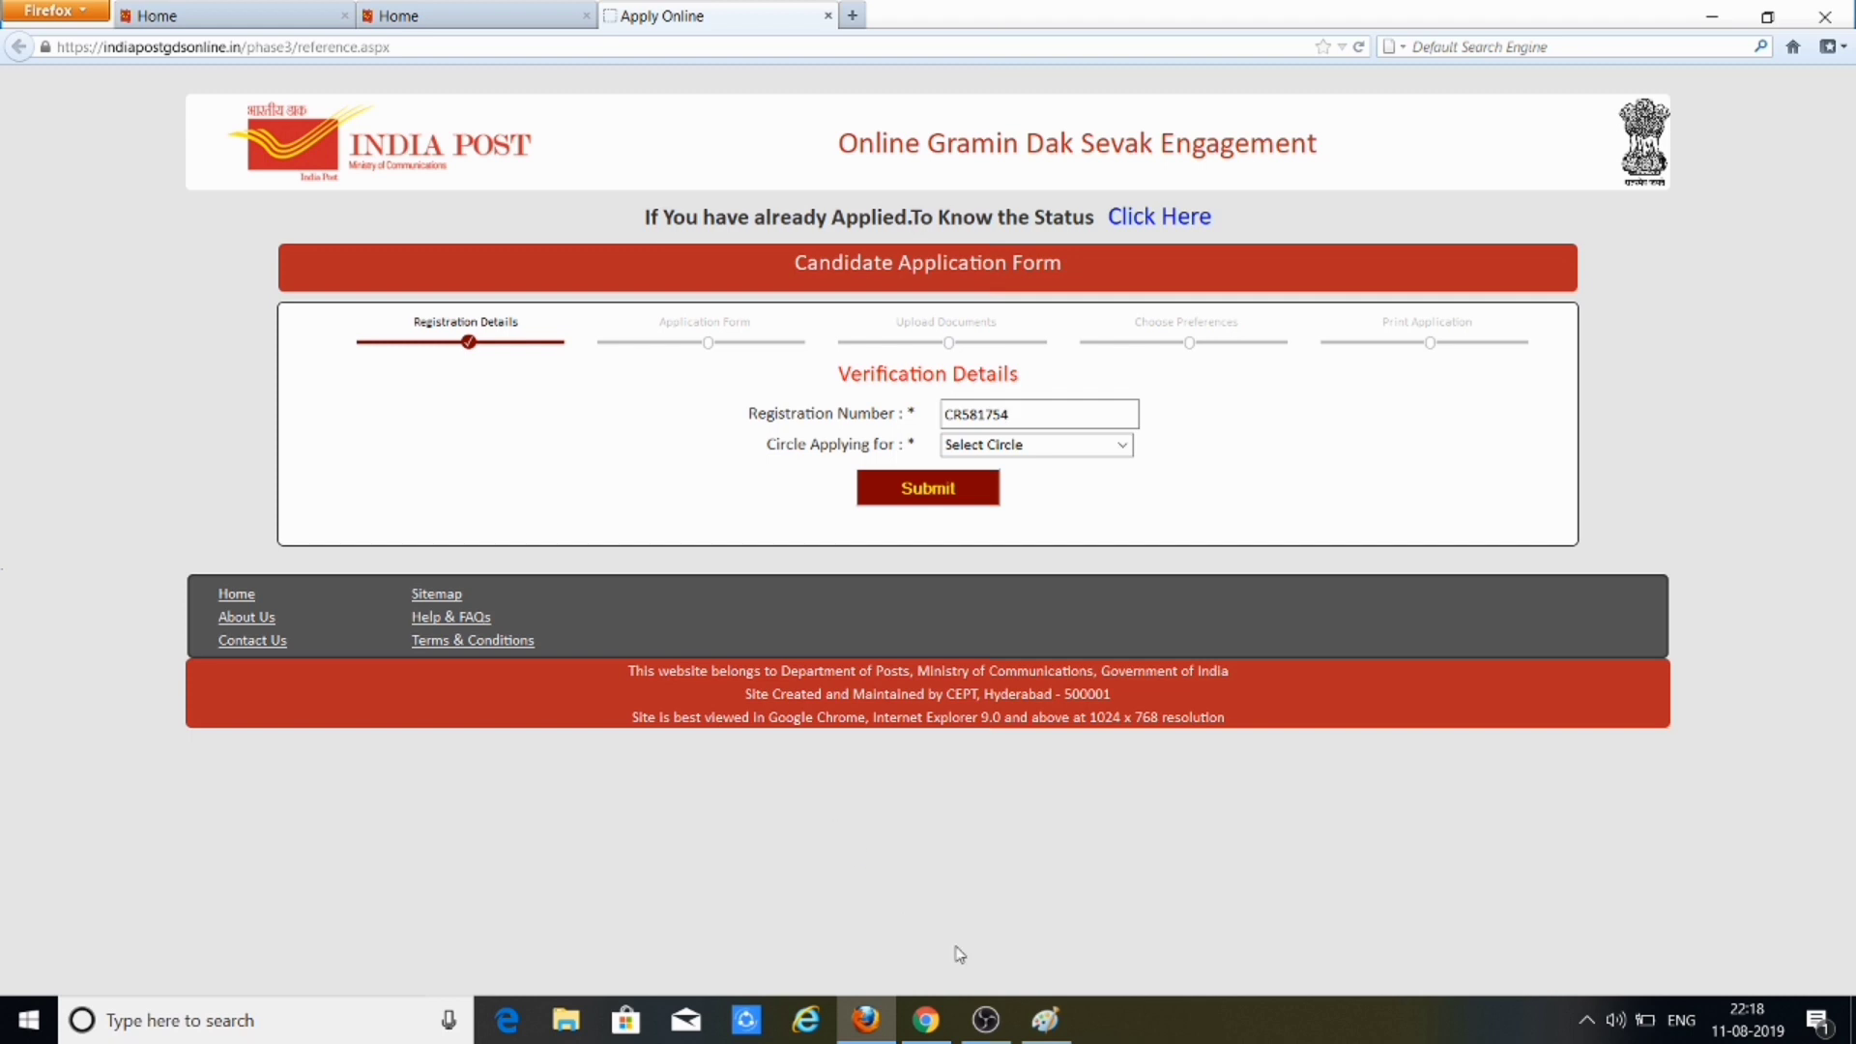
click(1045, 1020)
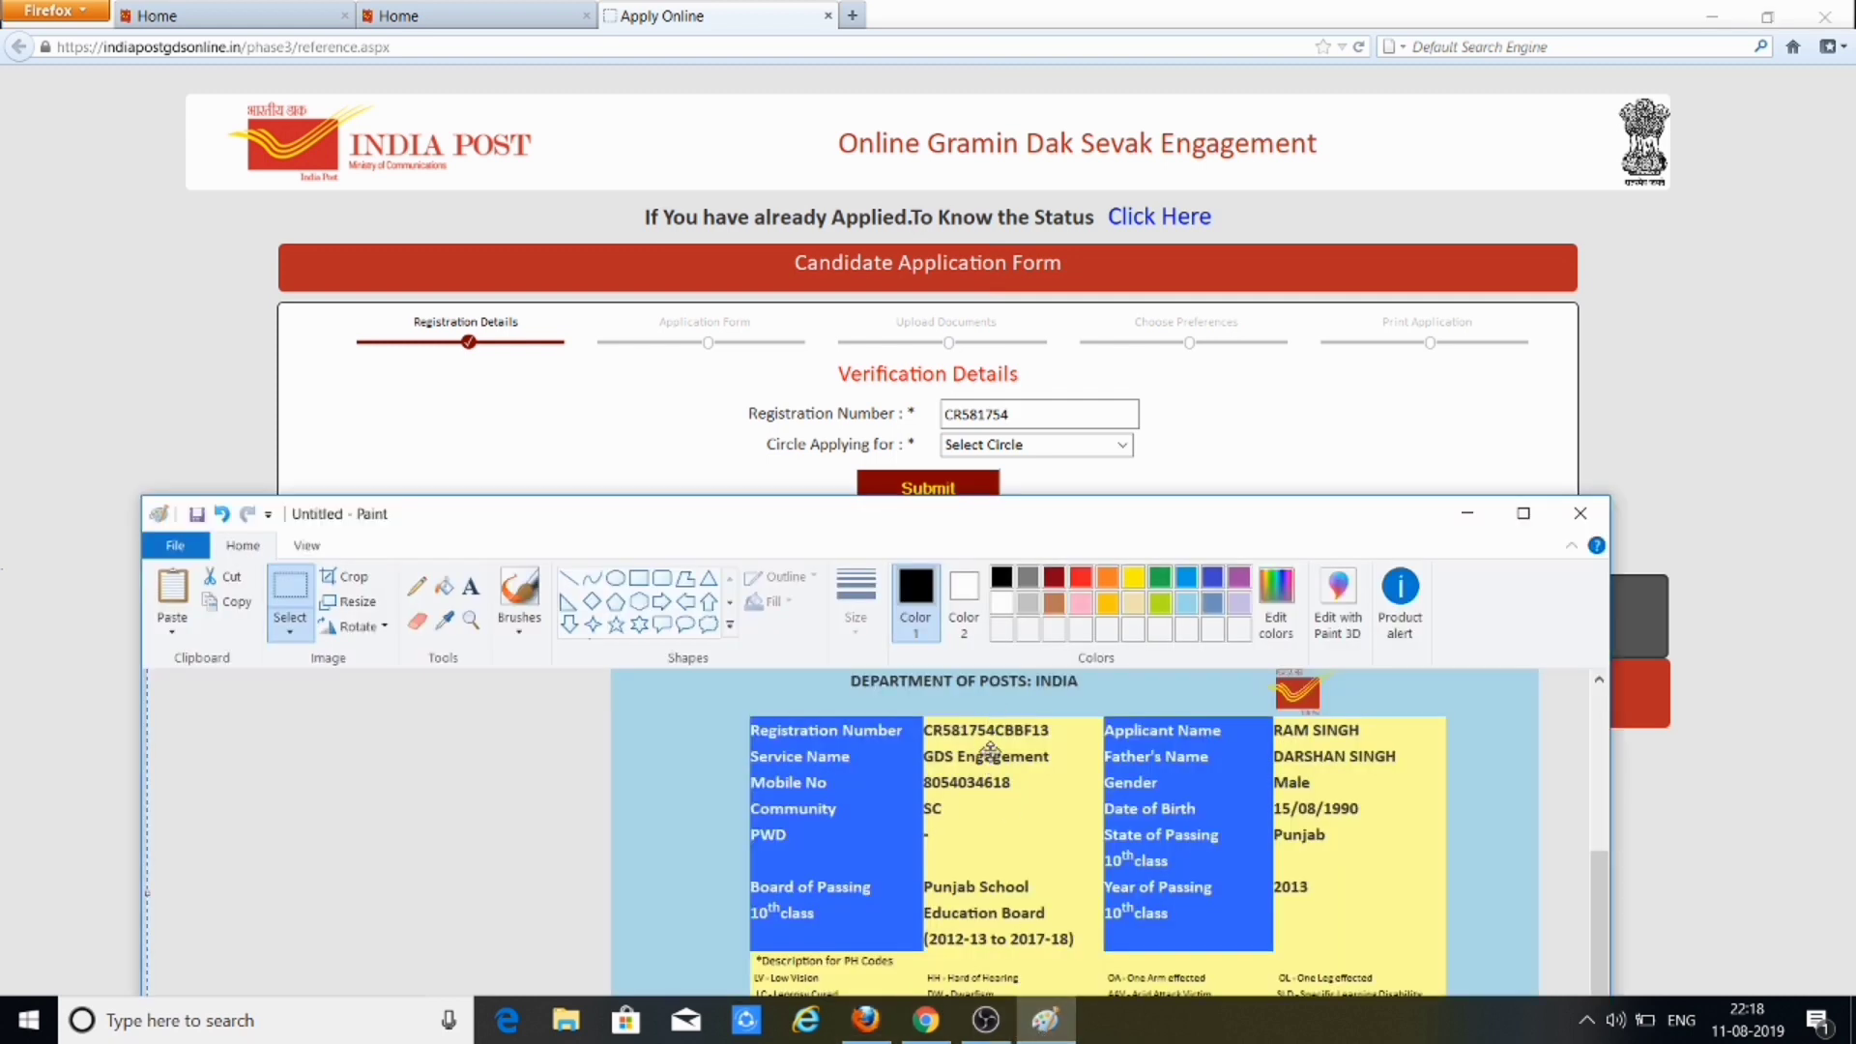
click(1020, 416)
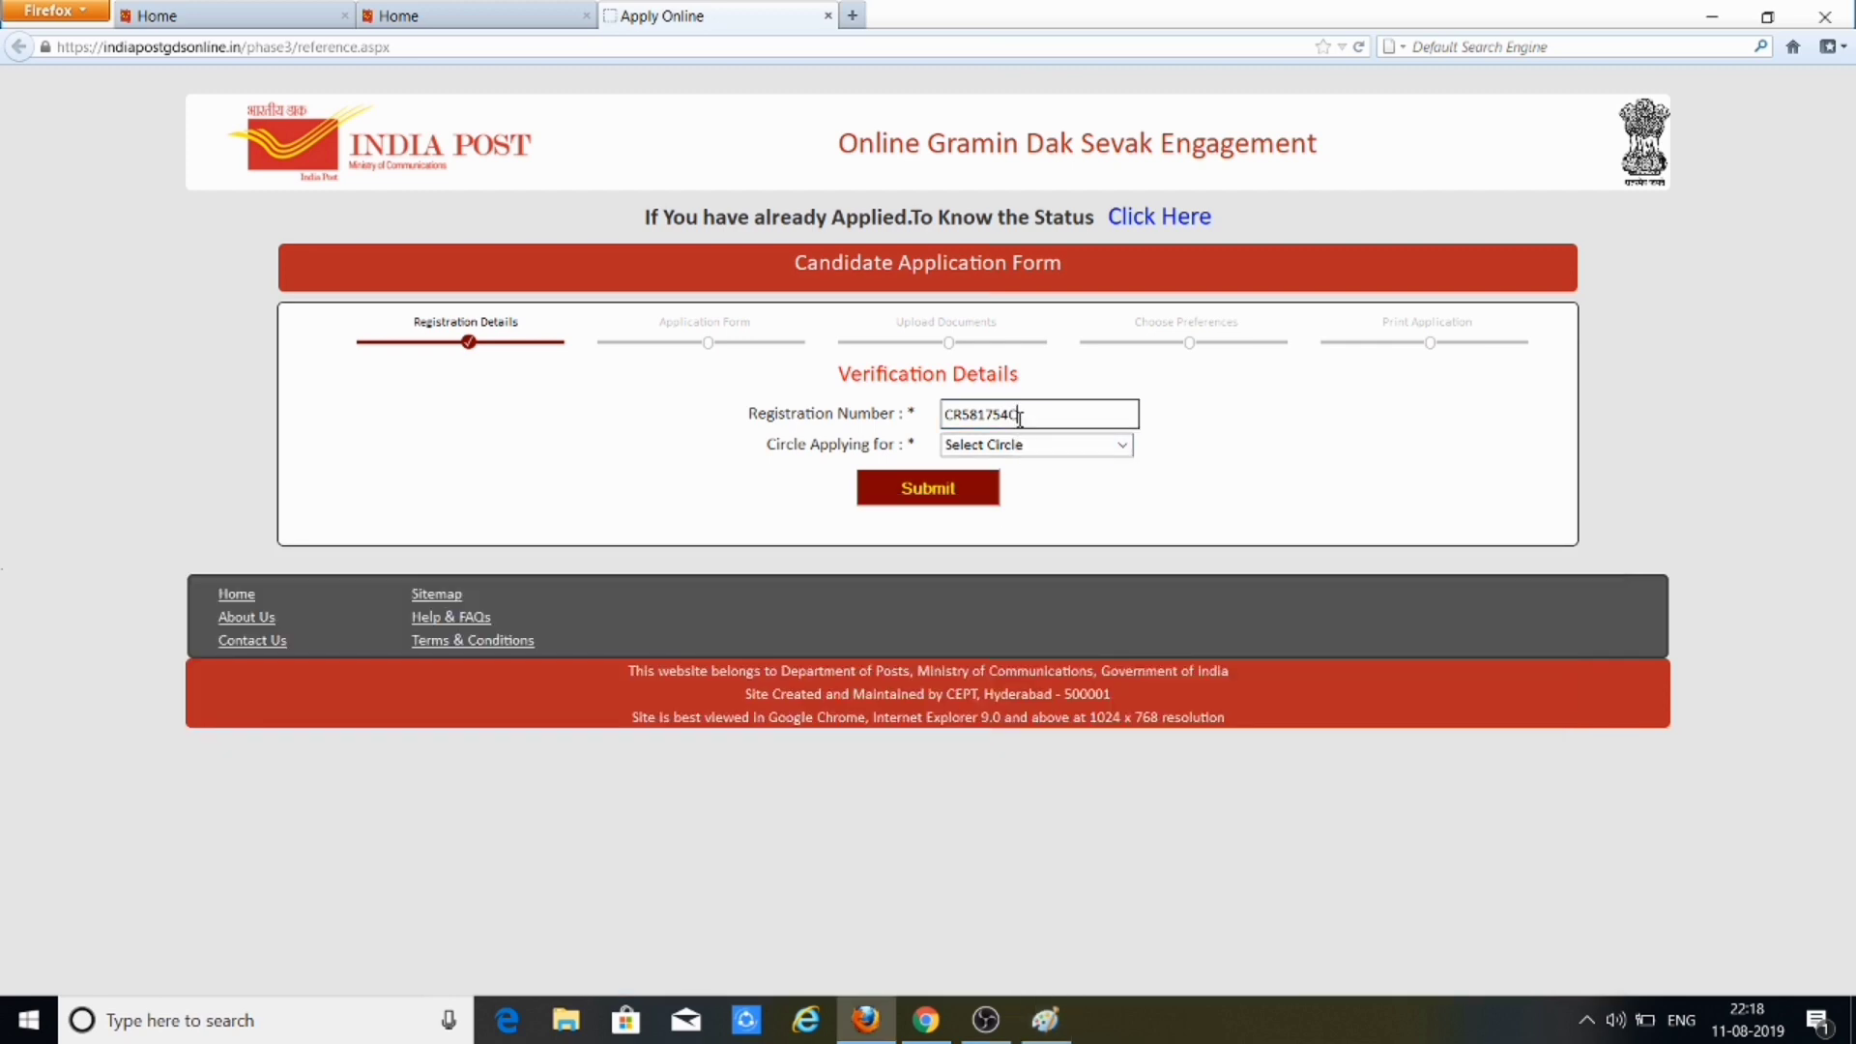
Choose Punjab as the circle applying for and submit to request an OTP.
click(1020, 453)
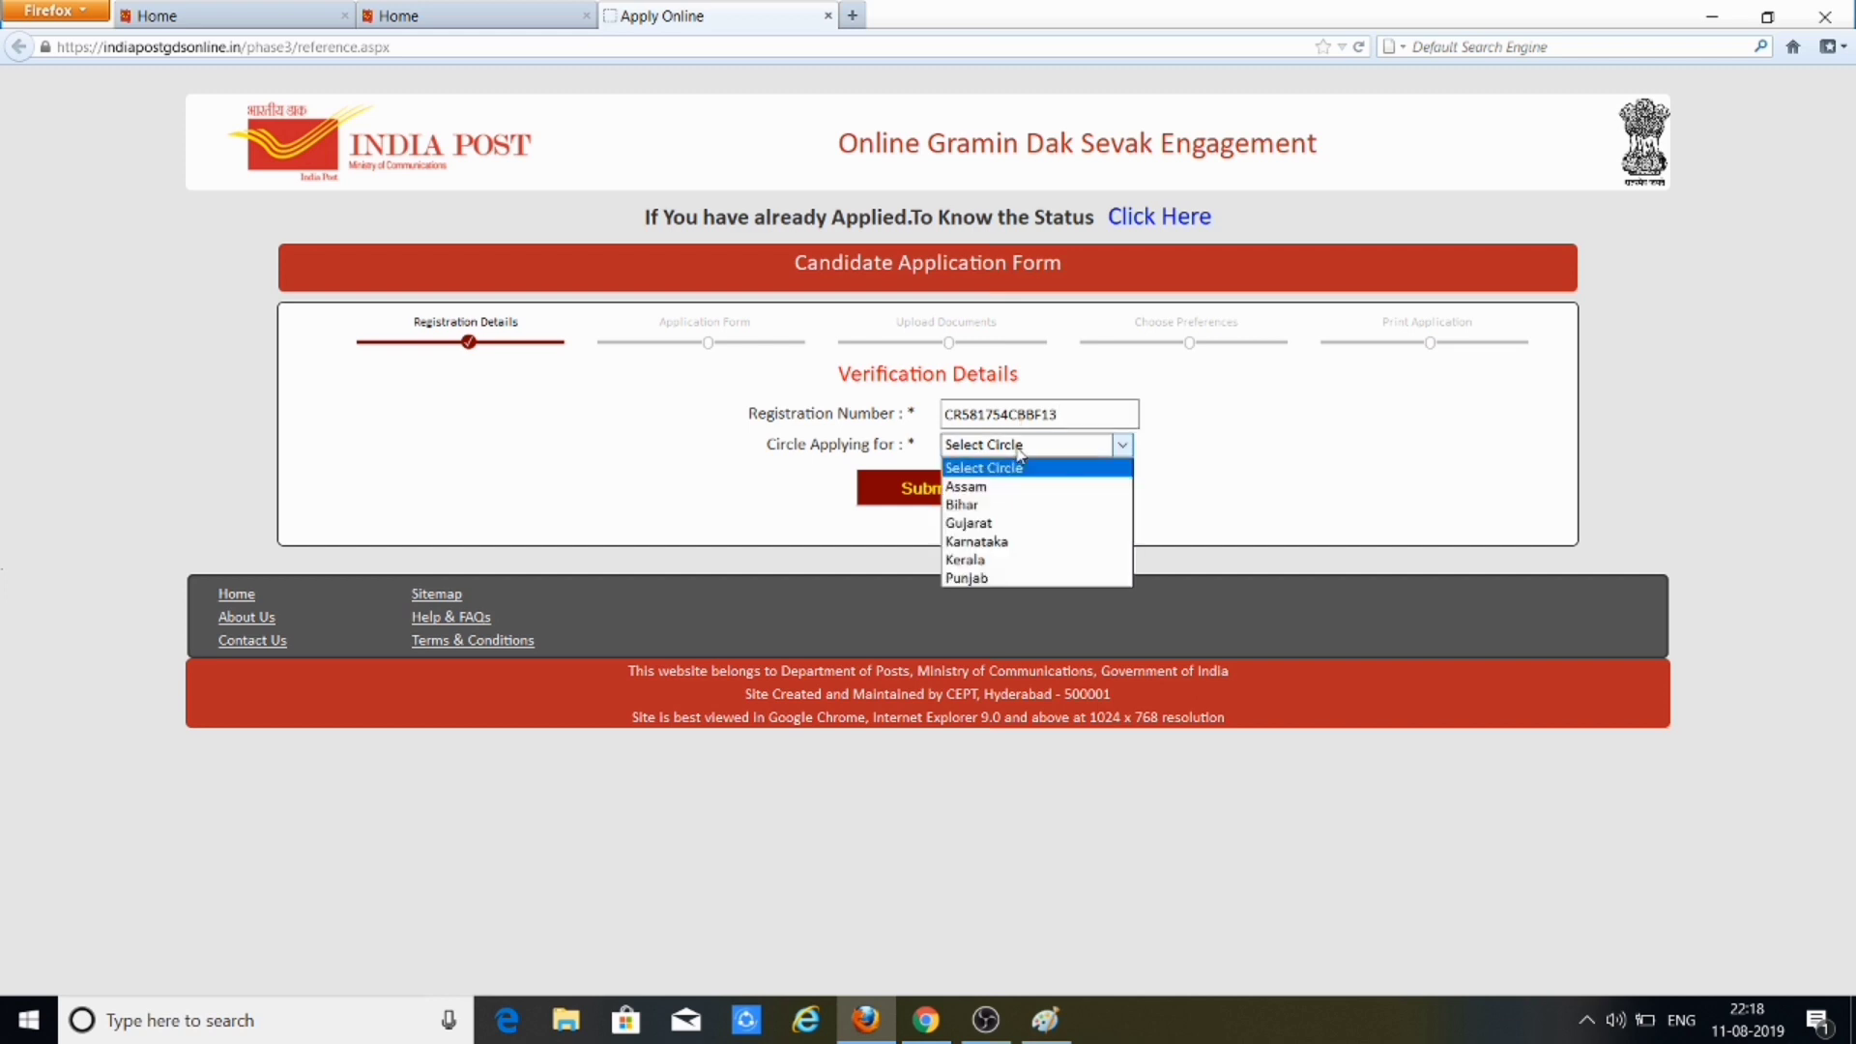
click(1004, 579)
click(933, 495)
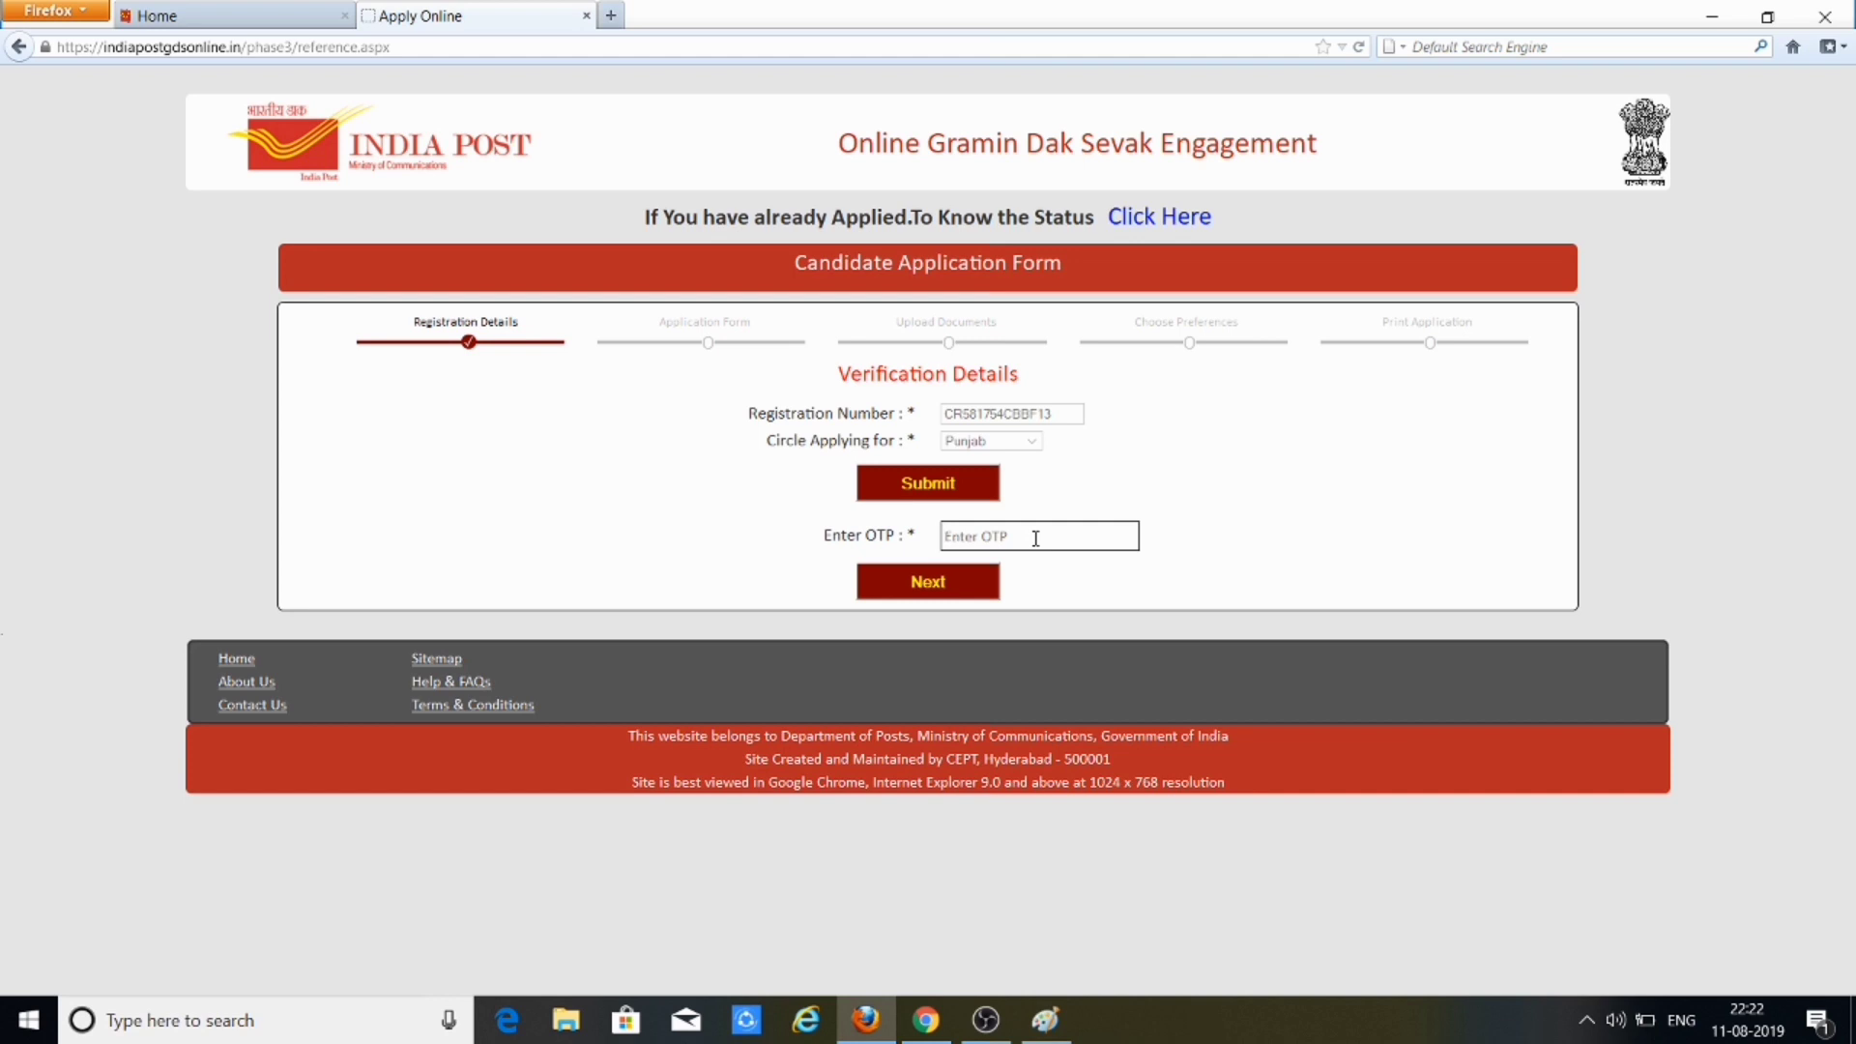
Enter the received OTP and proceed to the application form.
click(1026, 537)
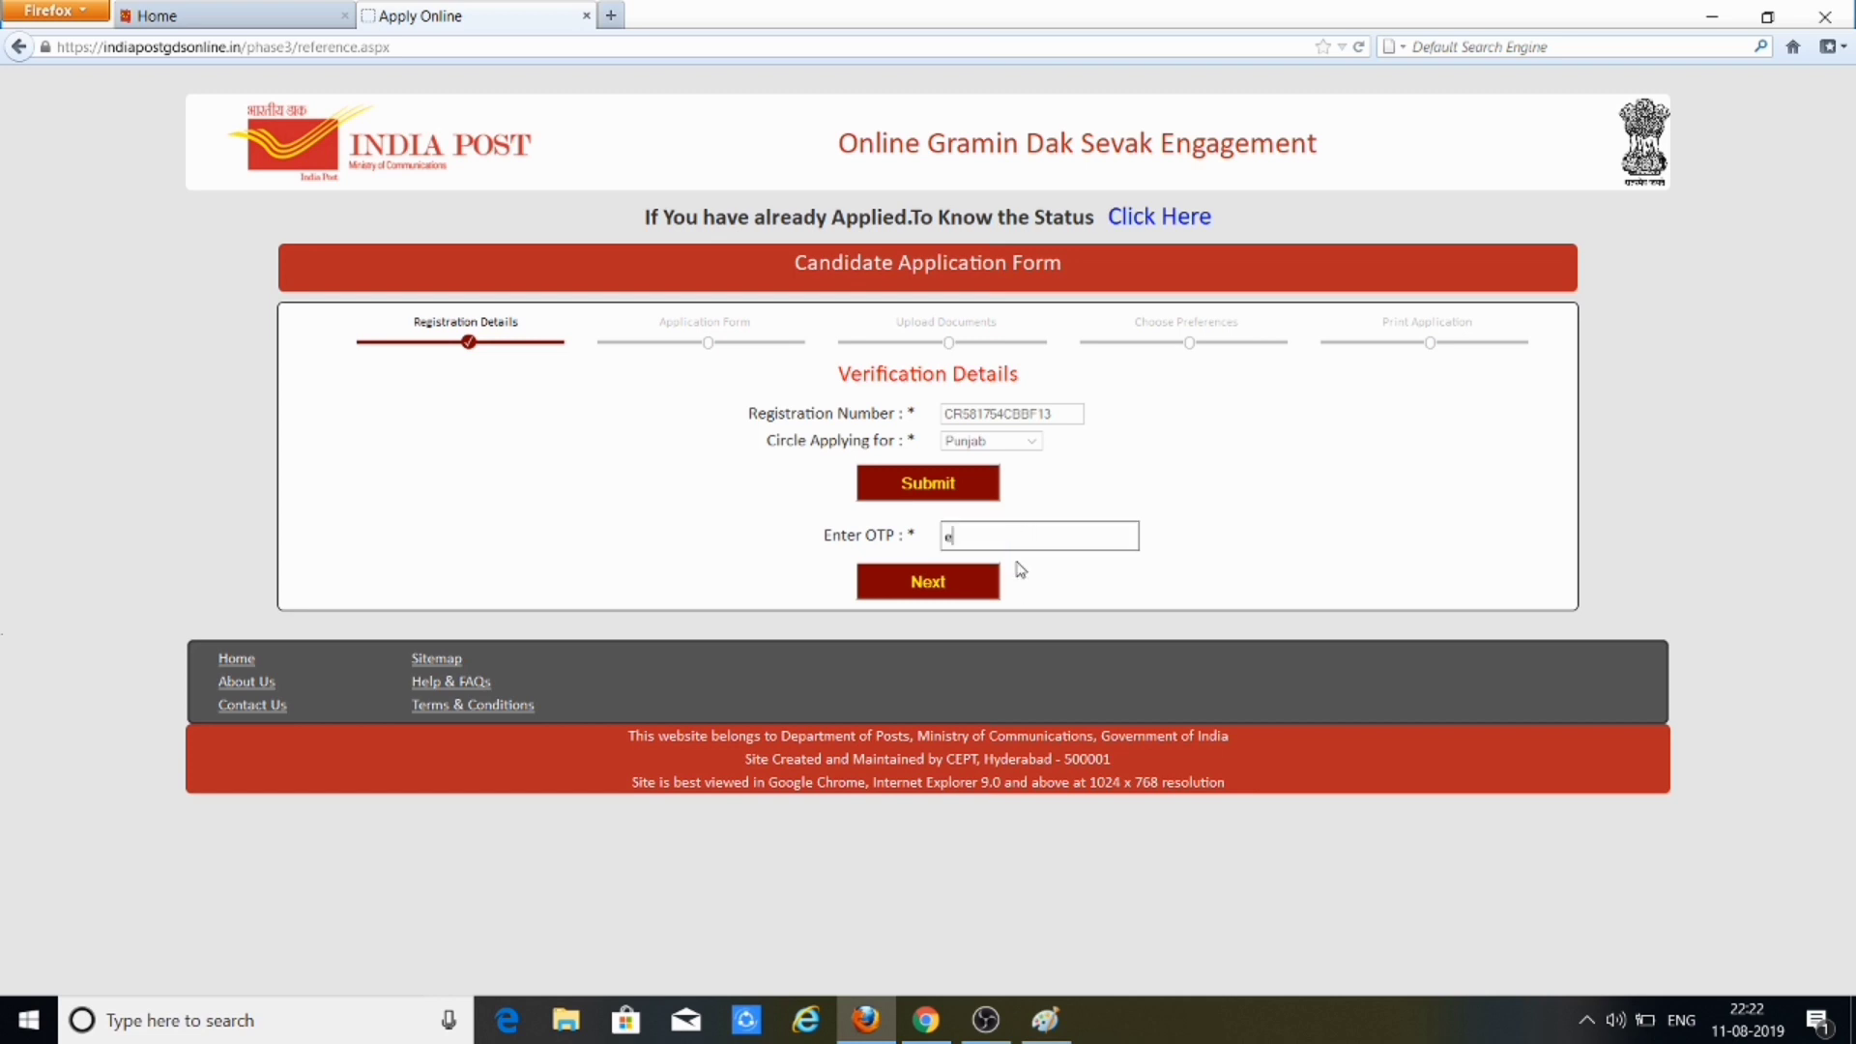
click(930, 584)
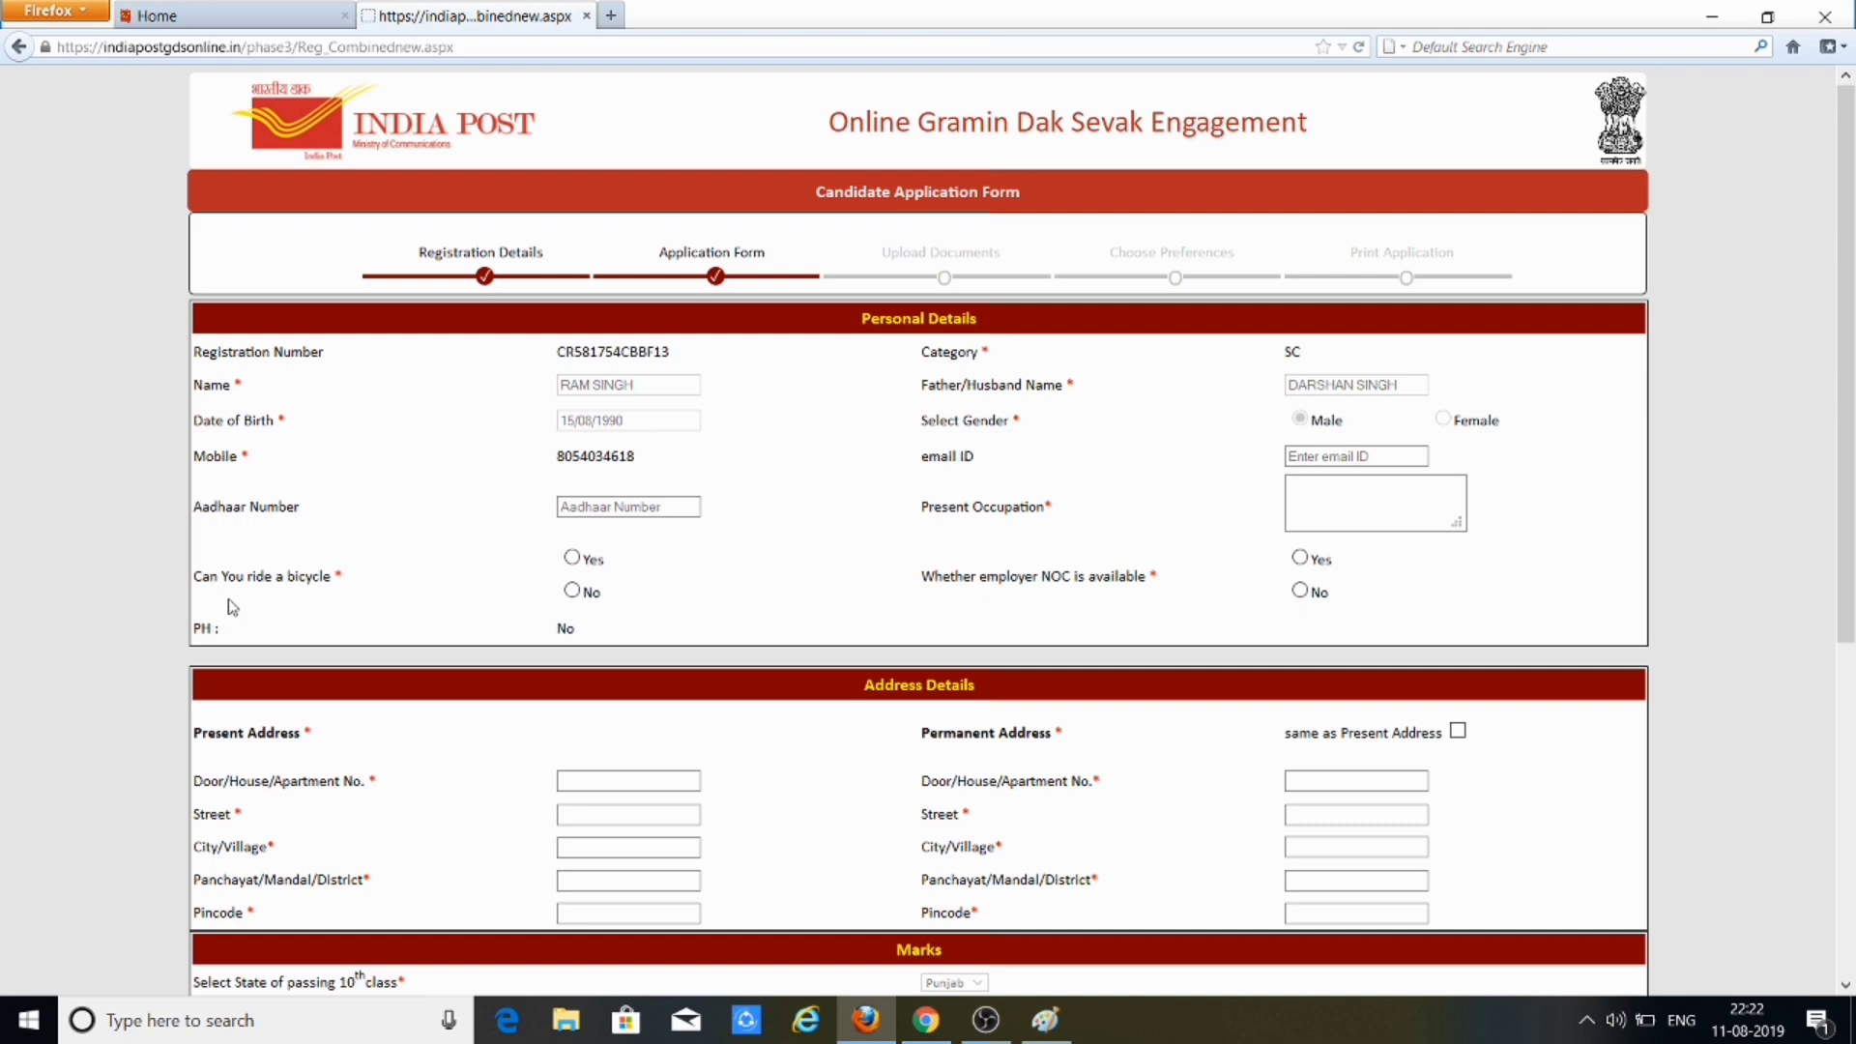
Answer Yes to riding a bicycle and No to employer NOC availability.
click(572, 559)
click(1301, 593)
scroll(1103, 643, down, 2)
scroll(1105, 648, down, 1)
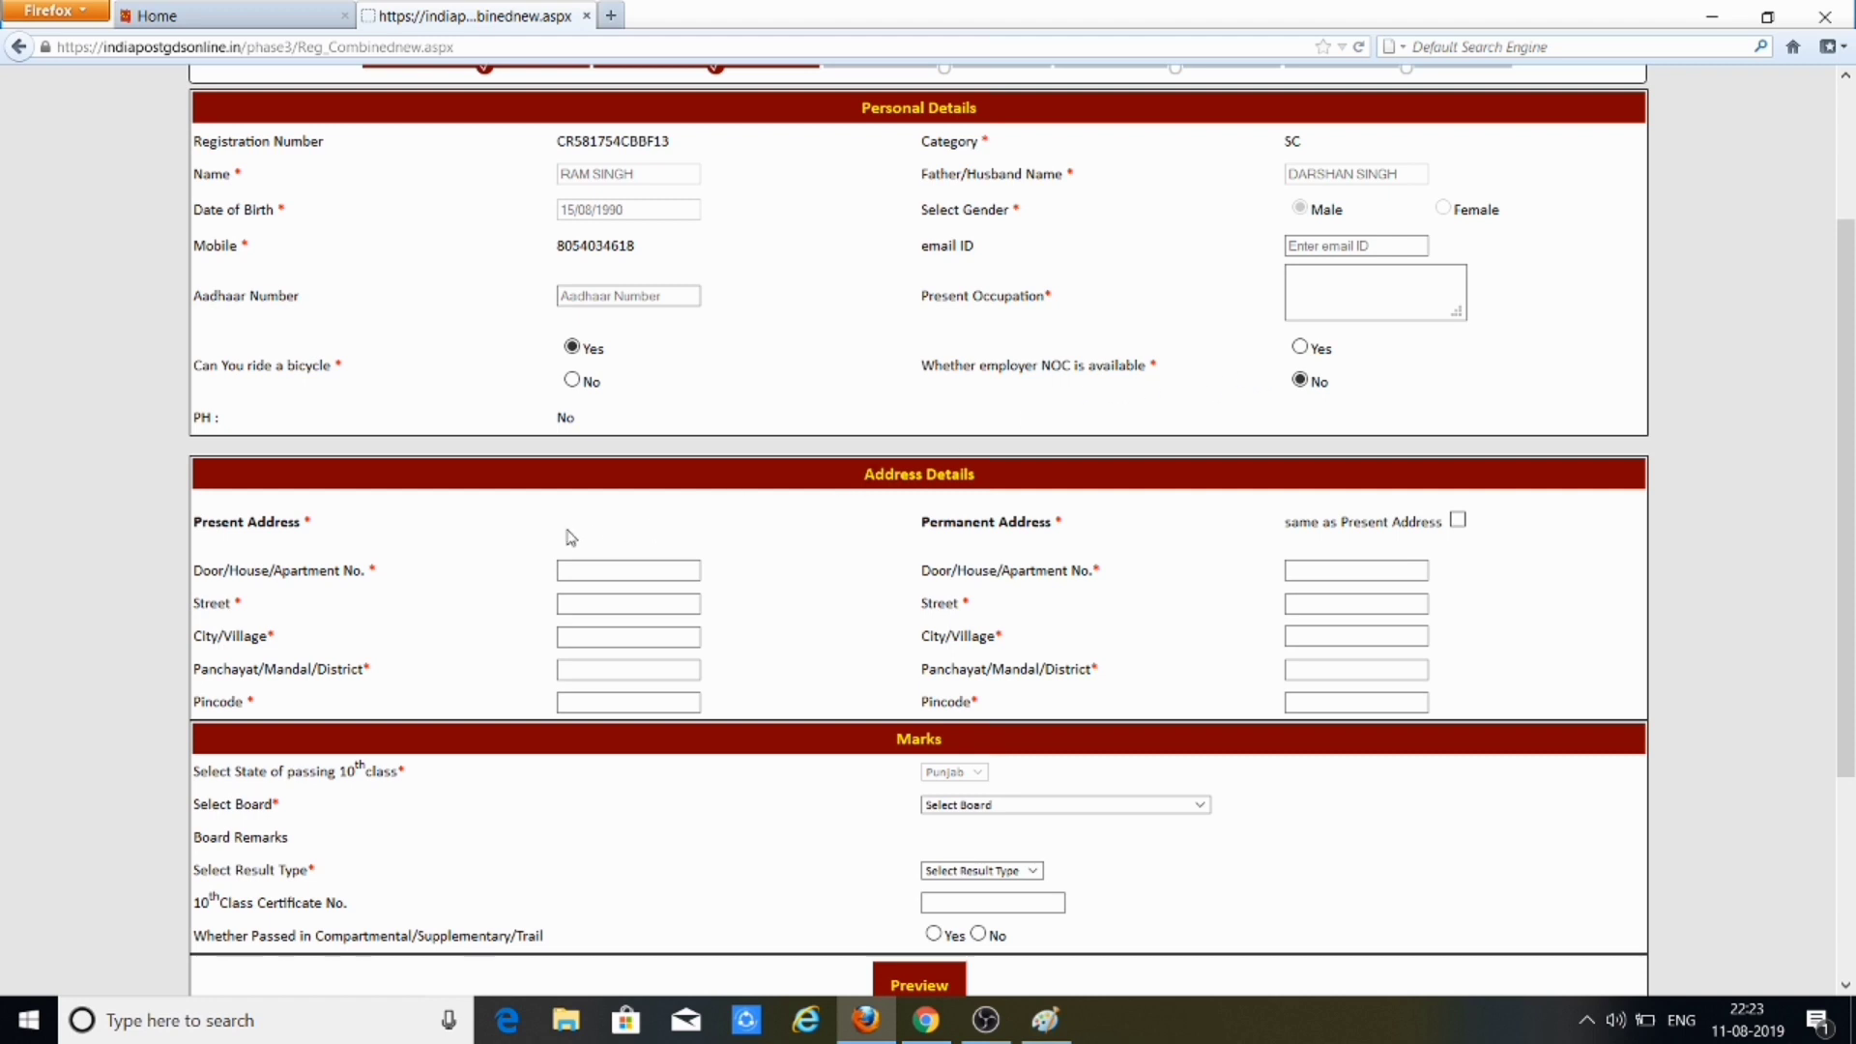
scroll(569, 534, down, 1)
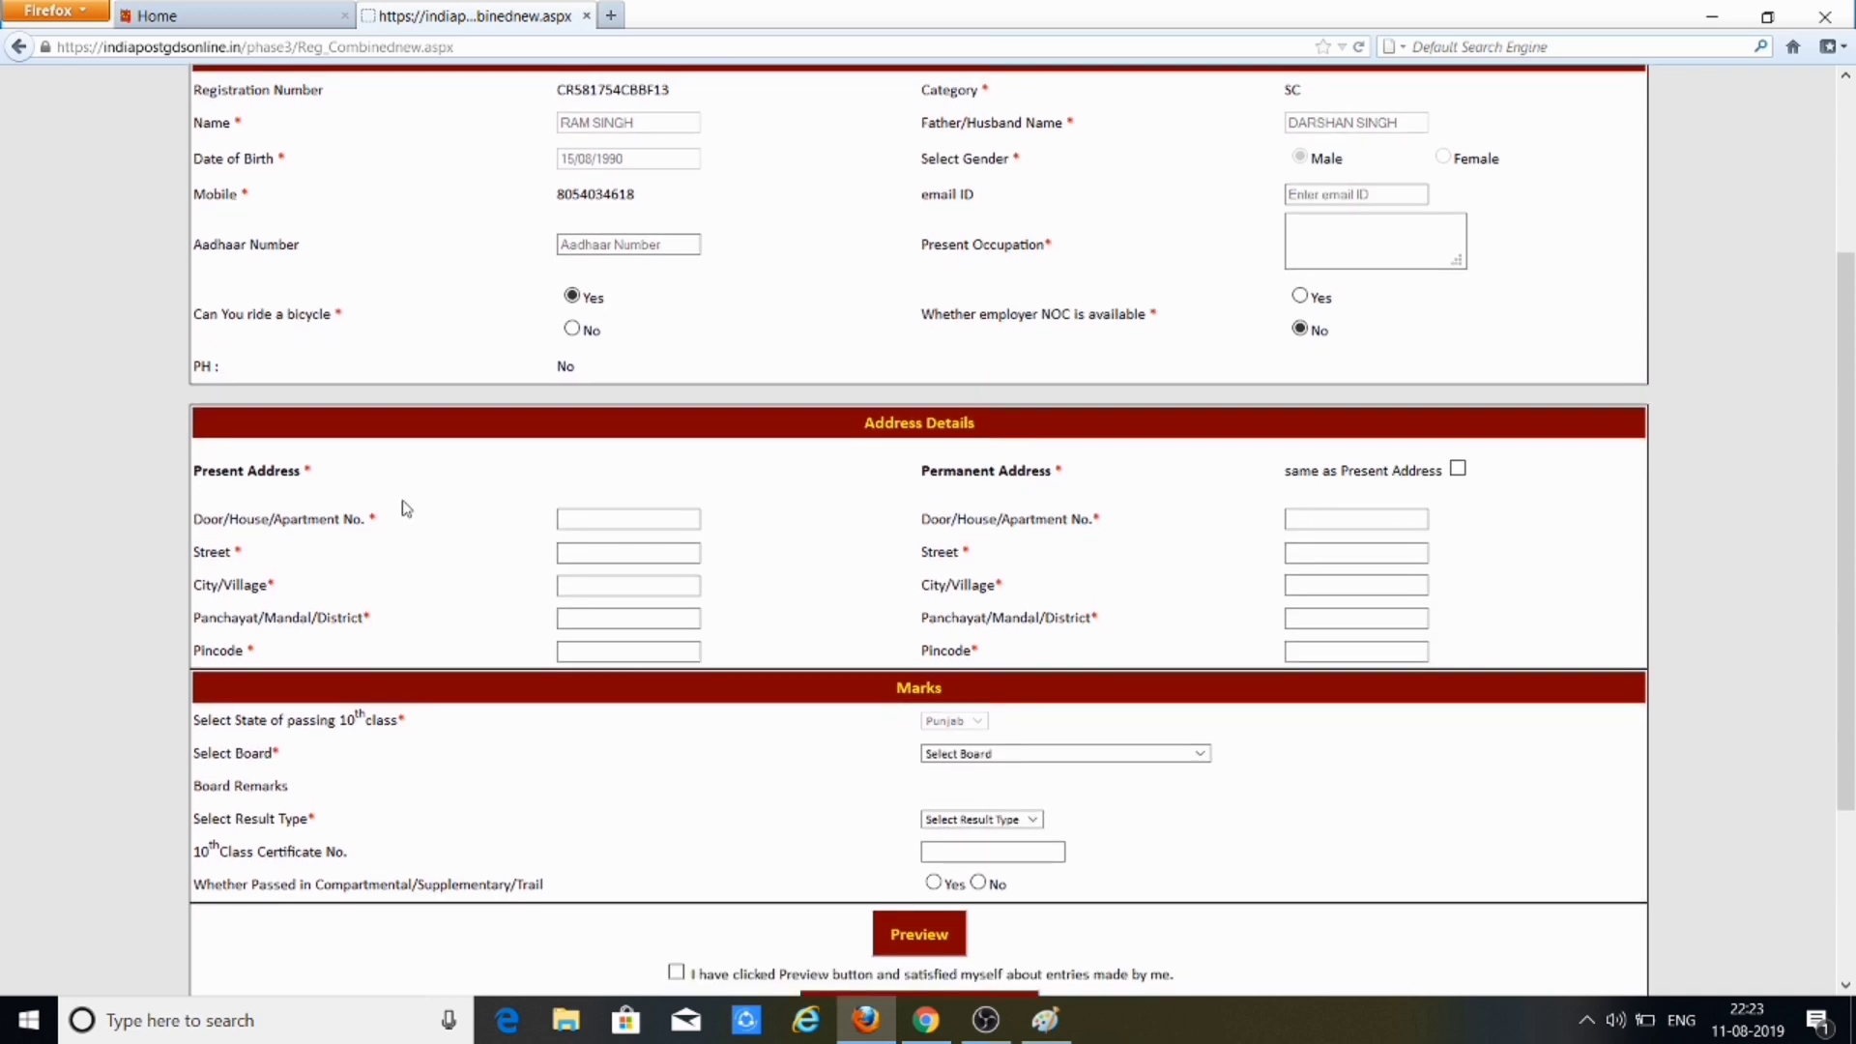
Fill the present address door/house, street and city/village fields with the candidate's address.
click(643, 522)
text(Amrit)
key(BackSpace)
key(BackSpace)
text(erica)
click(1353, 518)
click(652, 552)
text(London)
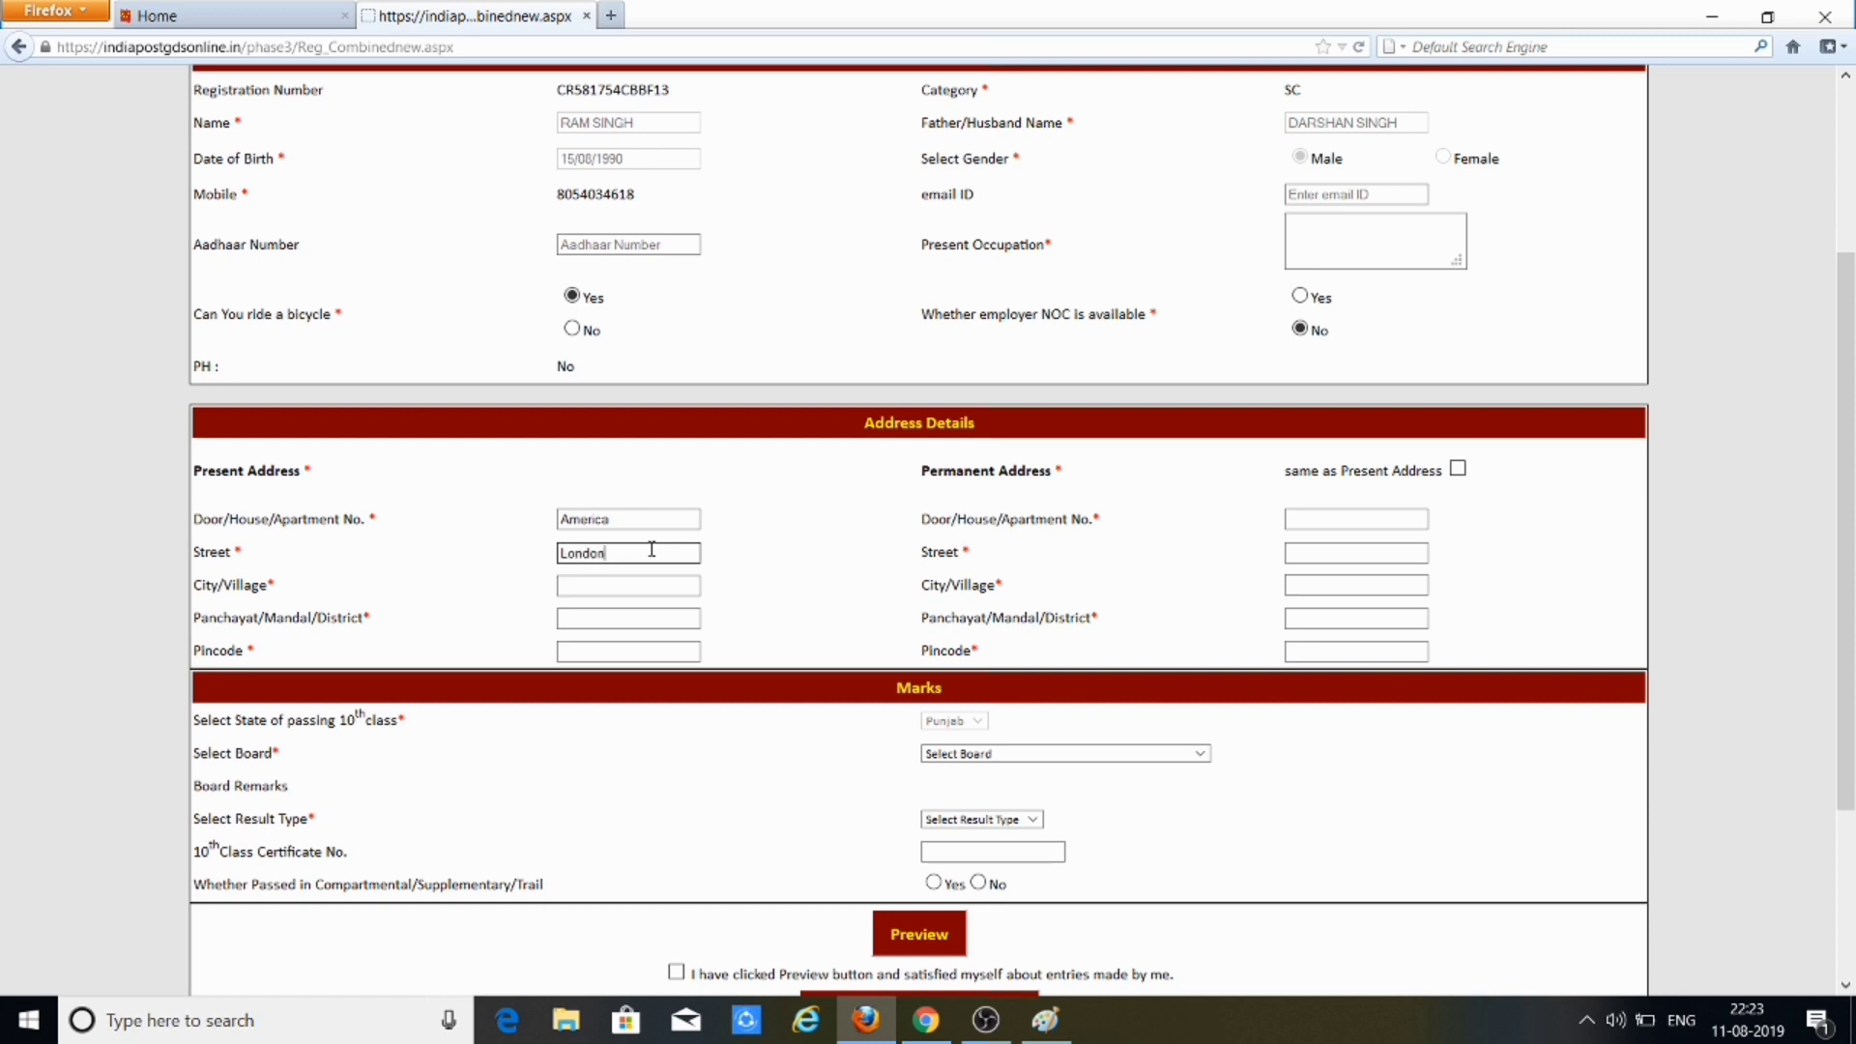
click(630, 586)
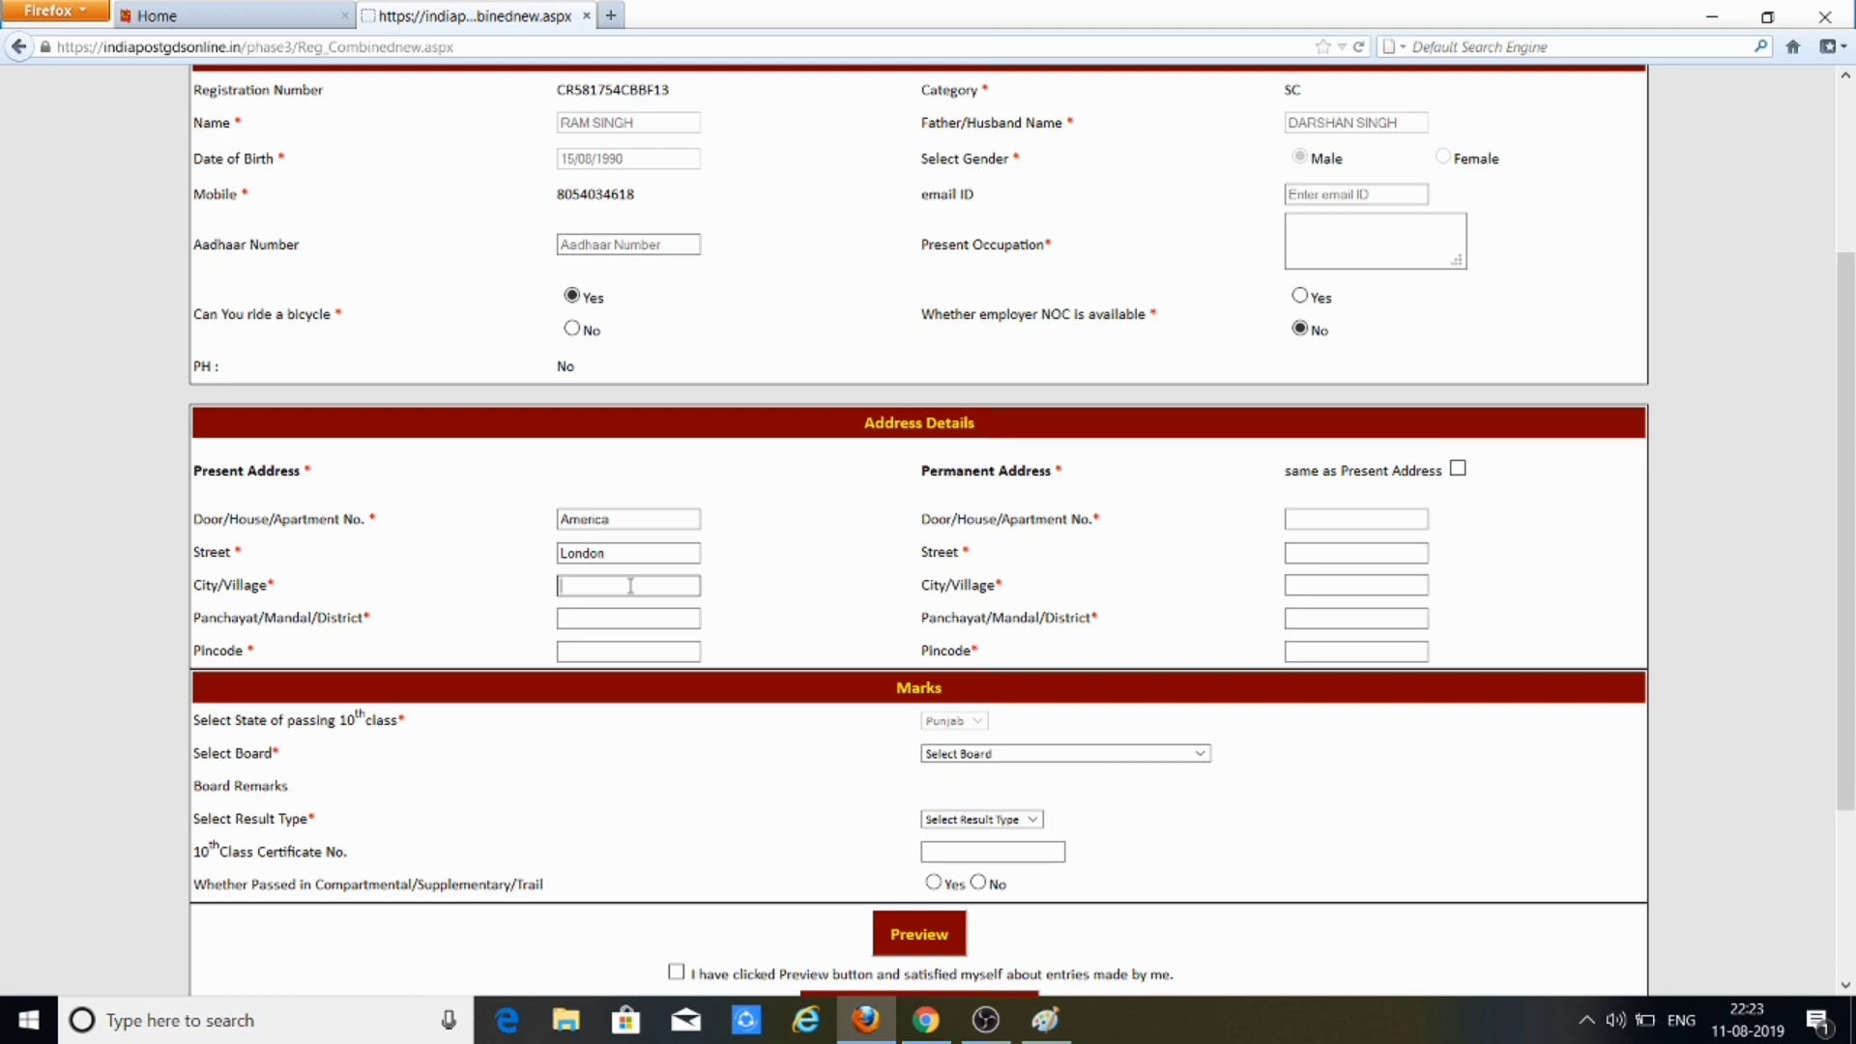
text(India)
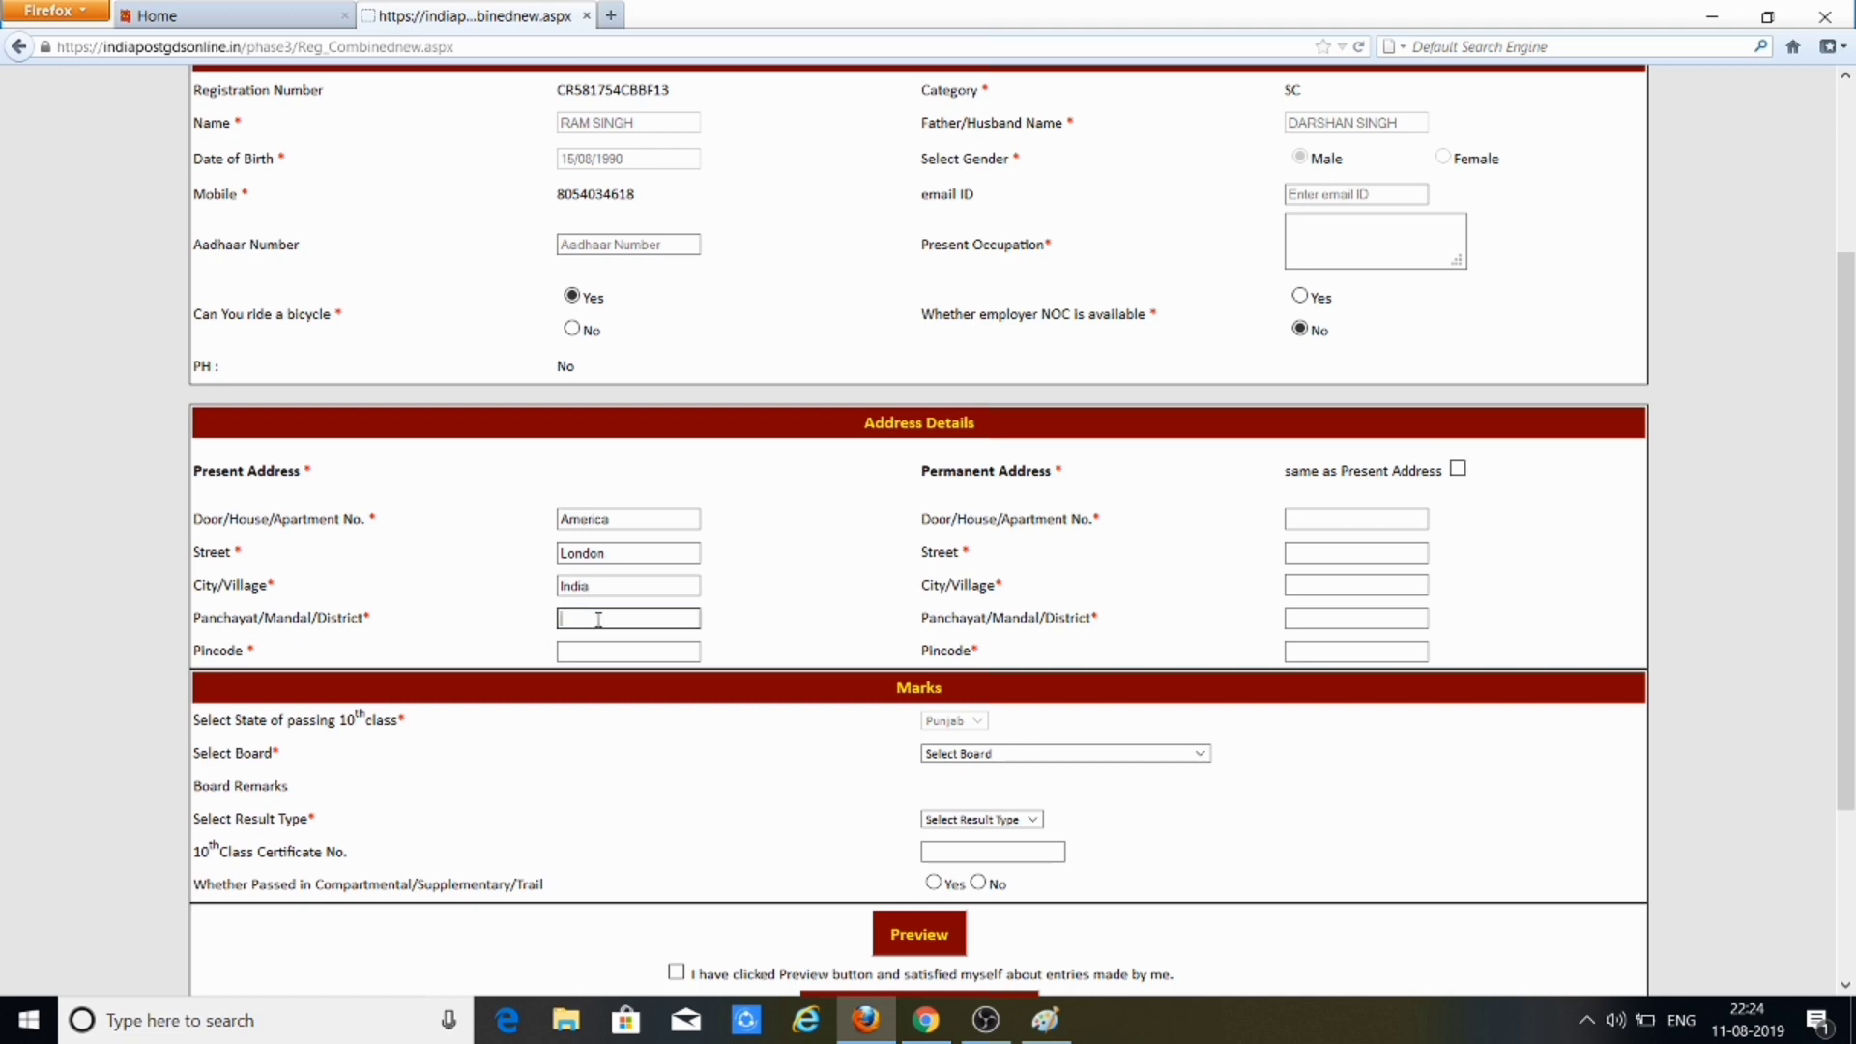
text(Amre)
text(erica)
Enter the present pincode and mark the permanent address as same as present.
click(594, 652)
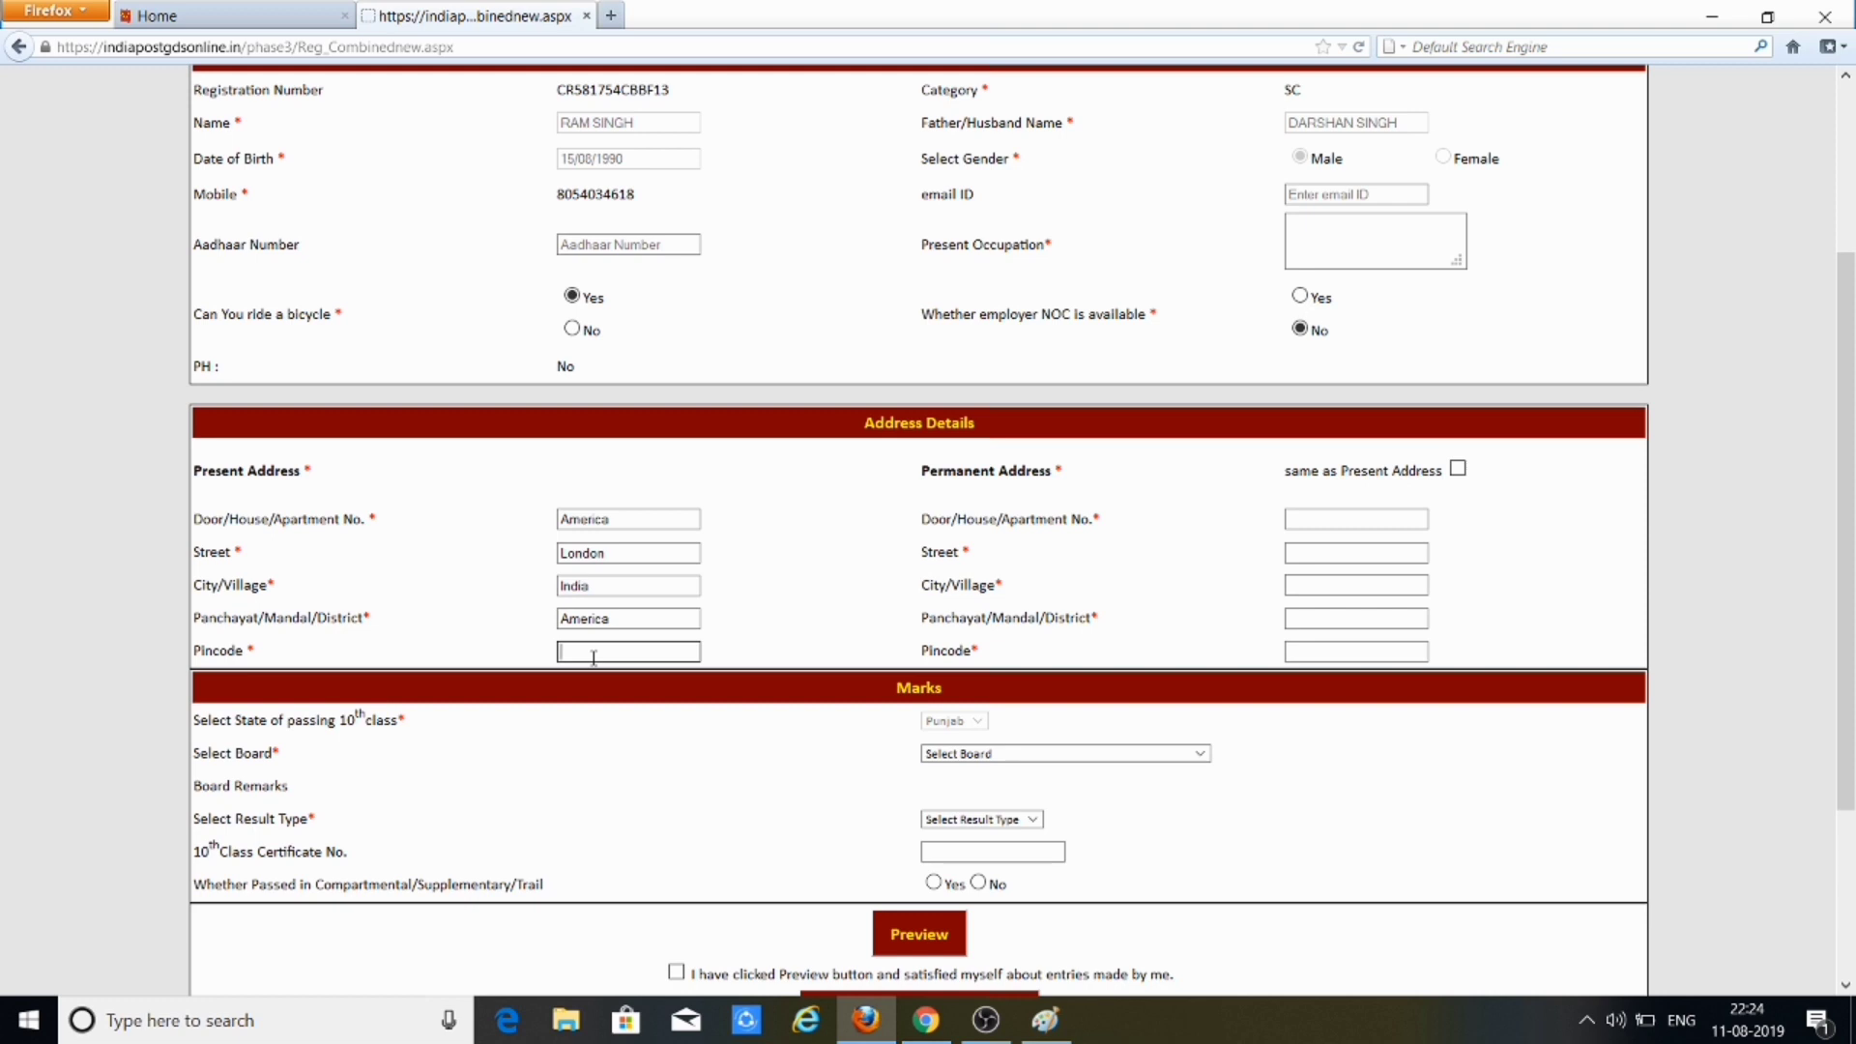
text(142536)
key(BackSpace)
key(BackSpace)
key(BackSpace)
key(BackSpace)
key(BackSpace)
key(BackSpace)
text(1480)
text(2)
click(1459, 472)
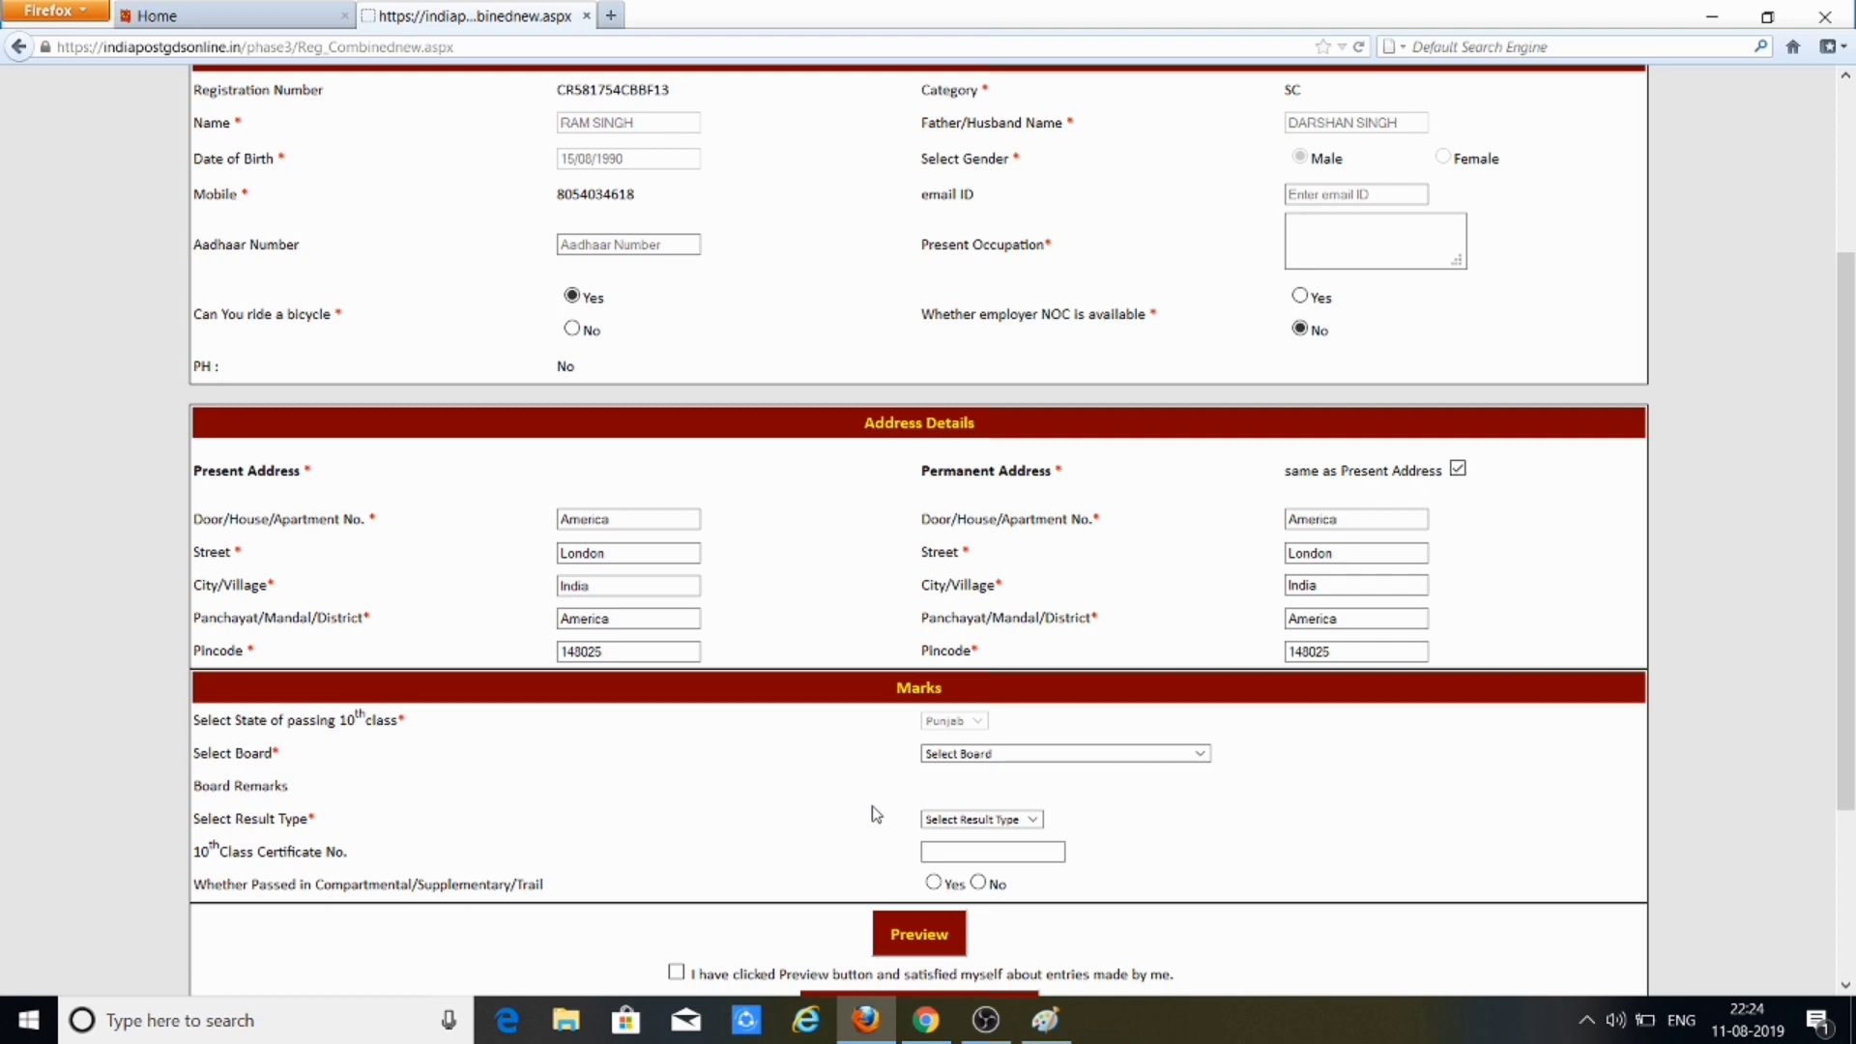
scroll(875, 814, down, 3)
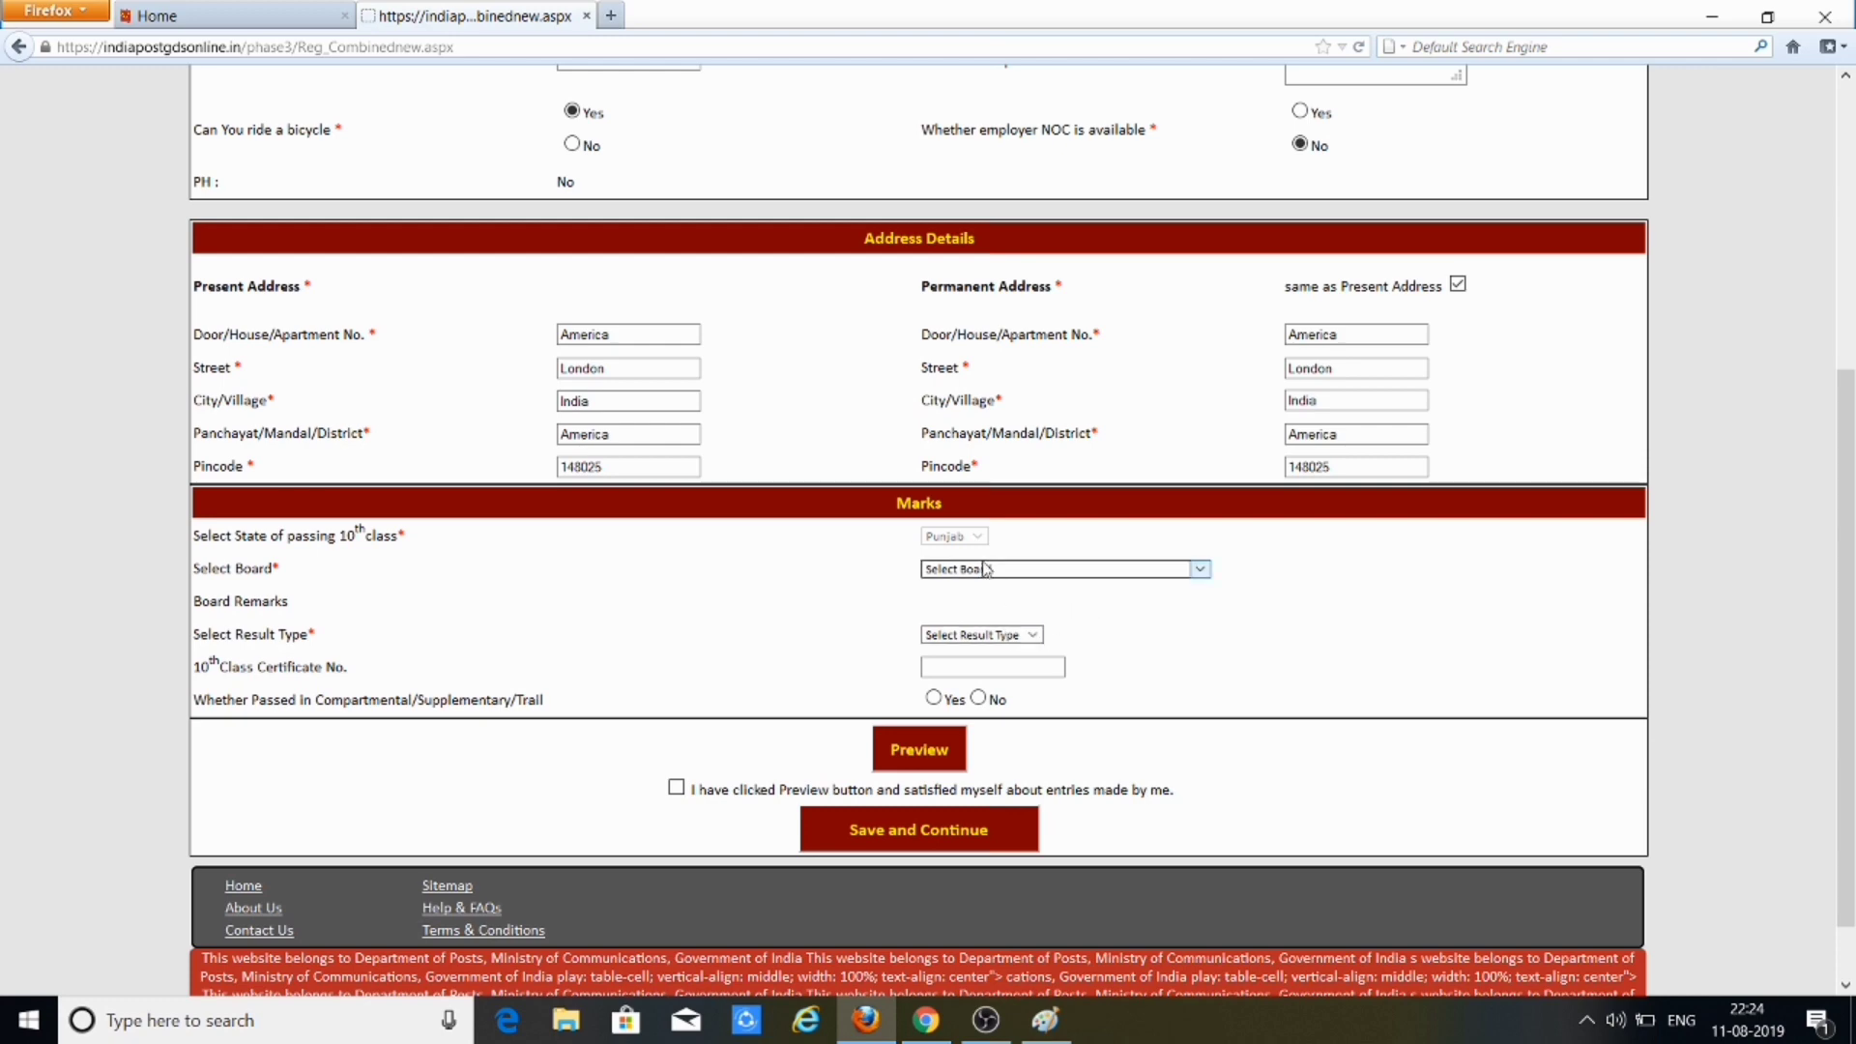
Select Punjab School Education Board (2012-13 to 2017-18), result type Marks, and enter the 10th certificate number.
click(1201, 570)
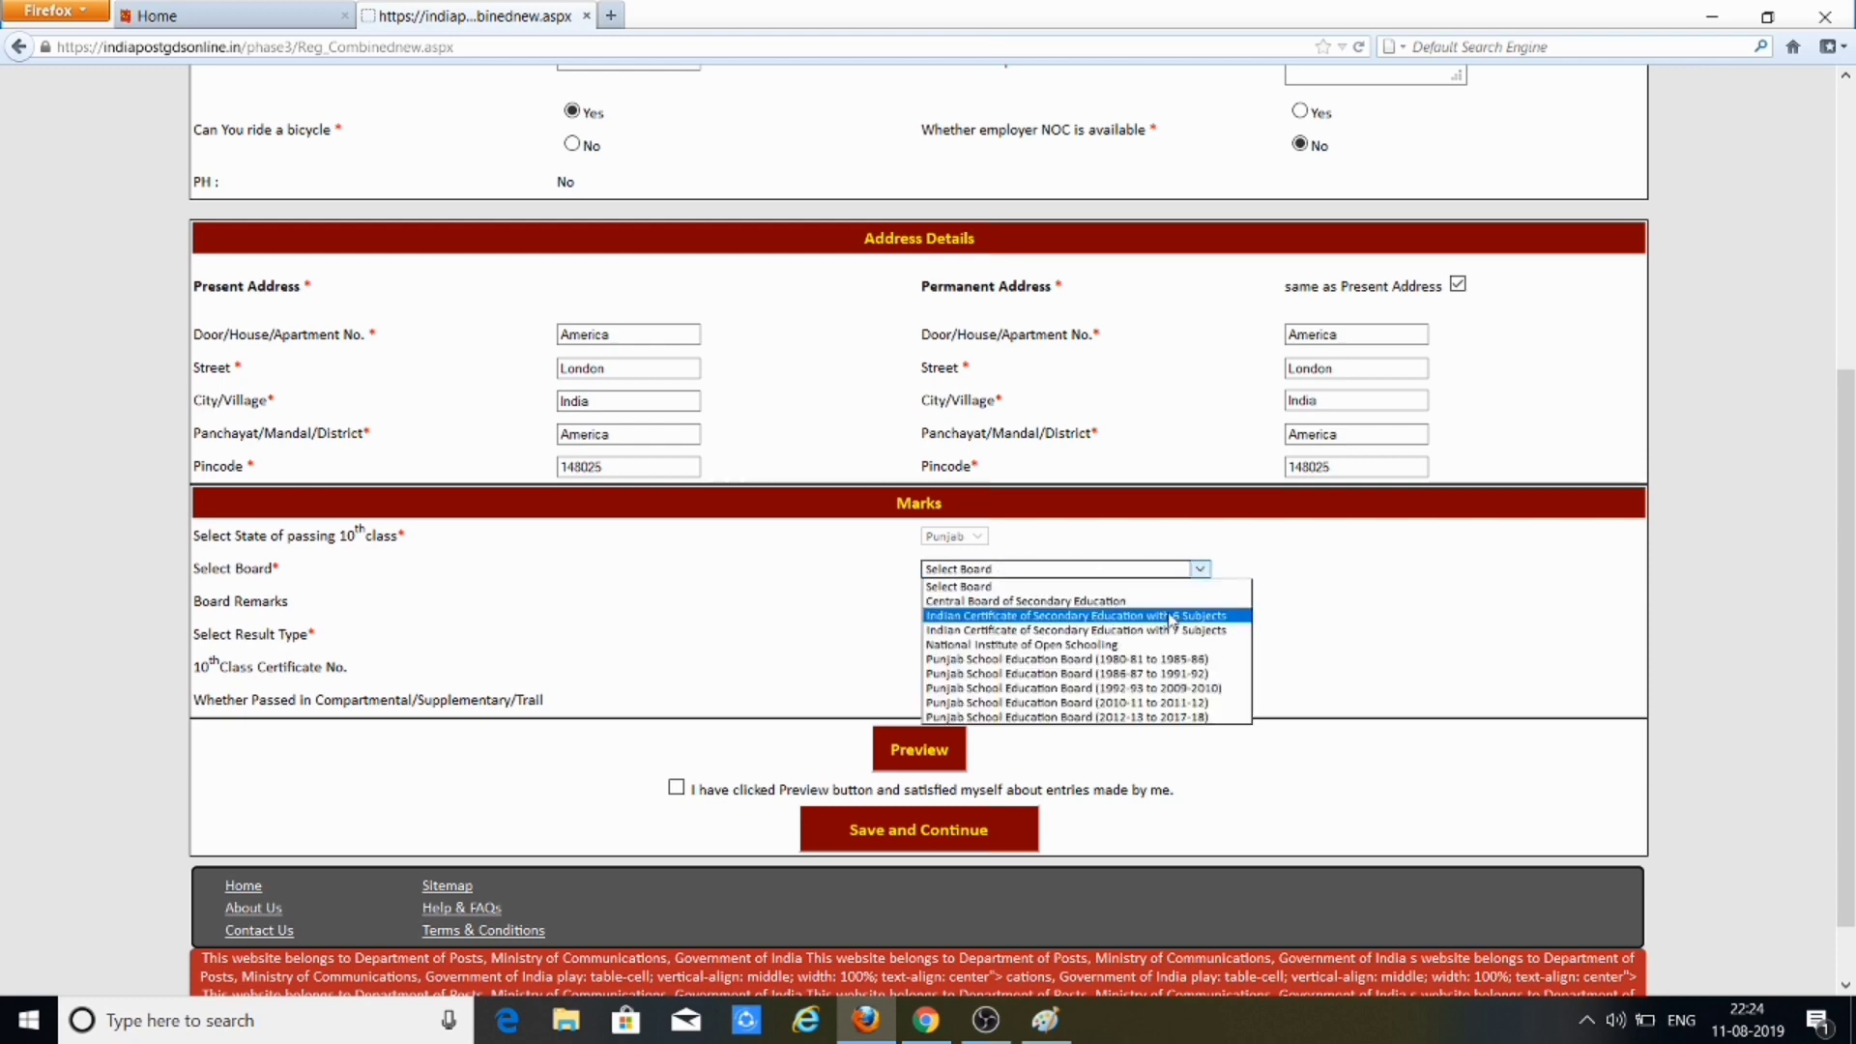
click(1167, 718)
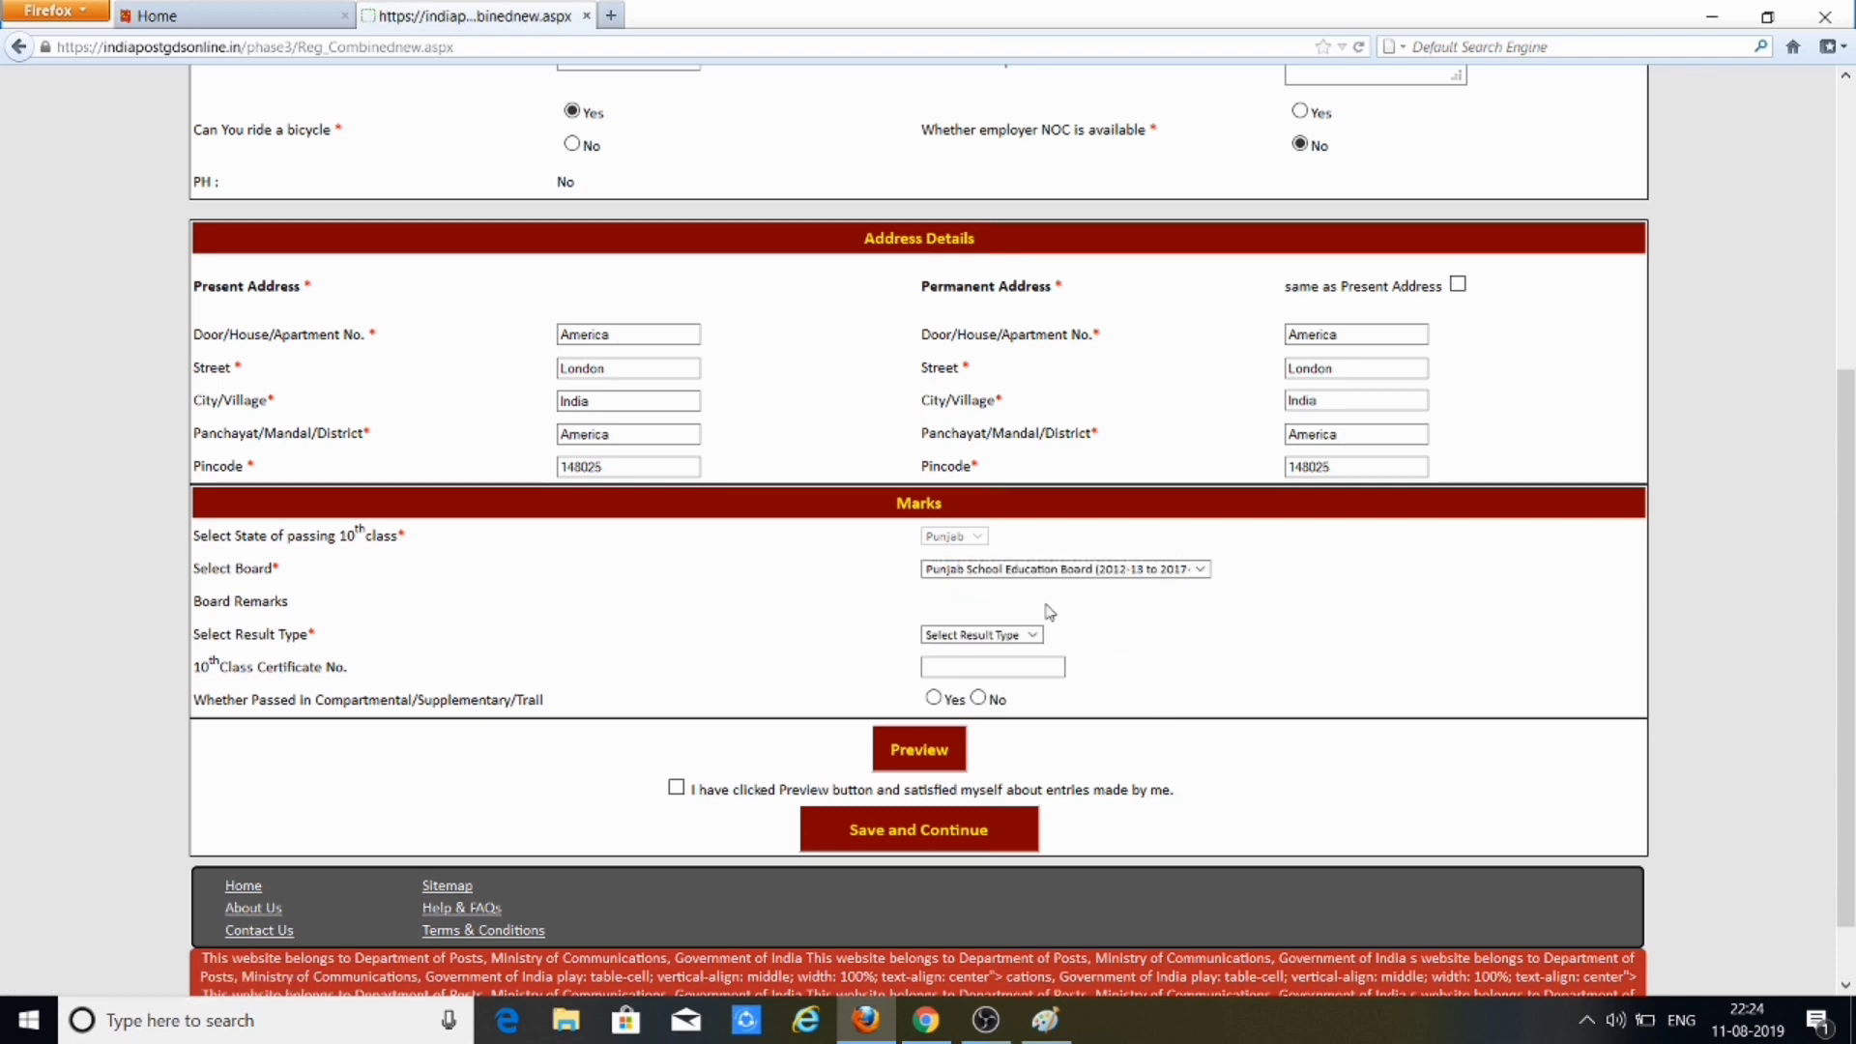
click(1033, 639)
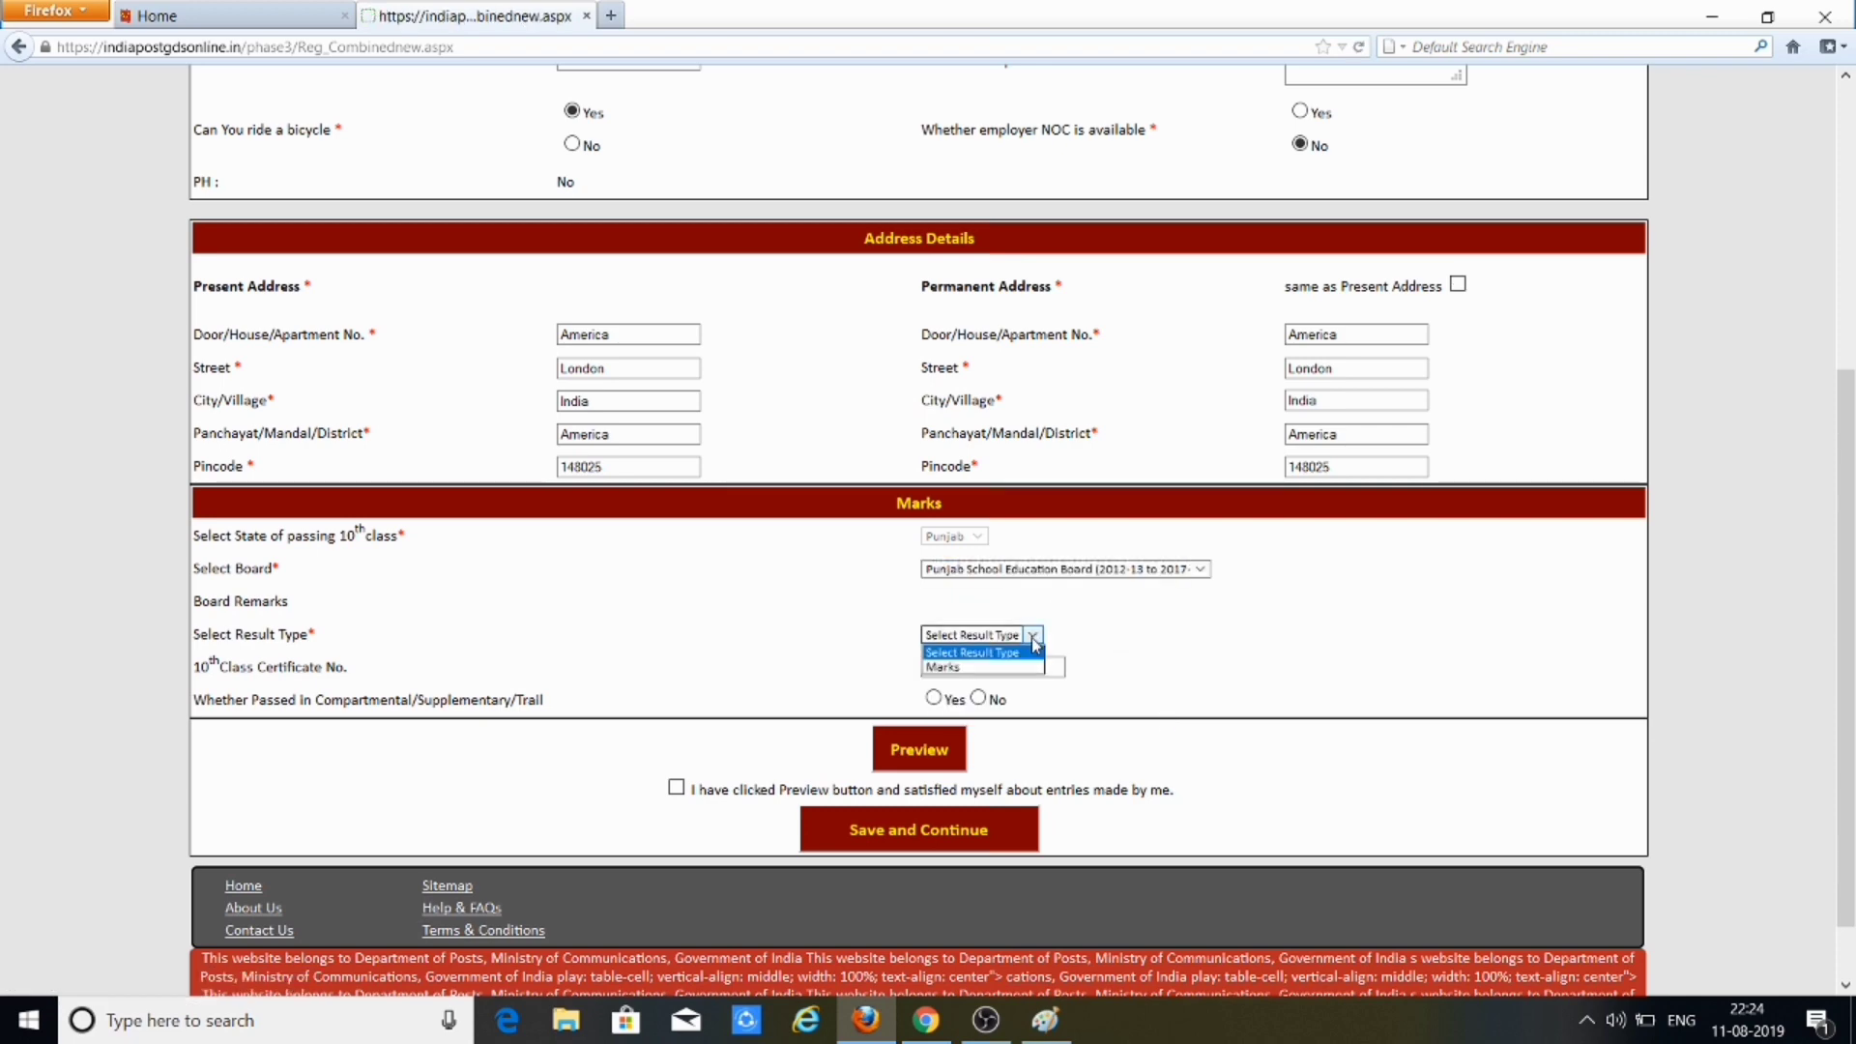
click(1009, 668)
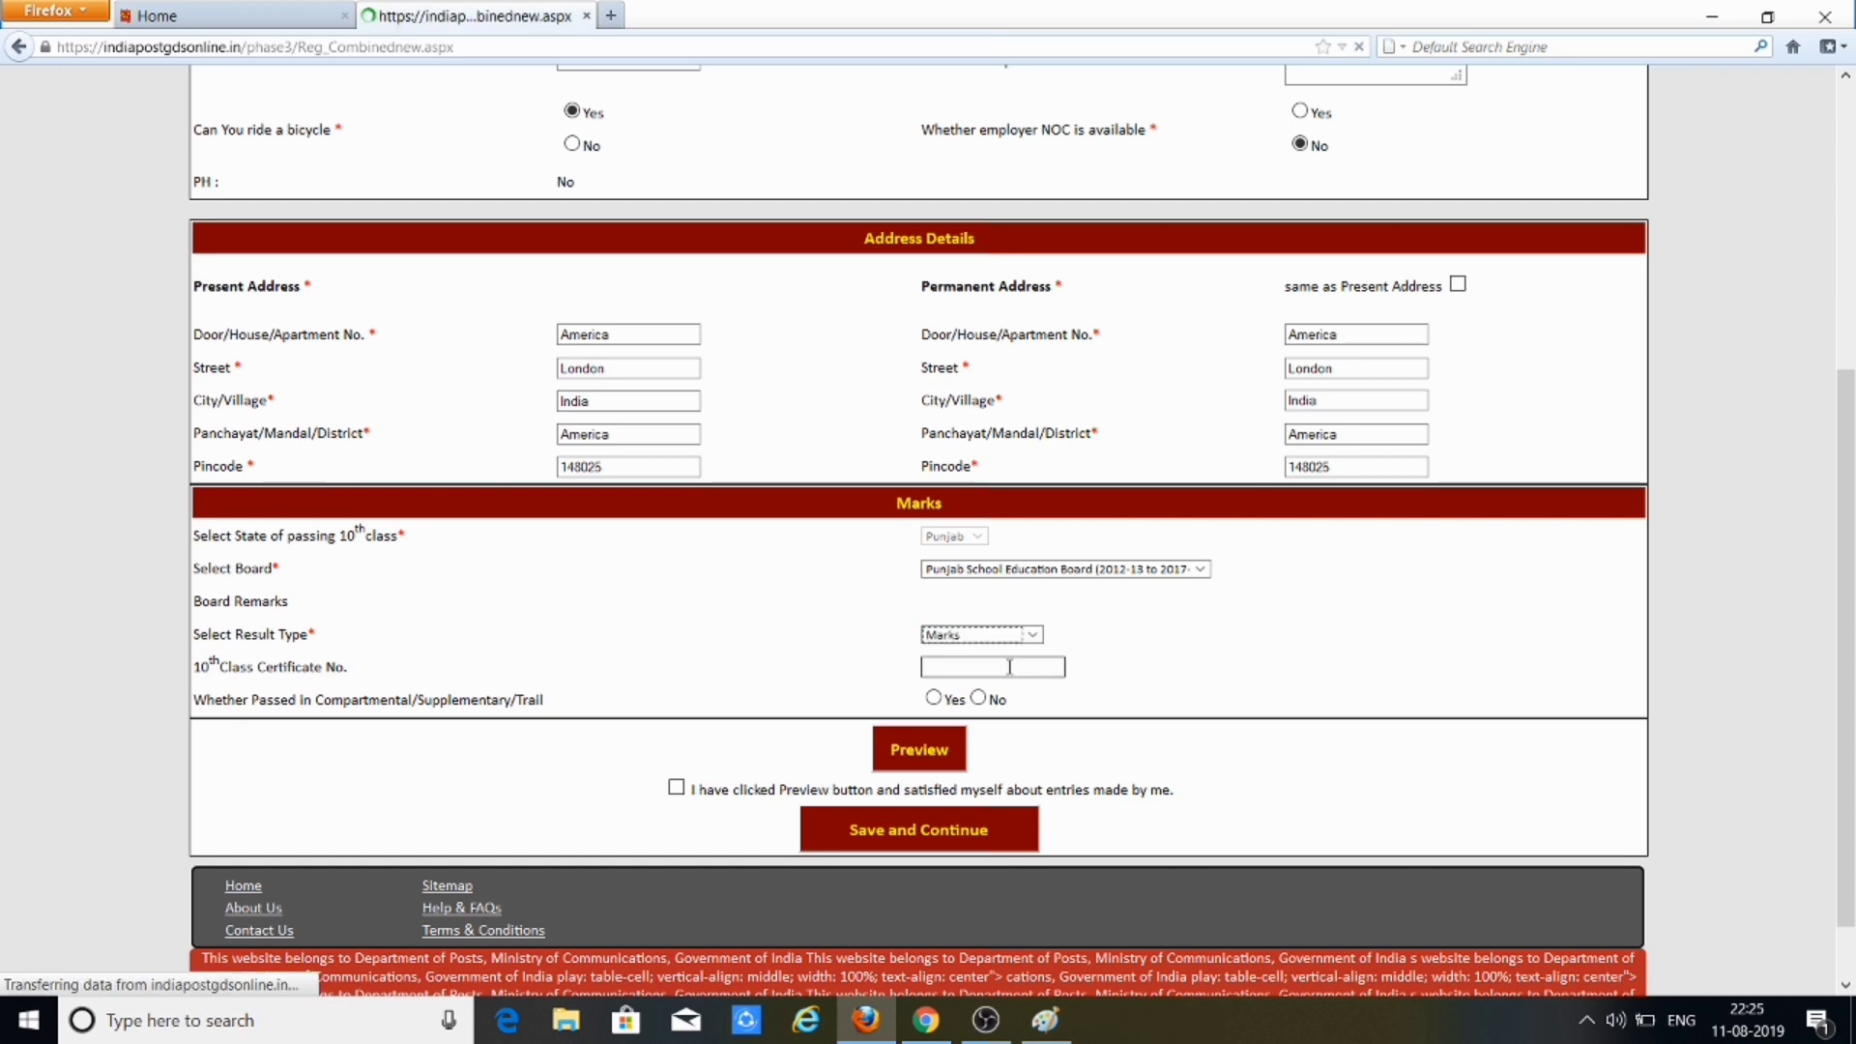
click(776, 668)
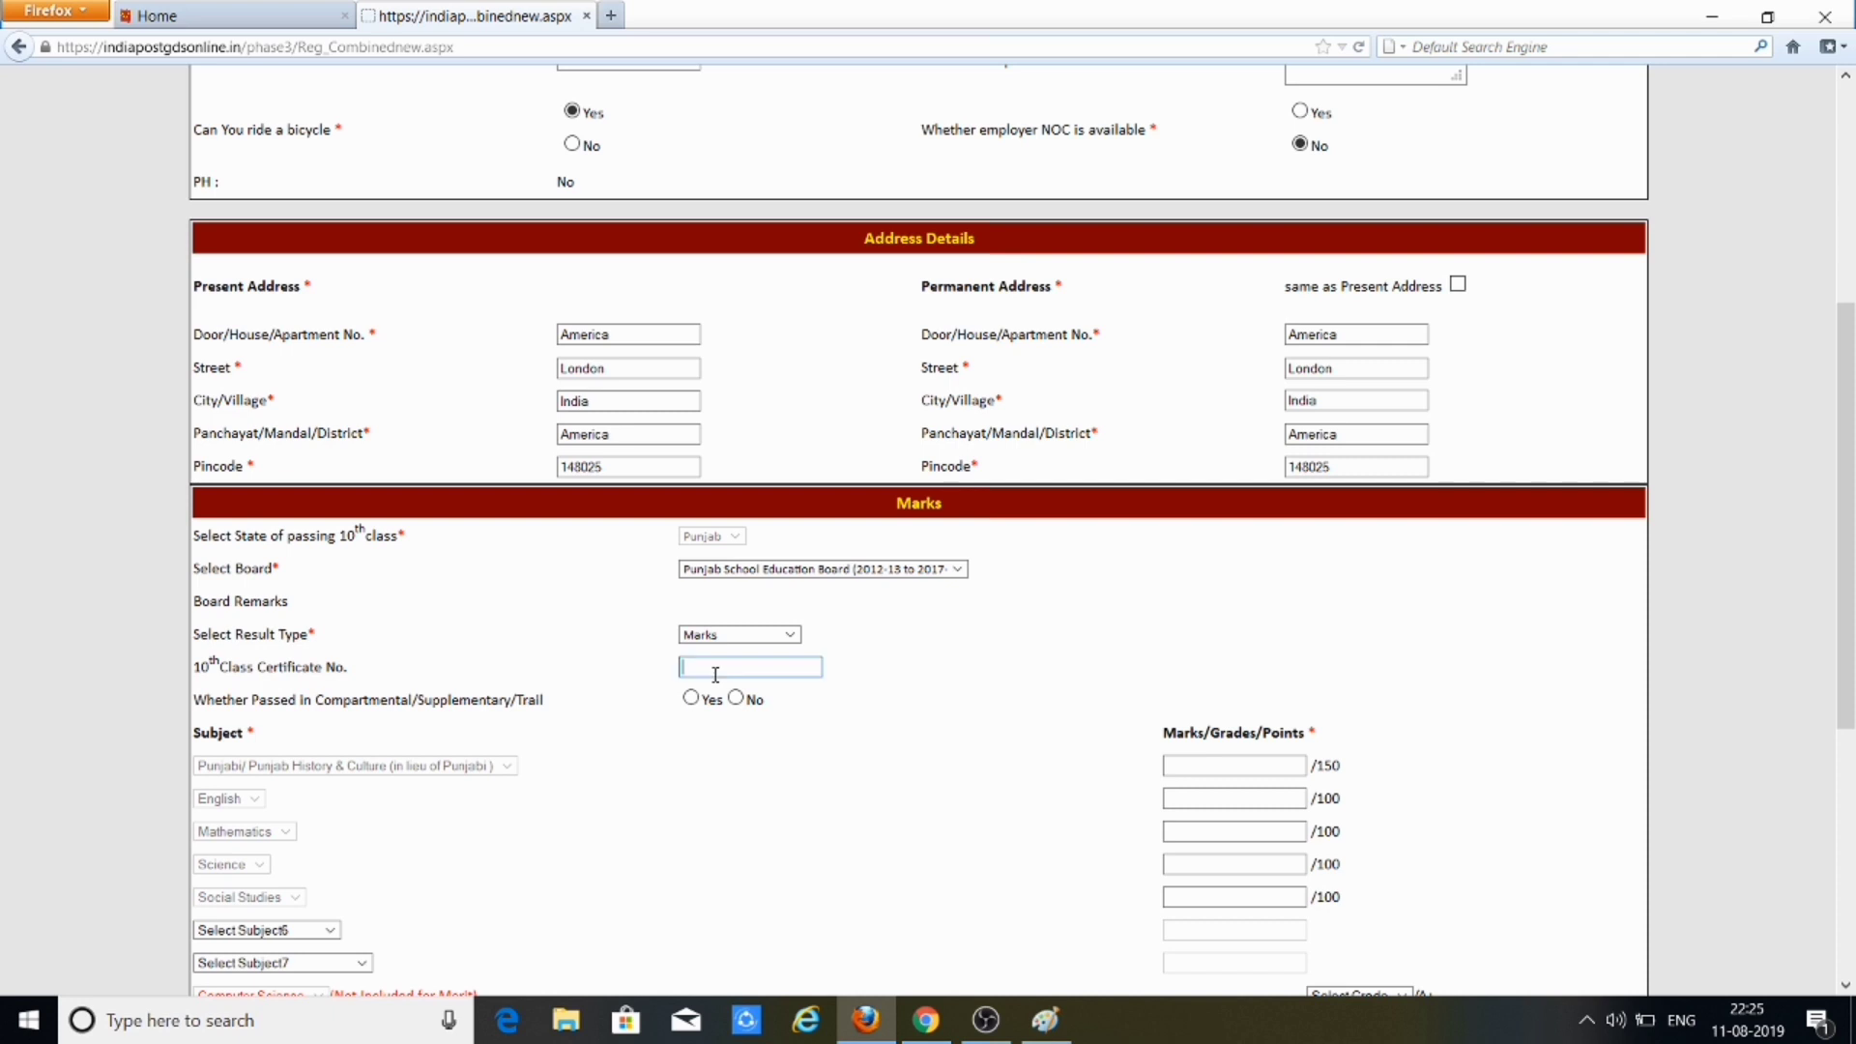
text(20192020)
scroll(688, 767, down, 2)
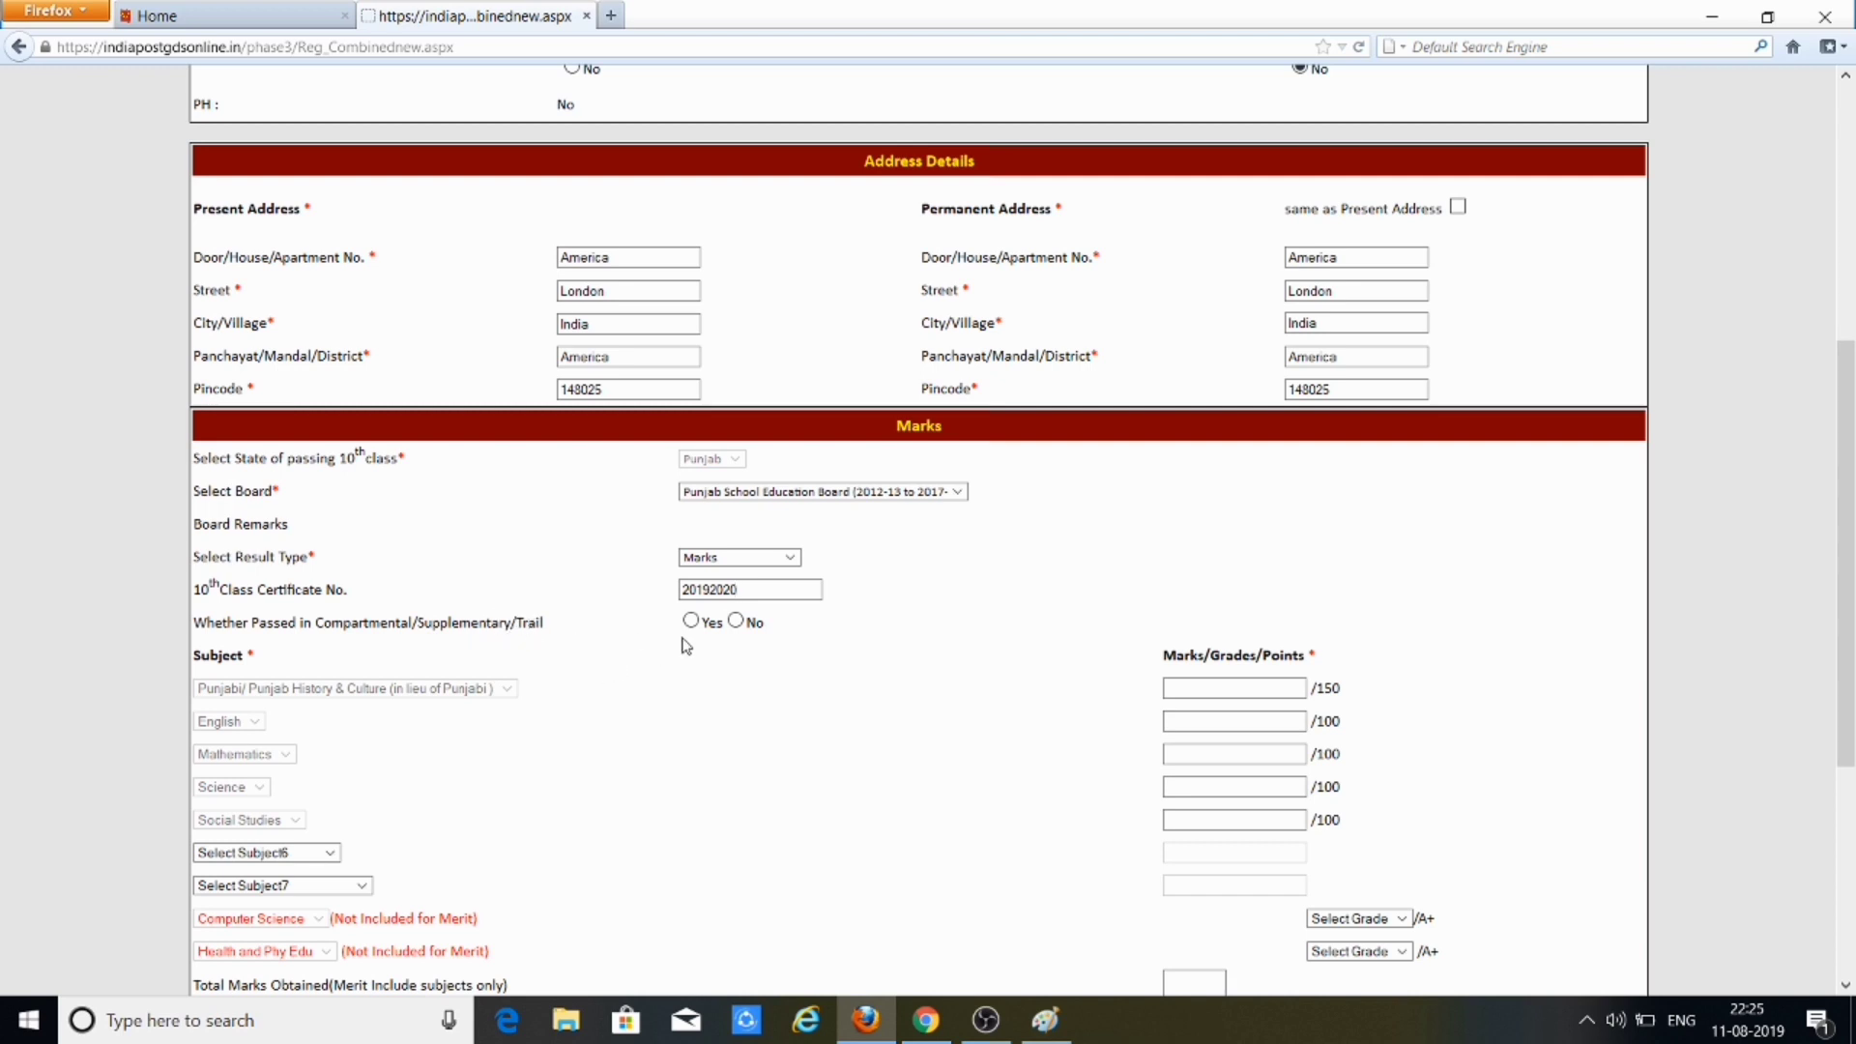
mouse_move(720, 636)
Enter subject marks 140, 90, 95, 96 and 98 for the five merit subjects.
click(1245, 690)
text(140)
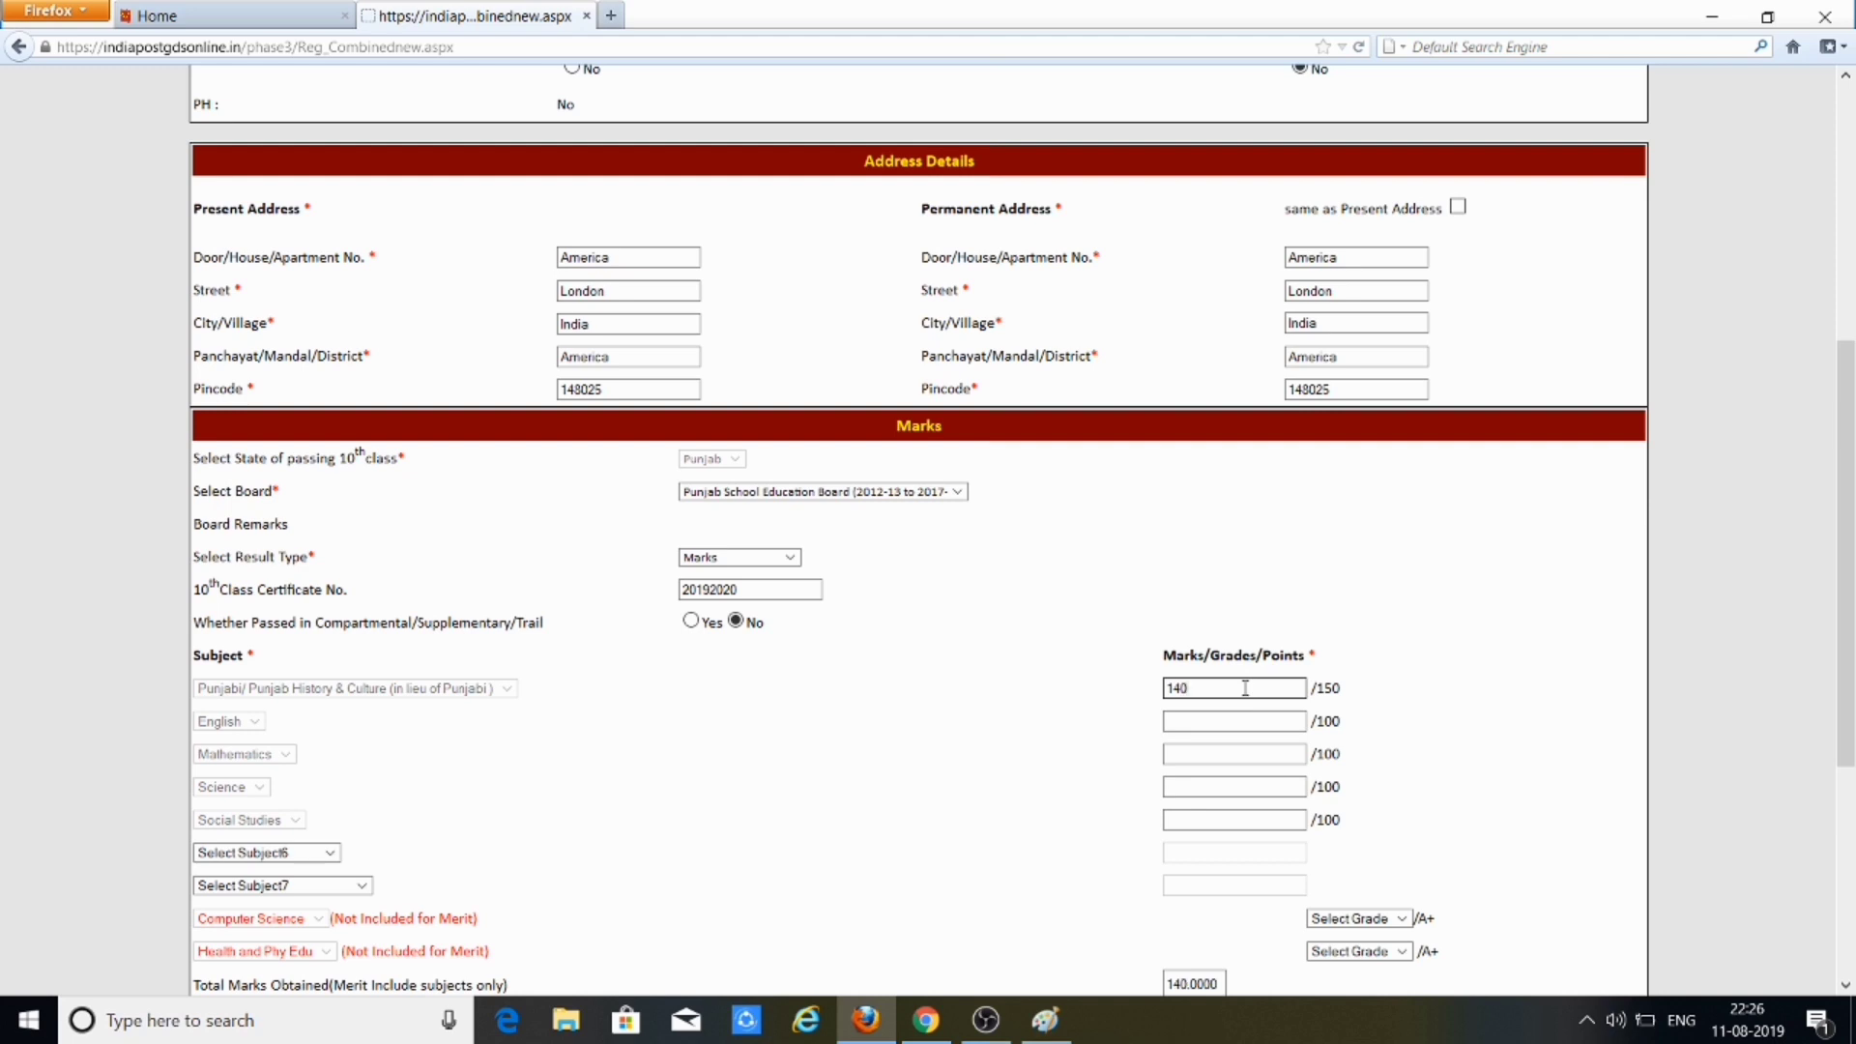
click(1255, 717)
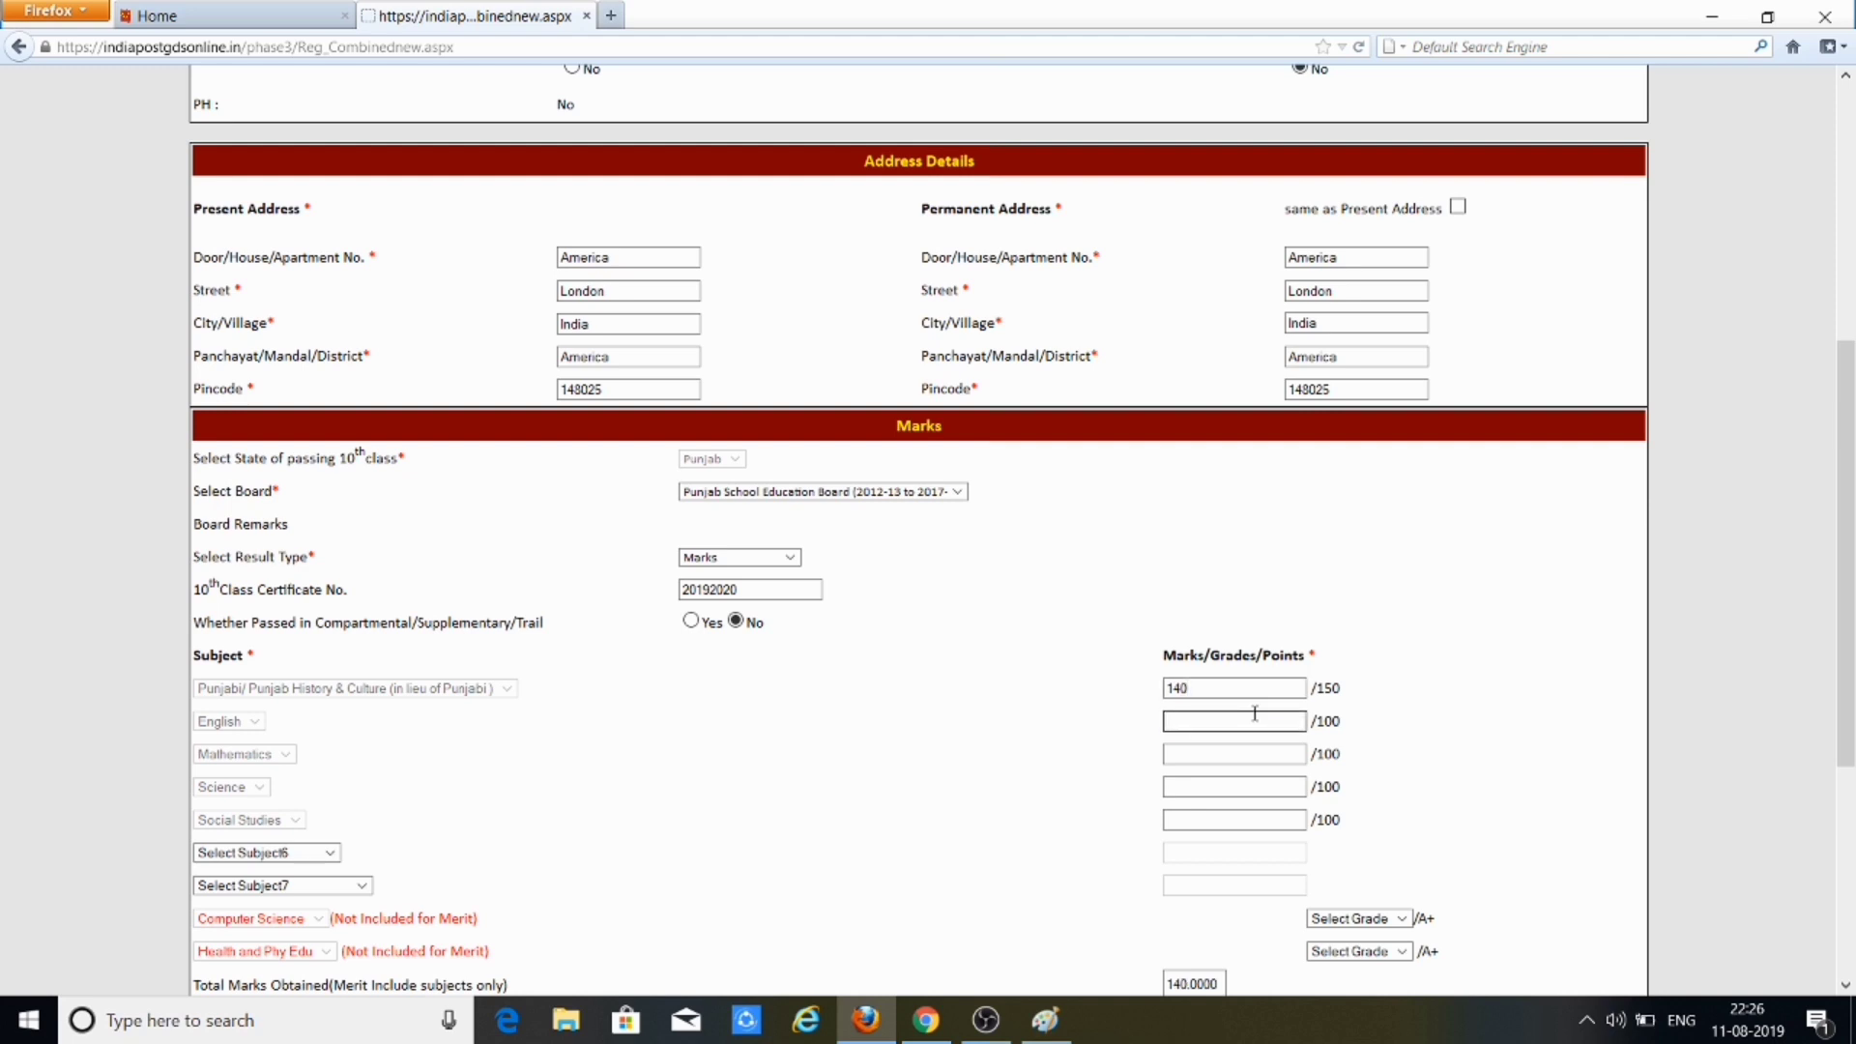
text(90)
click(1255, 754)
text(95)
click(1249, 786)
text(96)
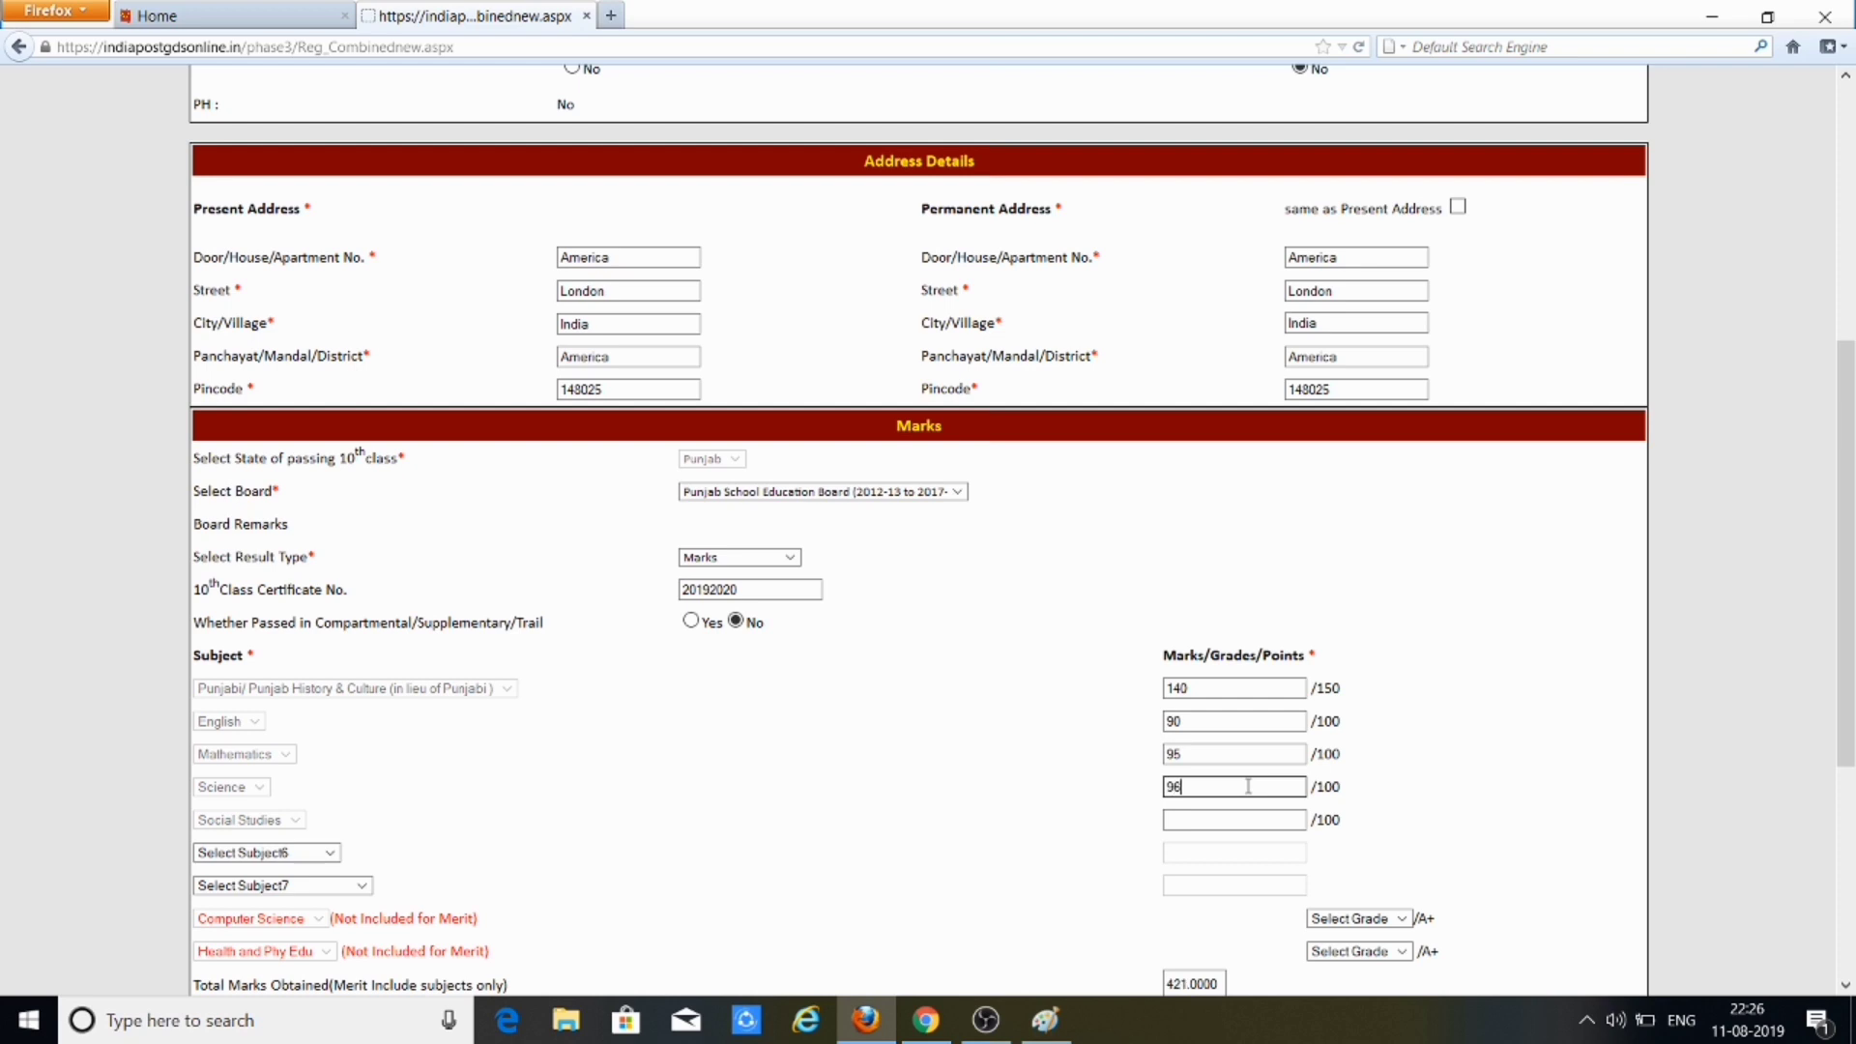
click(1249, 813)
click(1248, 820)
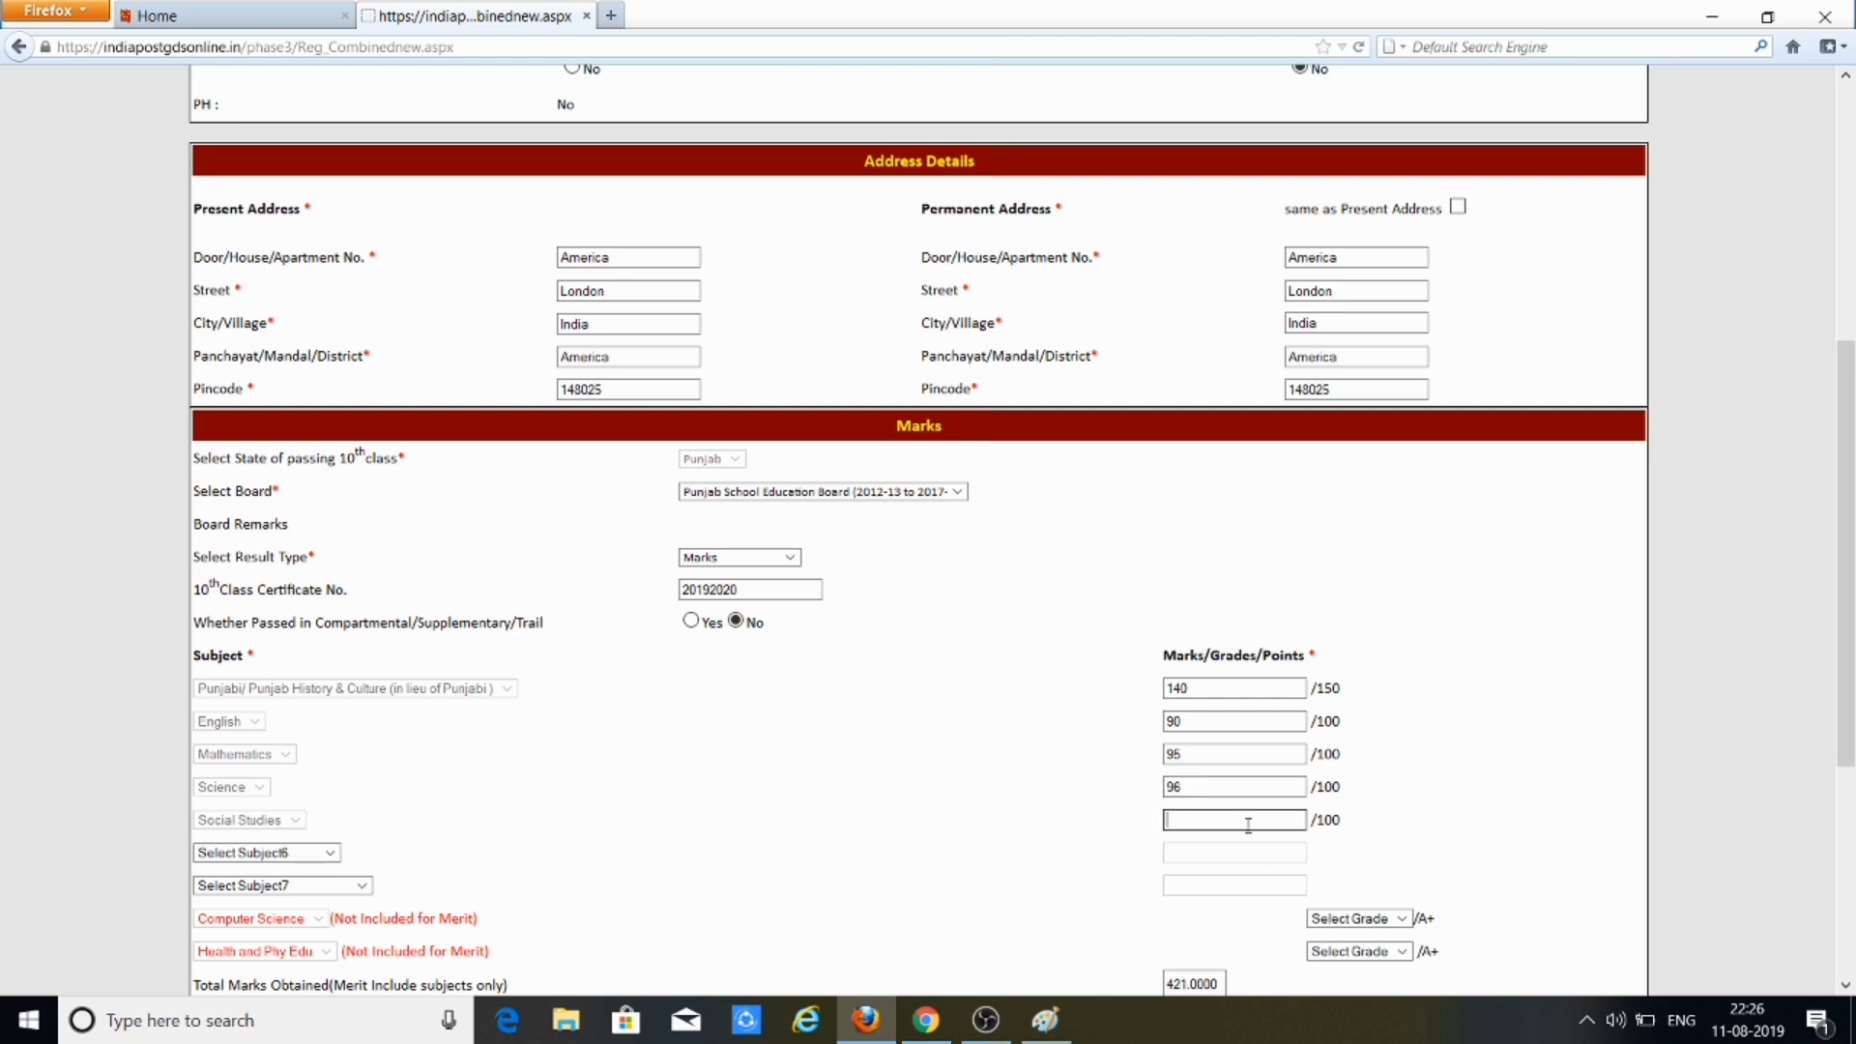
text(98)
click(926, 848)
scroll(926, 848, down, 3)
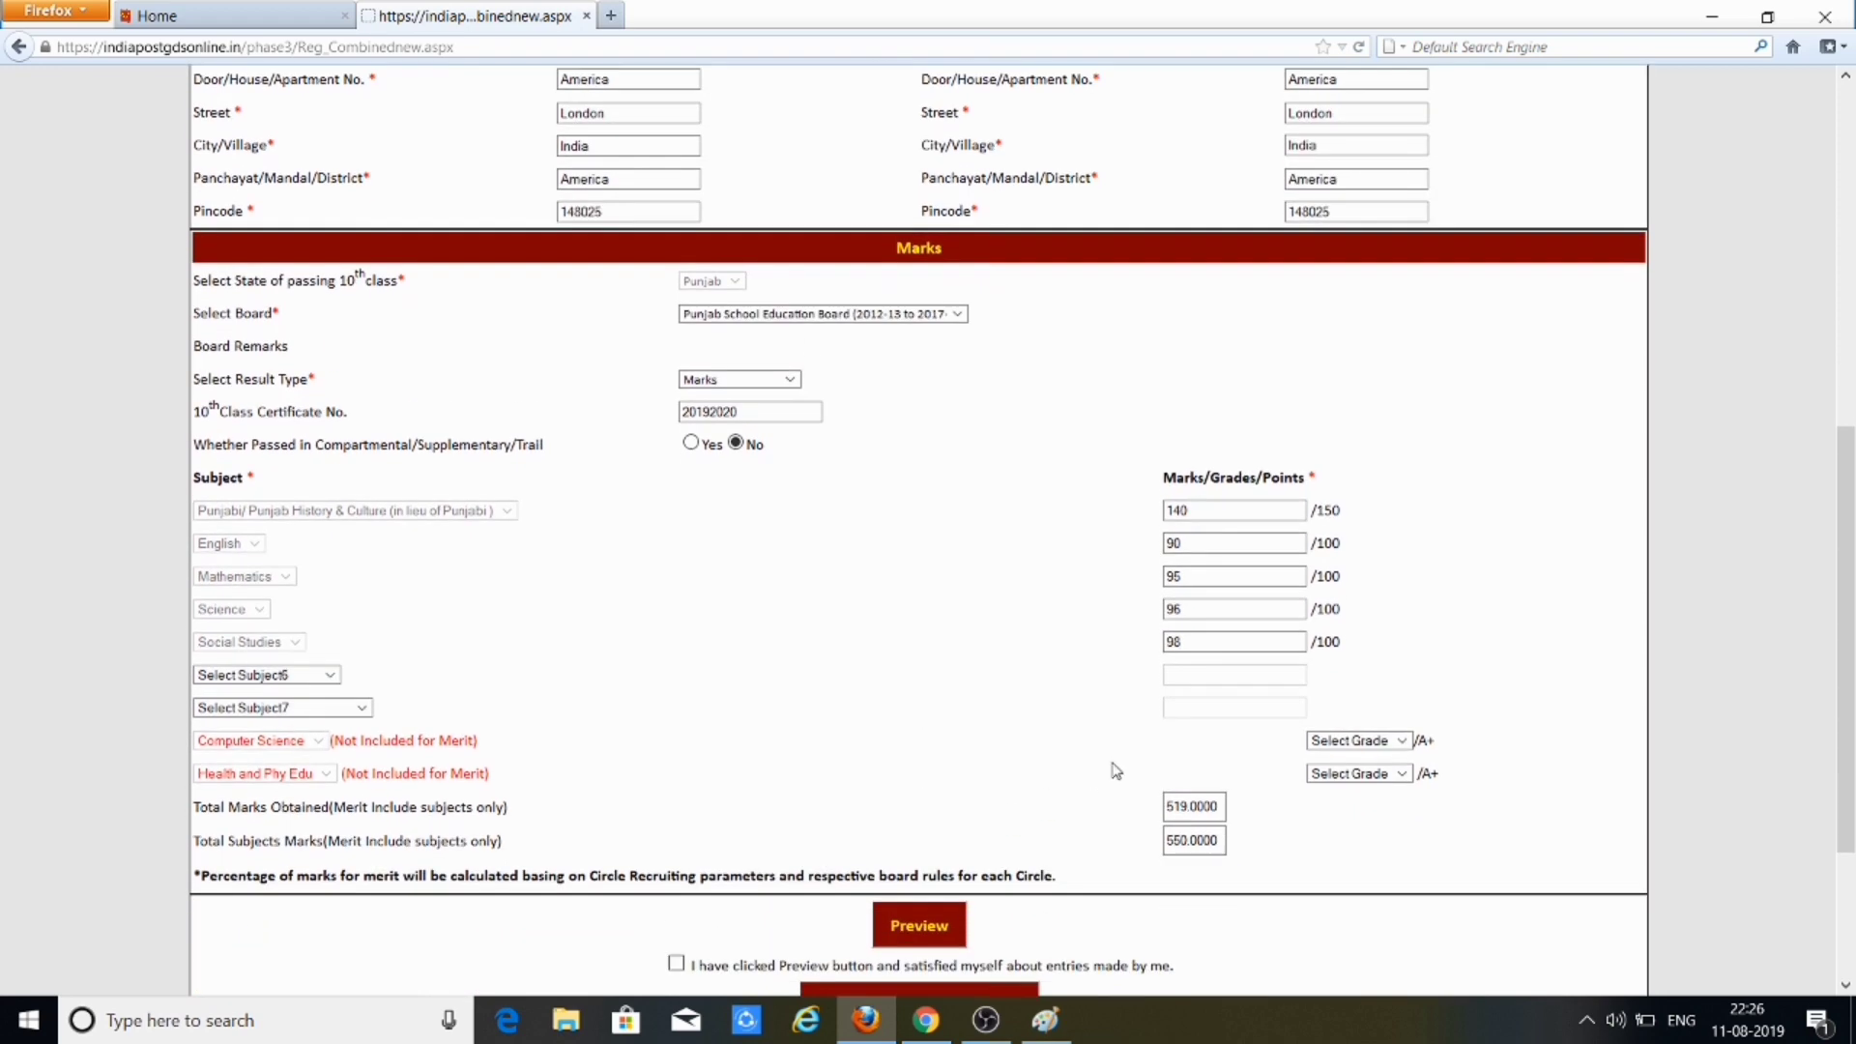
Grade Computer Science and Health and Phy Edu as A1.
click(1401, 743)
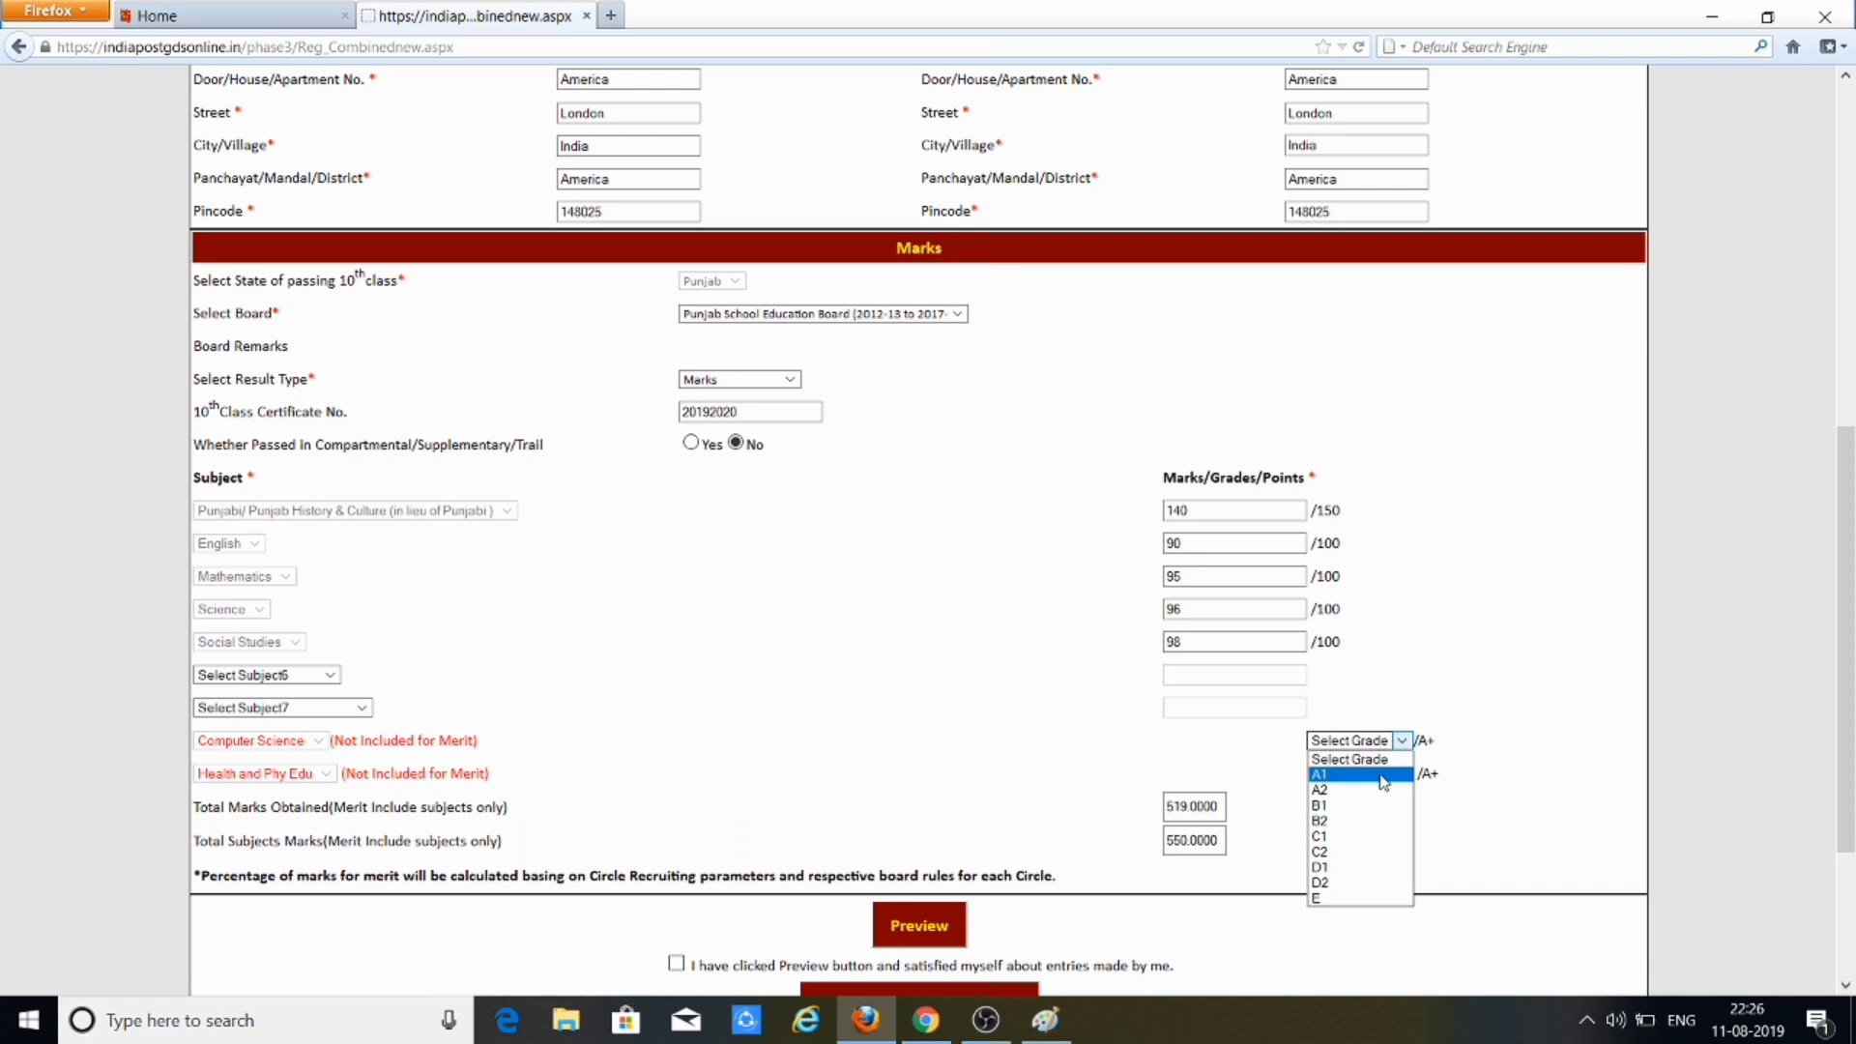
click(1383, 780)
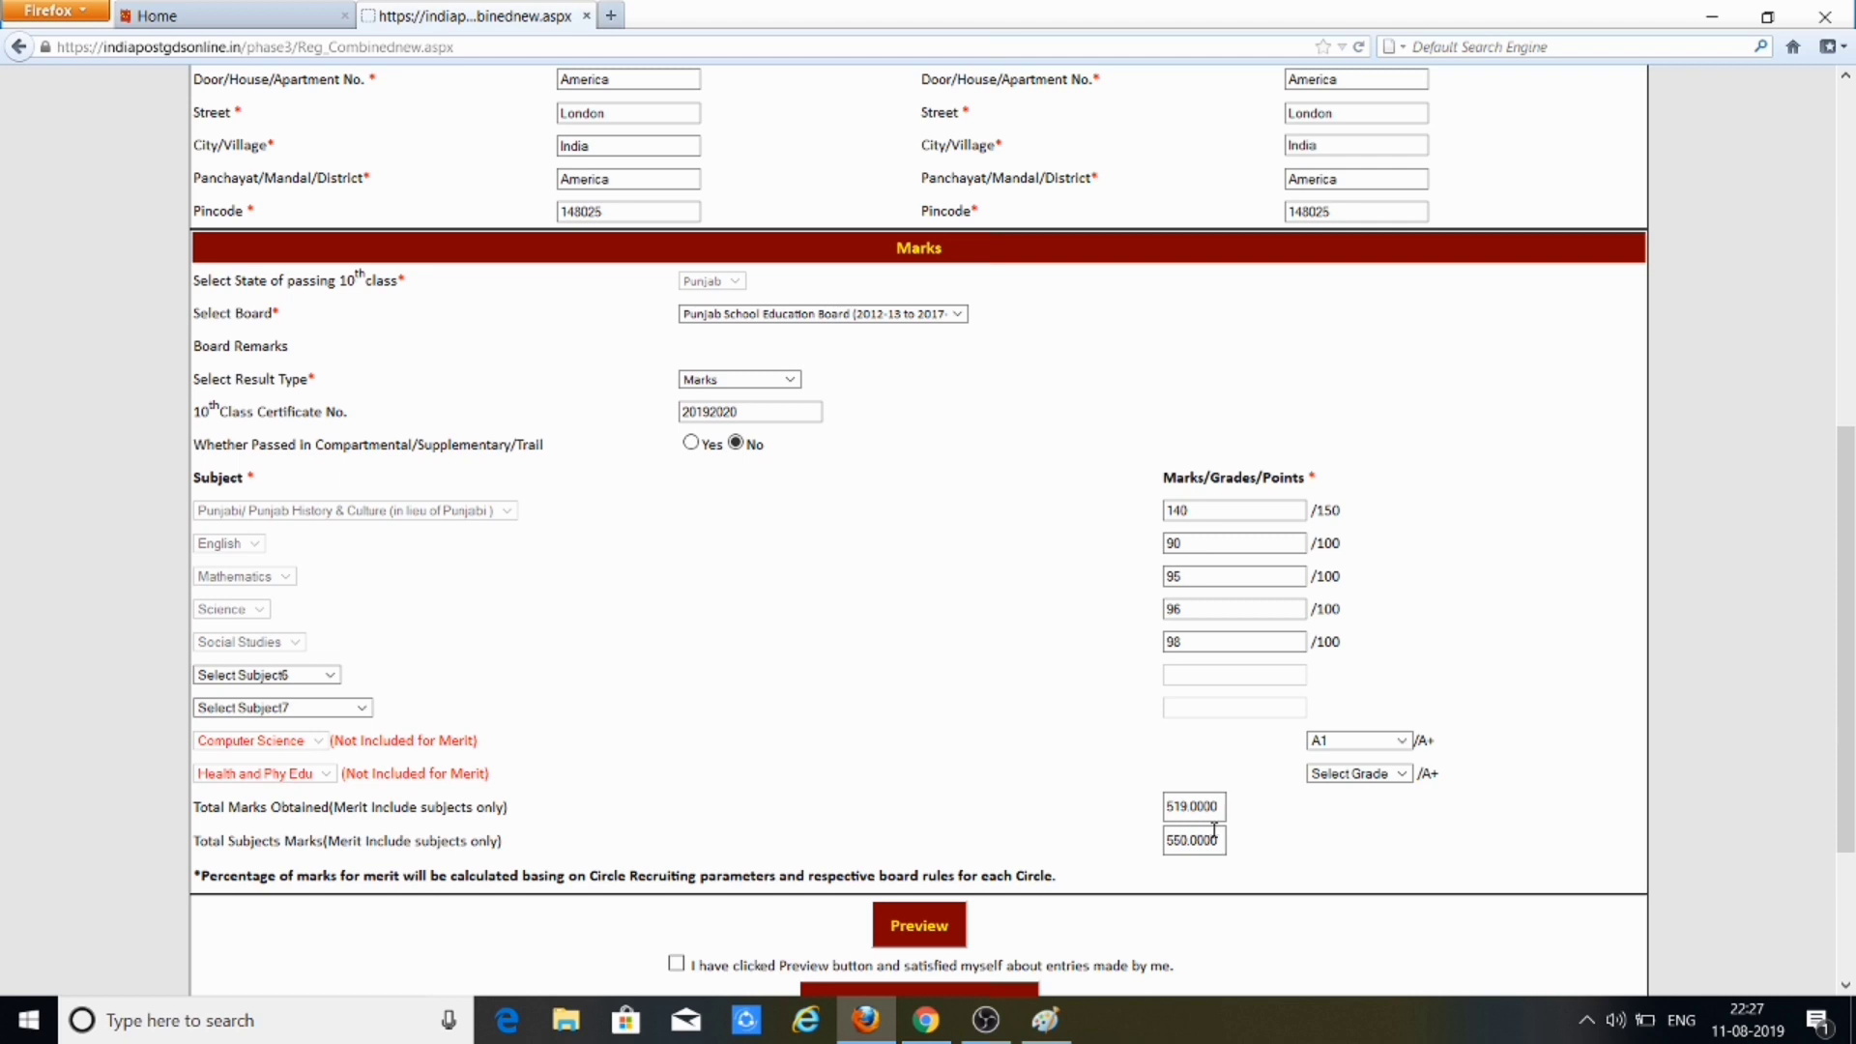
click(1402, 775)
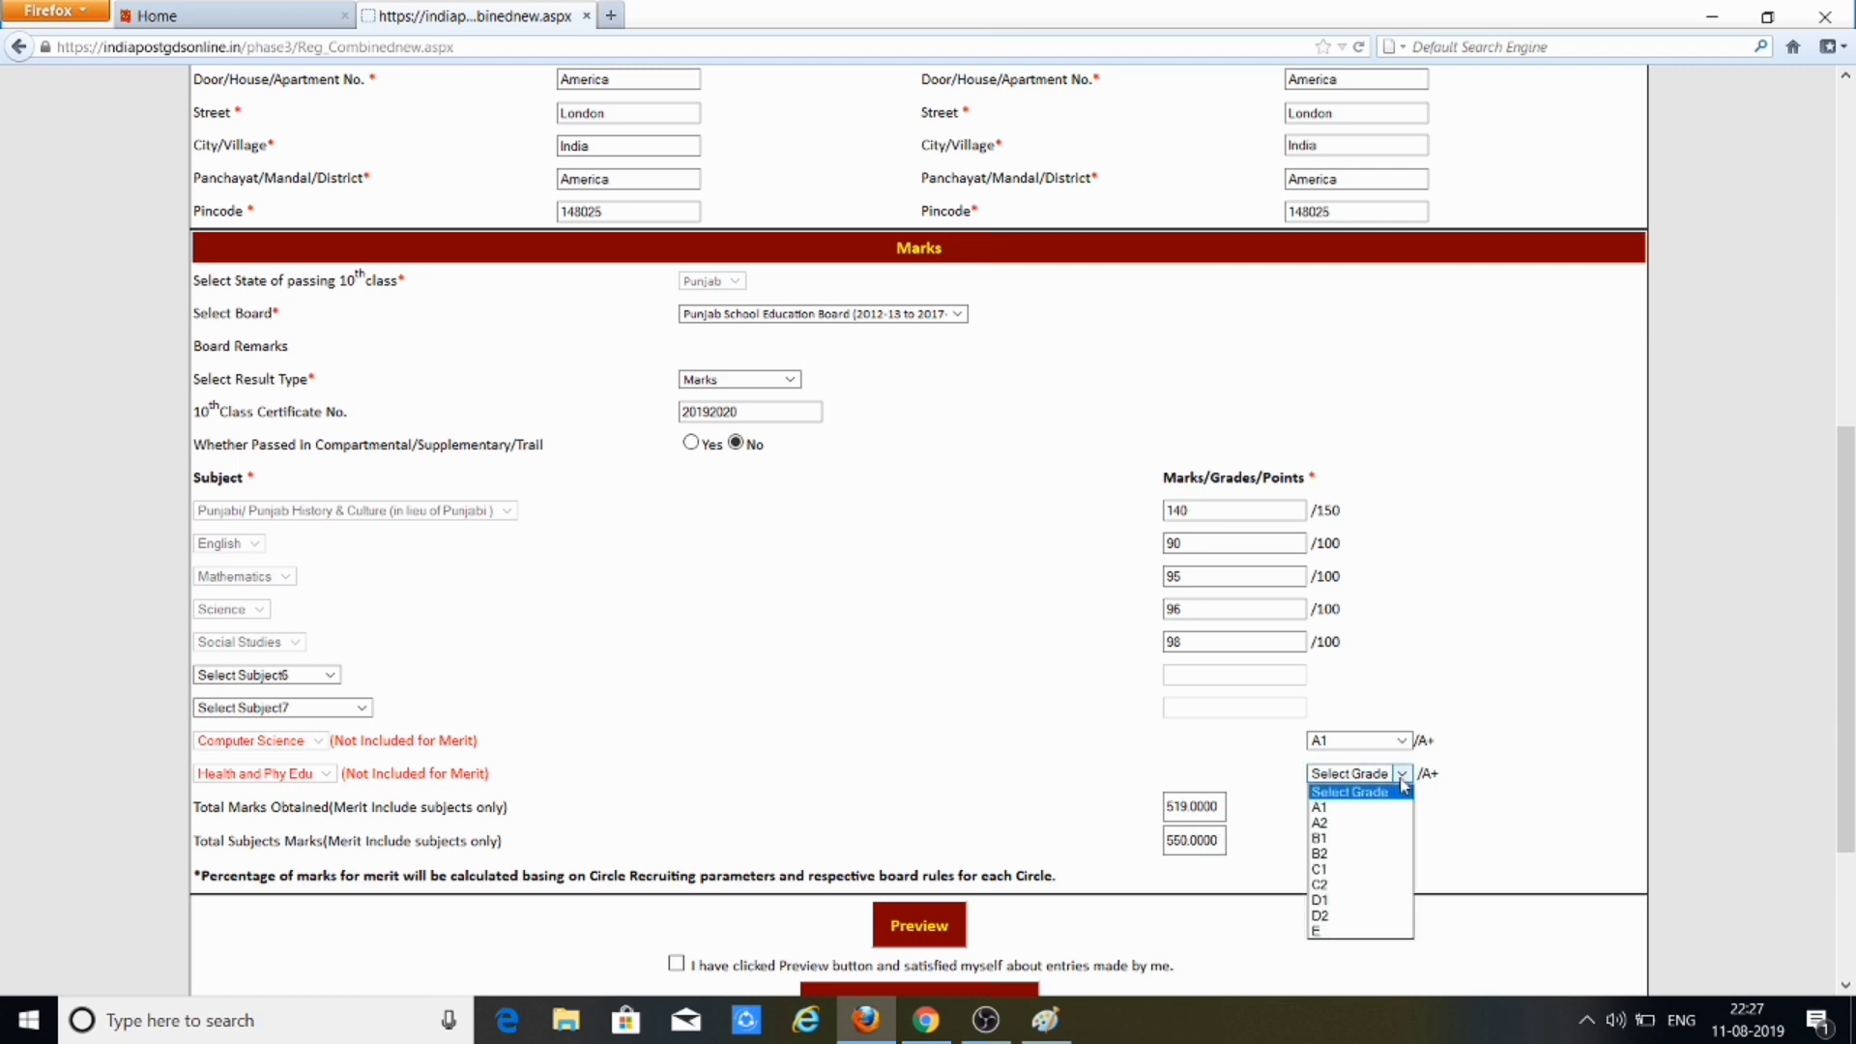
click(1364, 810)
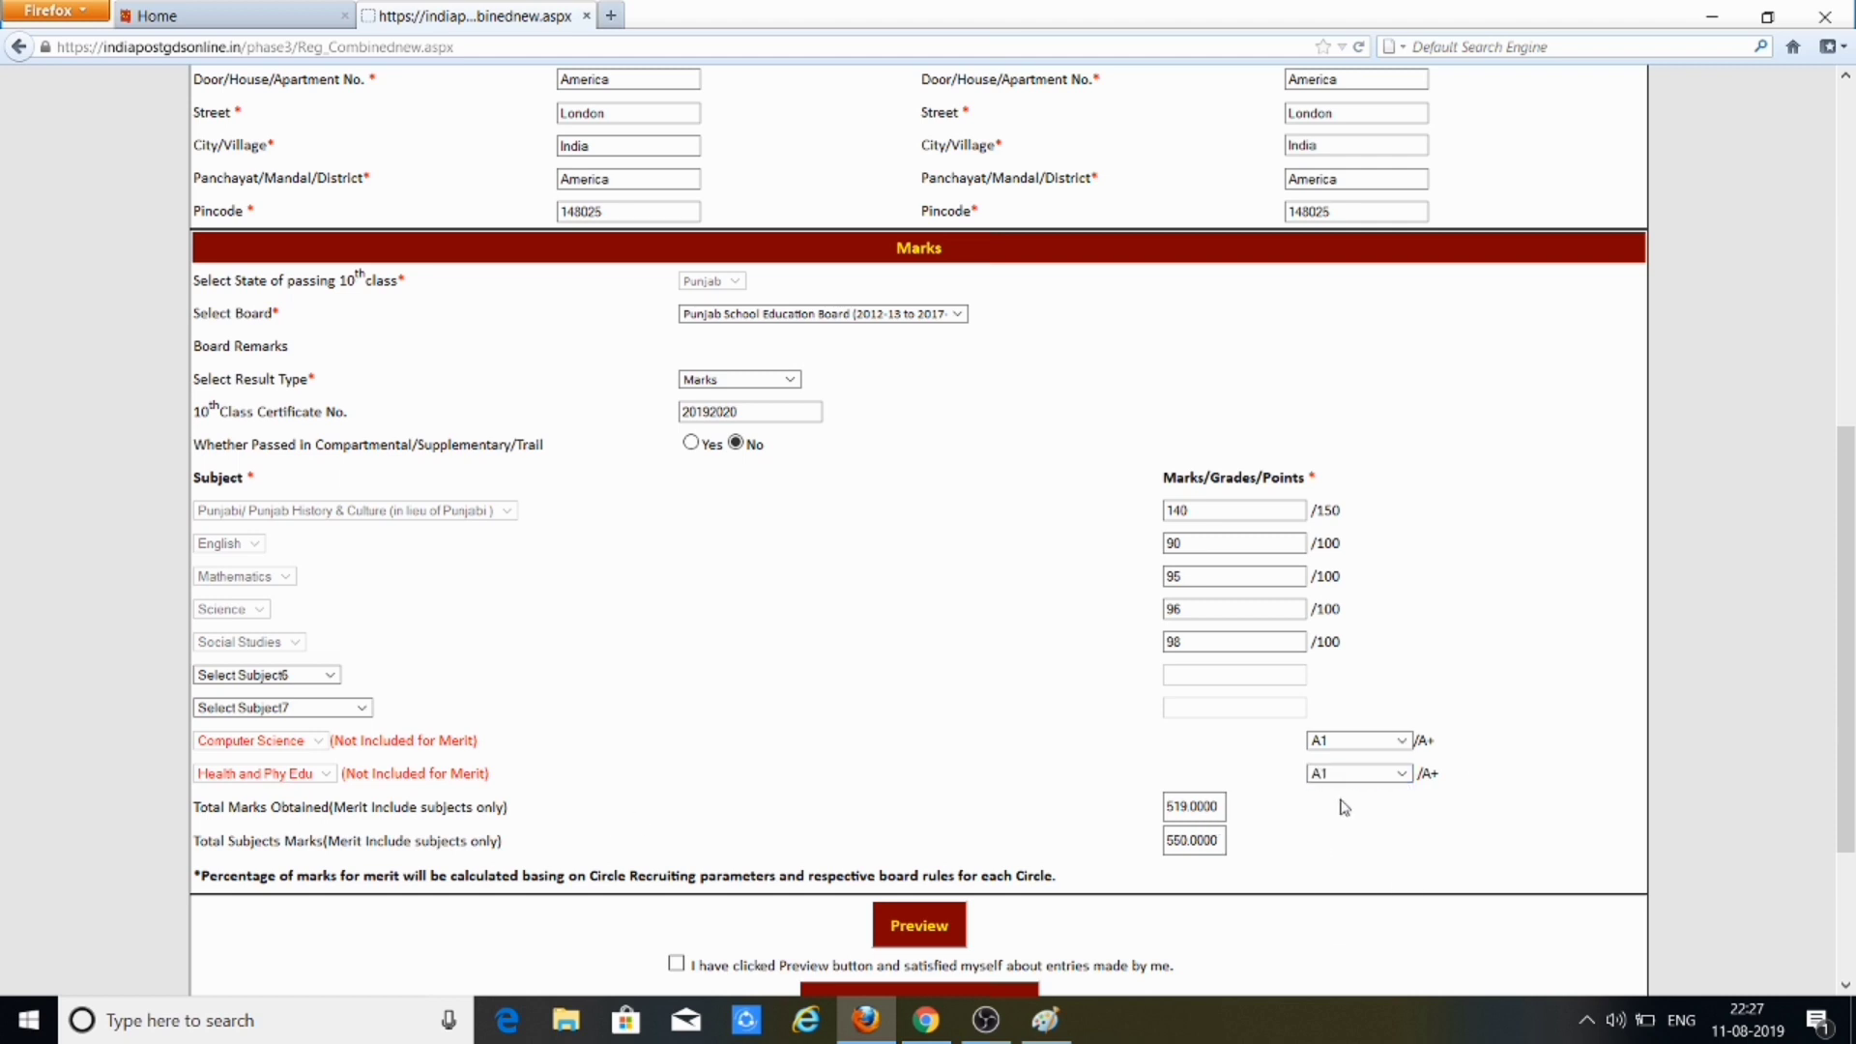
scroll(1317, 808, down, 2)
scroll(1317, 808, down, 1)
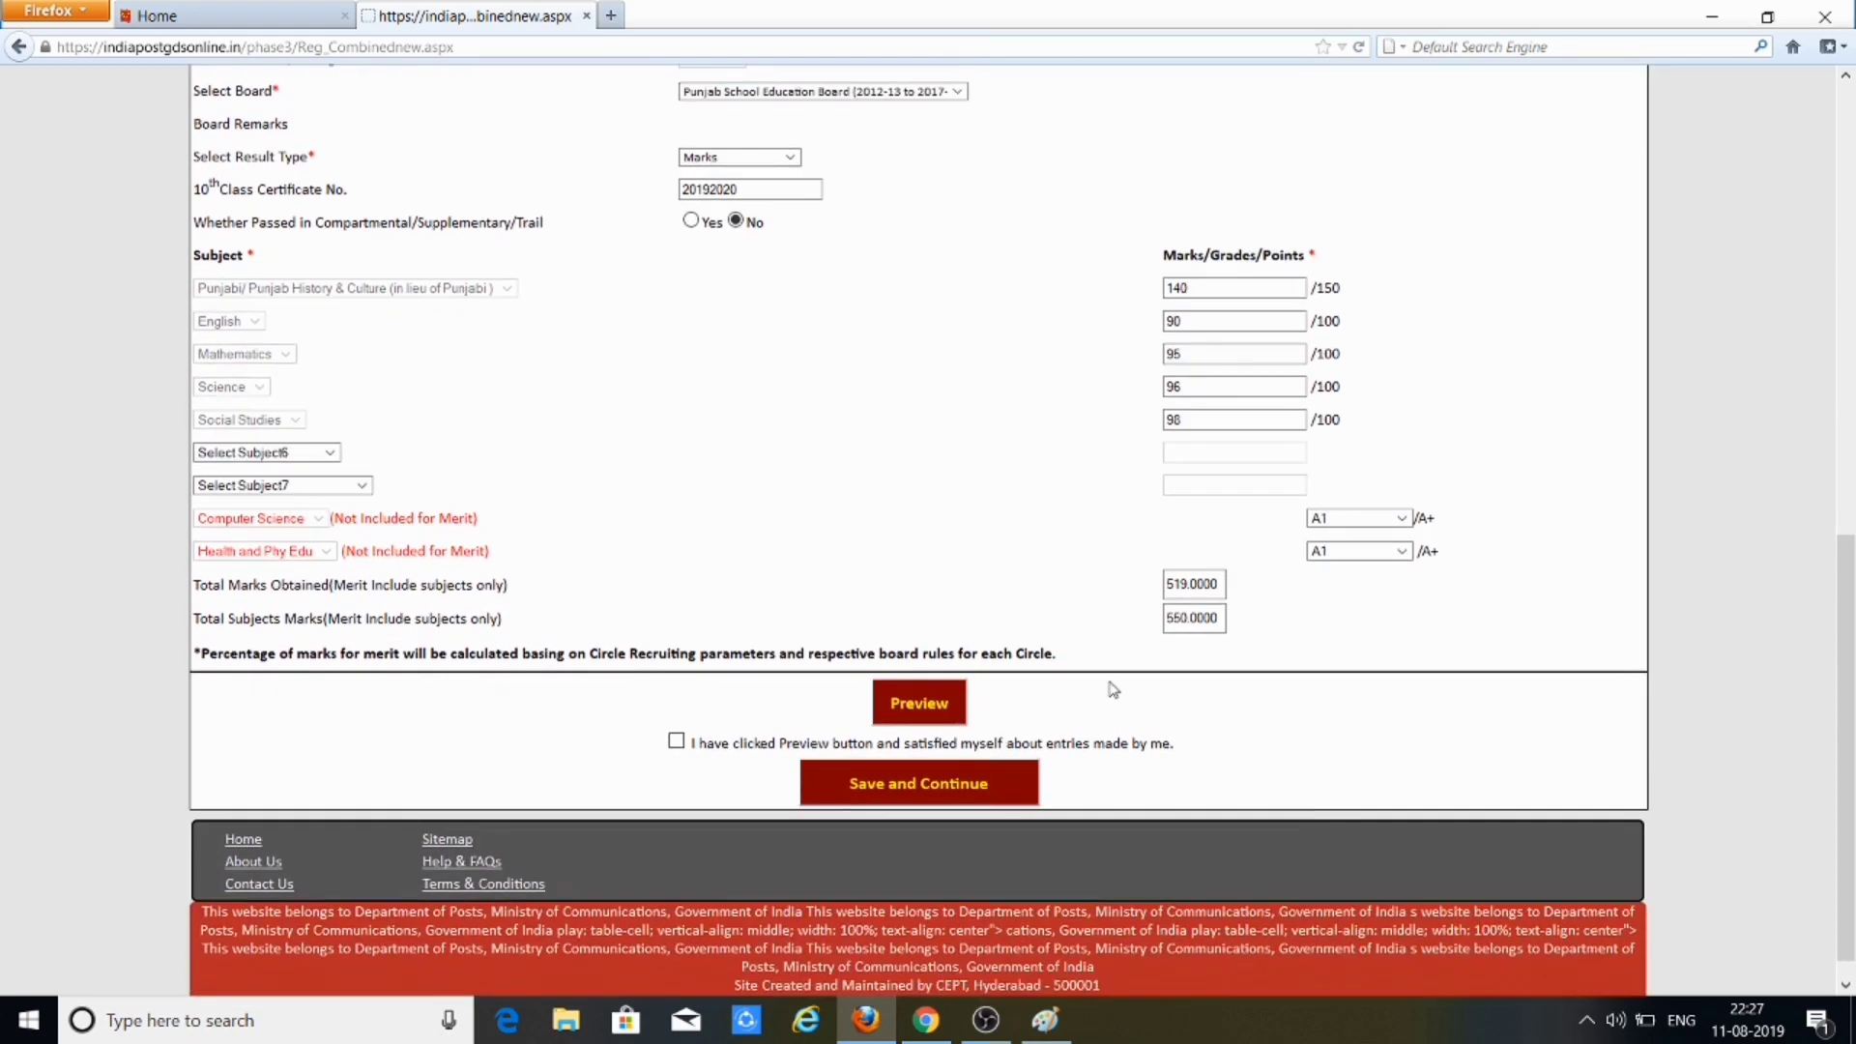
click(679, 744)
click(899, 791)
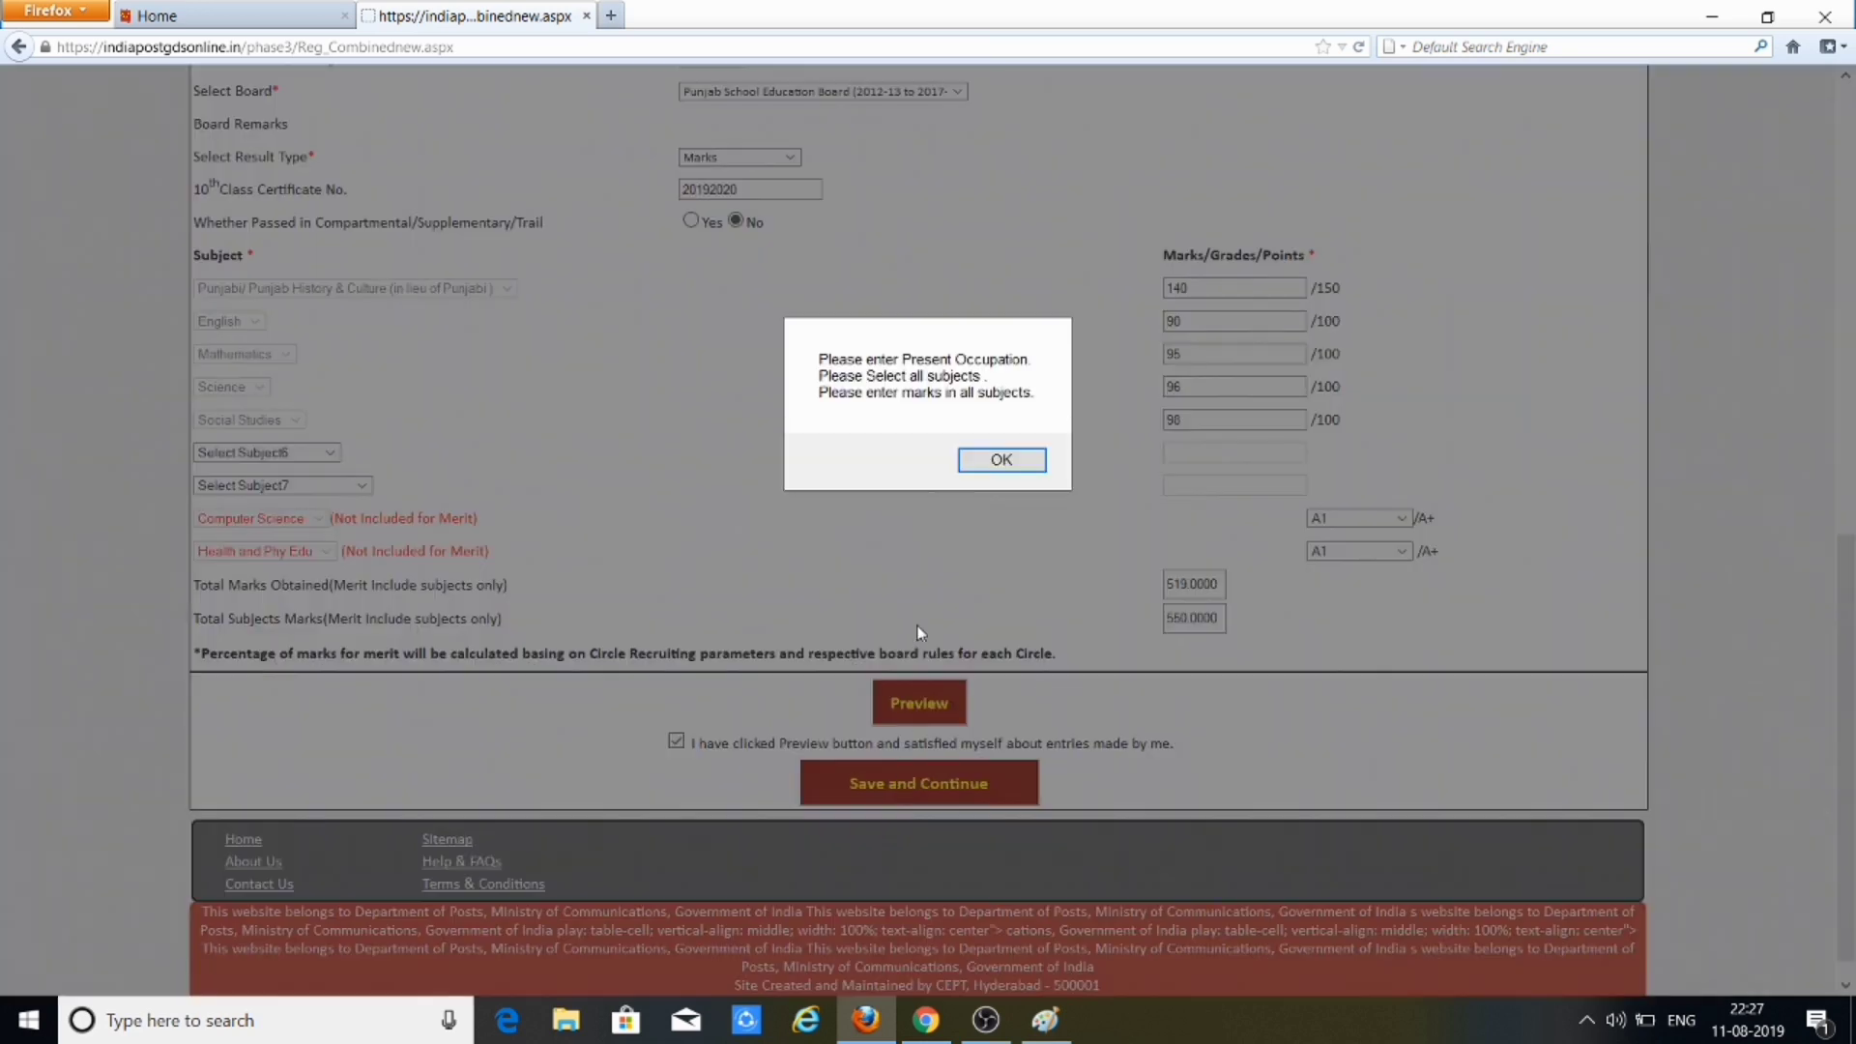
click(987, 468)
click(300, 453)
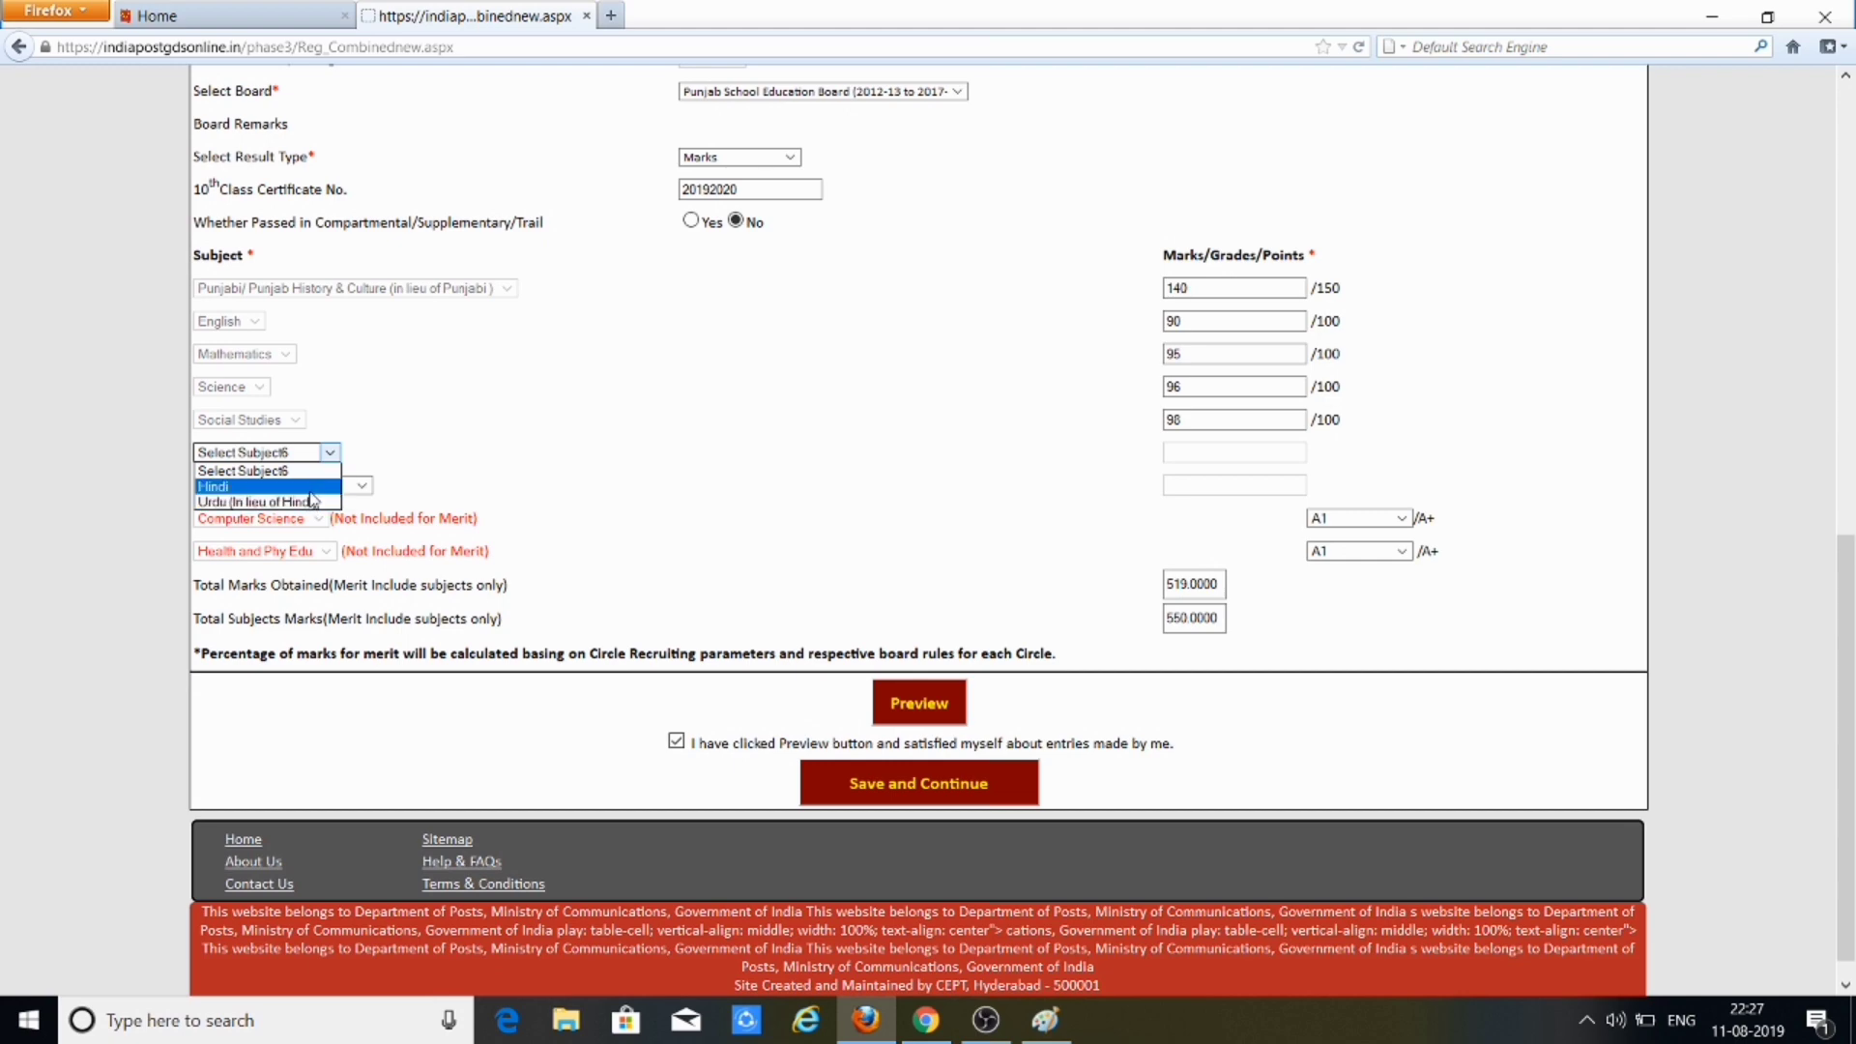
click(307, 487)
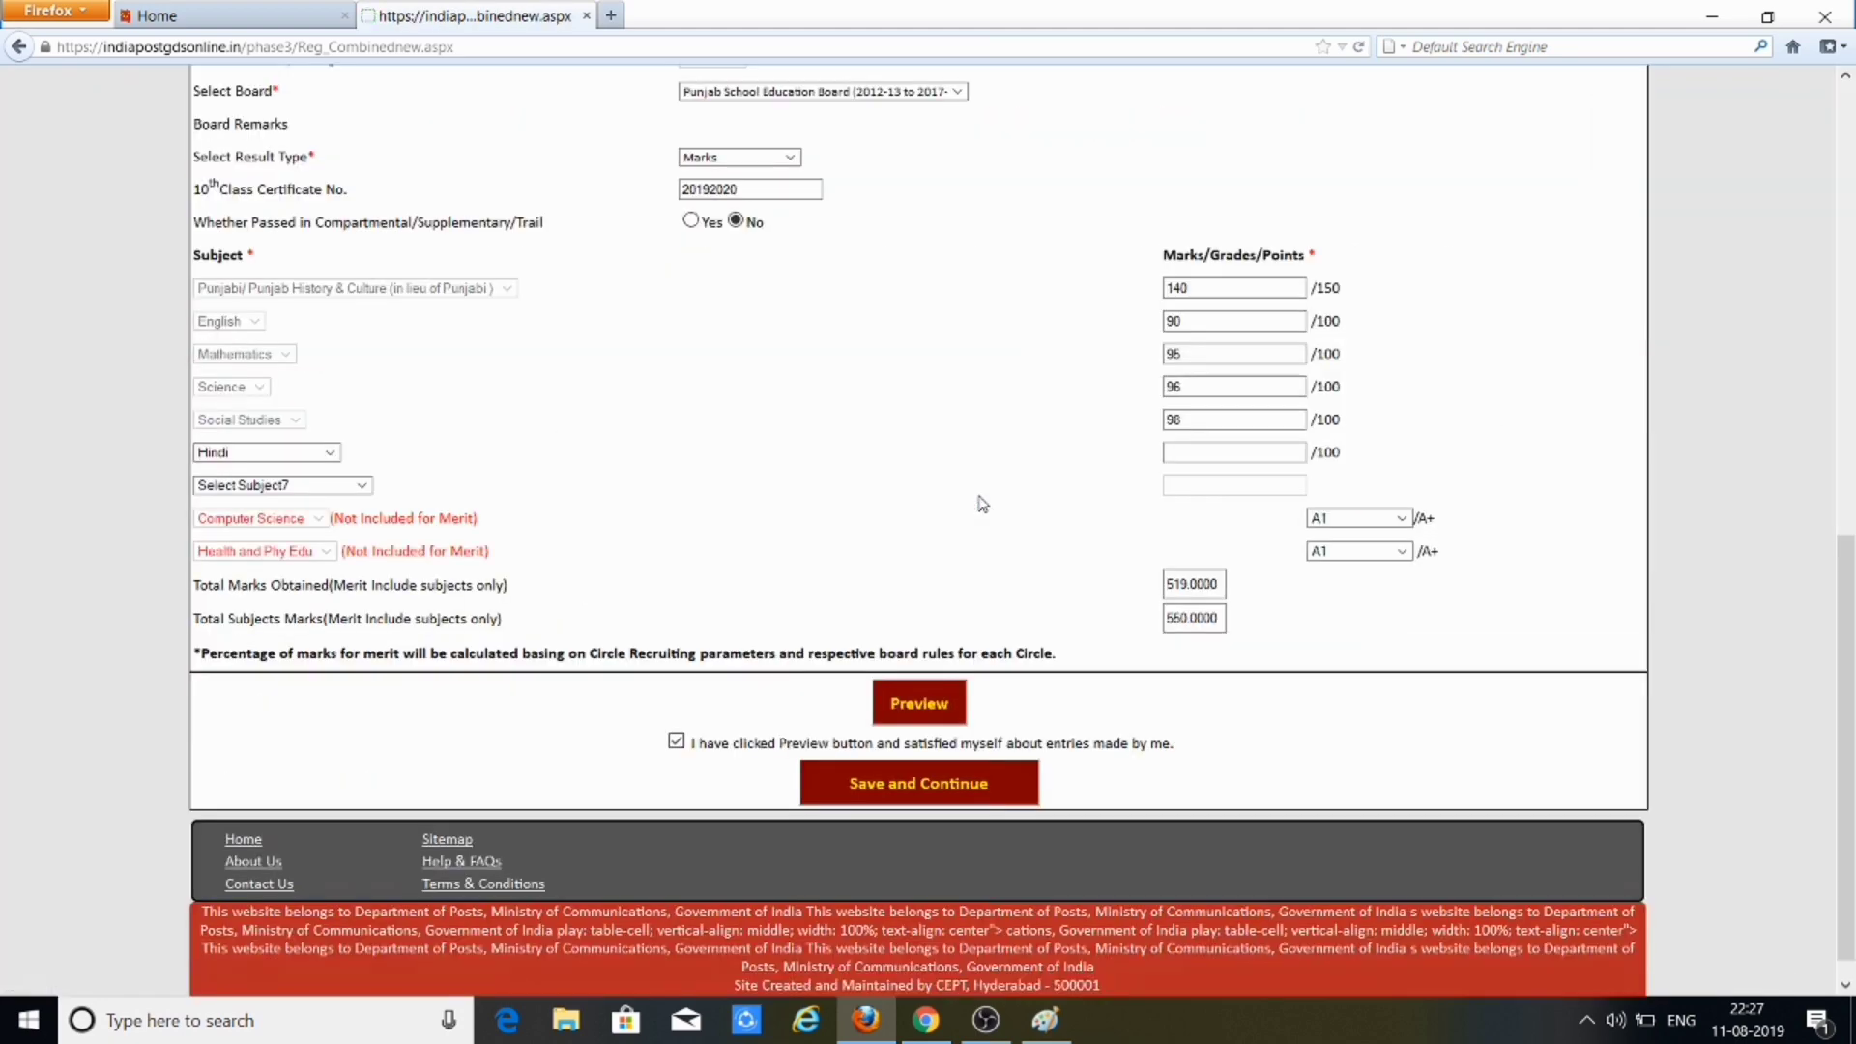
click(1223, 451)
text(98)
click(364, 484)
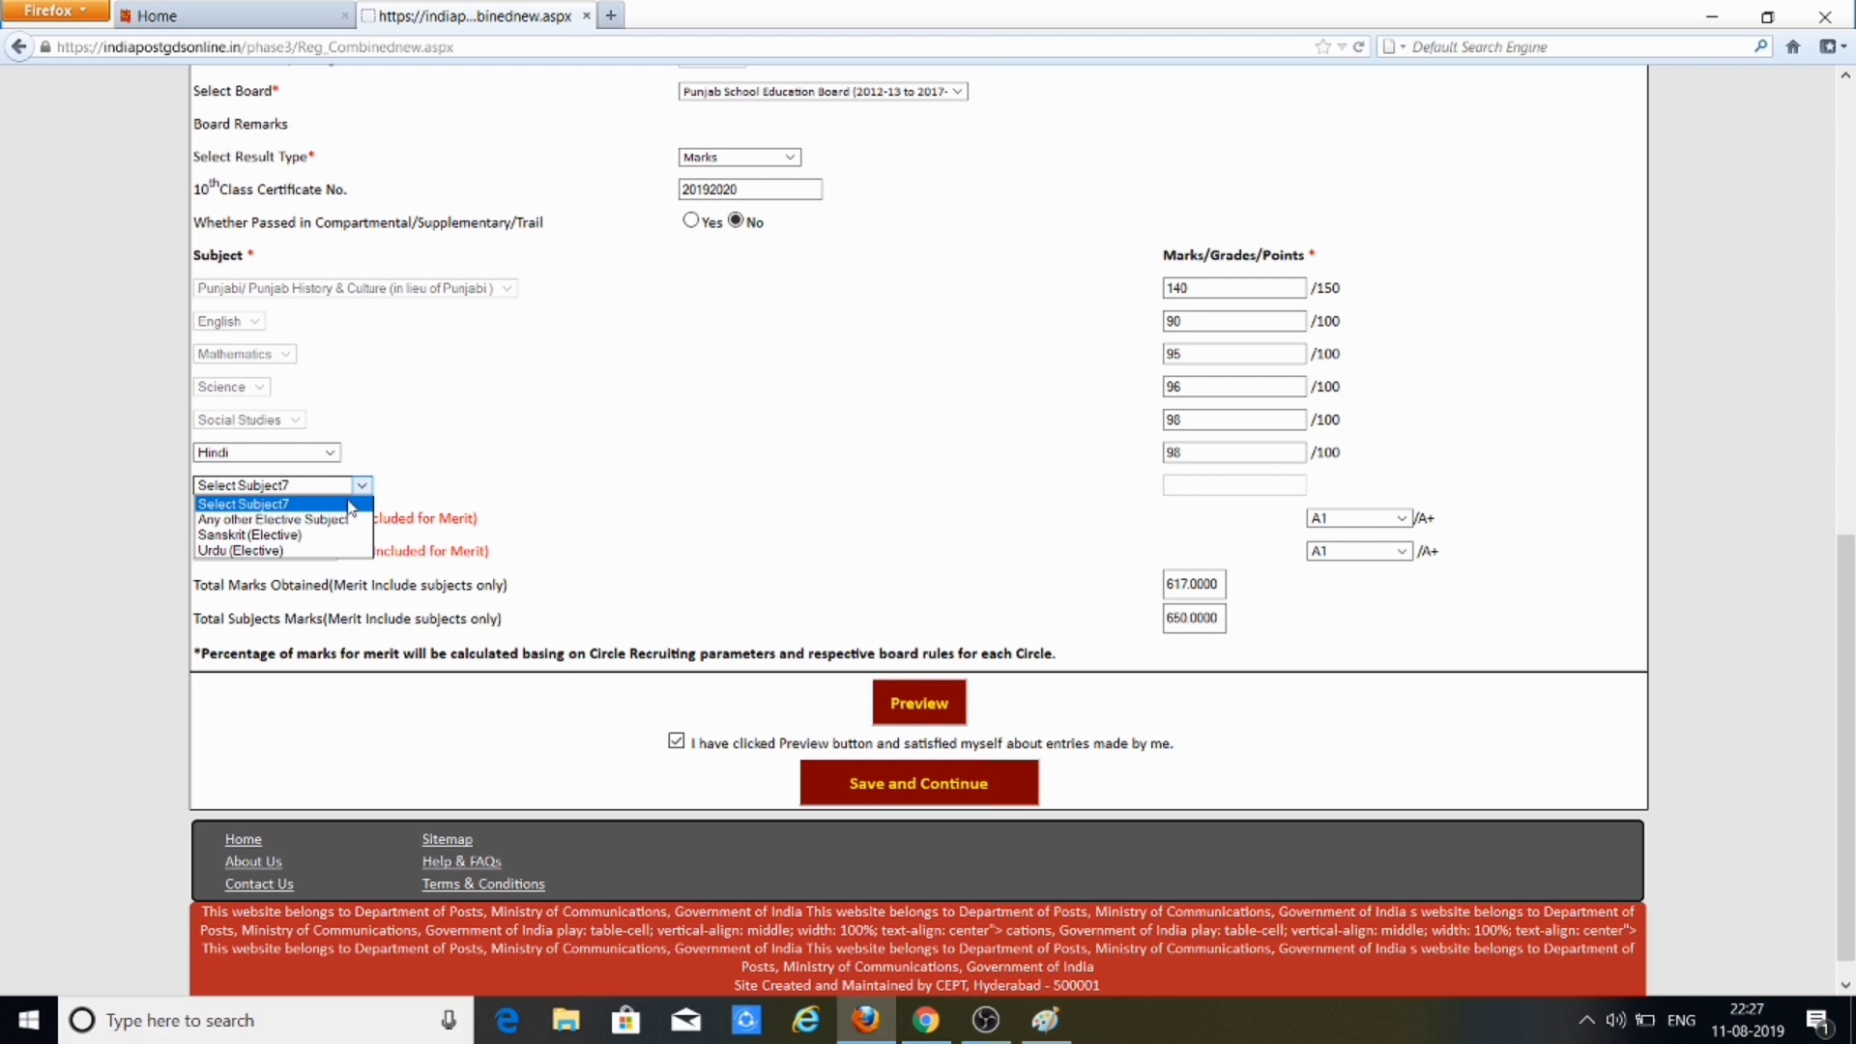
click(469, 473)
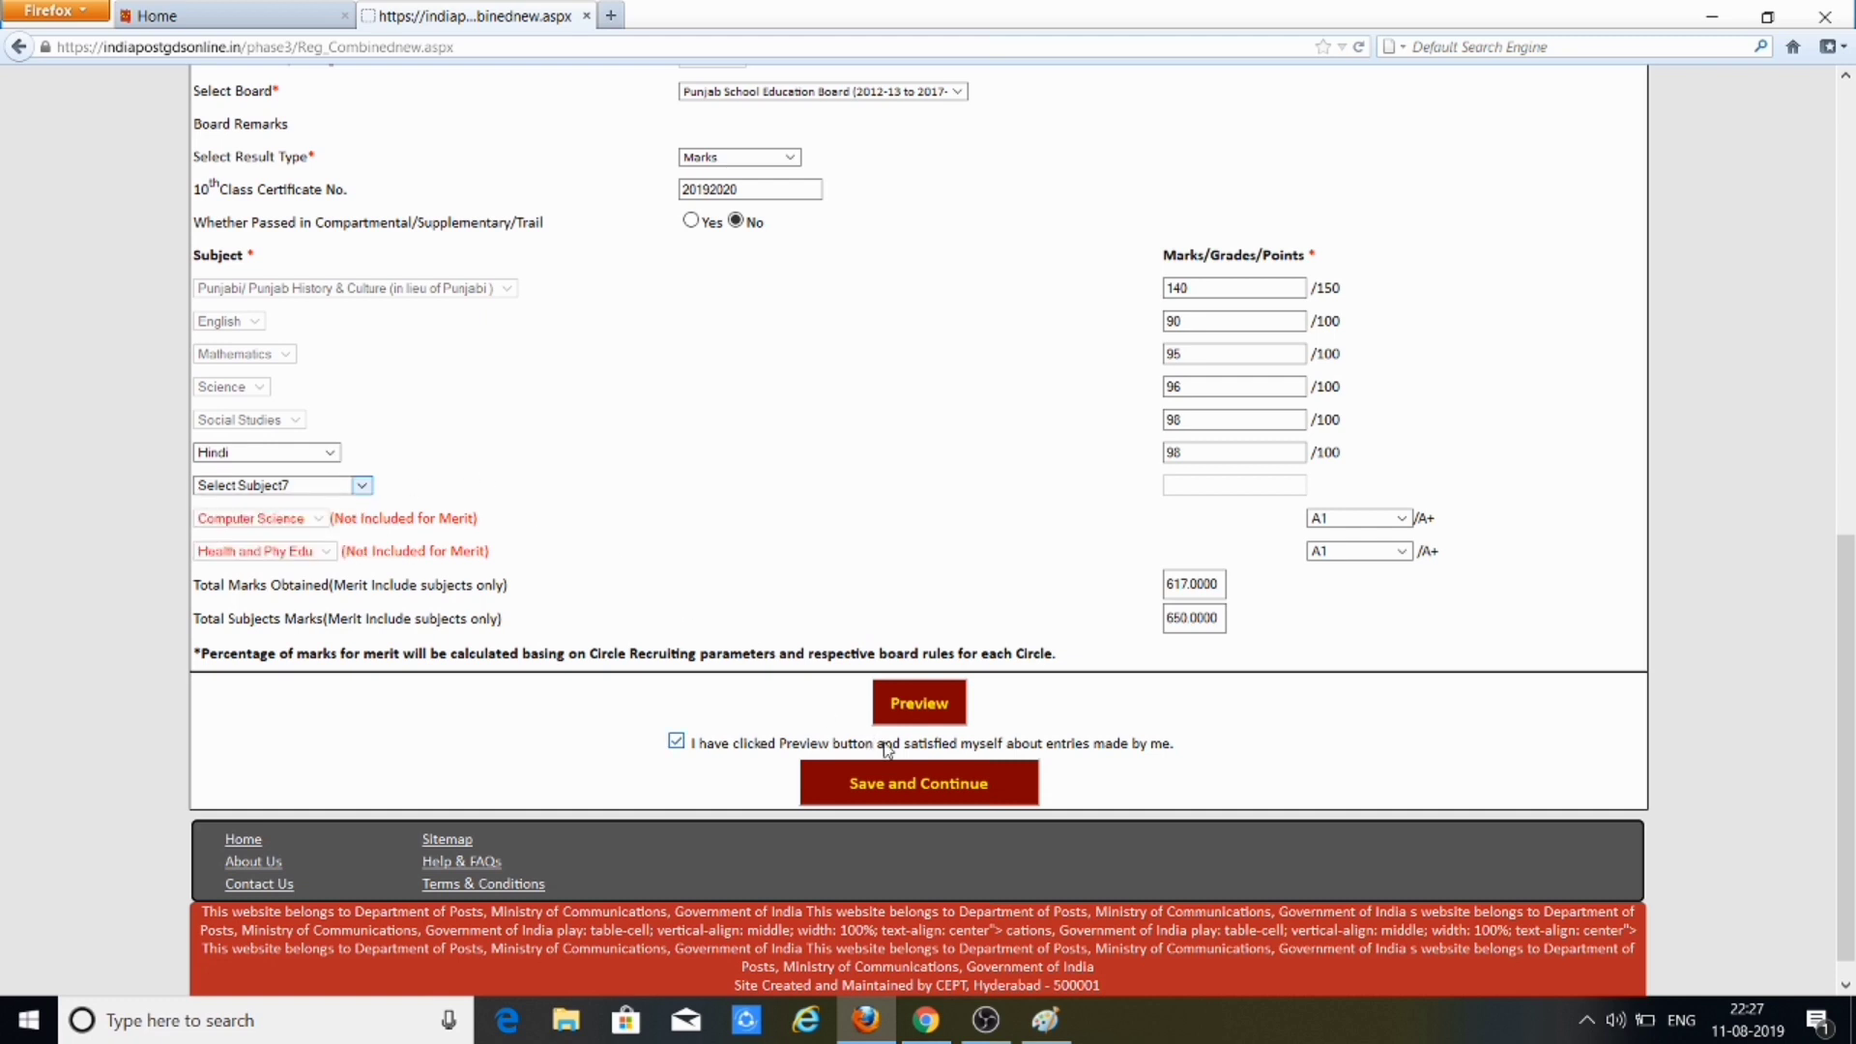
click(915, 784)
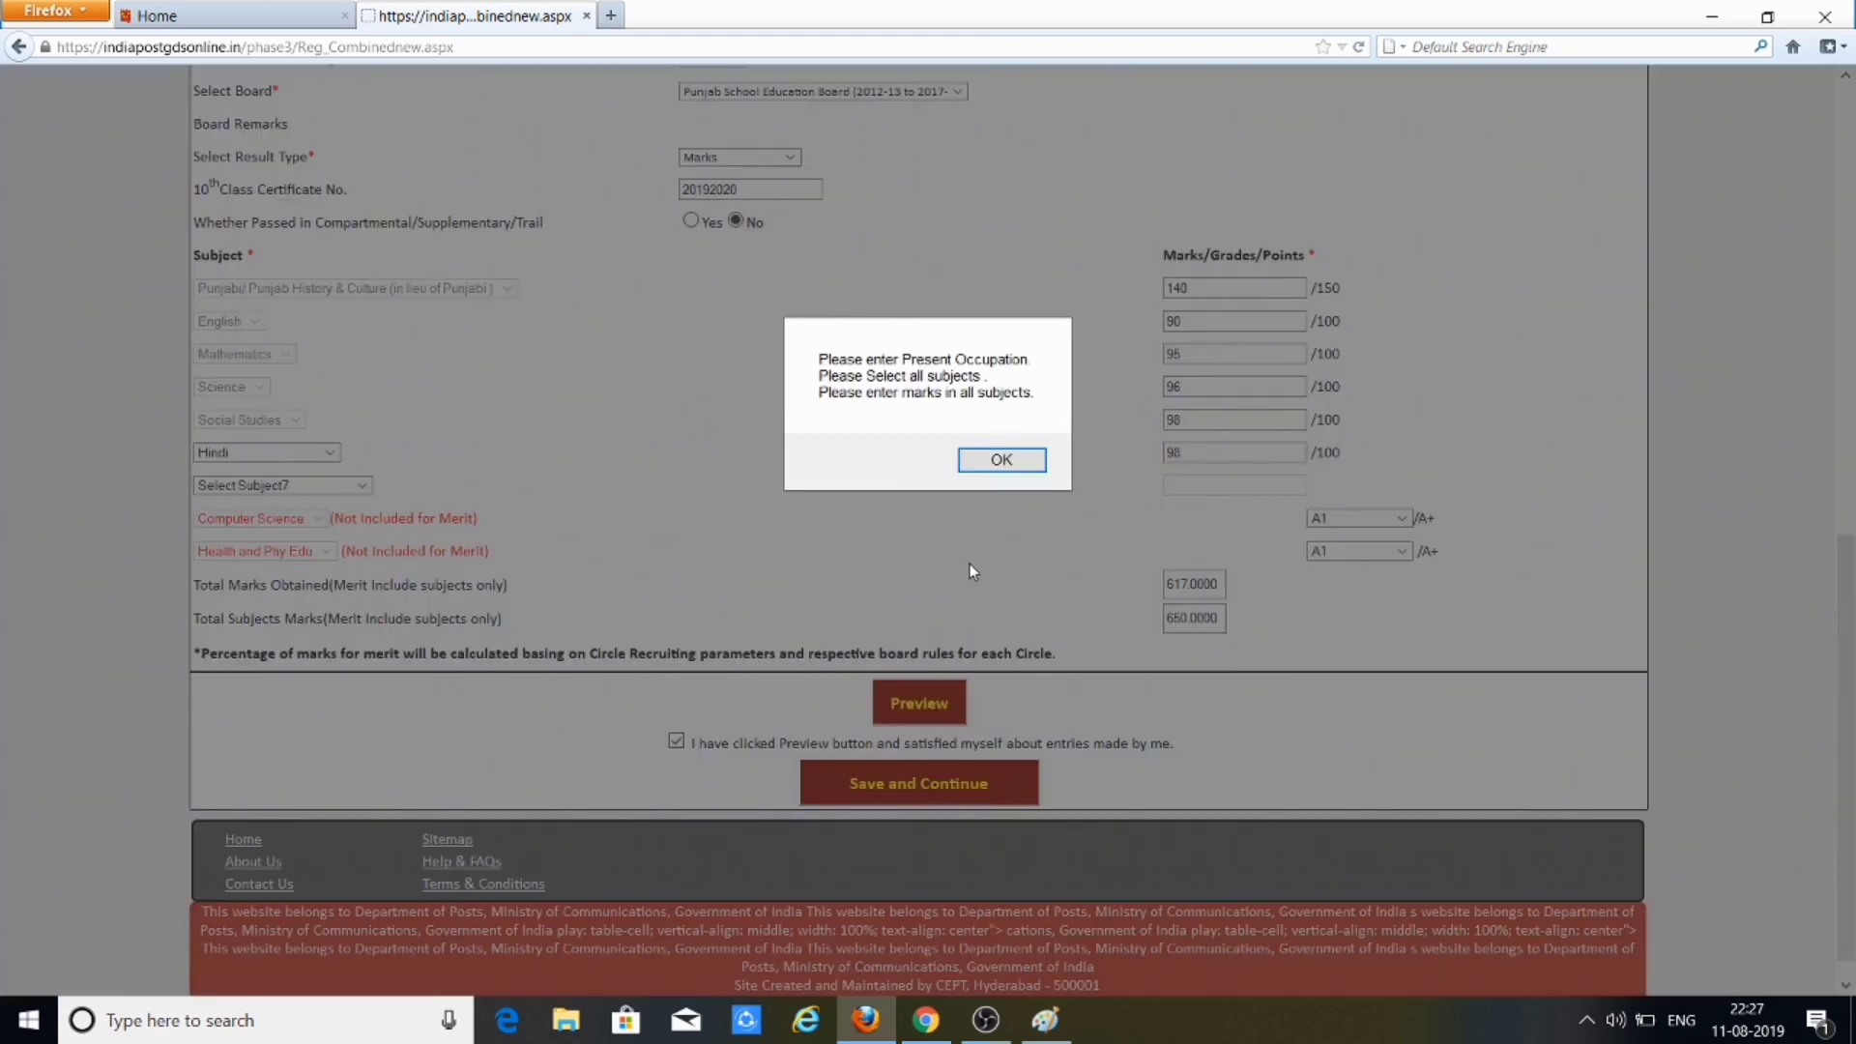
click(981, 464)
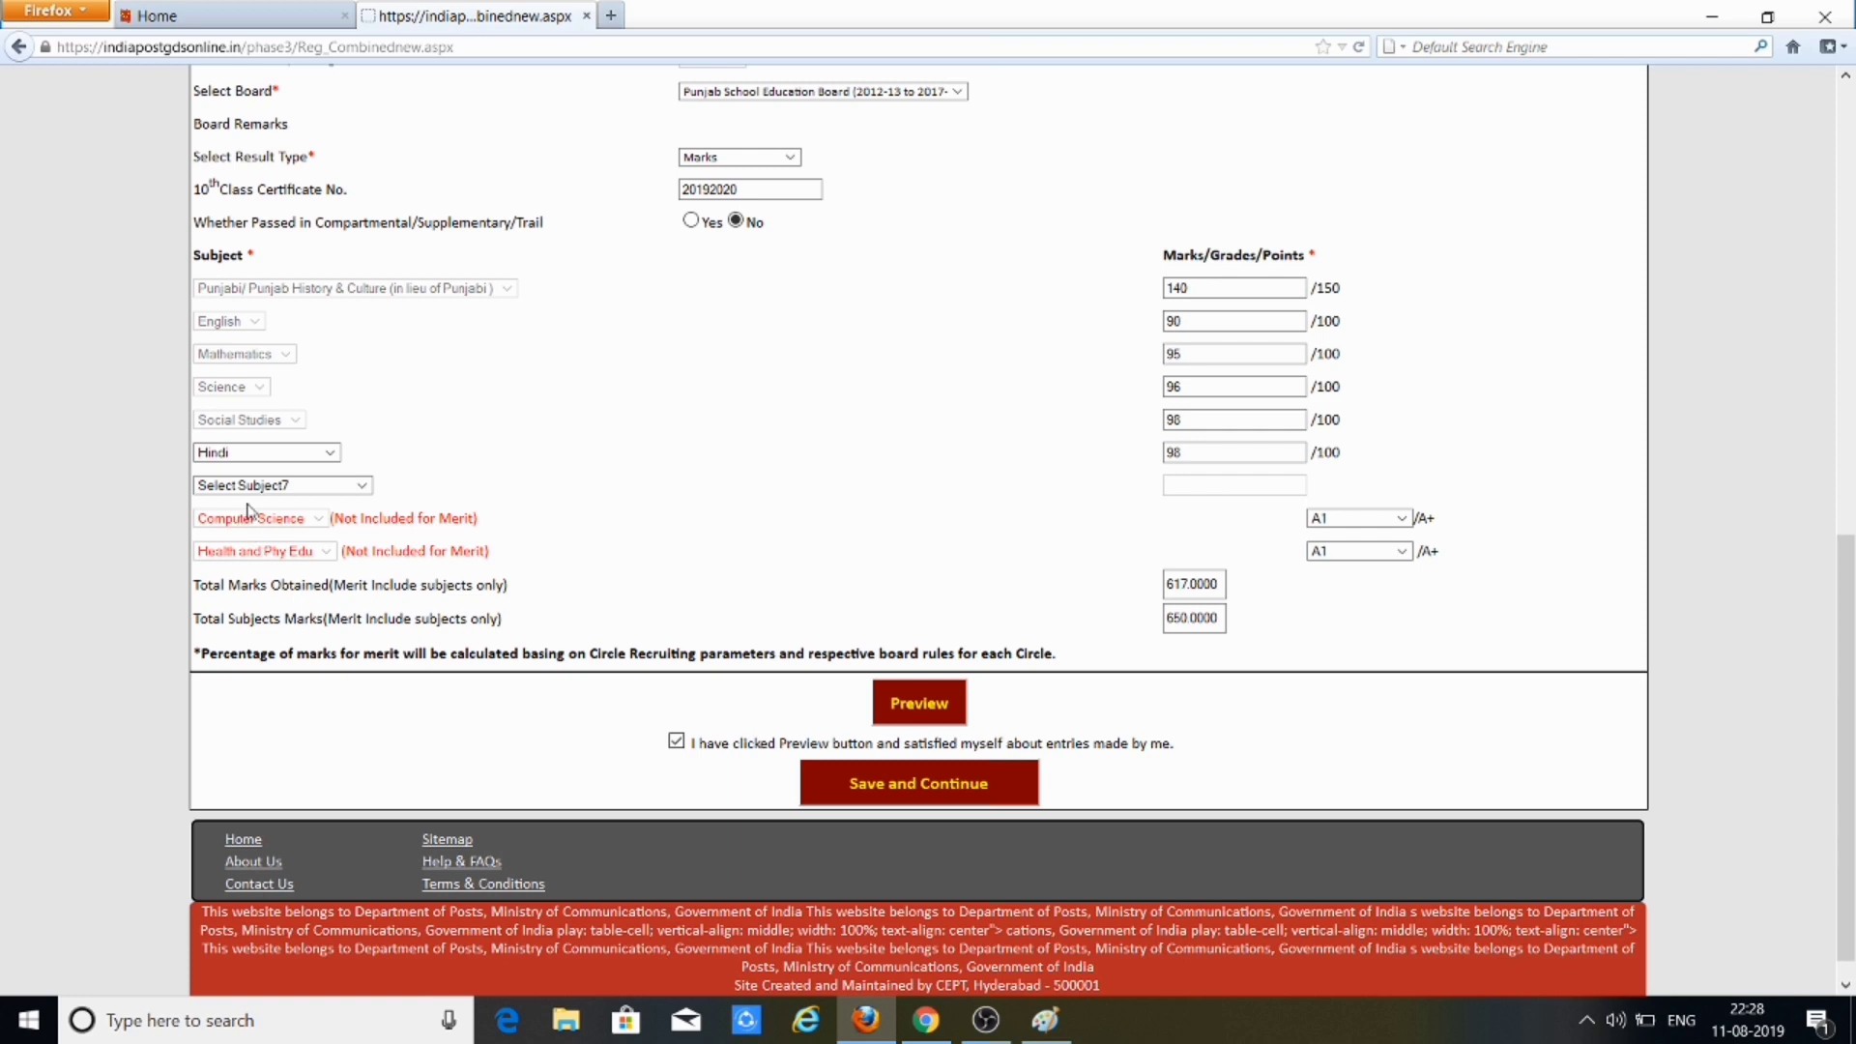
click(360, 486)
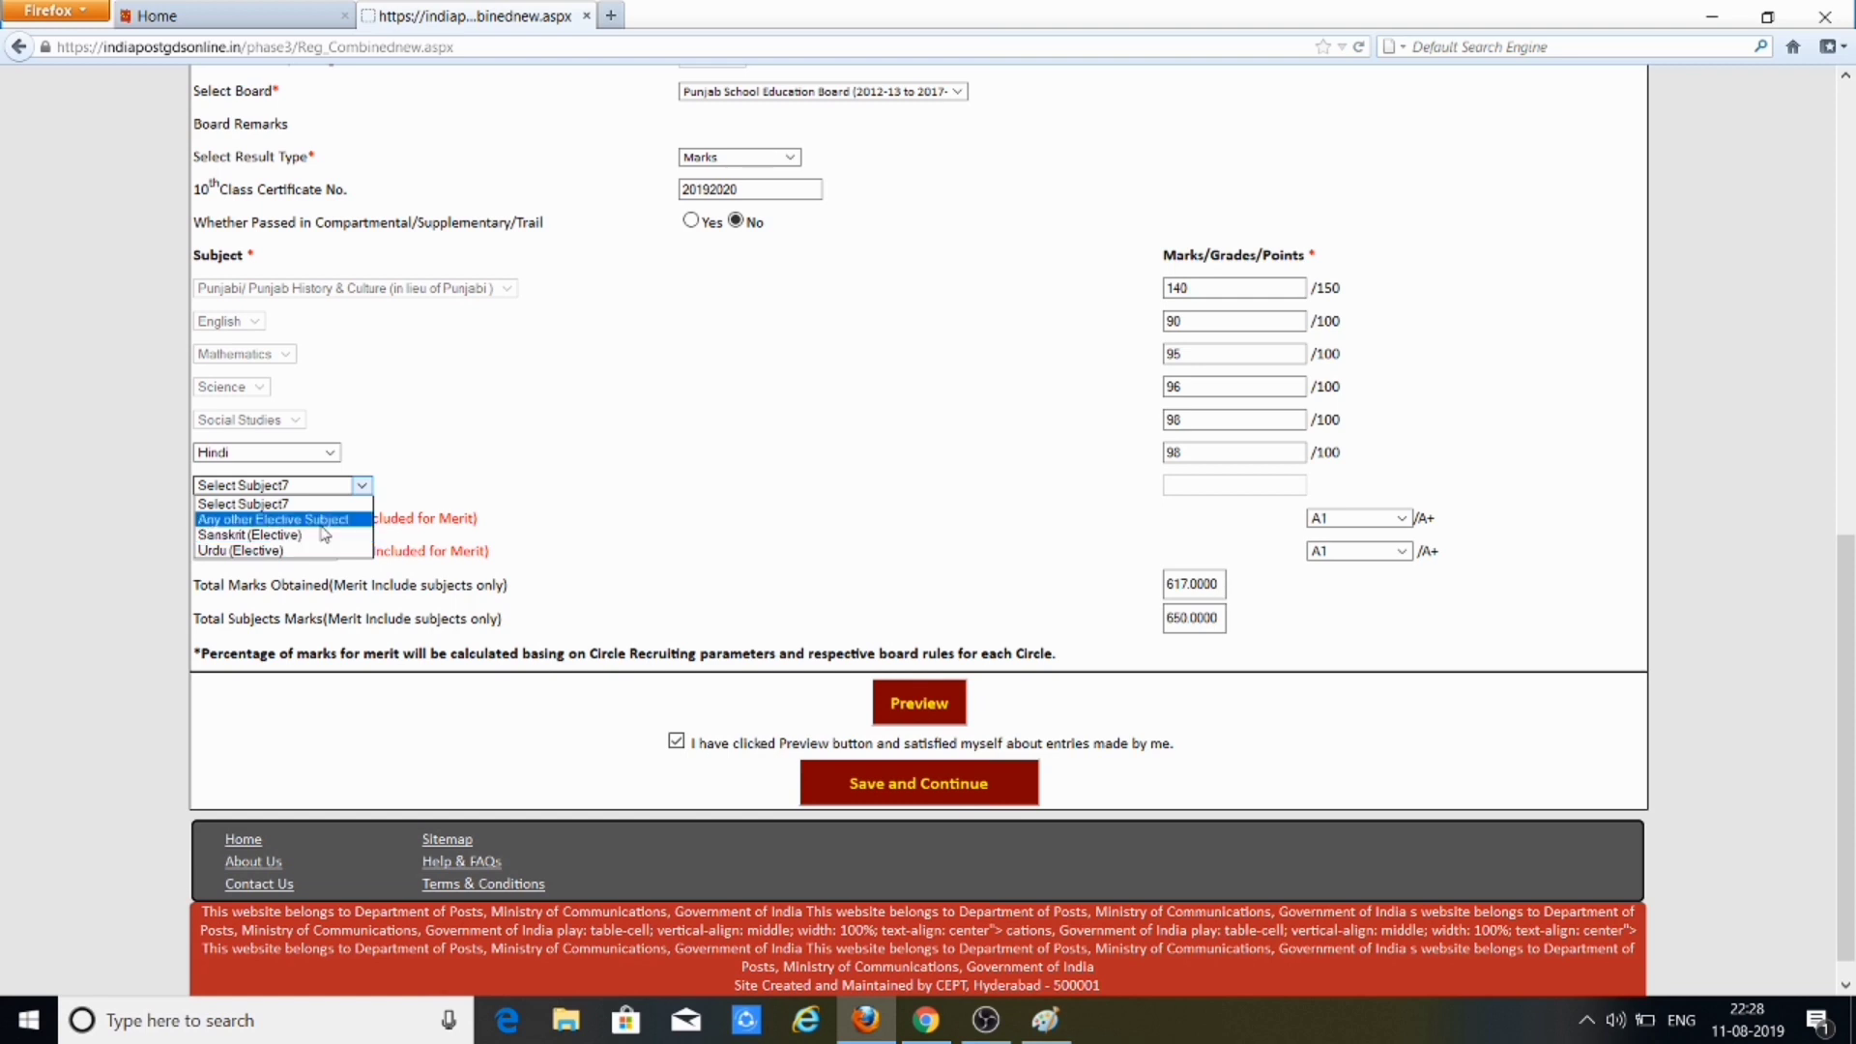
click(322, 524)
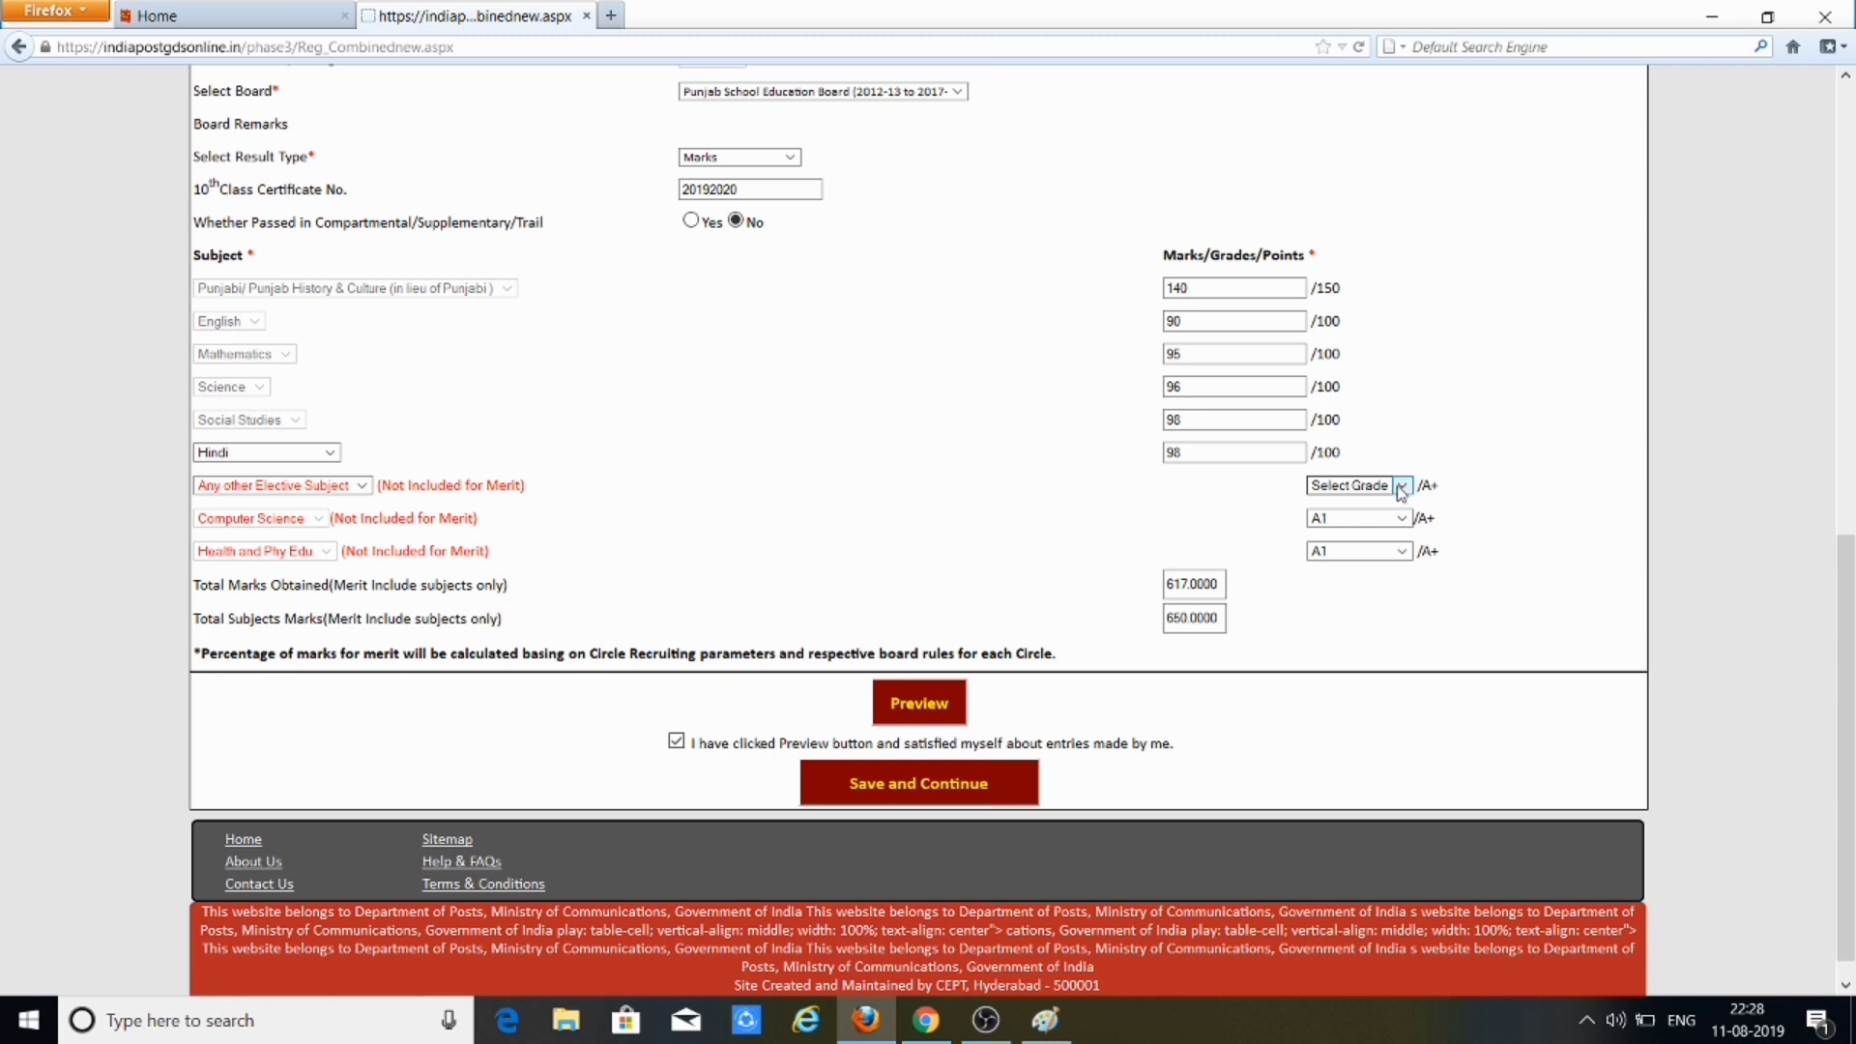
click(362, 487)
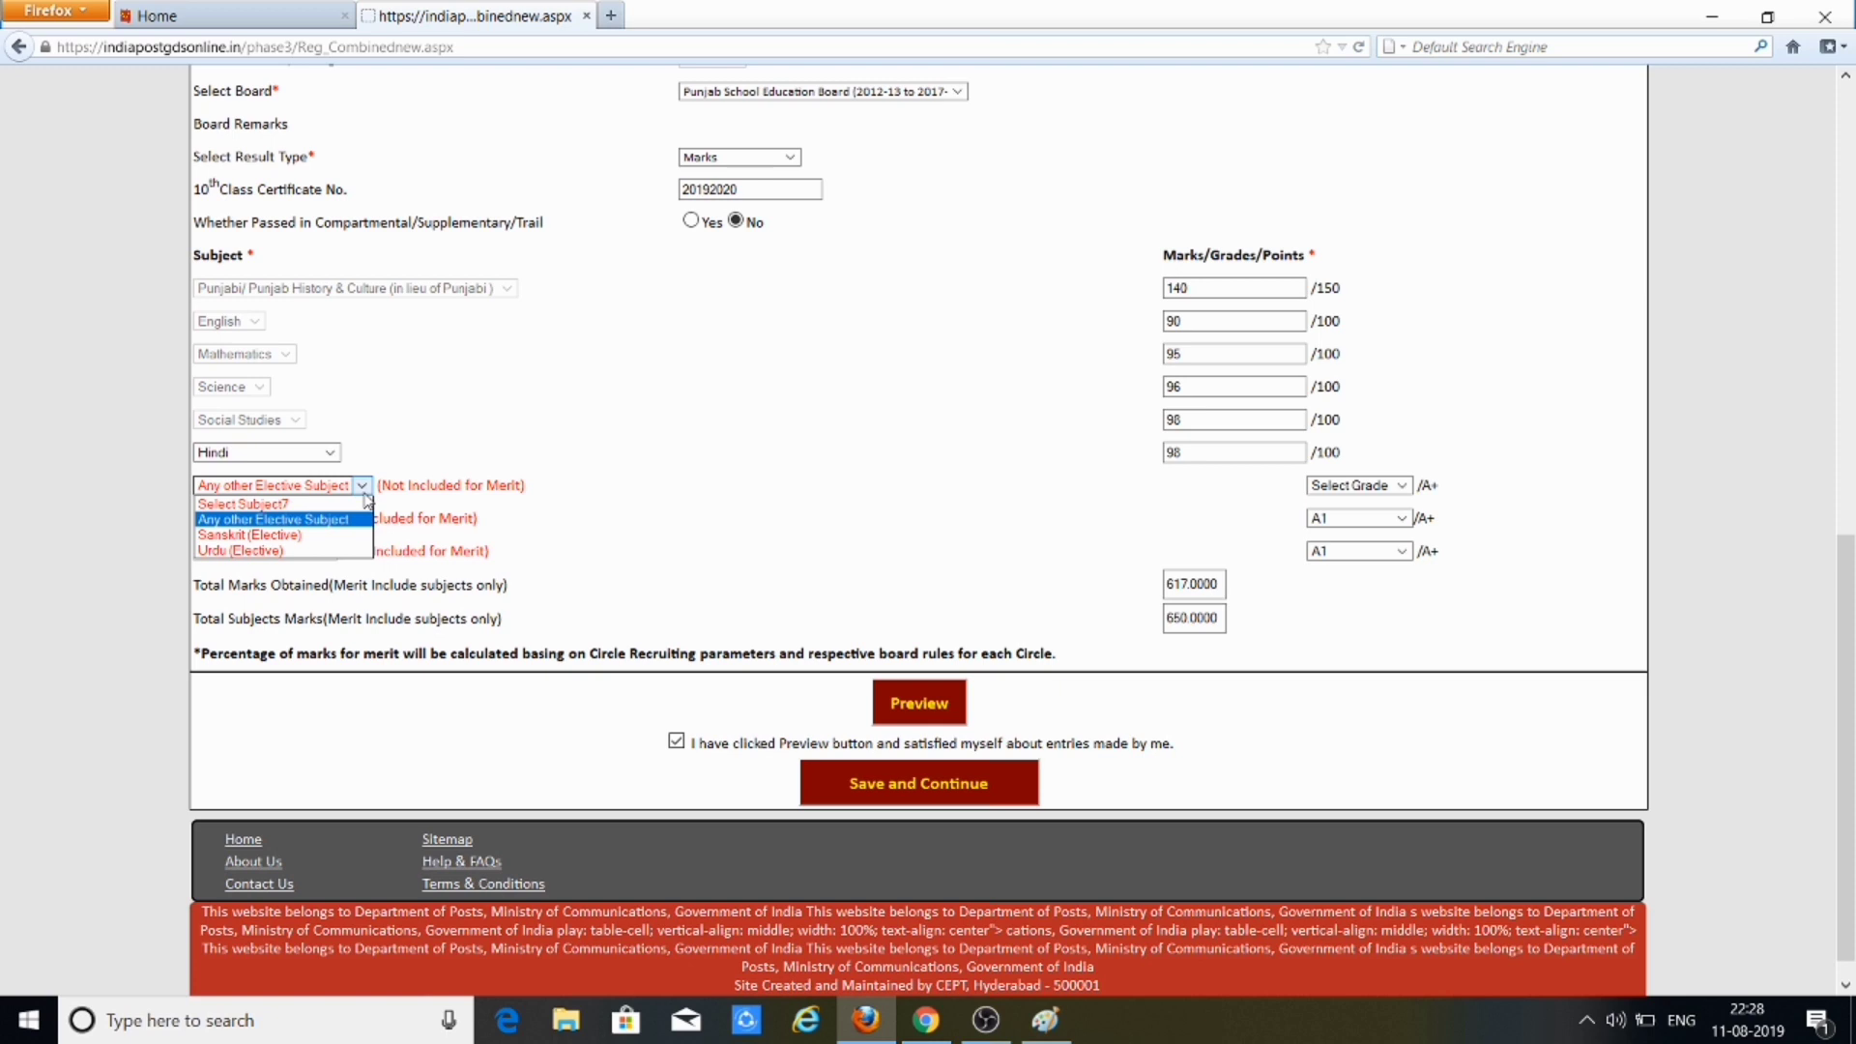
click(342, 522)
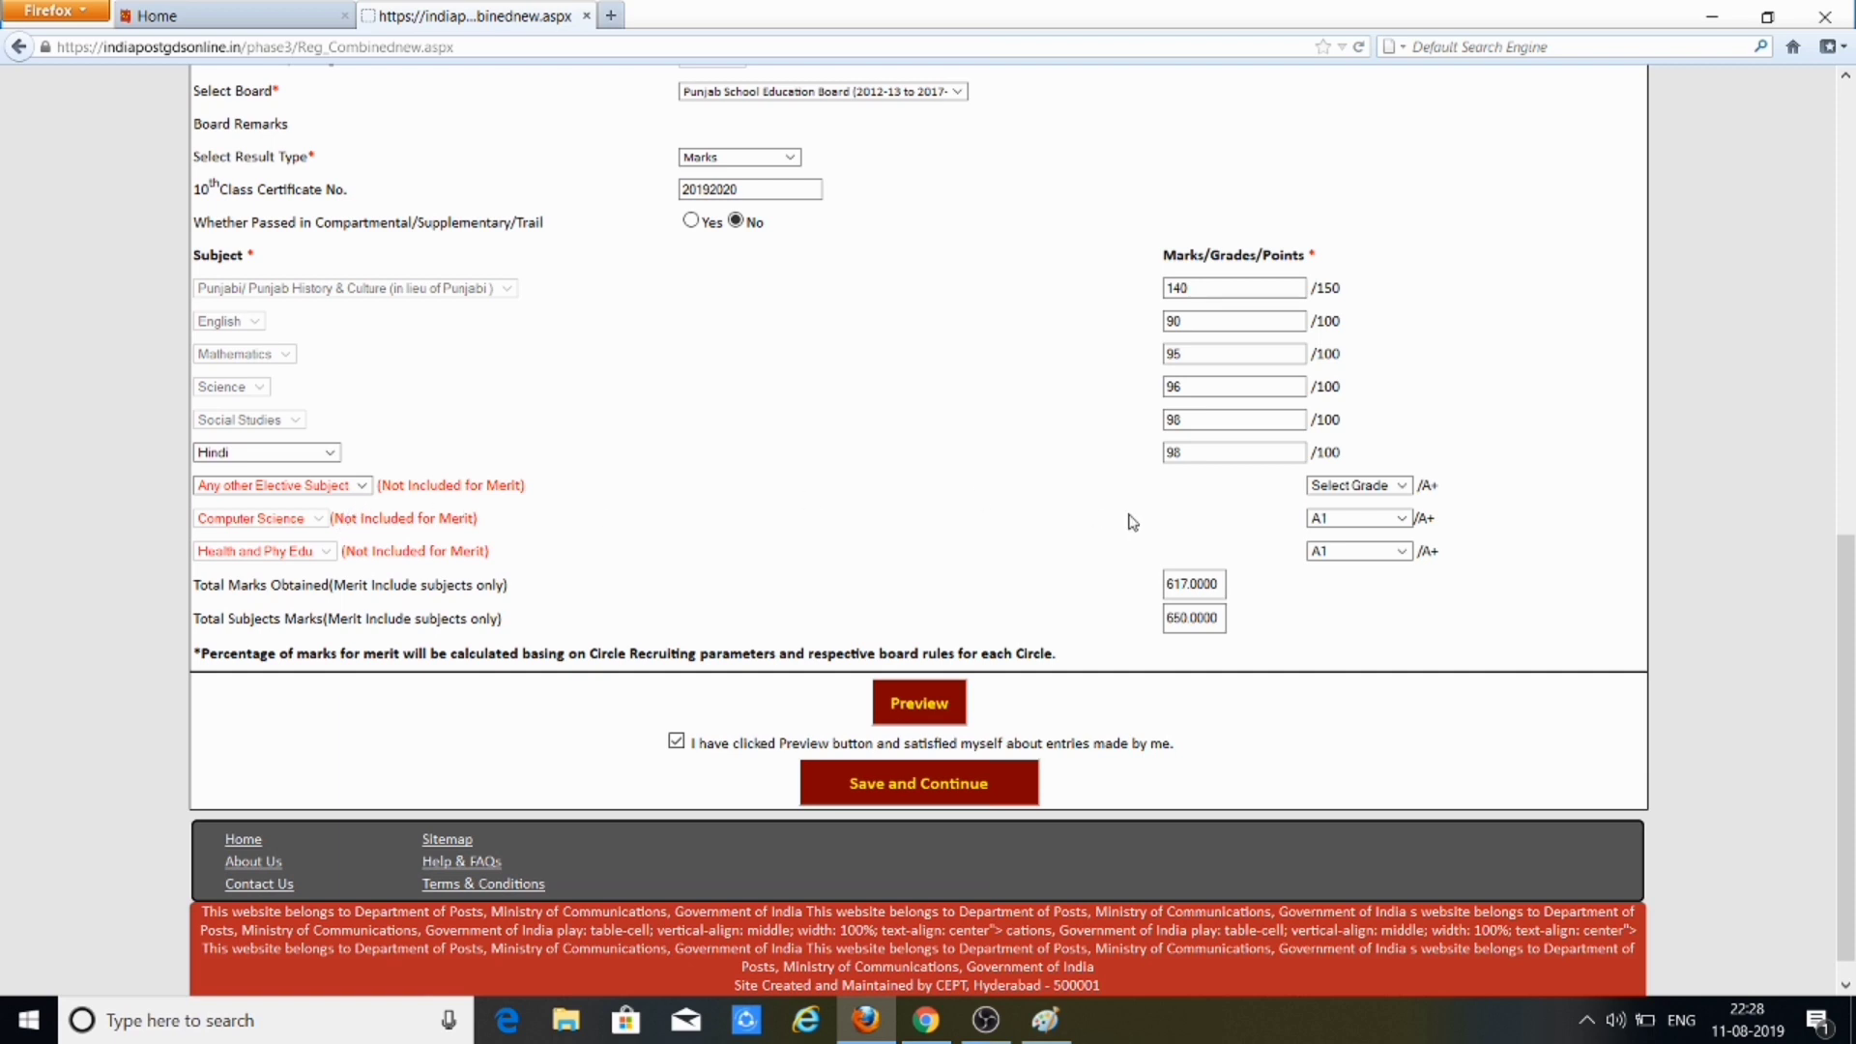
click(1404, 486)
click(1364, 522)
click(367, 488)
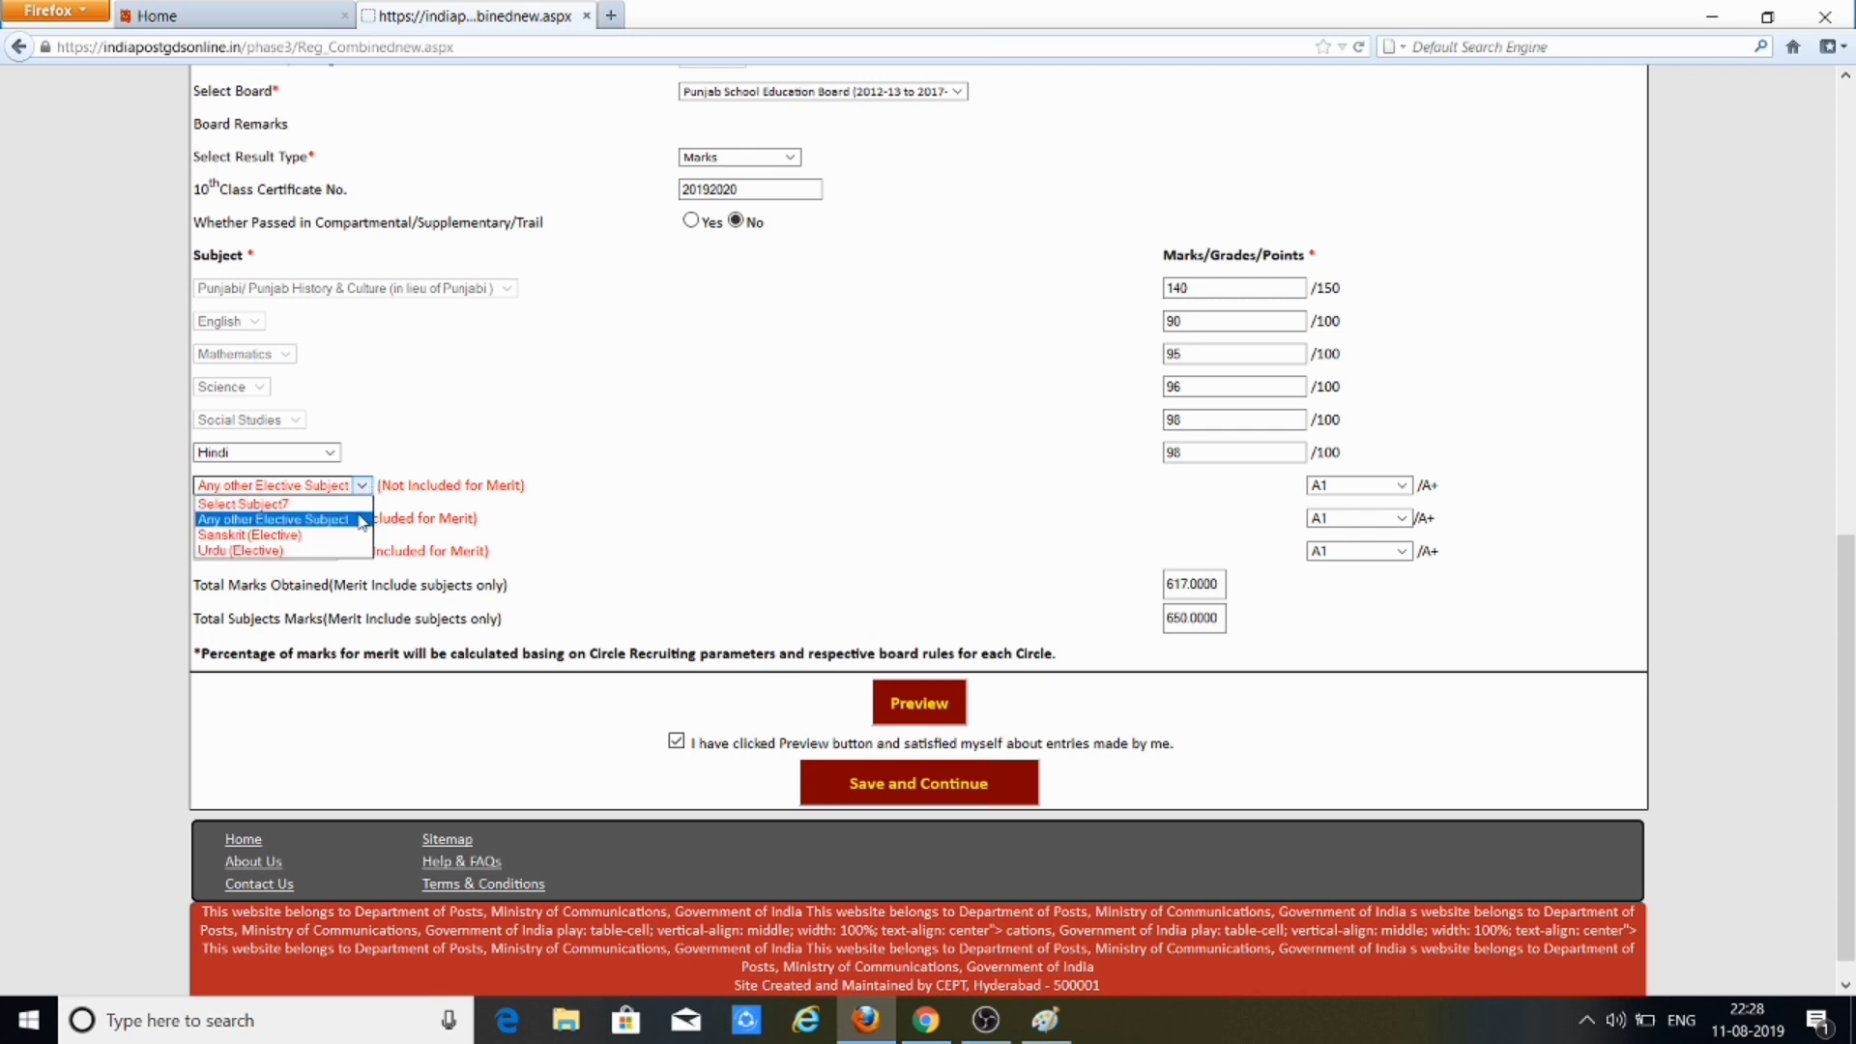
click(360, 522)
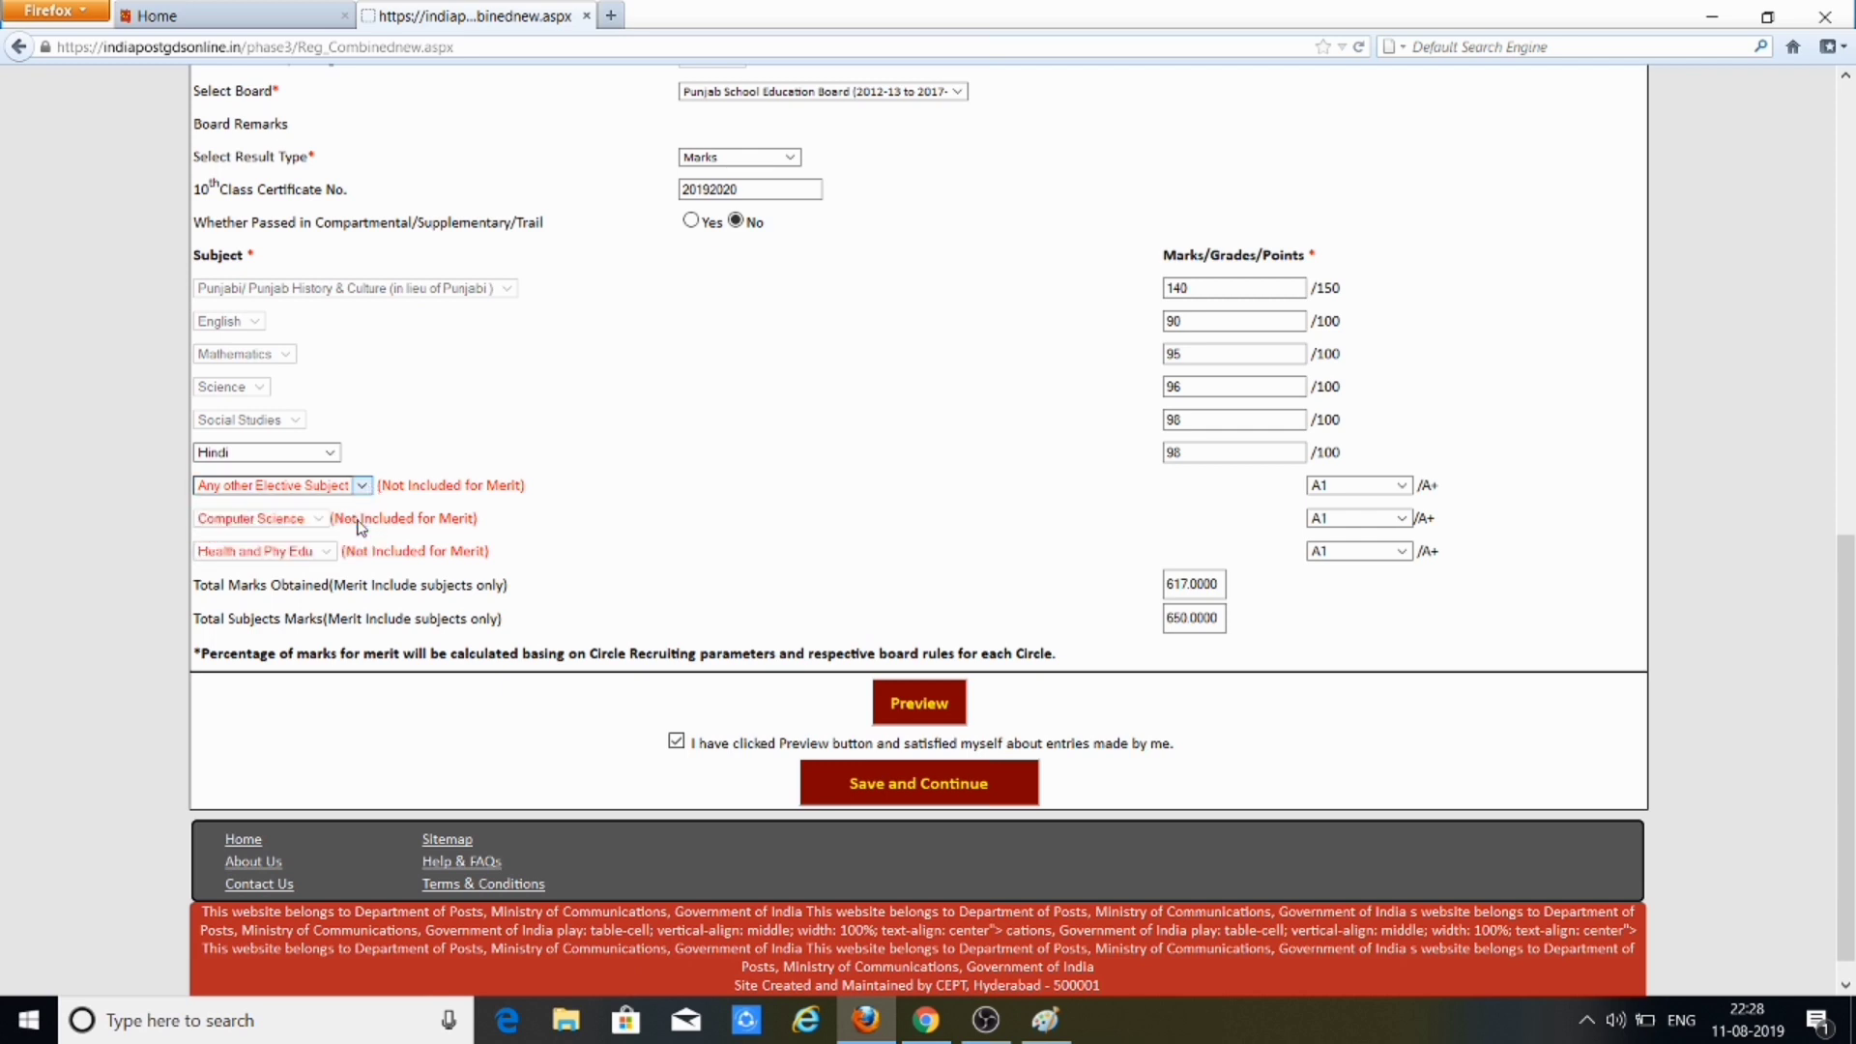
click(1402, 487)
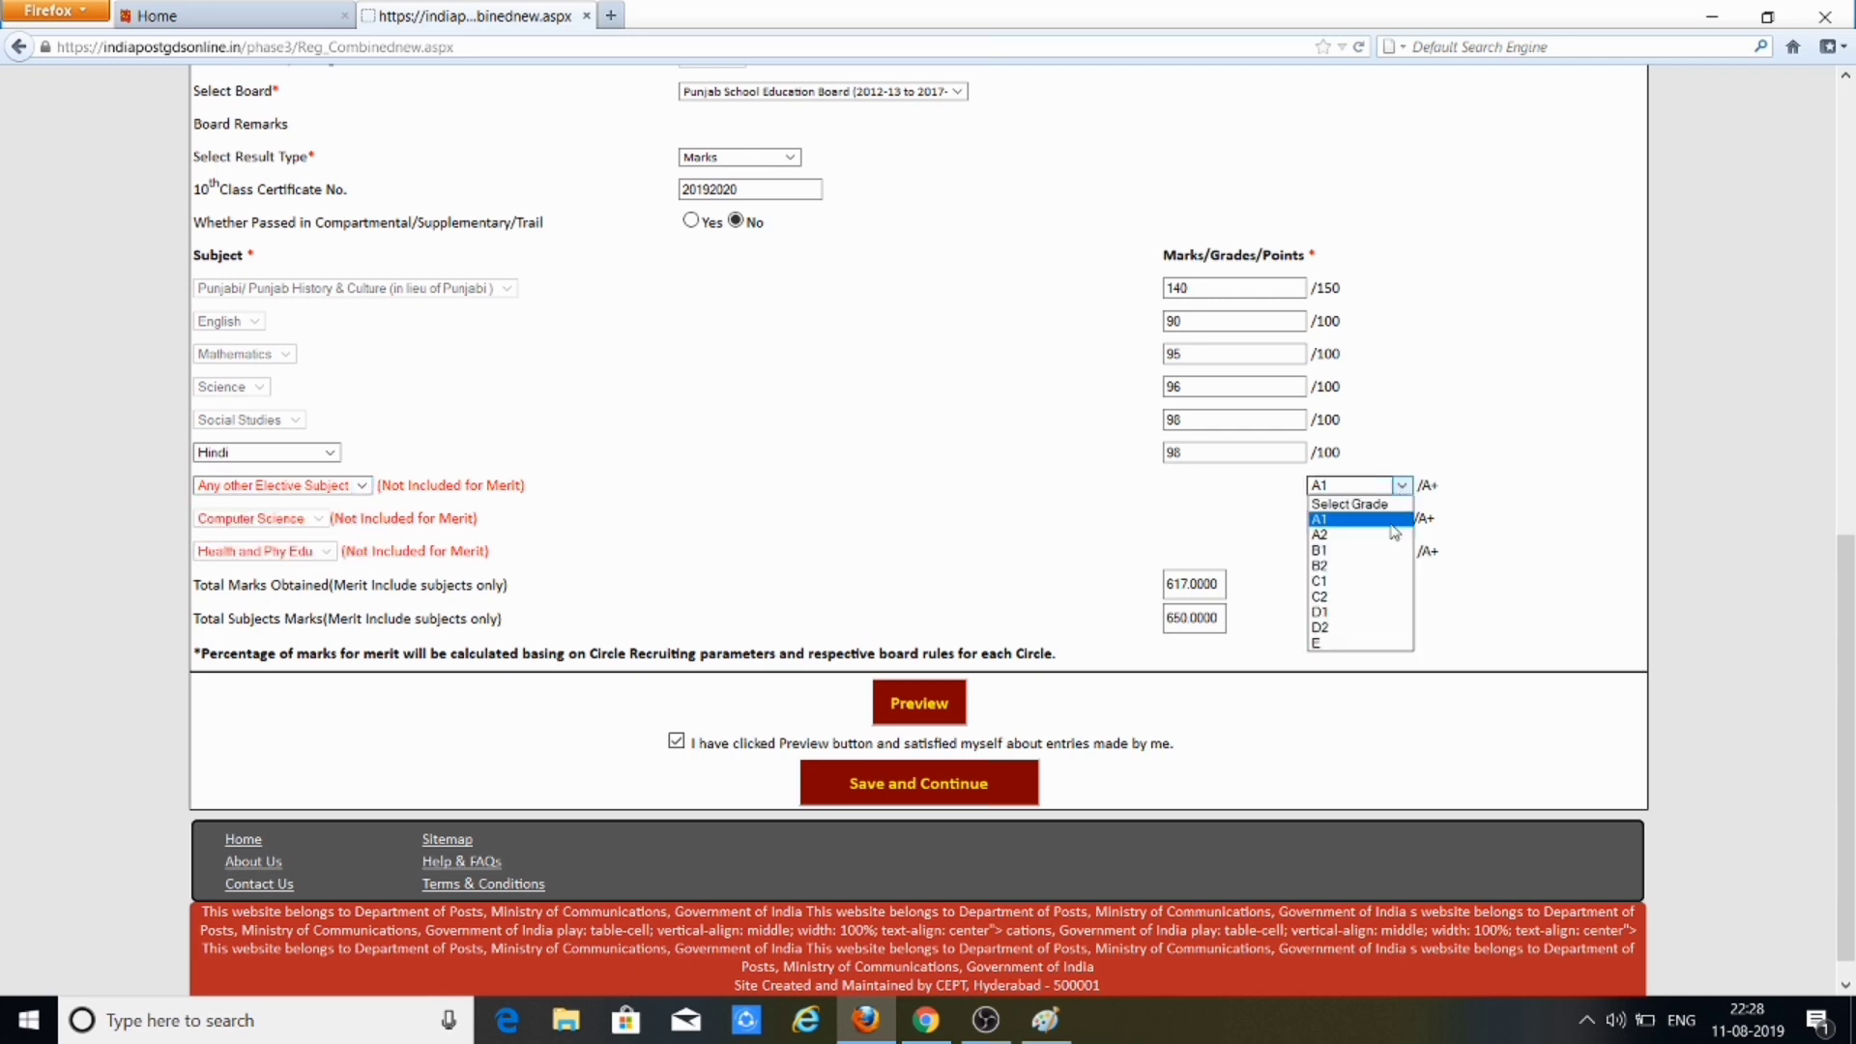
click(1392, 522)
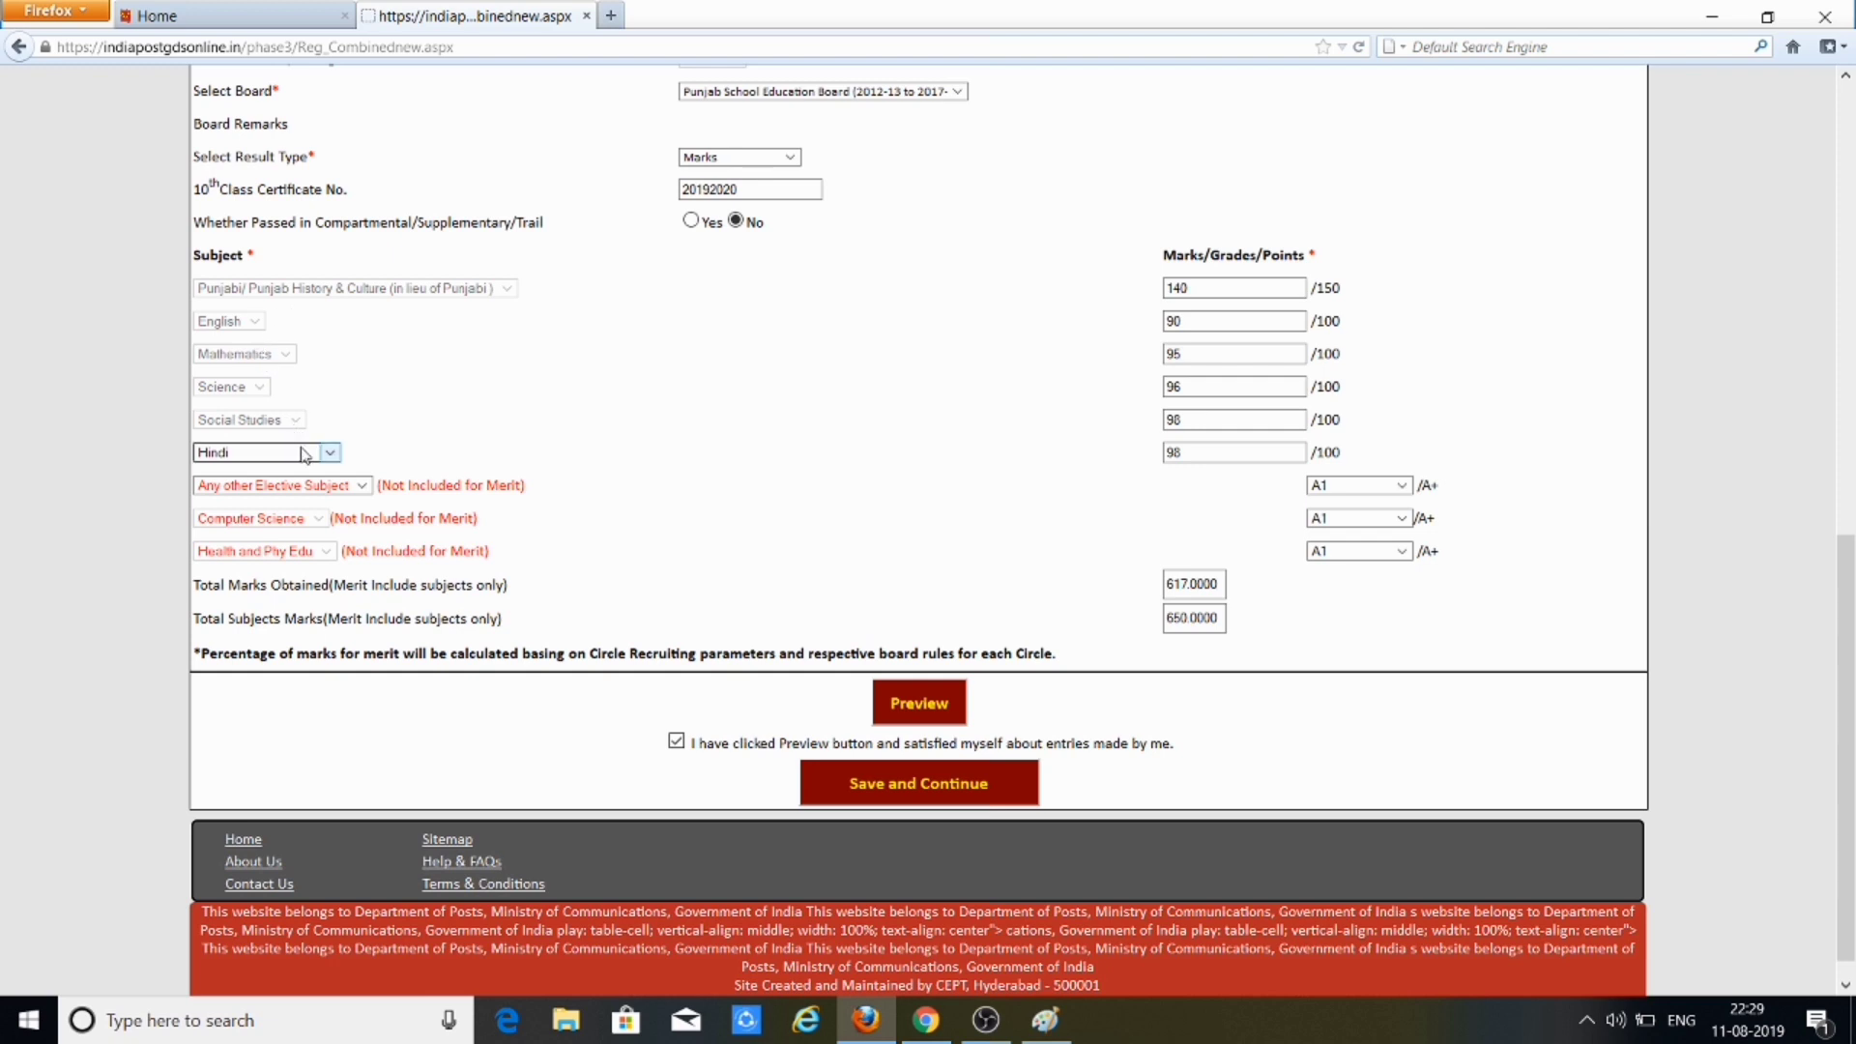
click(331, 454)
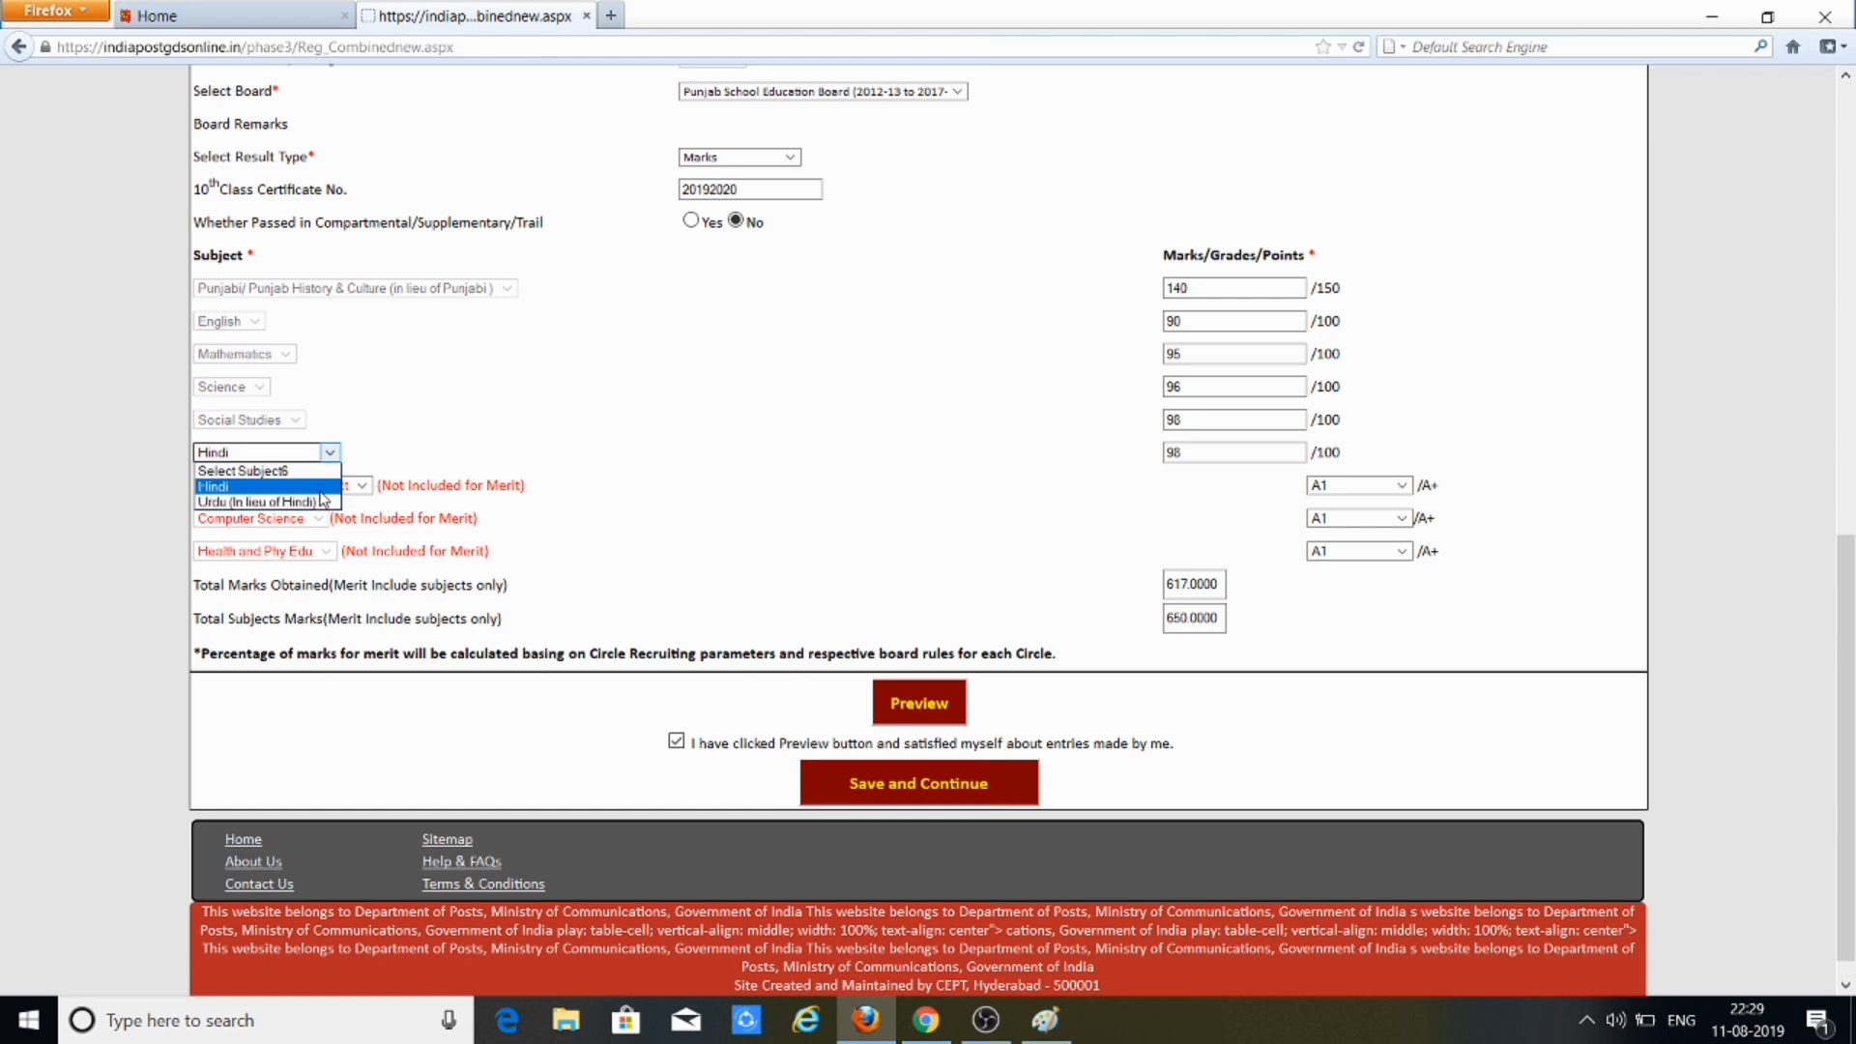
click(321, 491)
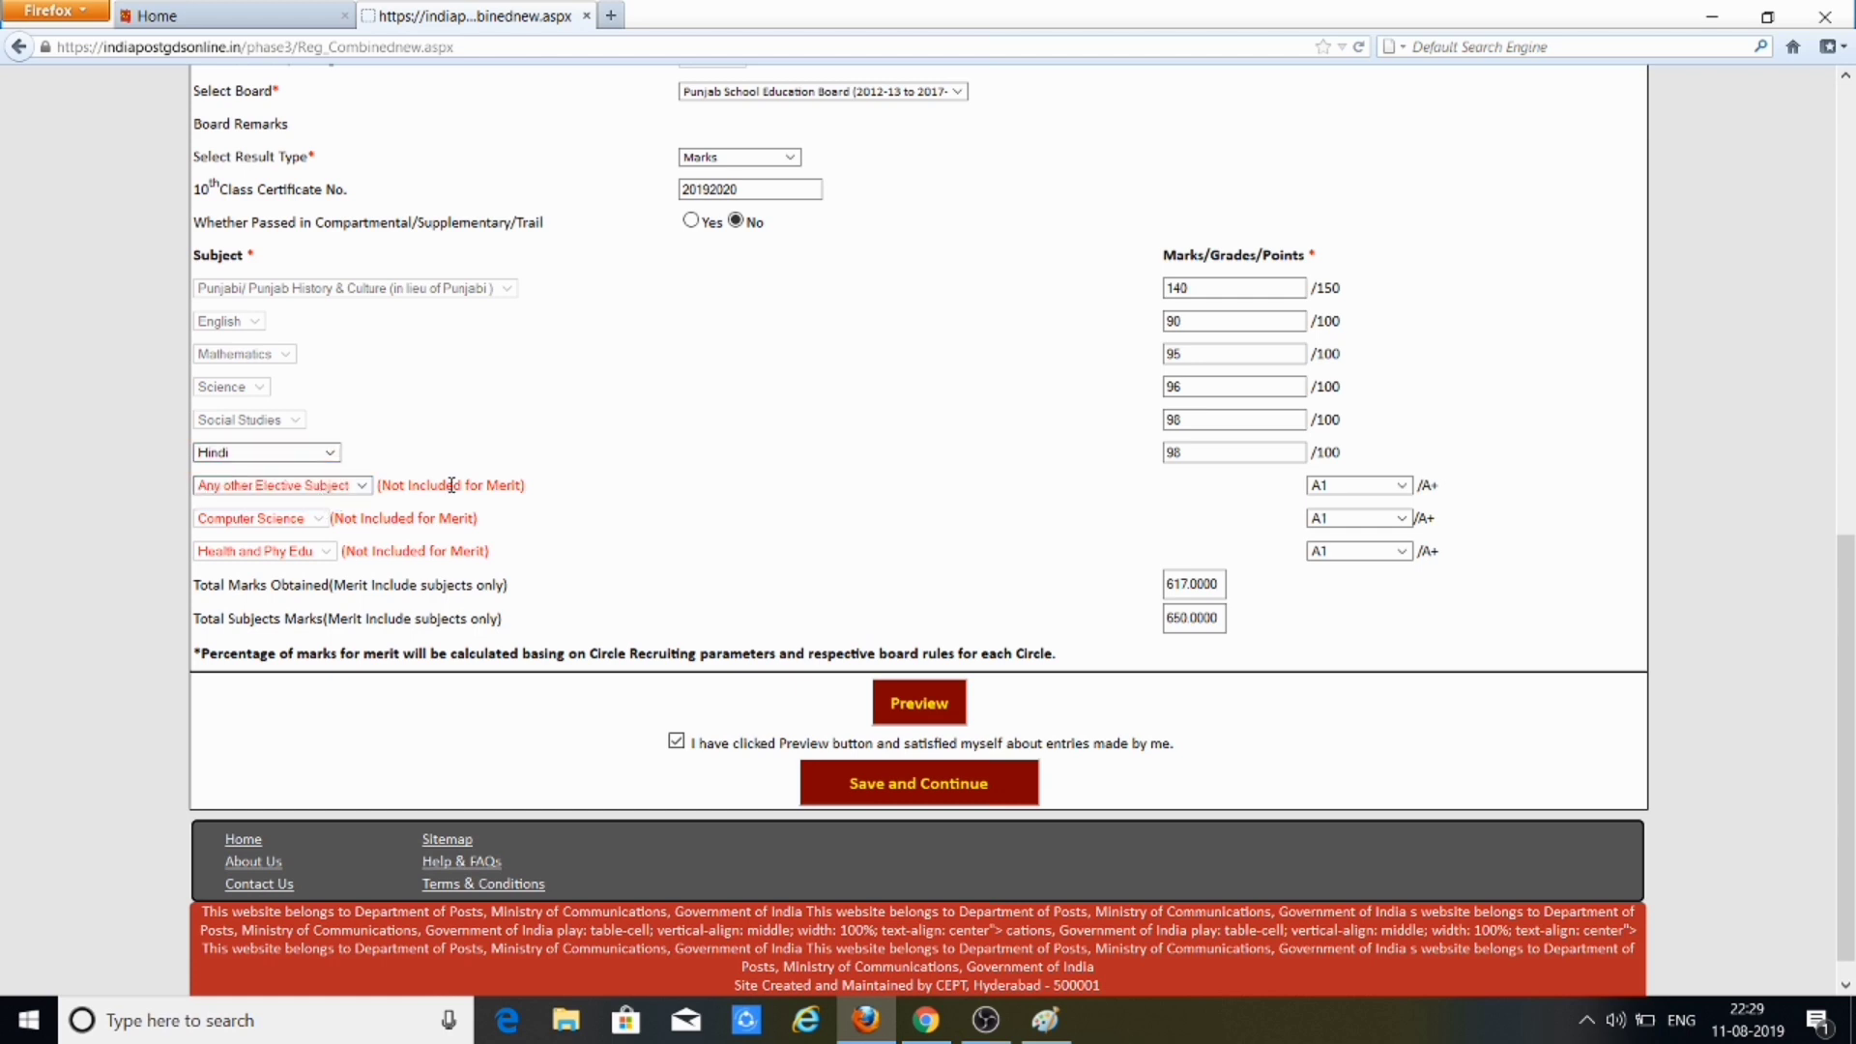
click(1174, 462)
click(329, 454)
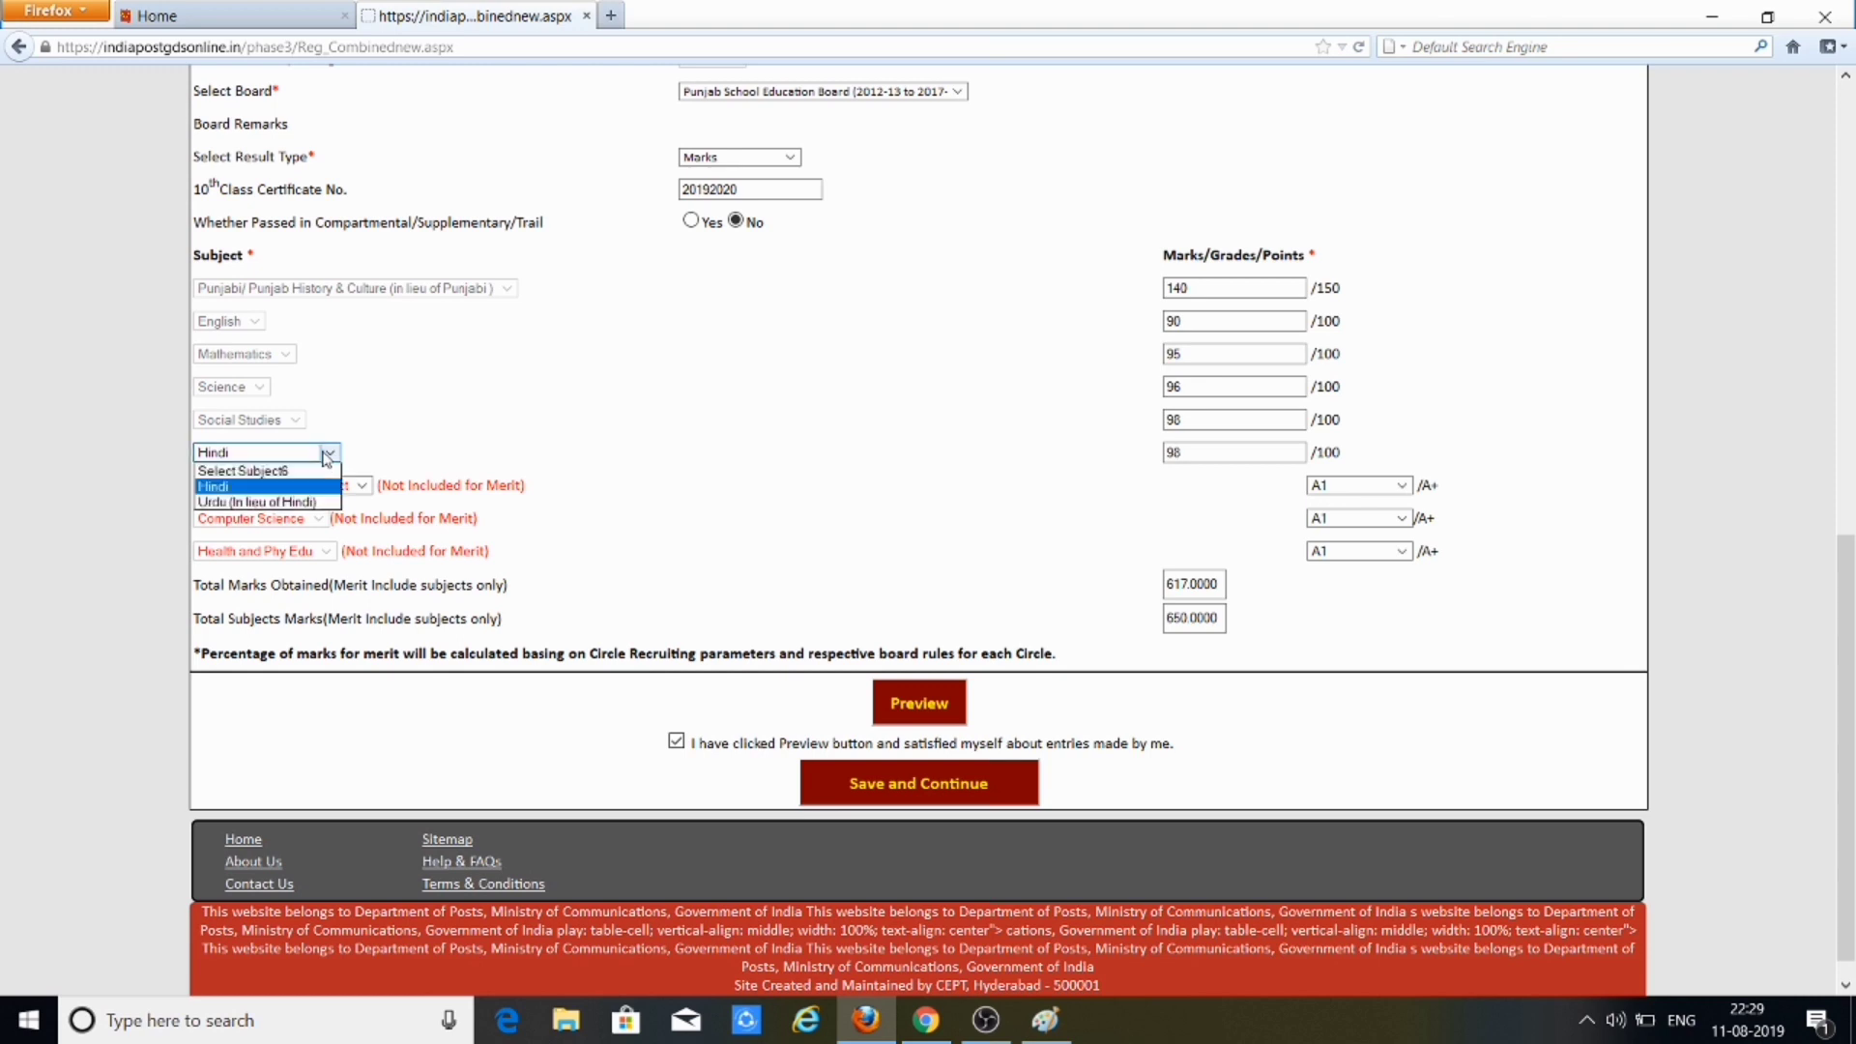
click(300, 493)
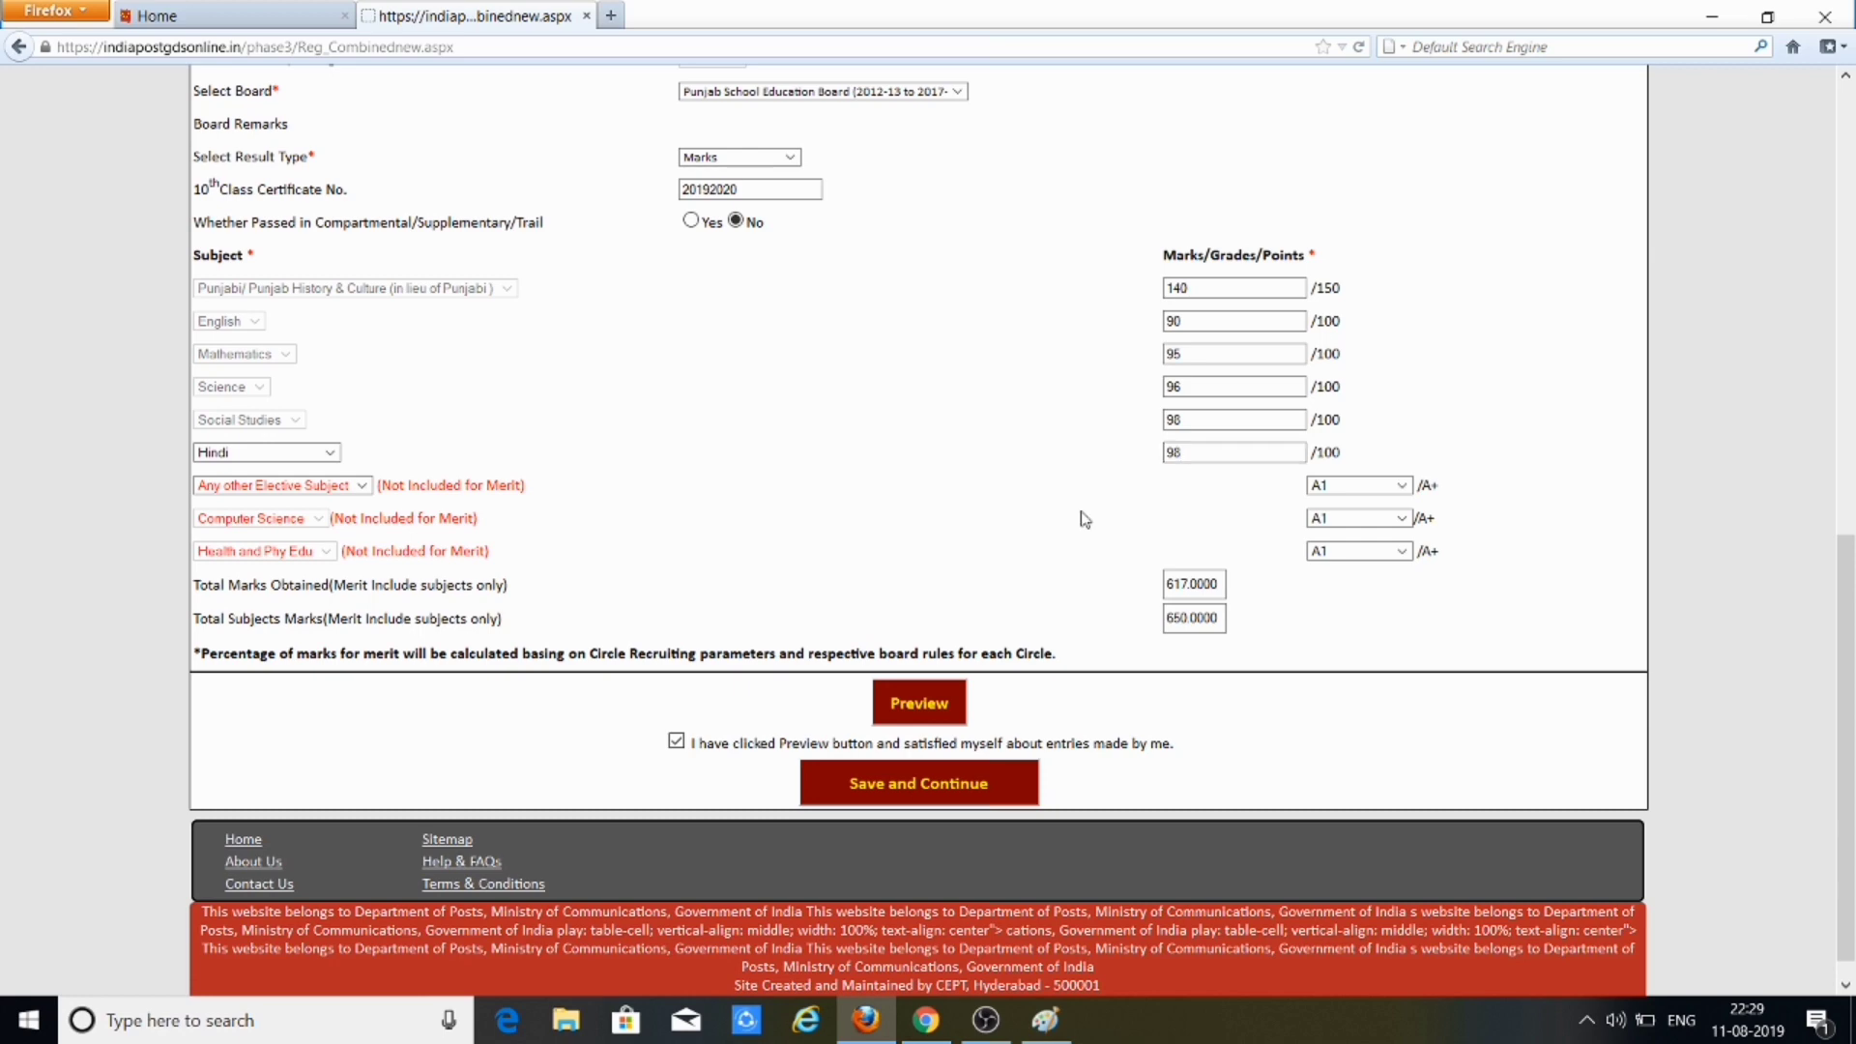
scroll(1085, 519, down, 1)
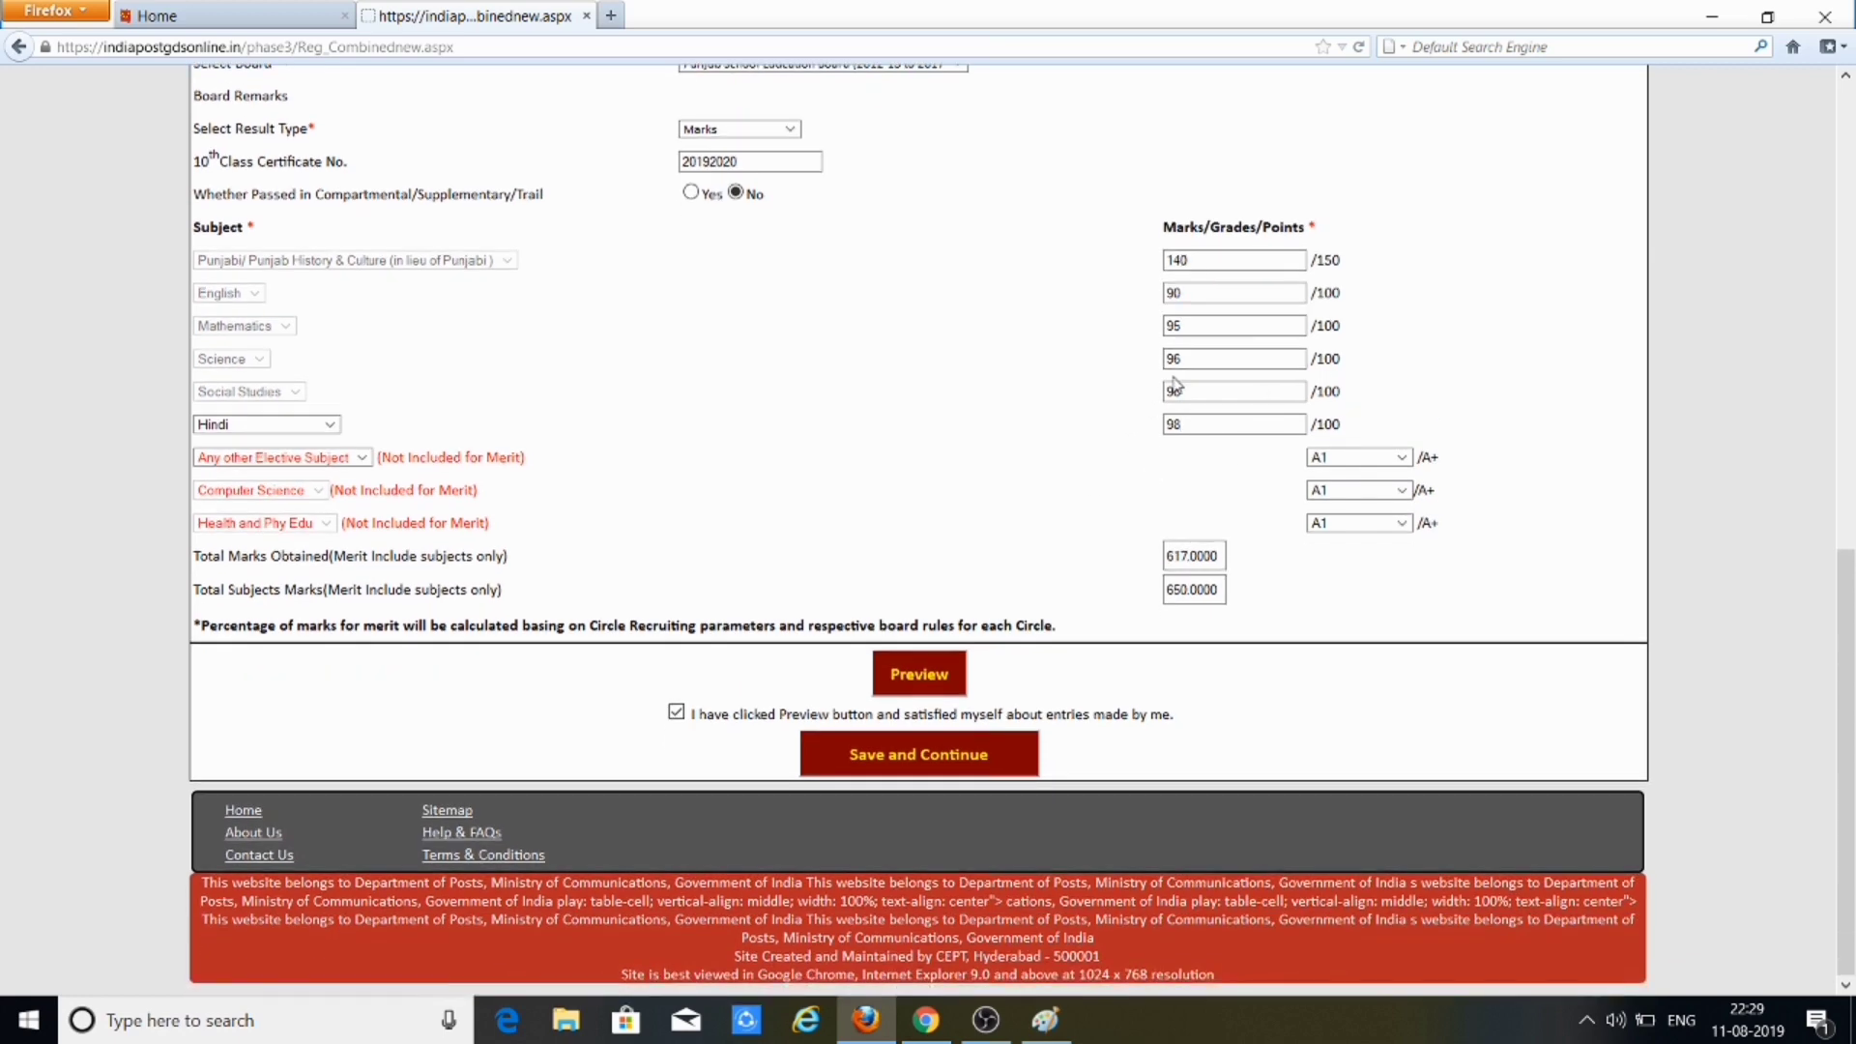
Try Save and Continue and dismiss the missing Present Occupation warning.
click(1199, 421)
click(929, 756)
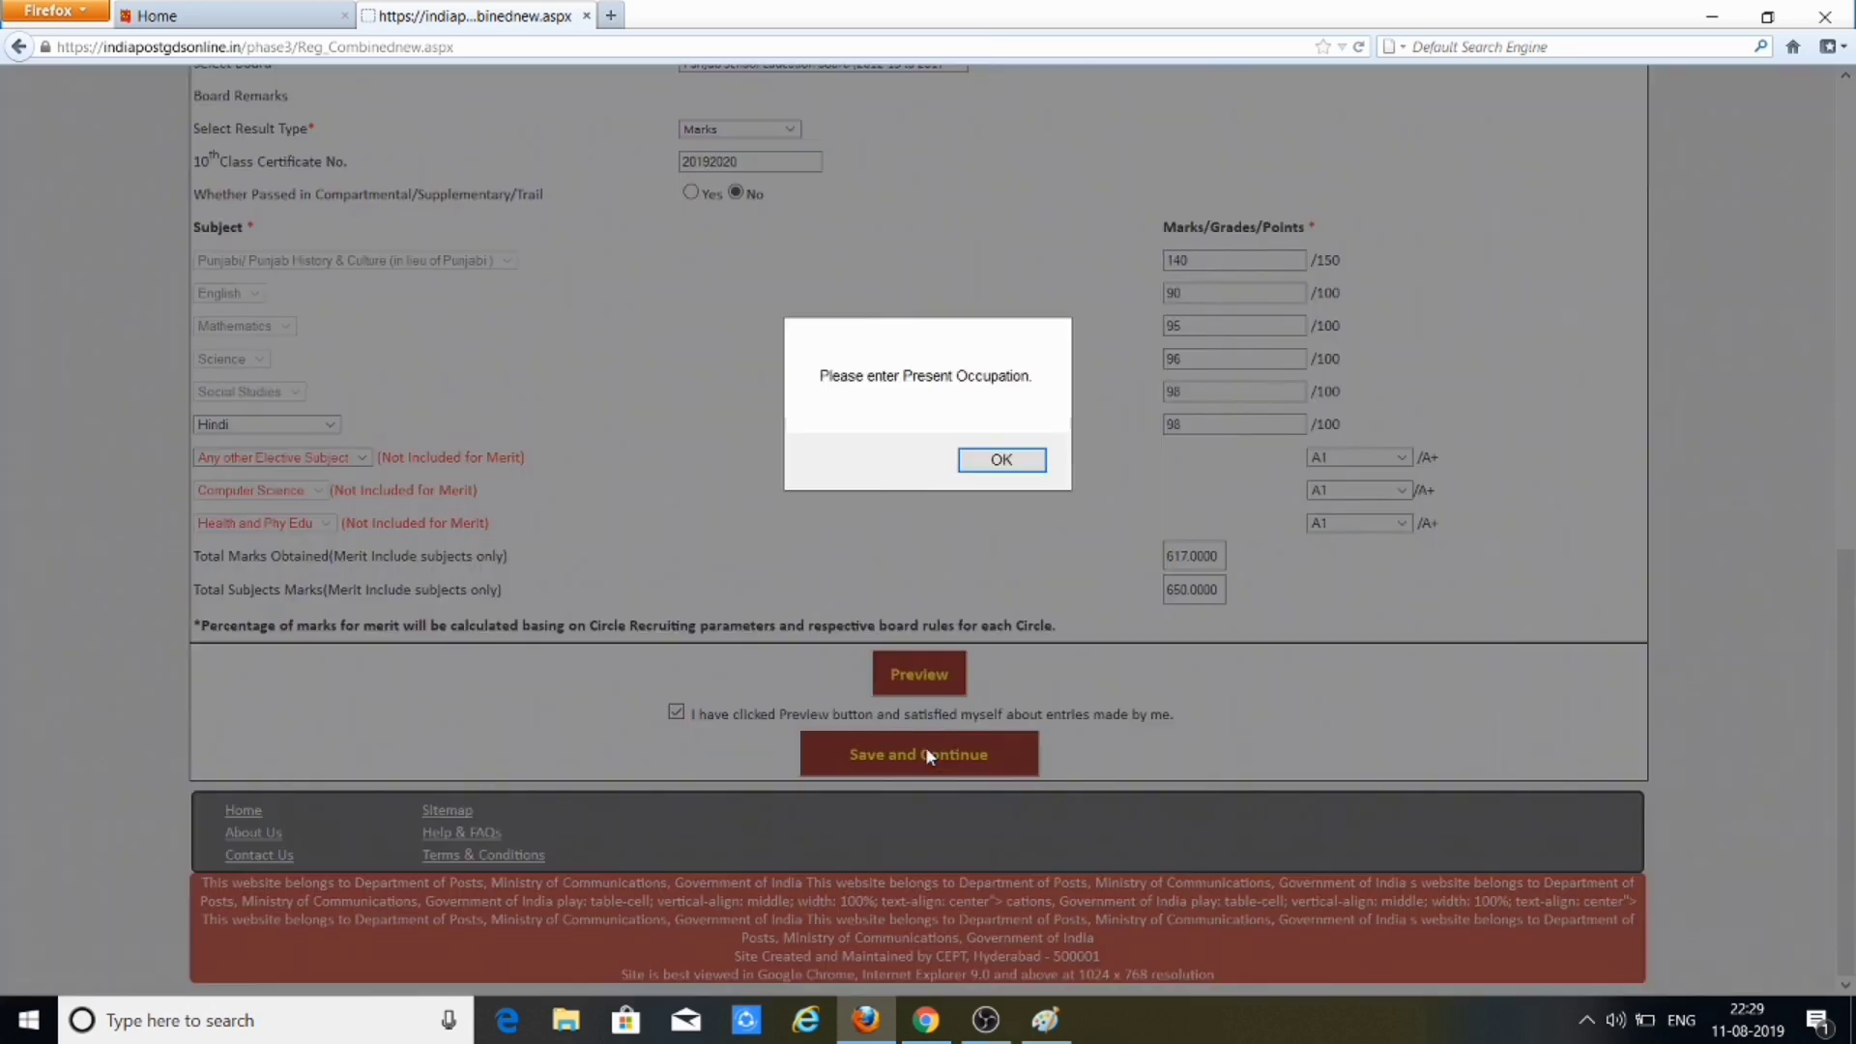
click(1002, 461)
Scroll up to locate the Present Occupation field, then return down the form.
scroll(1003, 465, up, 3)
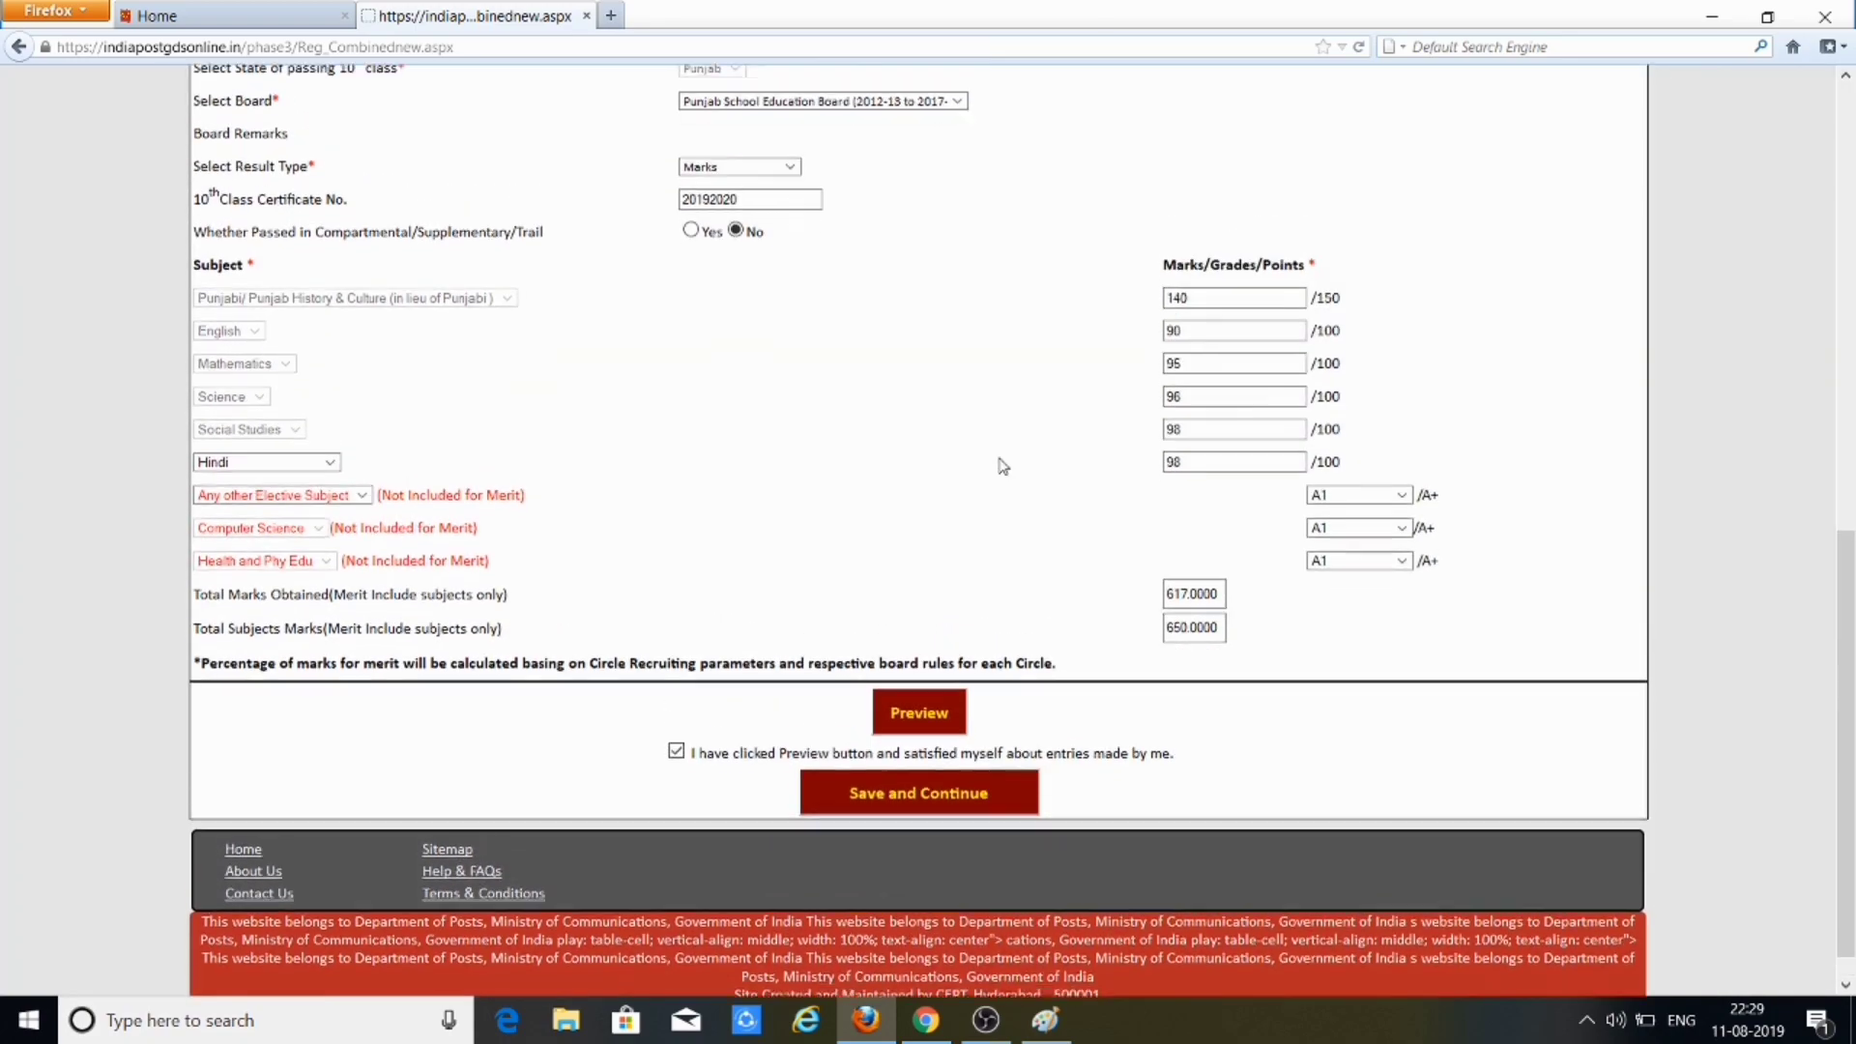
scroll(1003, 465, up, 6)
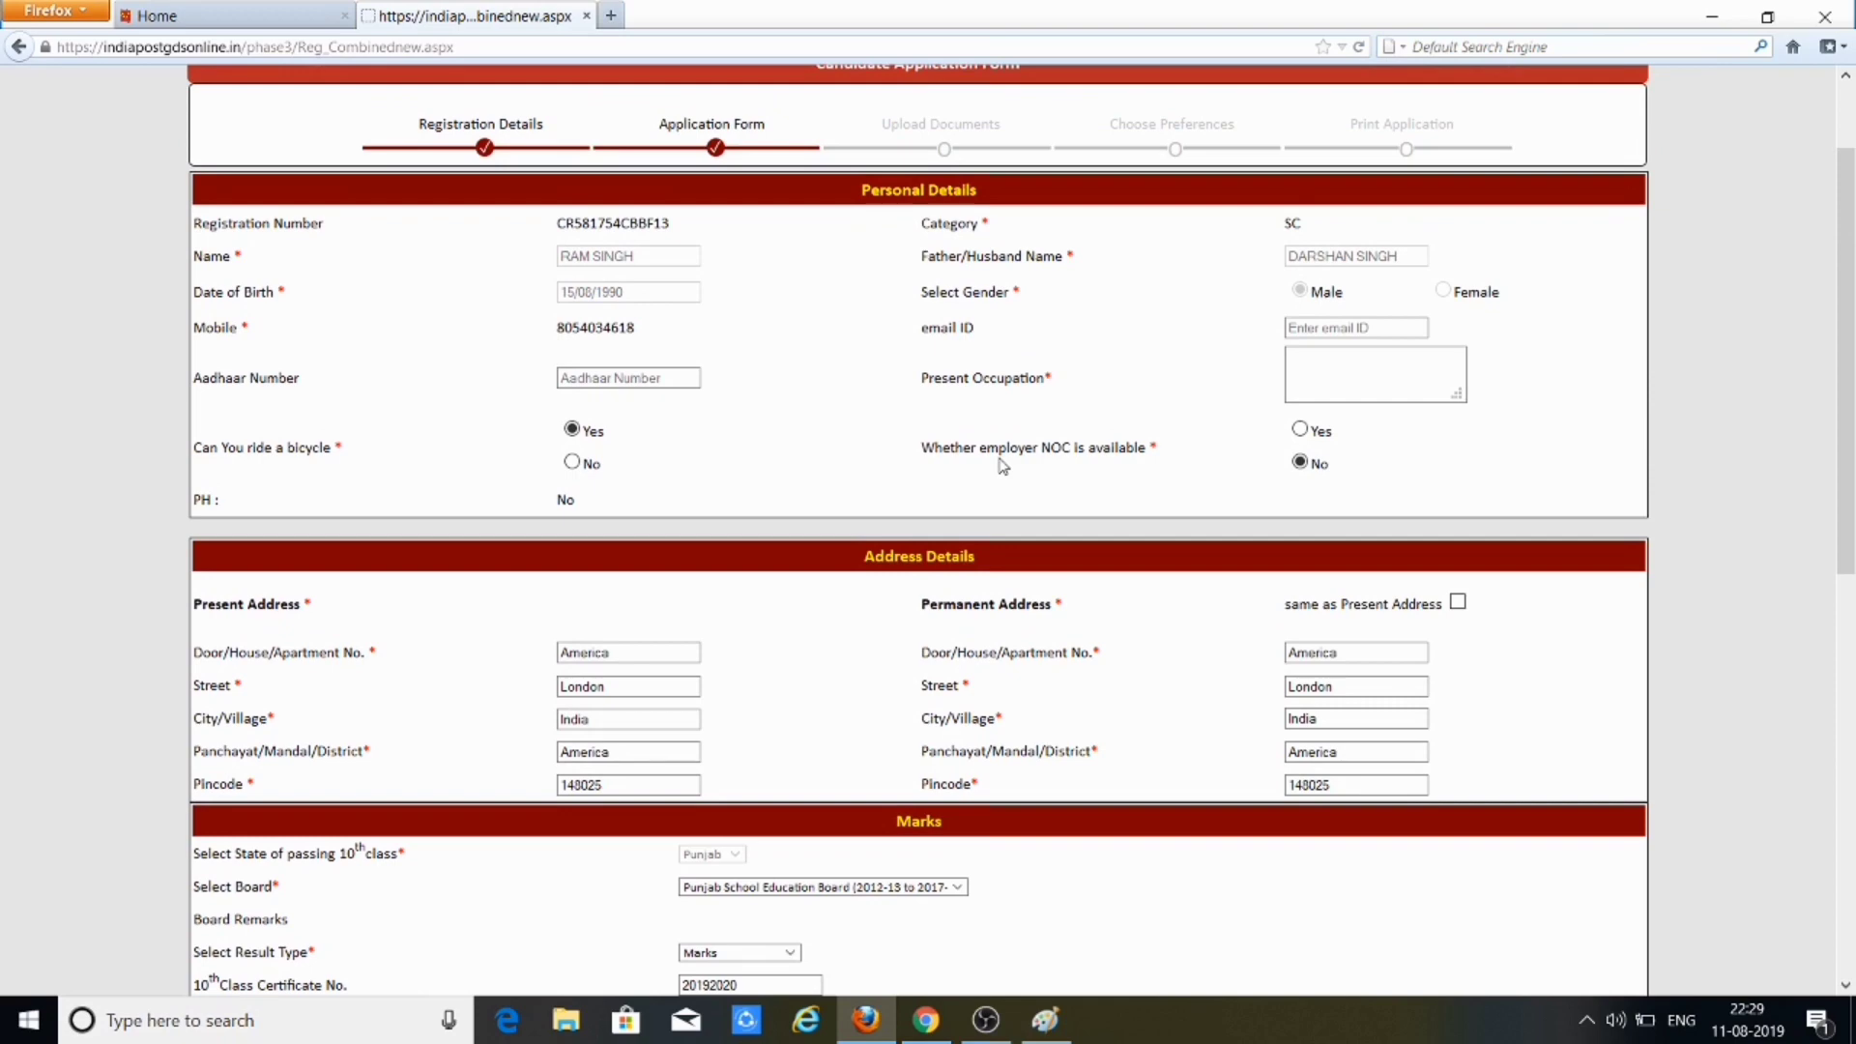
scroll(1003, 465, up, 1)
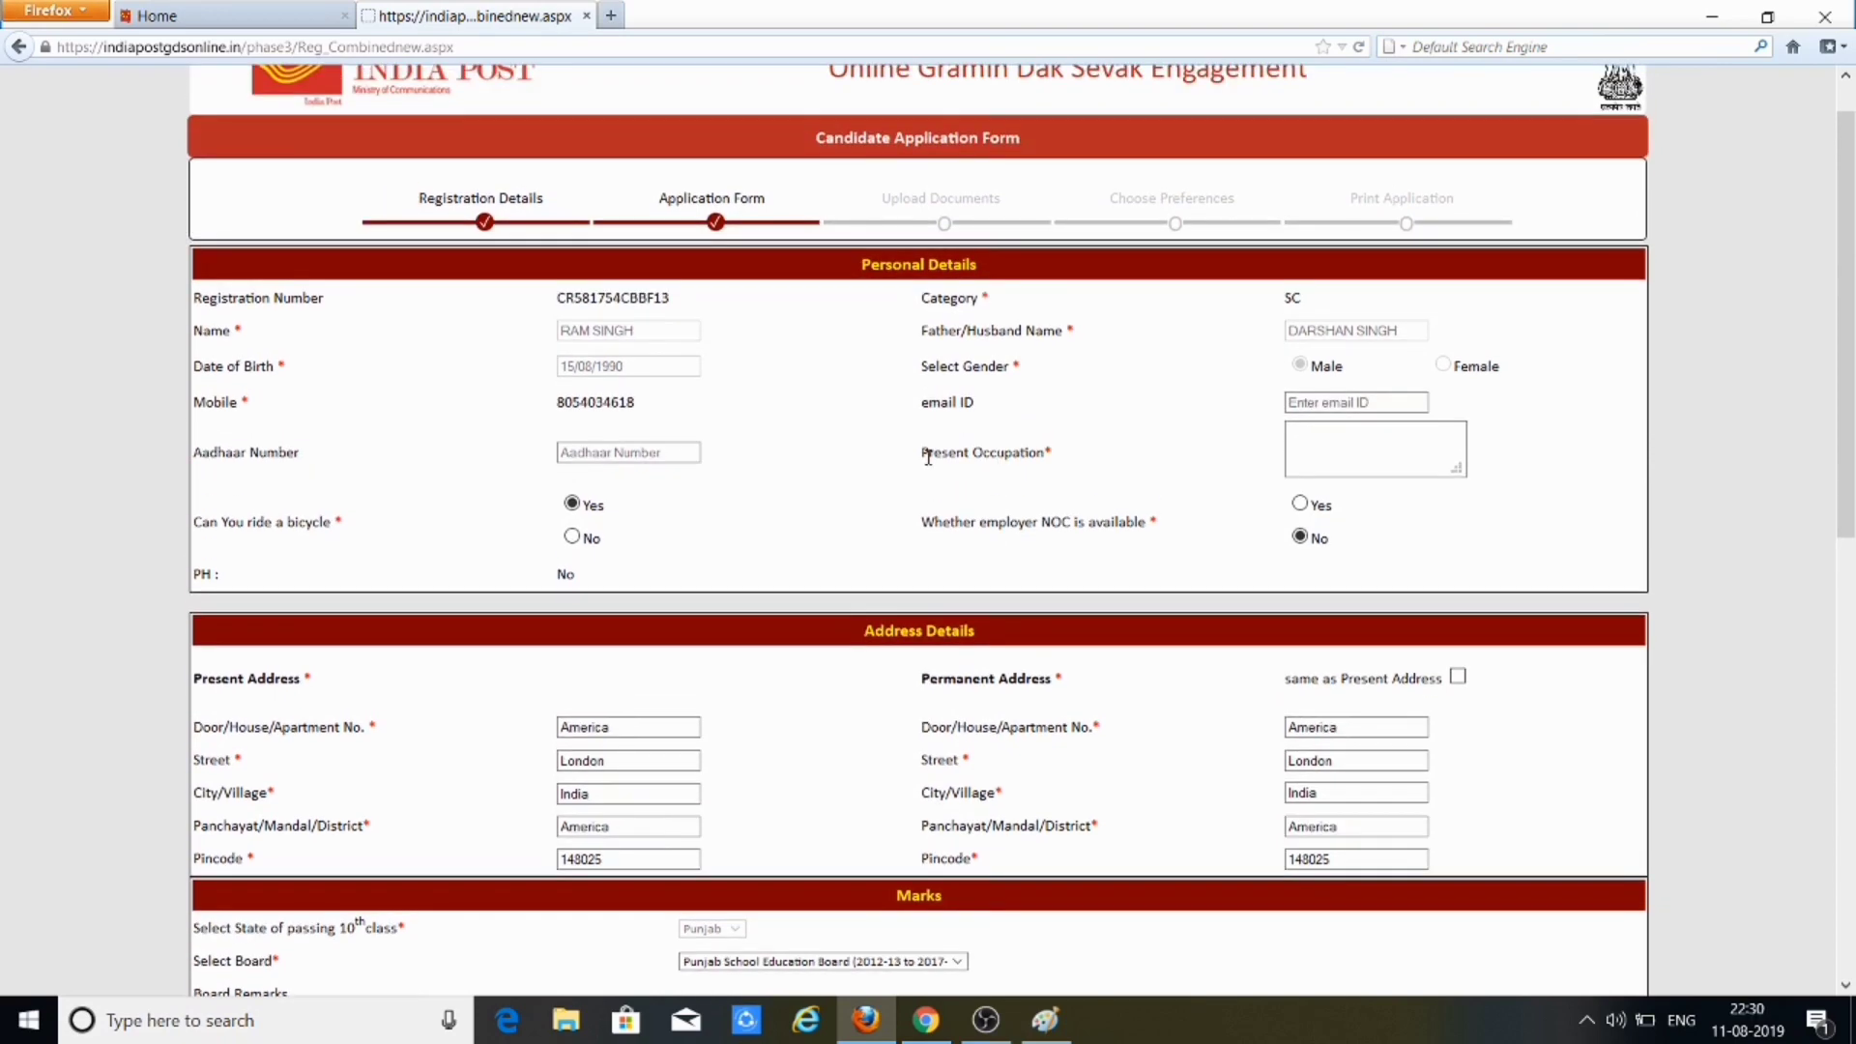
drag(928, 456, 1042, 466)
click(1105, 483)
scroll(920, 542, down, 3)
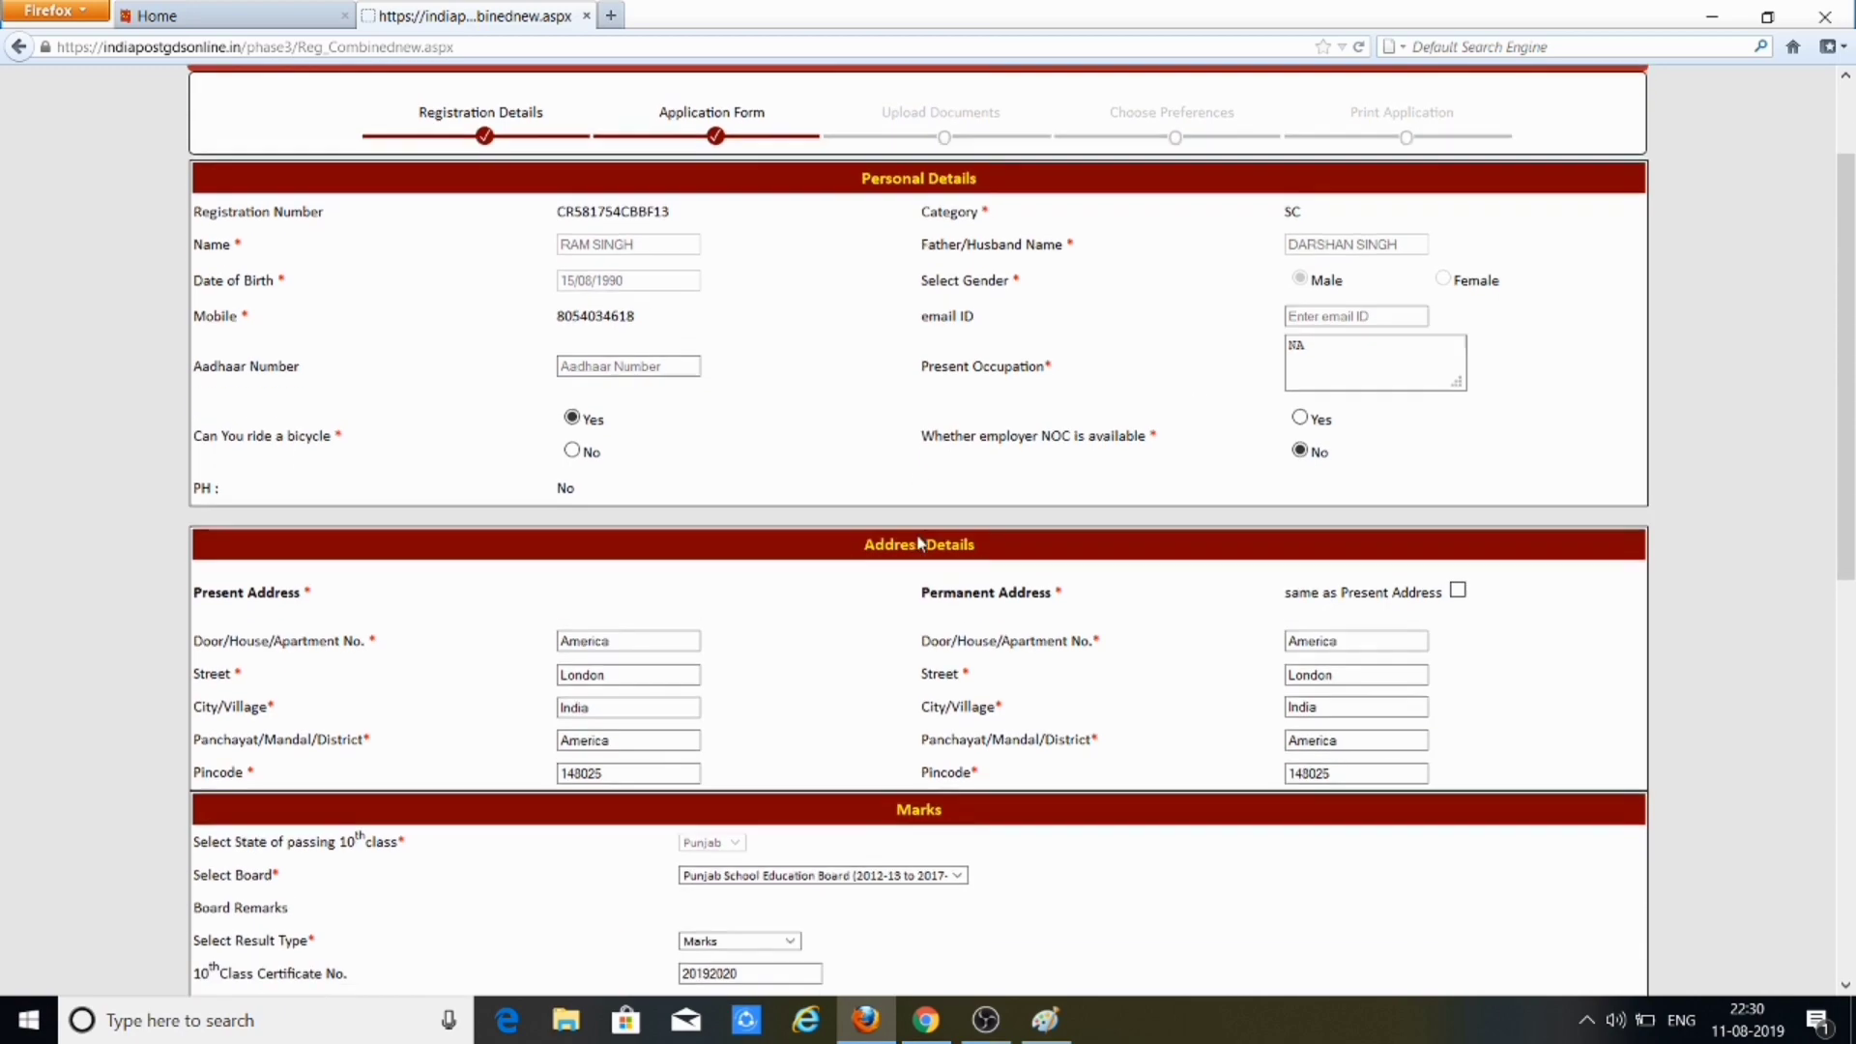
scroll(919, 543, down, 6)
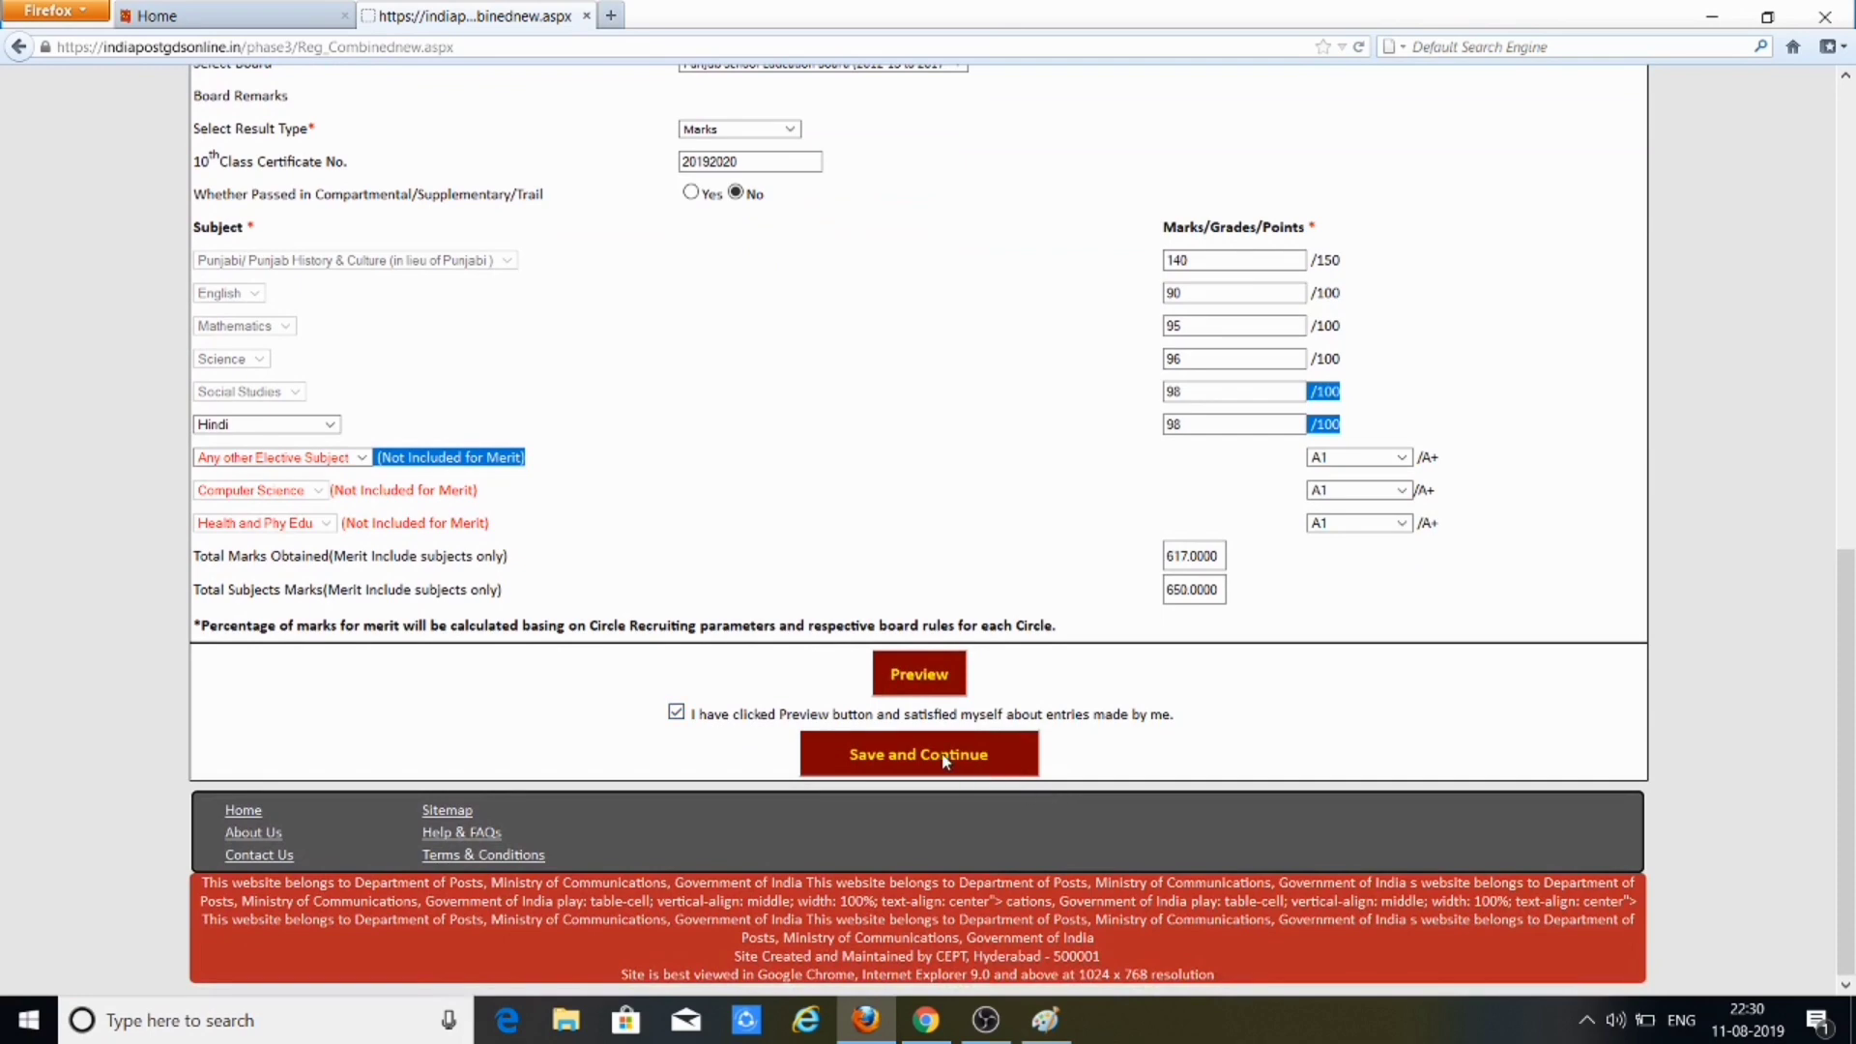
Save and Continue, confirming no further changes and acknowledging the Data Saved alert.
click(946, 762)
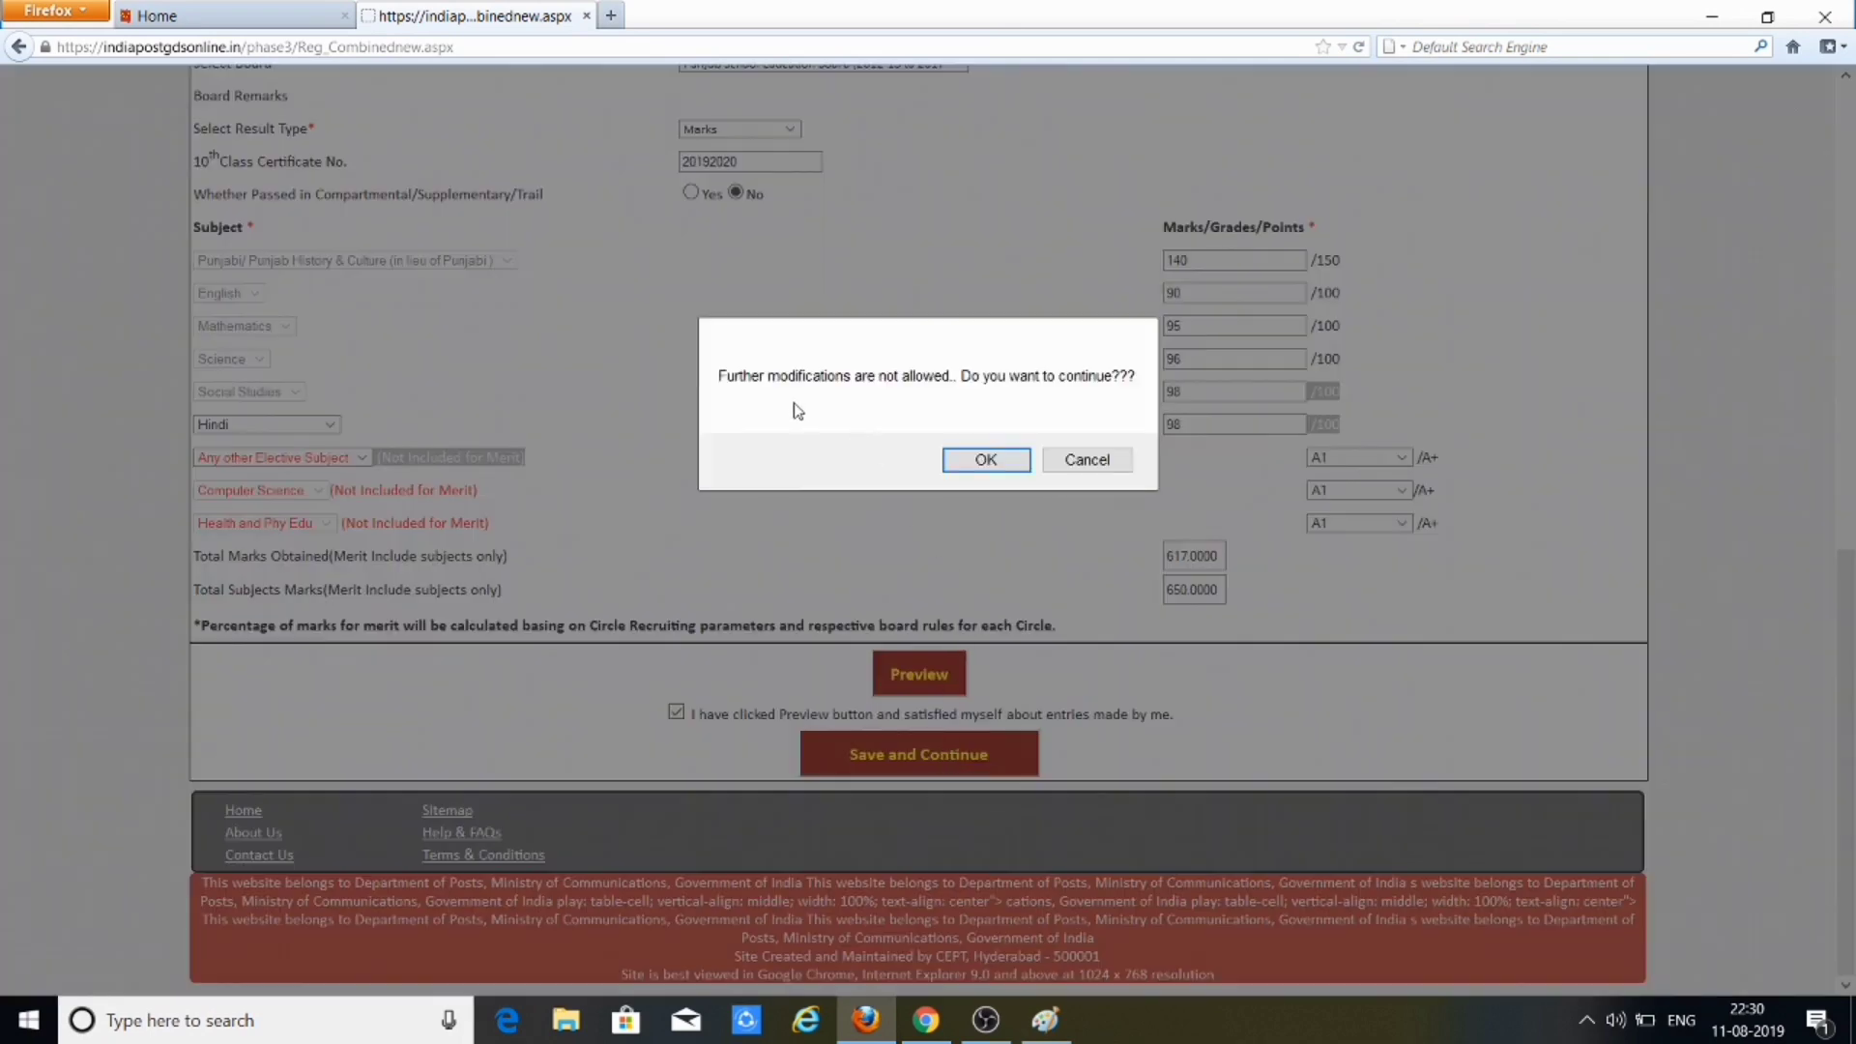
click(996, 460)
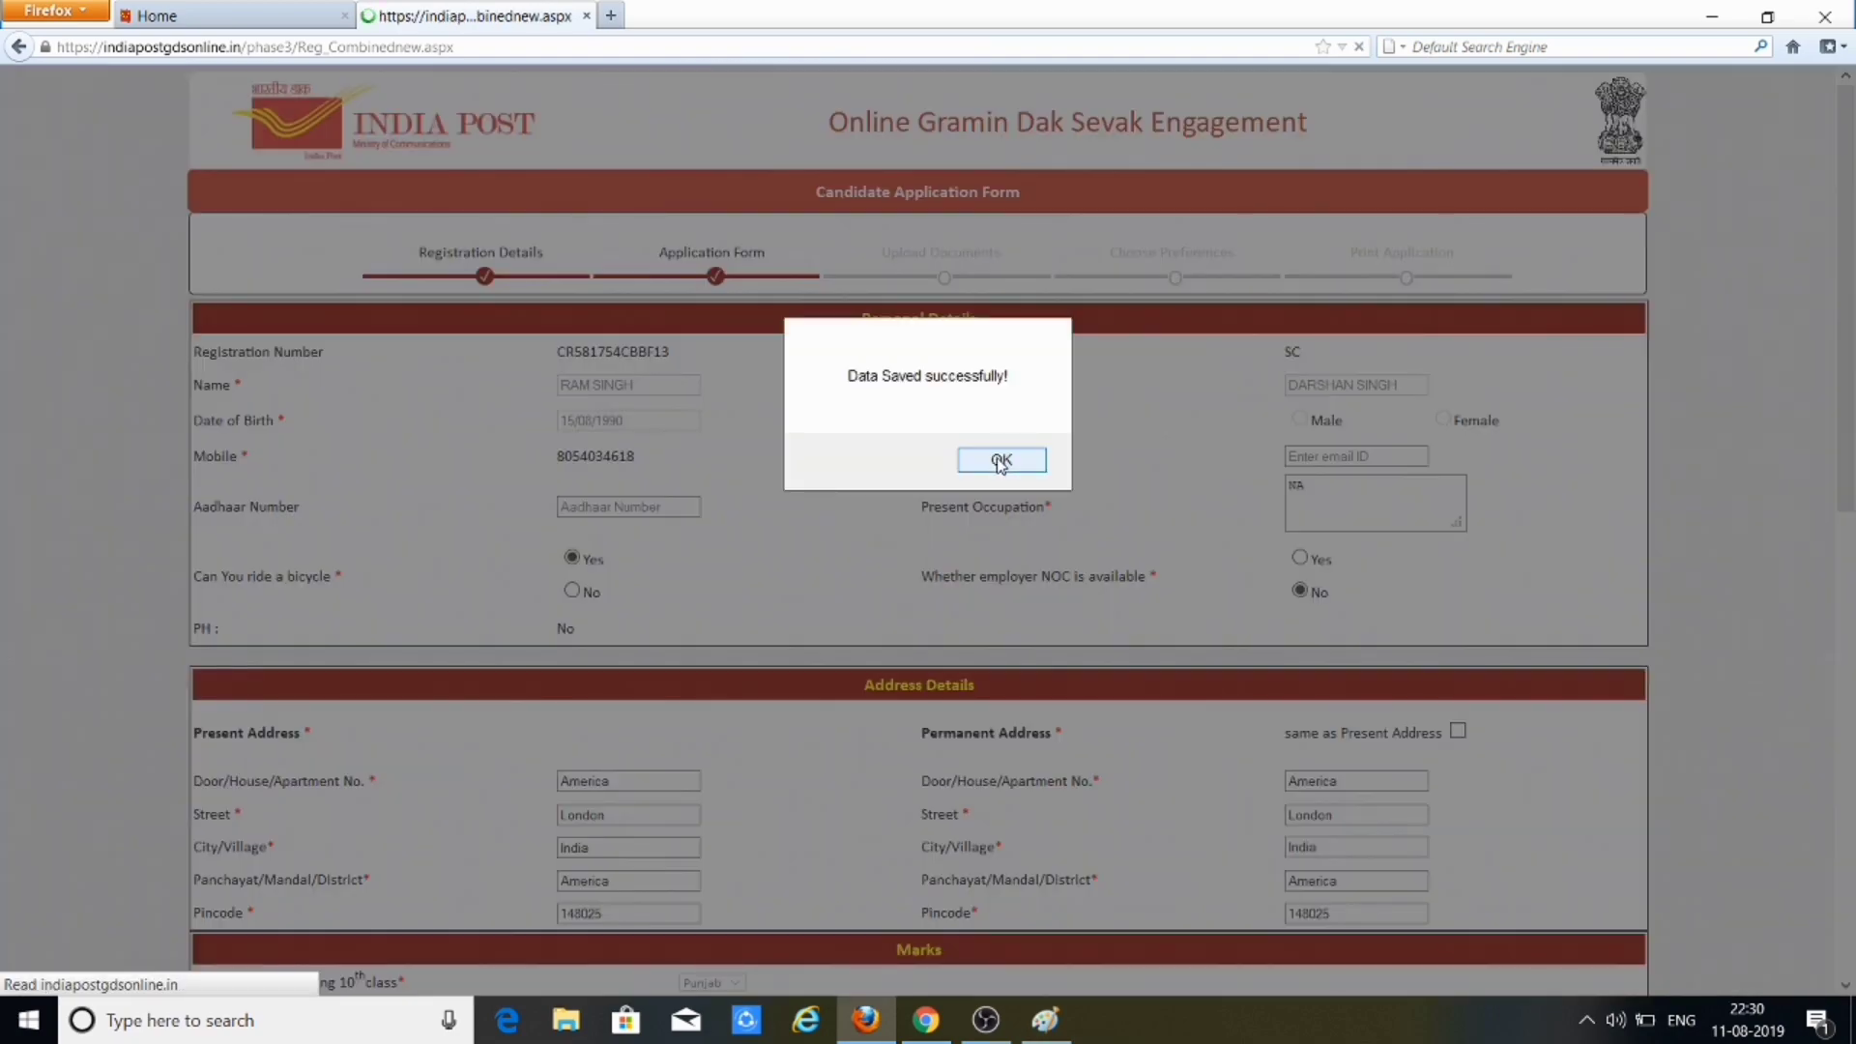
click(1000, 461)
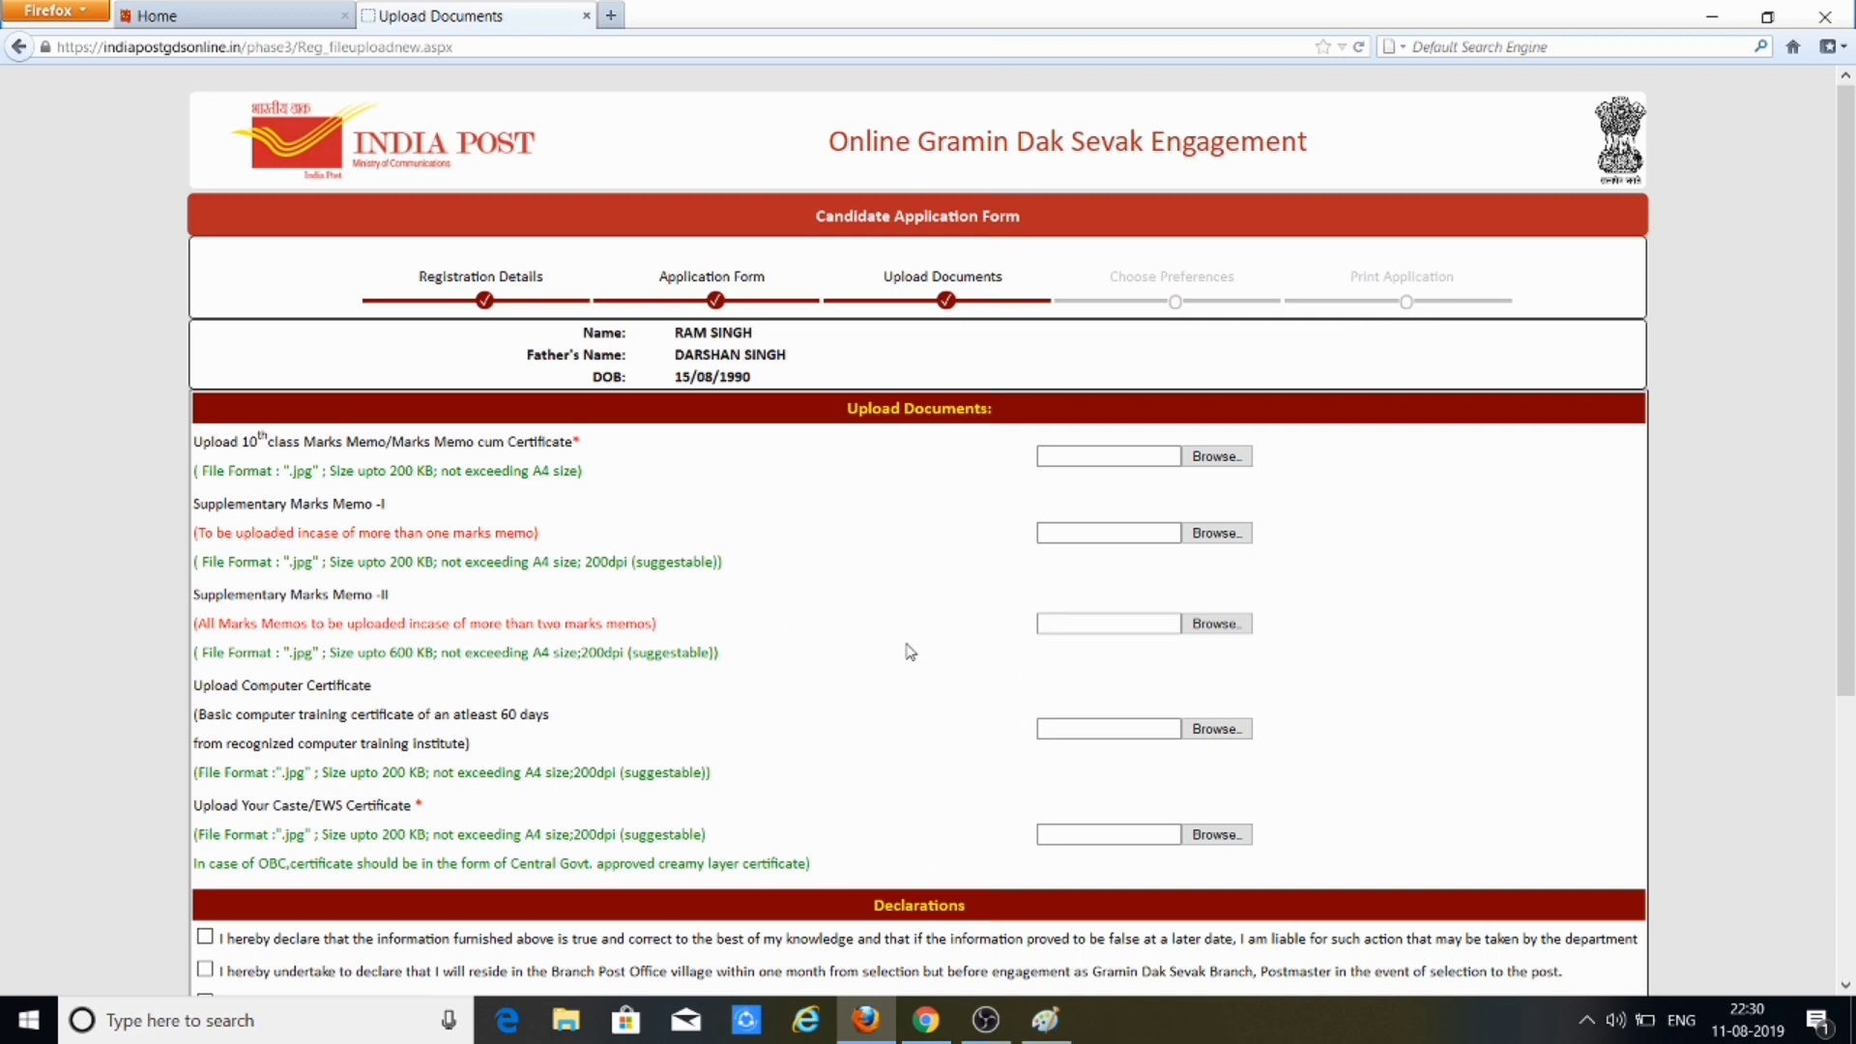
Review the Upload Documents page, briefly check the desktop, then choose a file for the 10th class marks memo.
scroll(909, 653, down, 3)
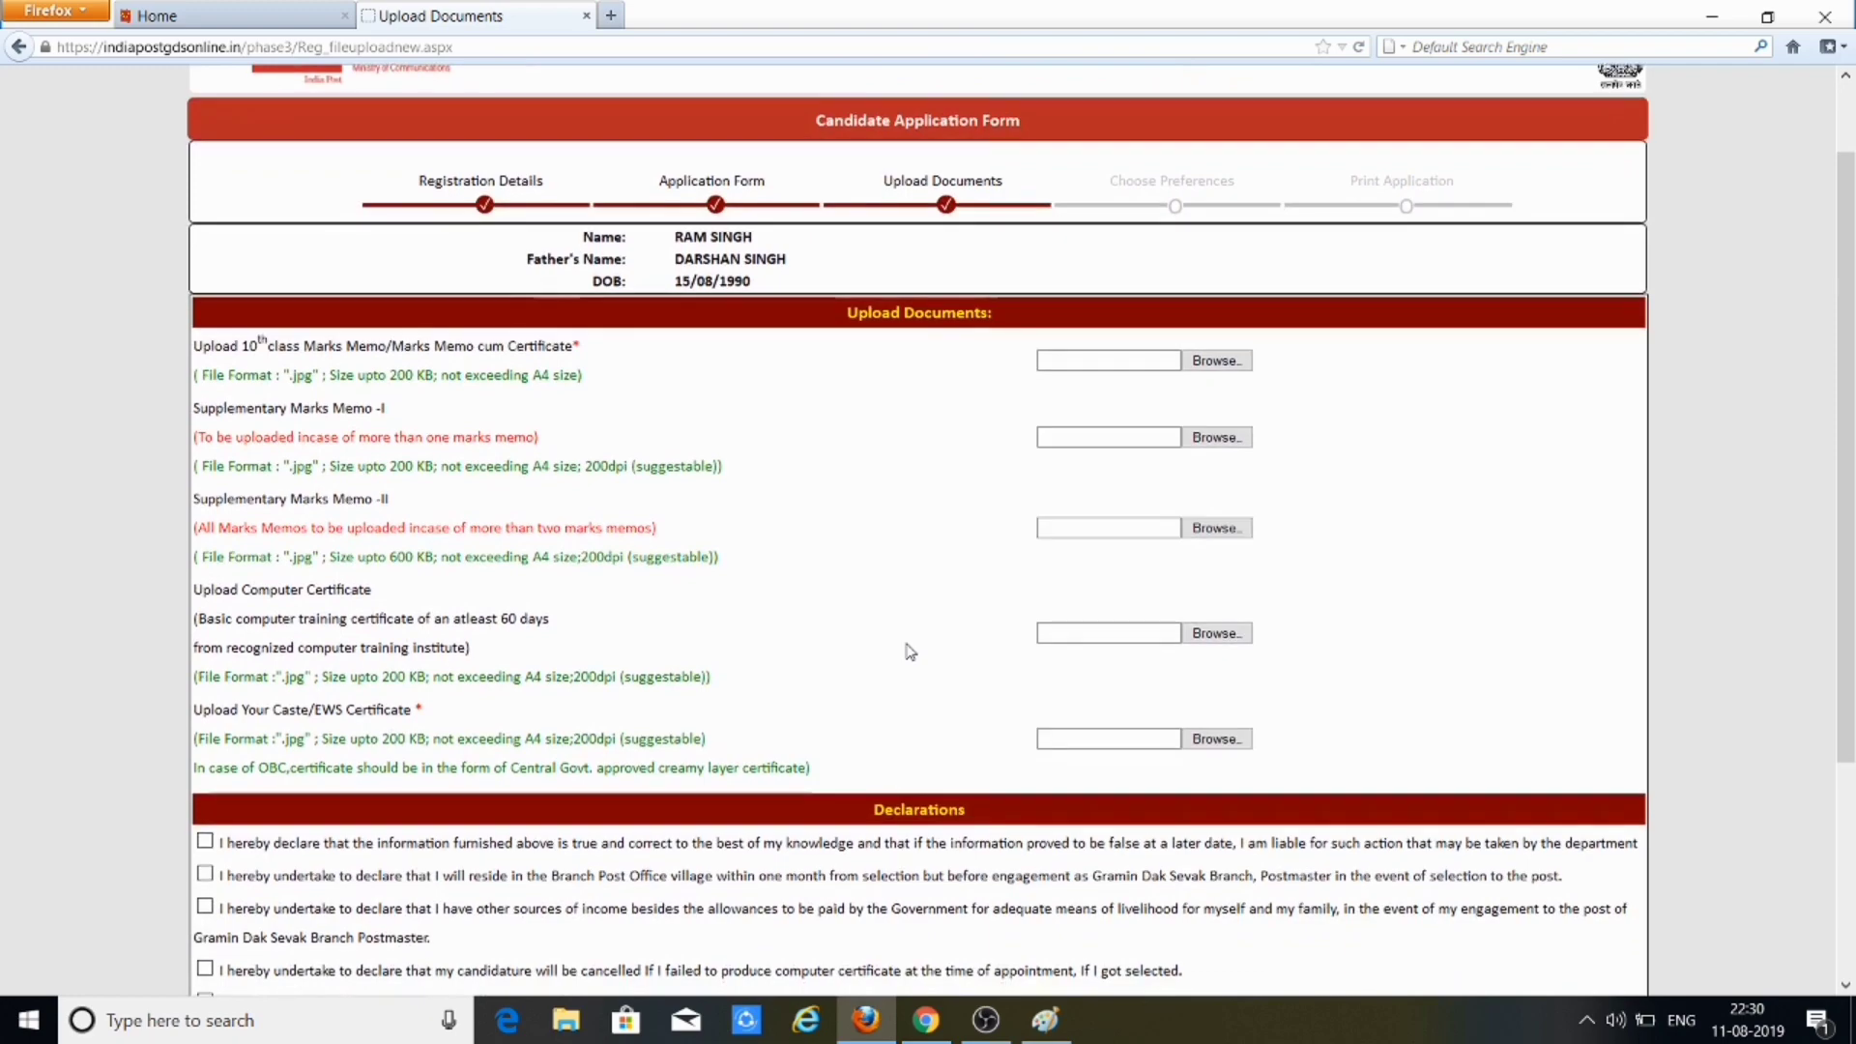
scroll(909, 653, down, 1)
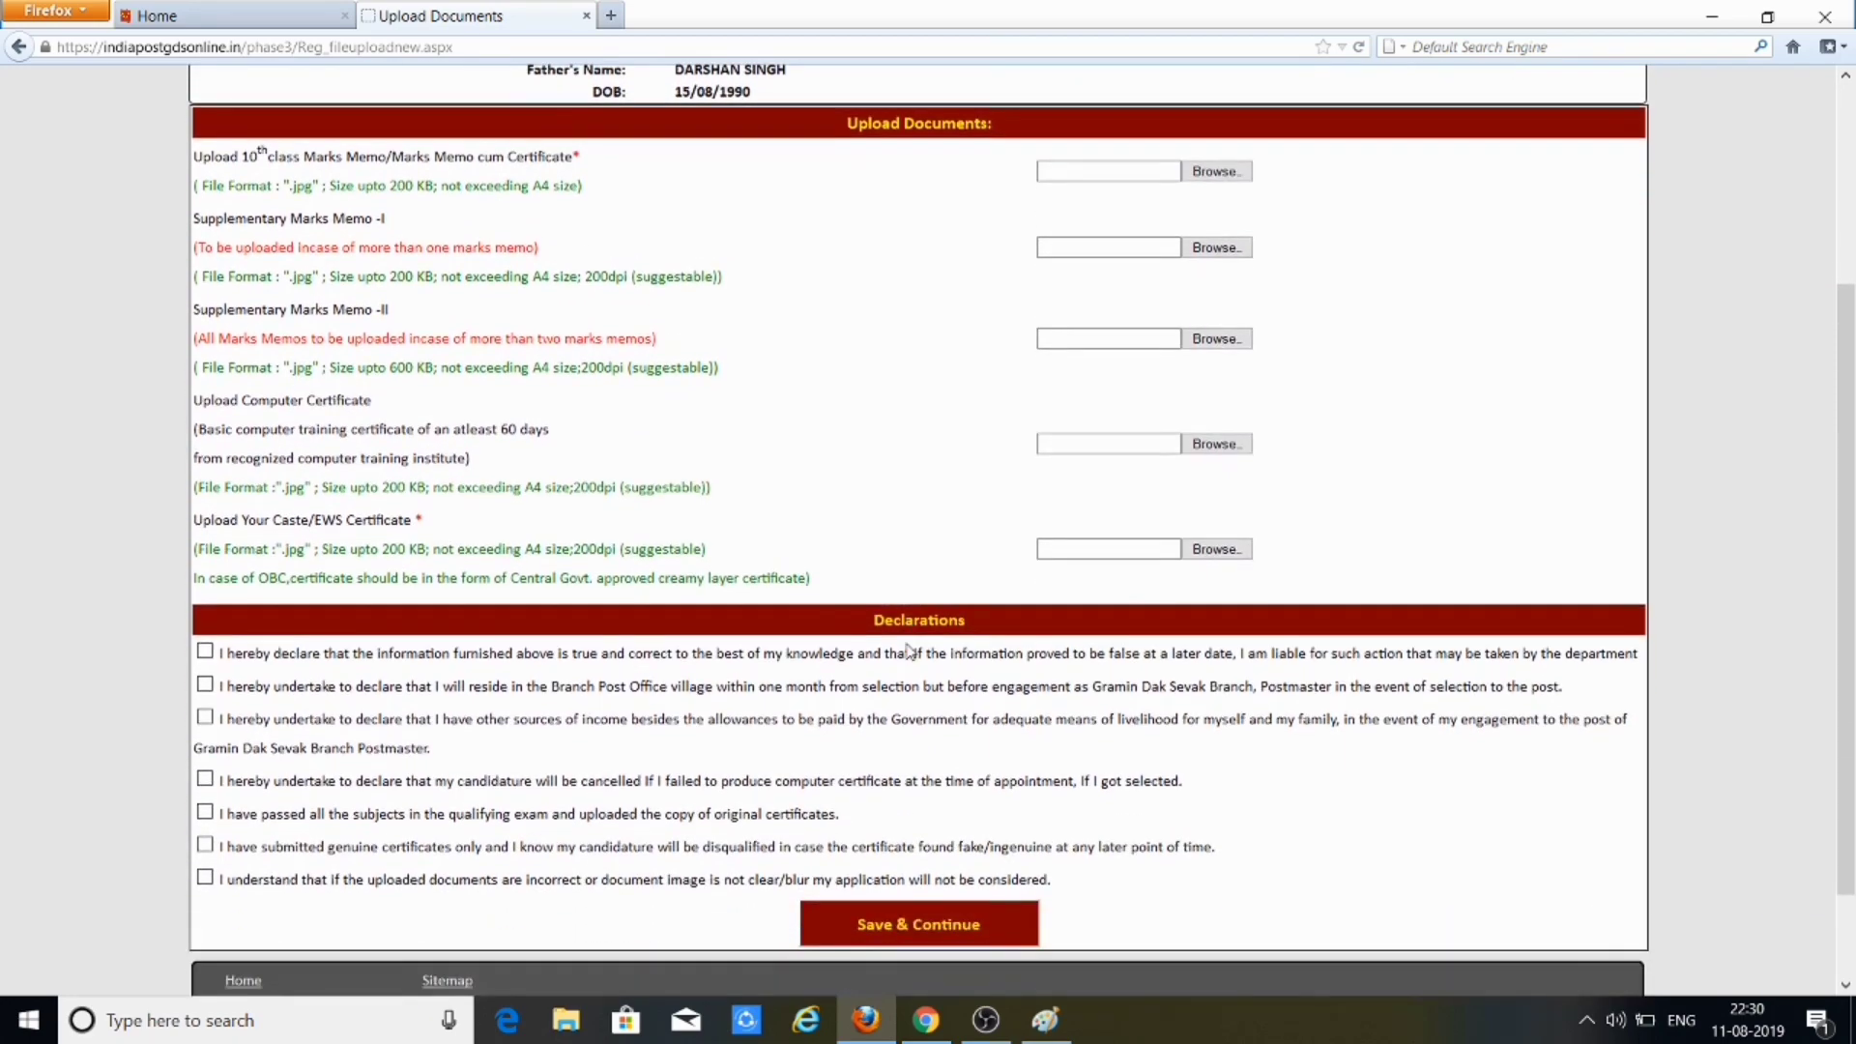
scroll(909, 650, down, 2)
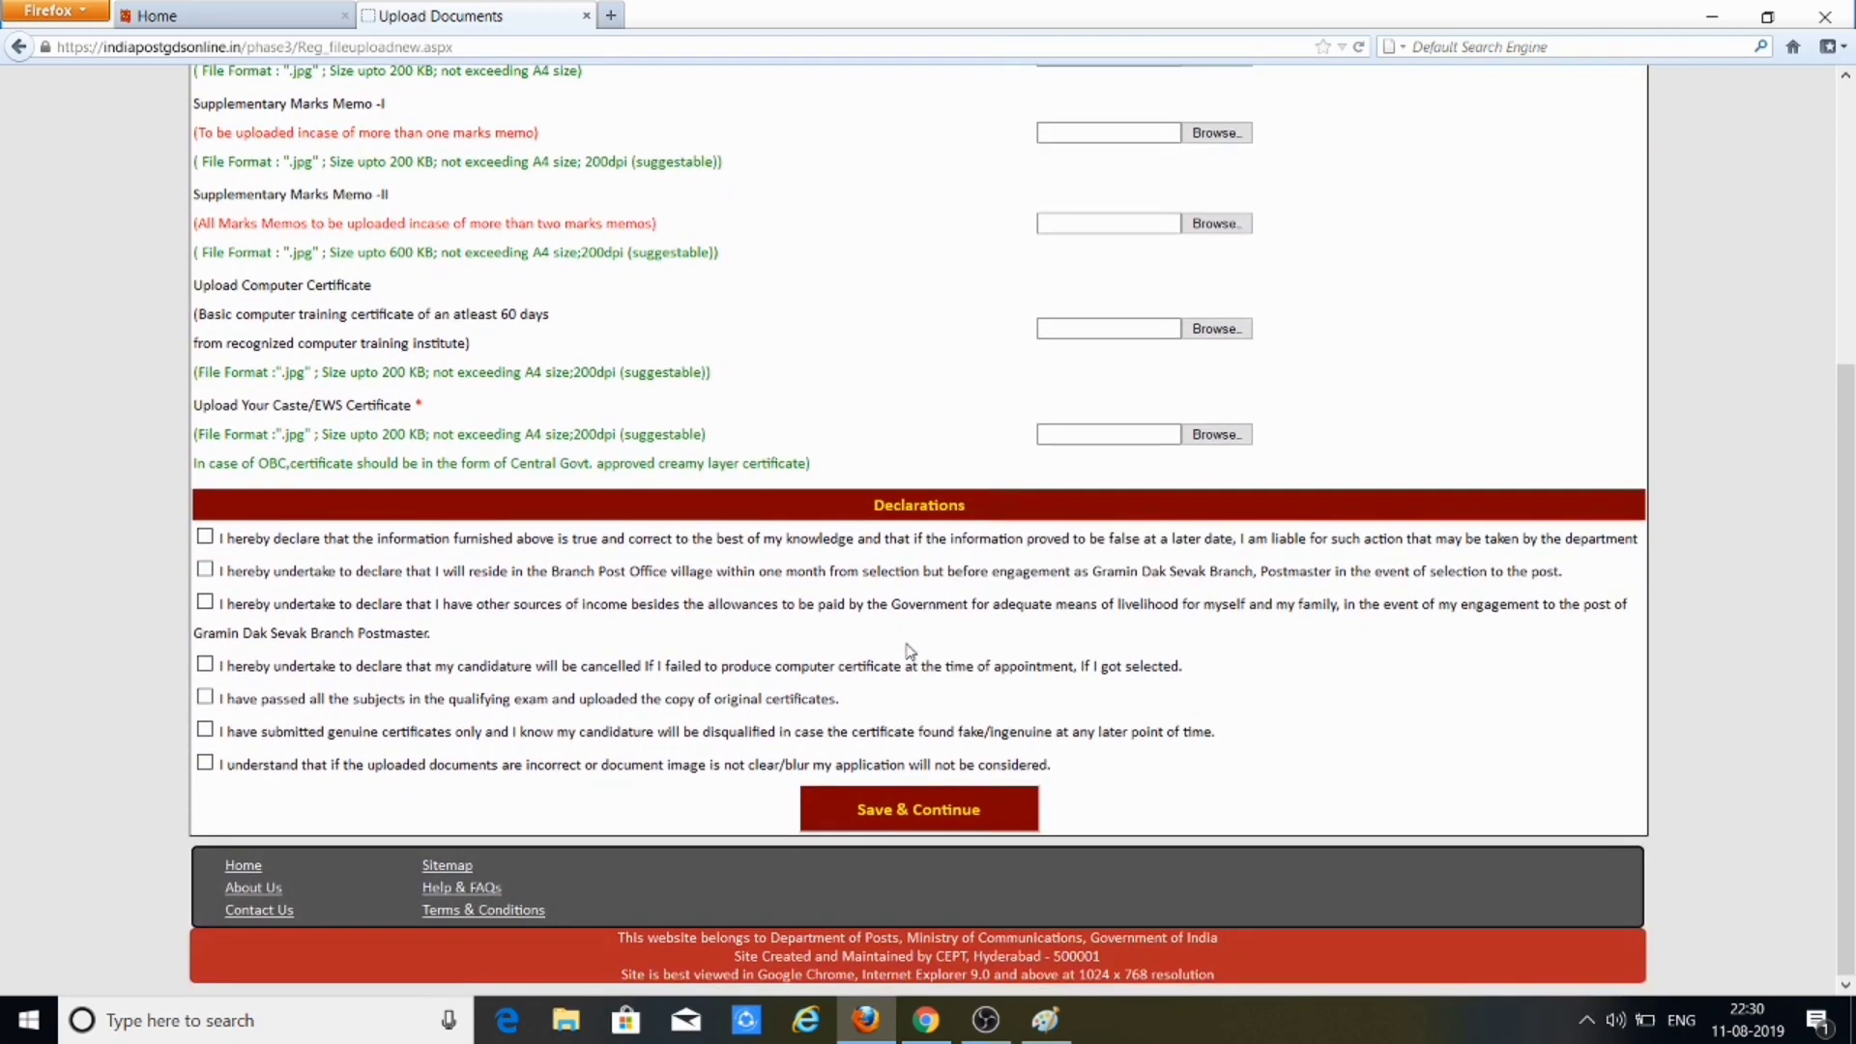
scroll(909, 651, up, 3)
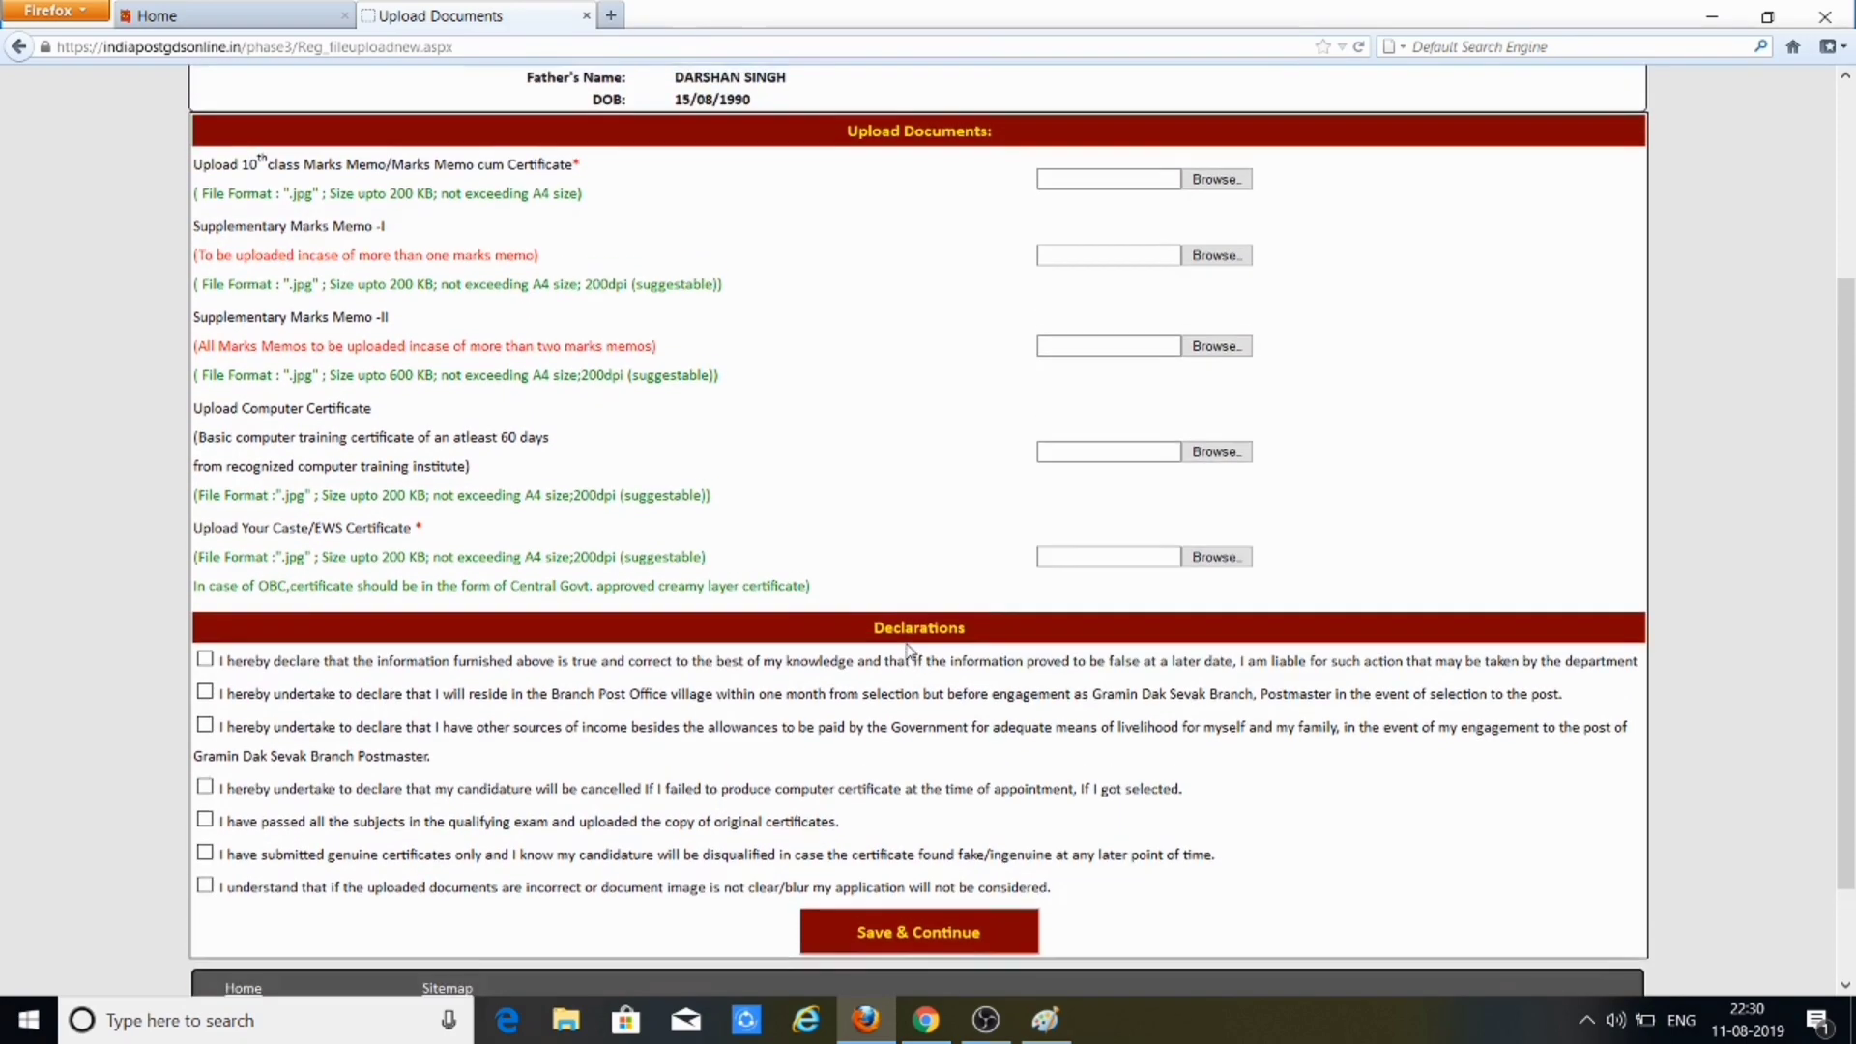
scroll(908, 651, up, 4)
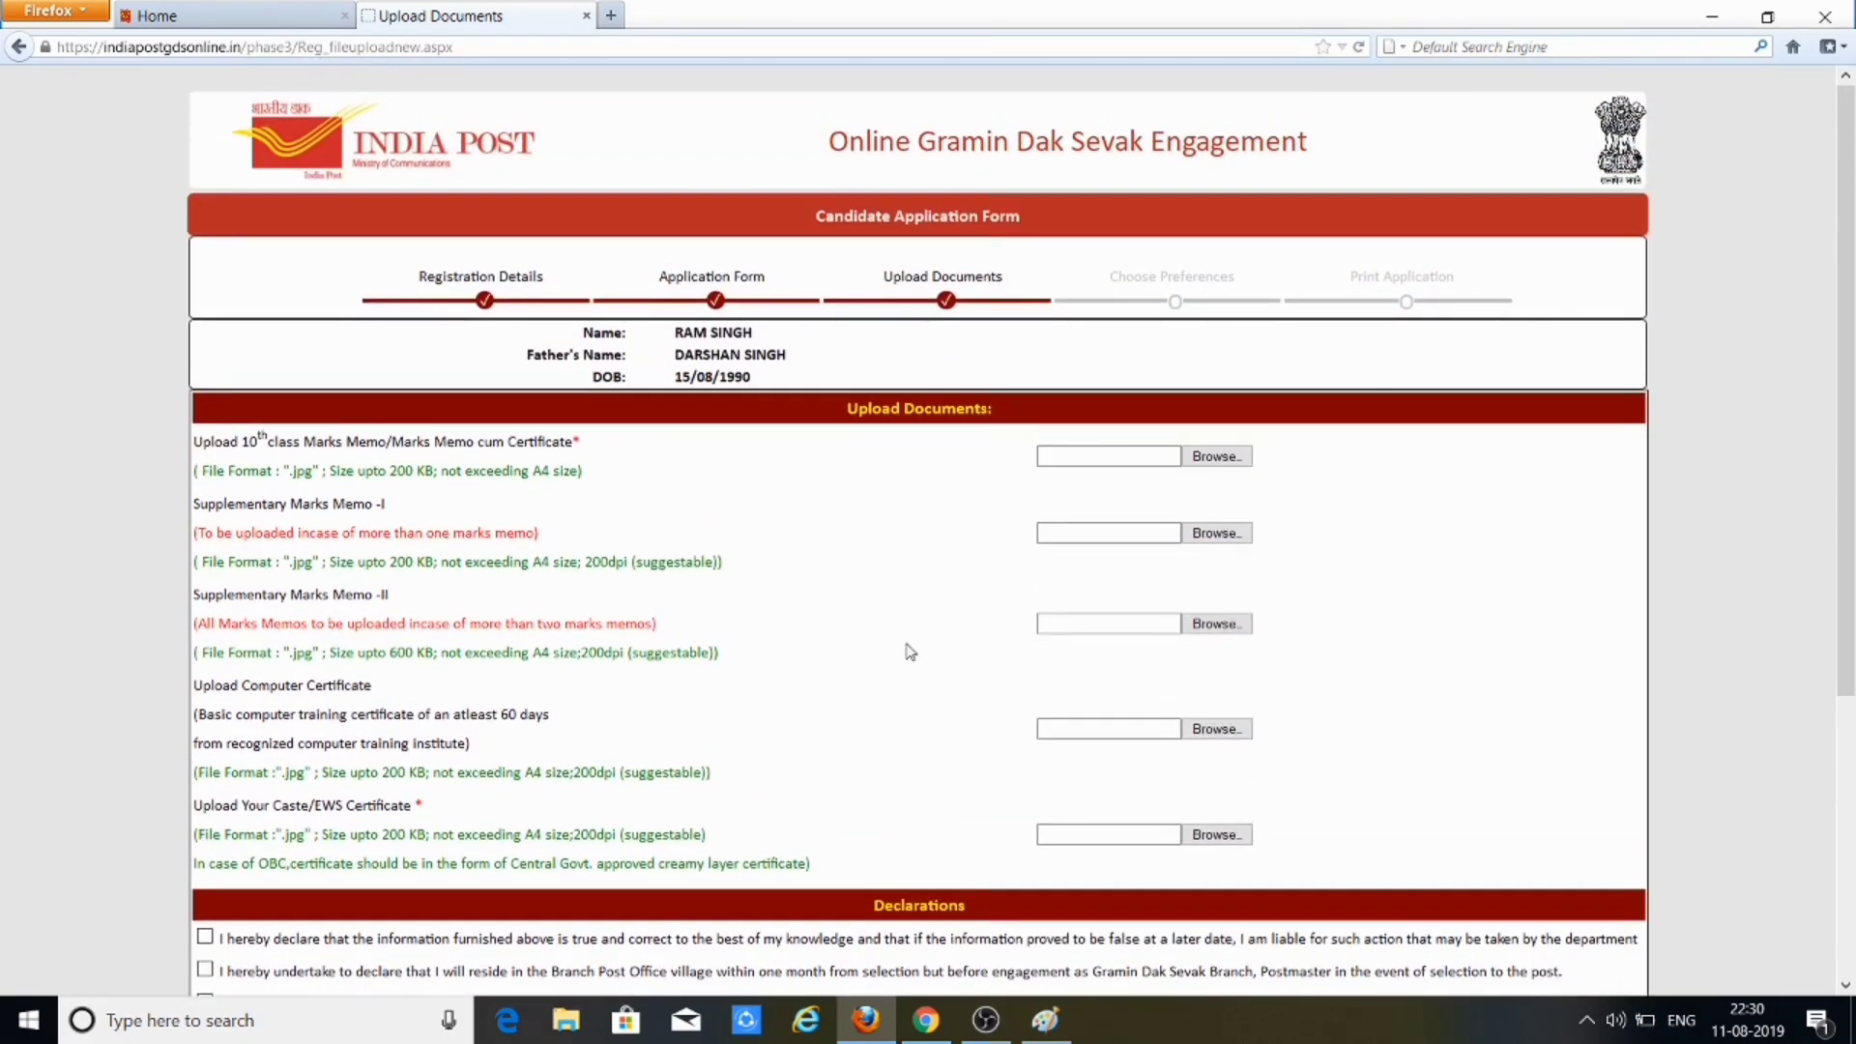
click(1717, 15)
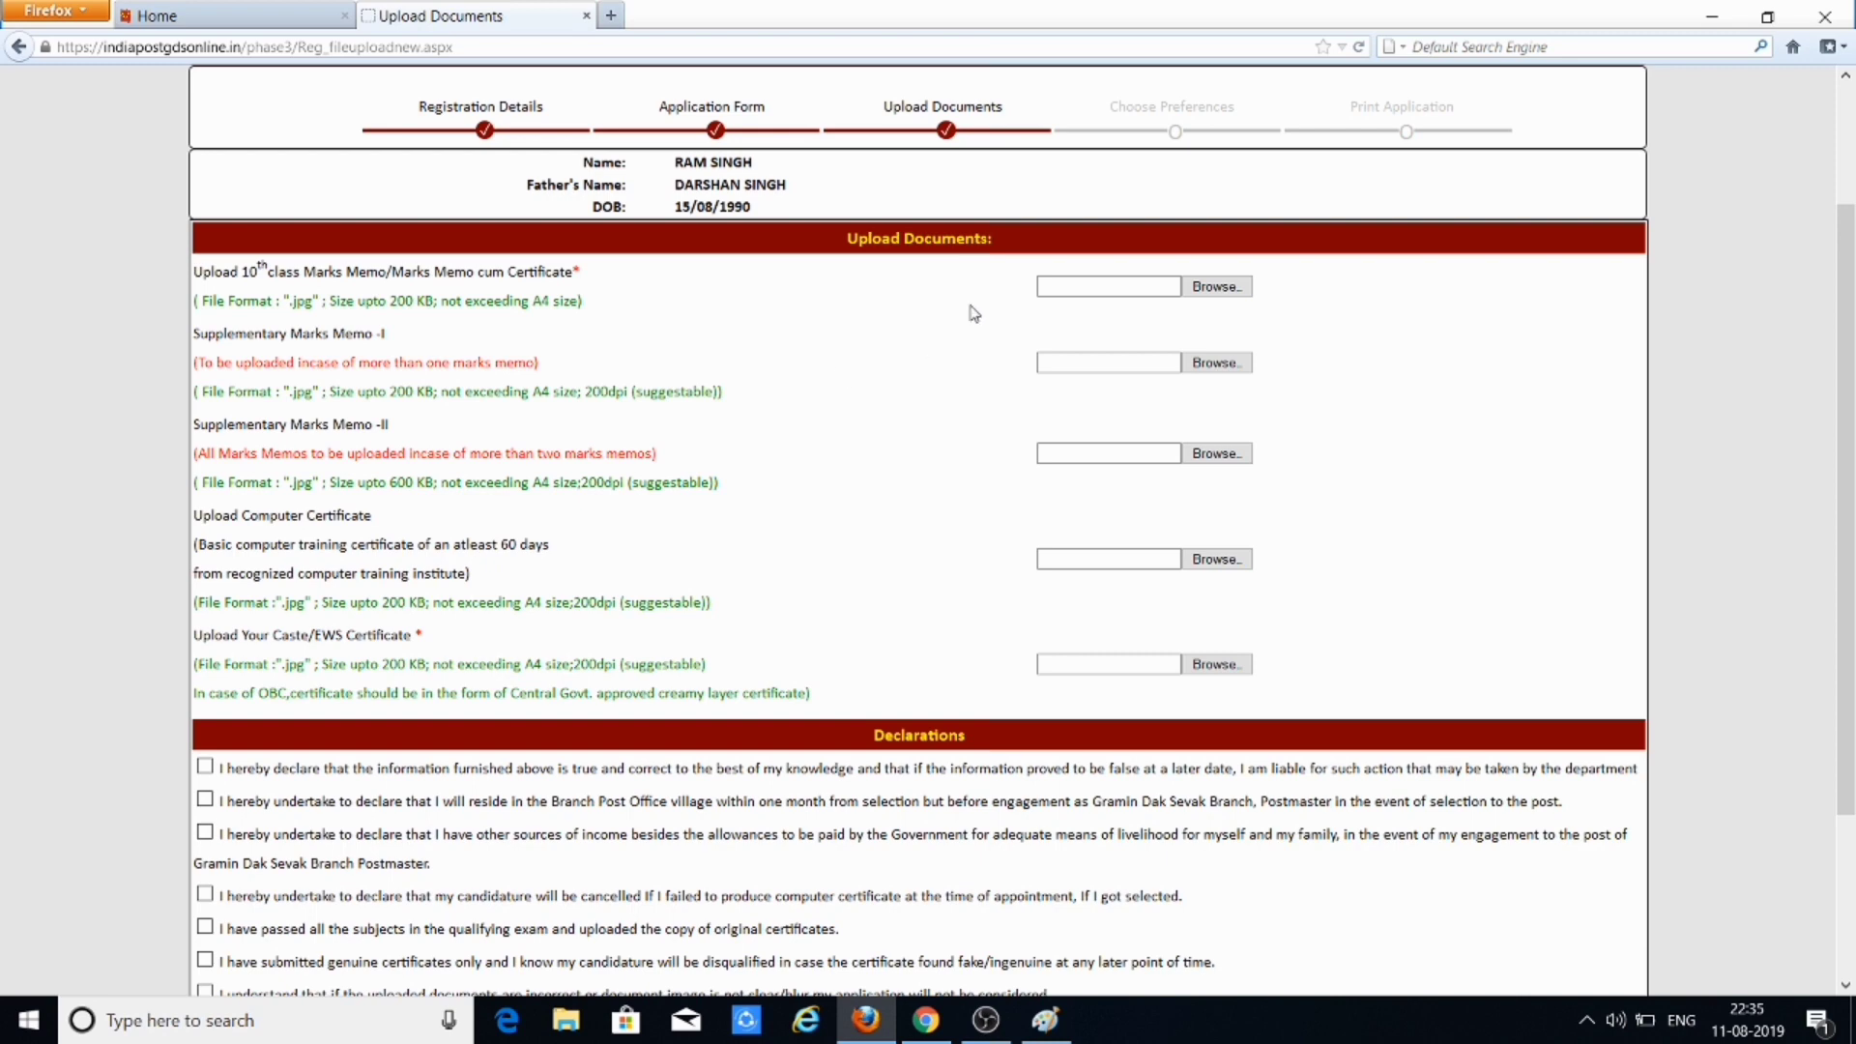
click(1234, 288)
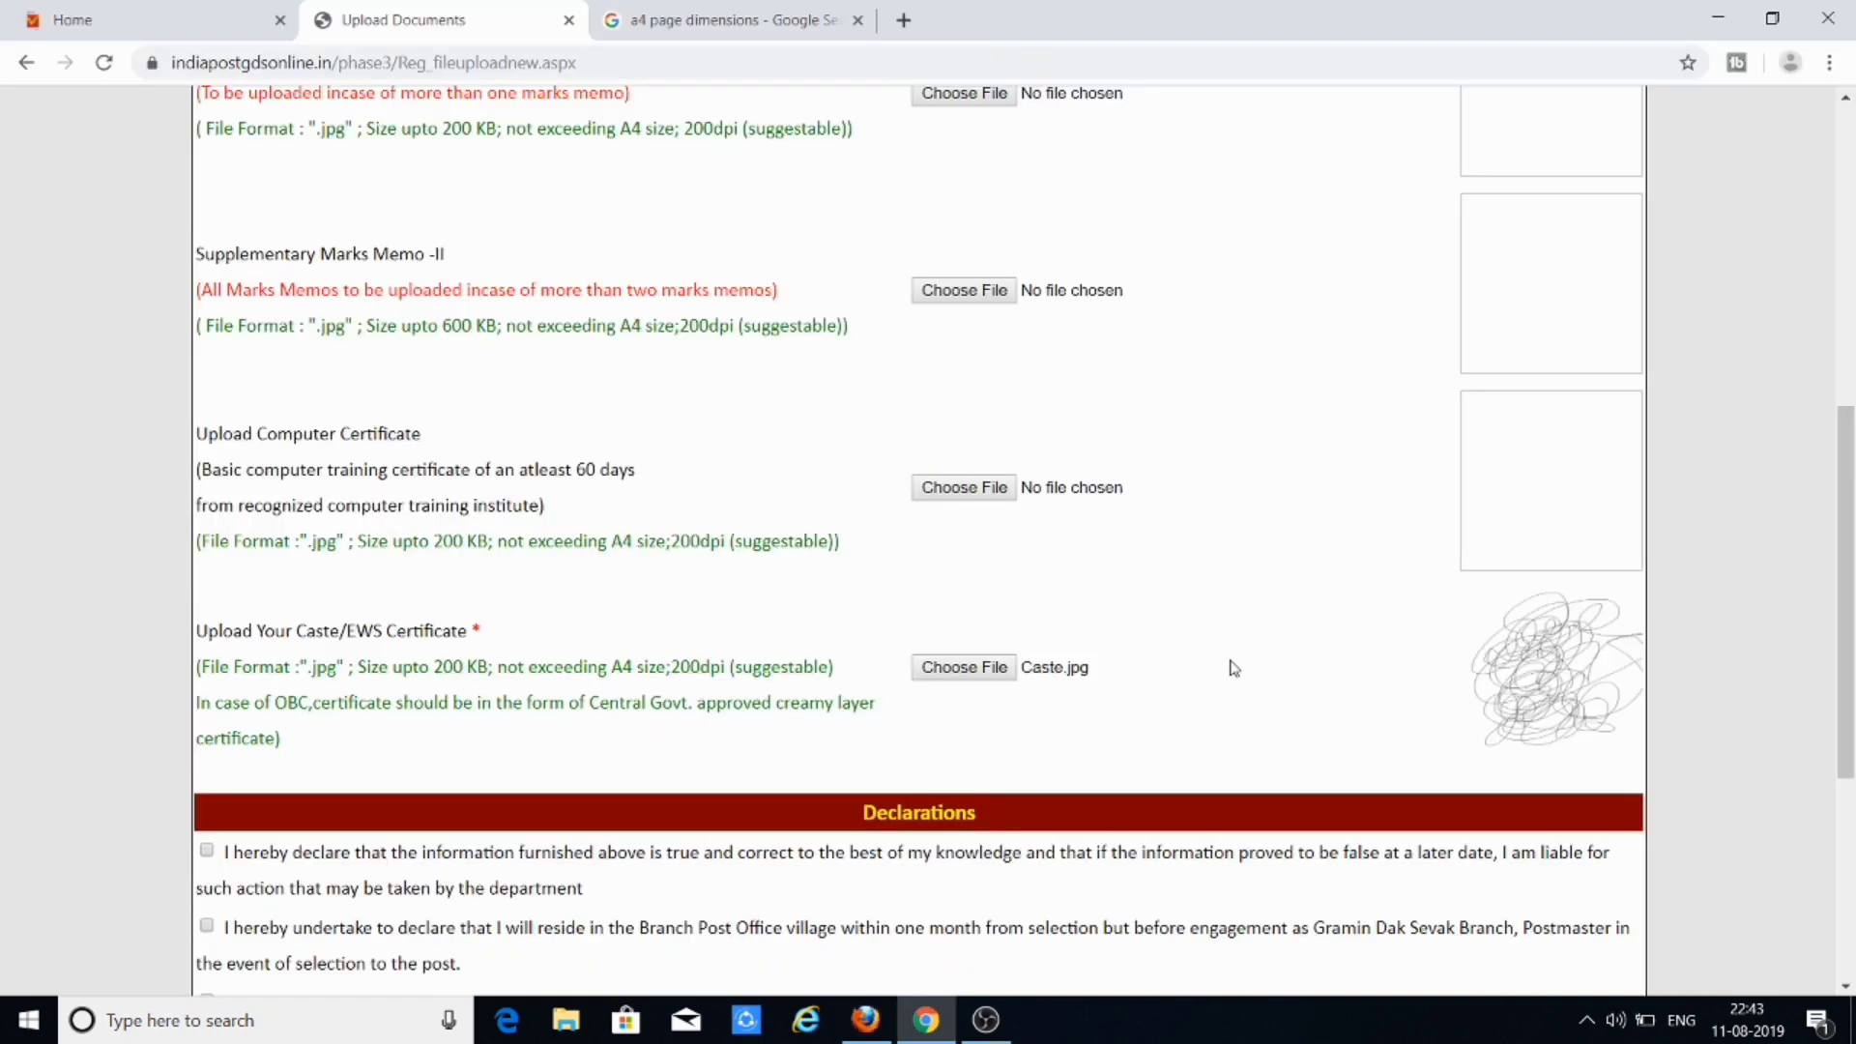
Tick all five declarations: true information, village residence, other income, genuine certificates, clear documents.
scroll(1246, 503, up, 4)
scroll(1245, 505, down, 9)
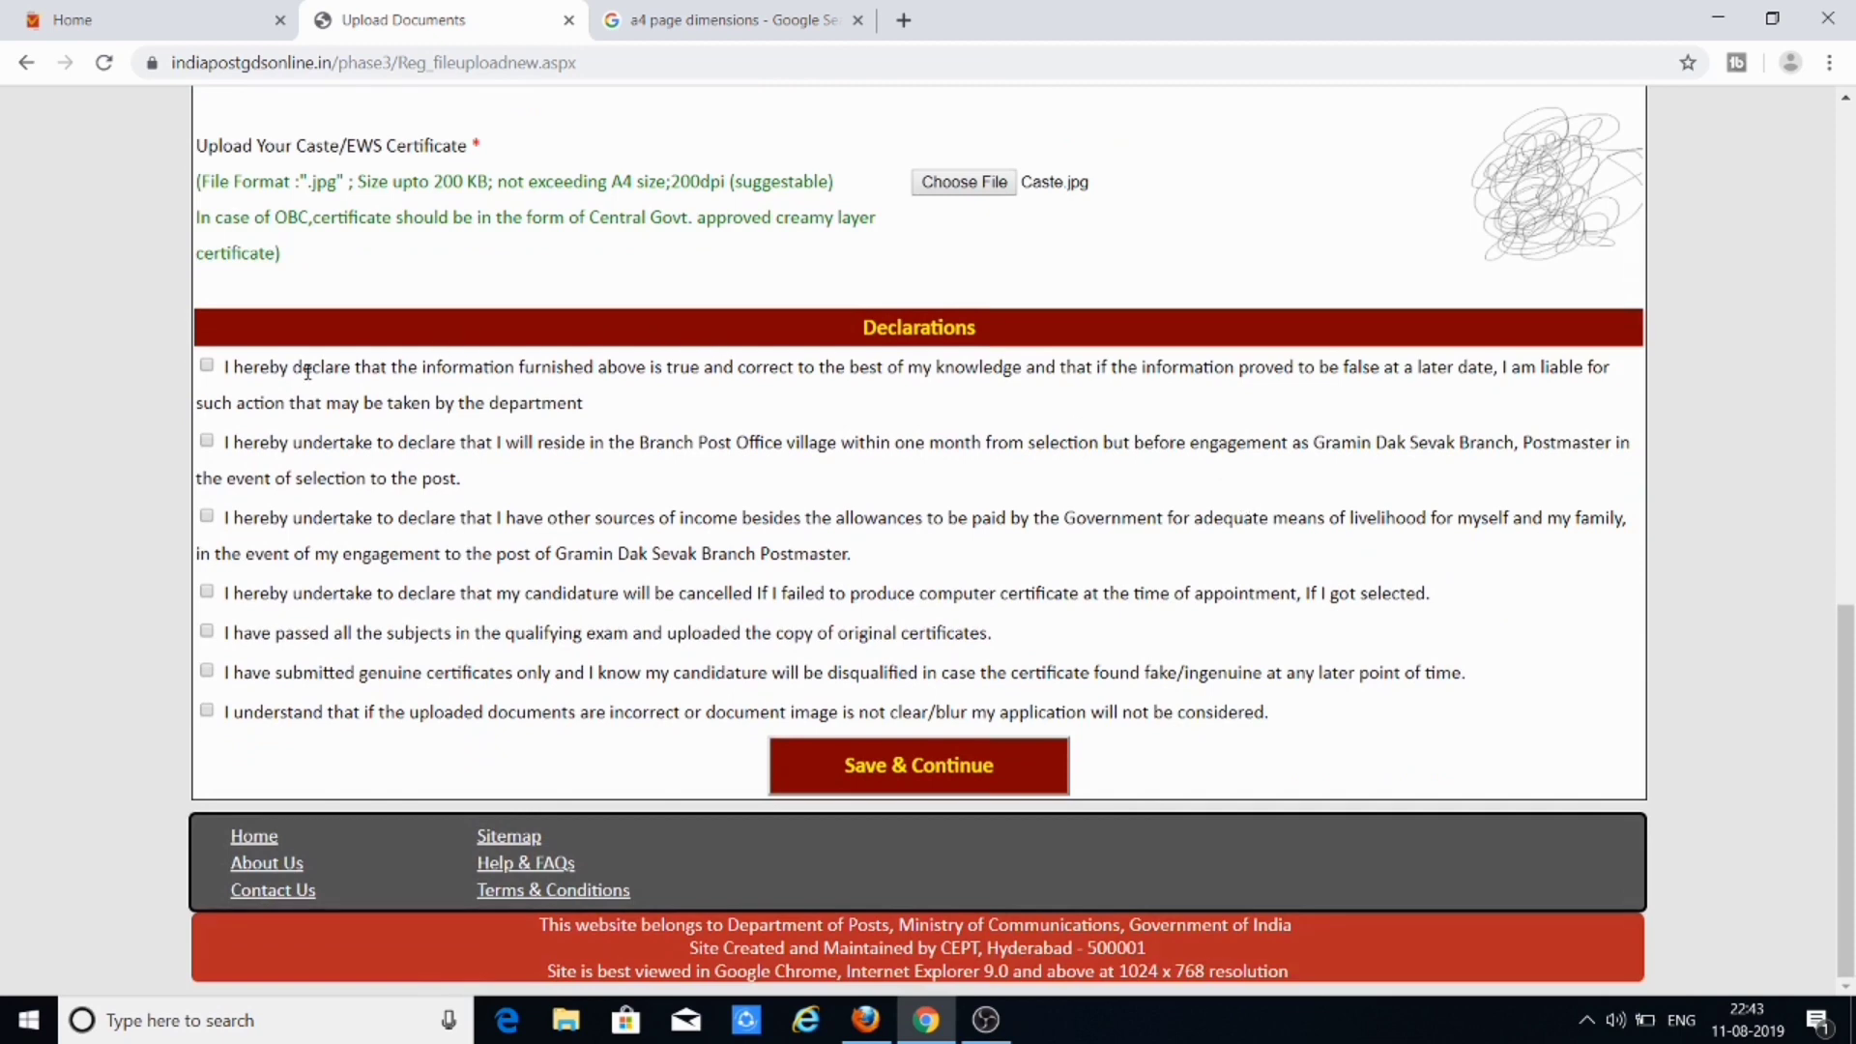
click(206, 365)
click(206, 441)
click(207, 519)
click(208, 673)
click(207, 713)
Save and continue, confirming no further modifications and acknowledging the successful document upload.
click(919, 771)
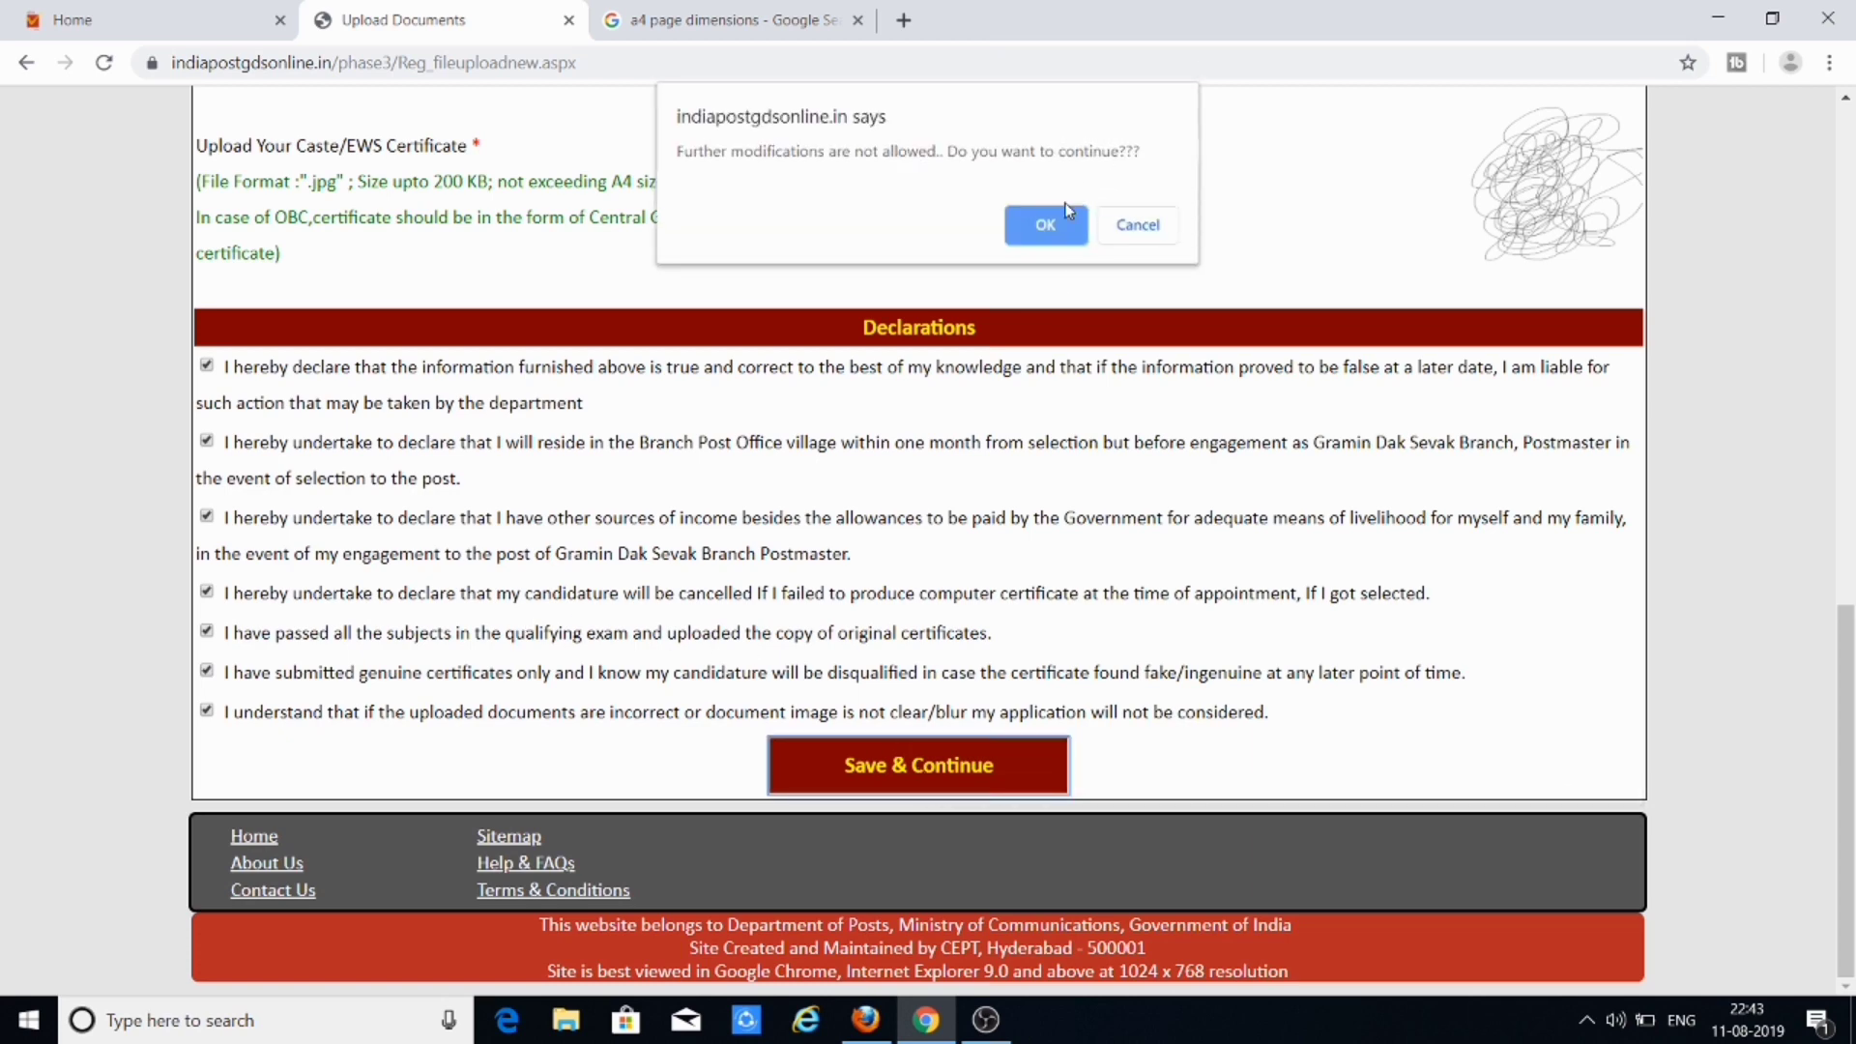
click(1060, 221)
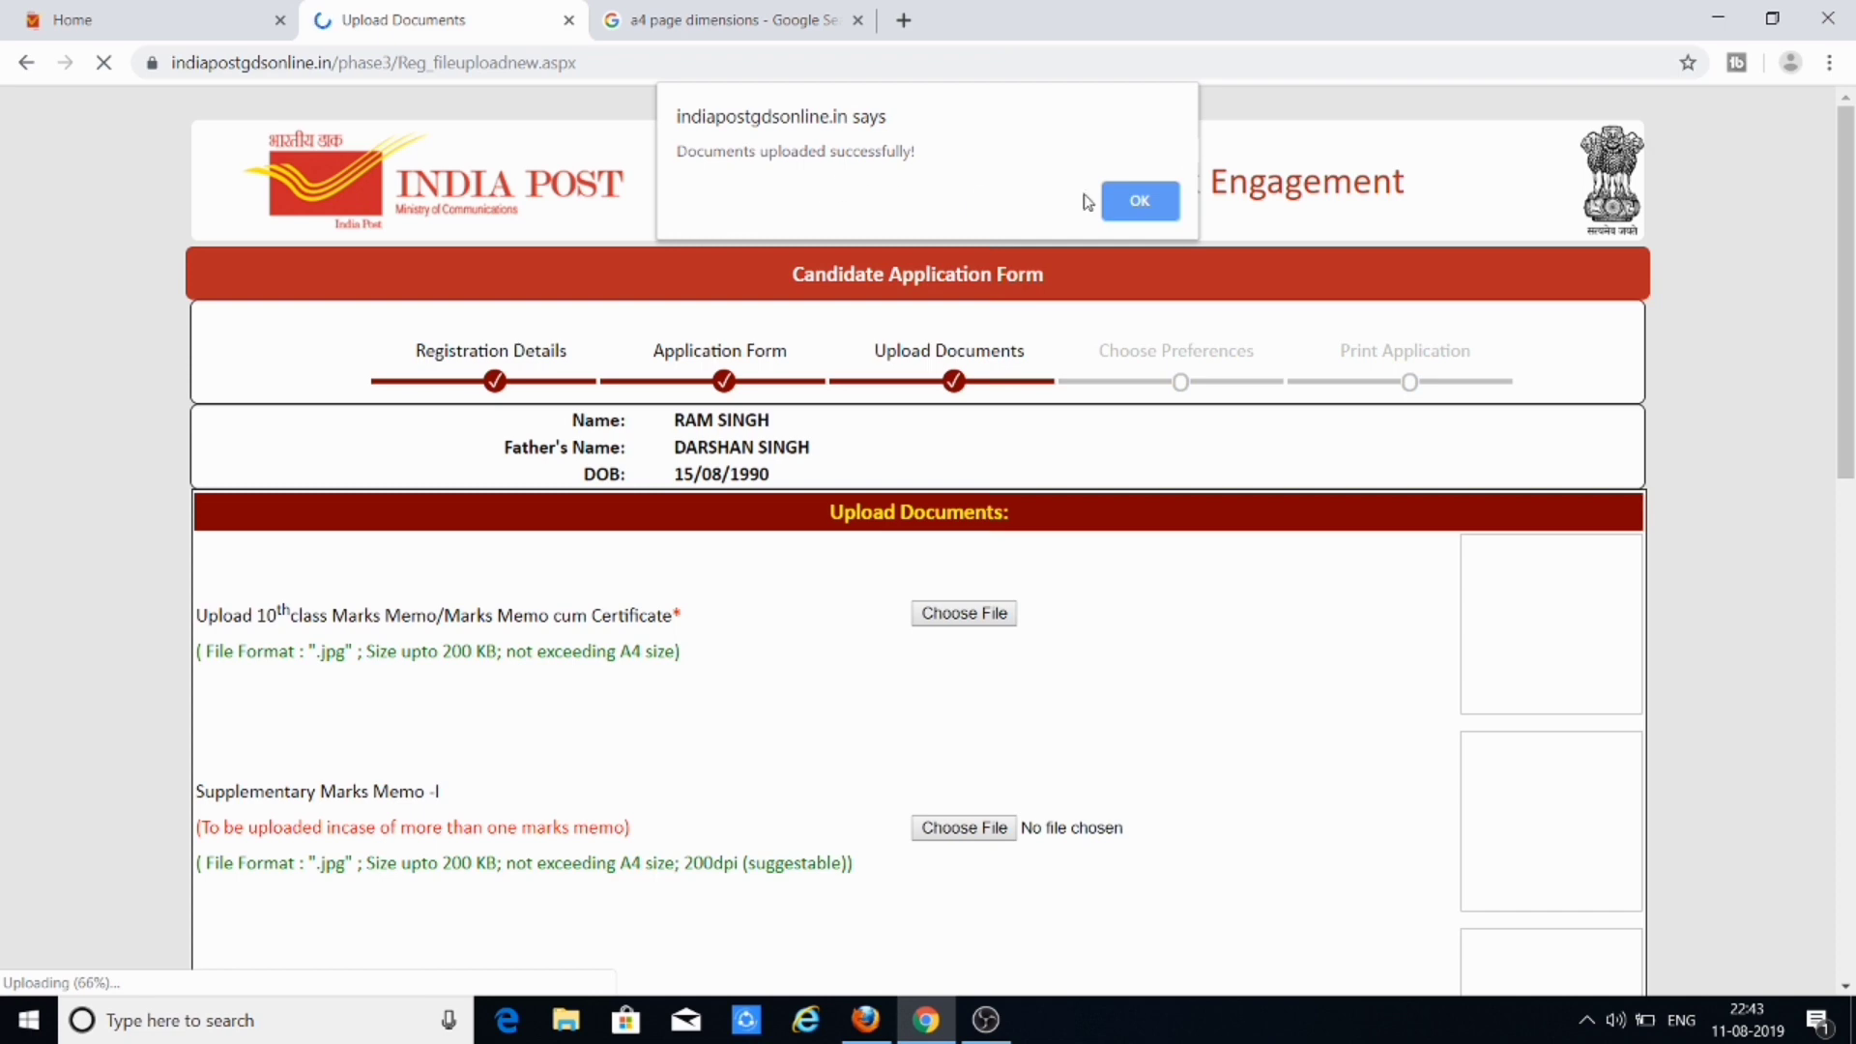
click(1140, 202)
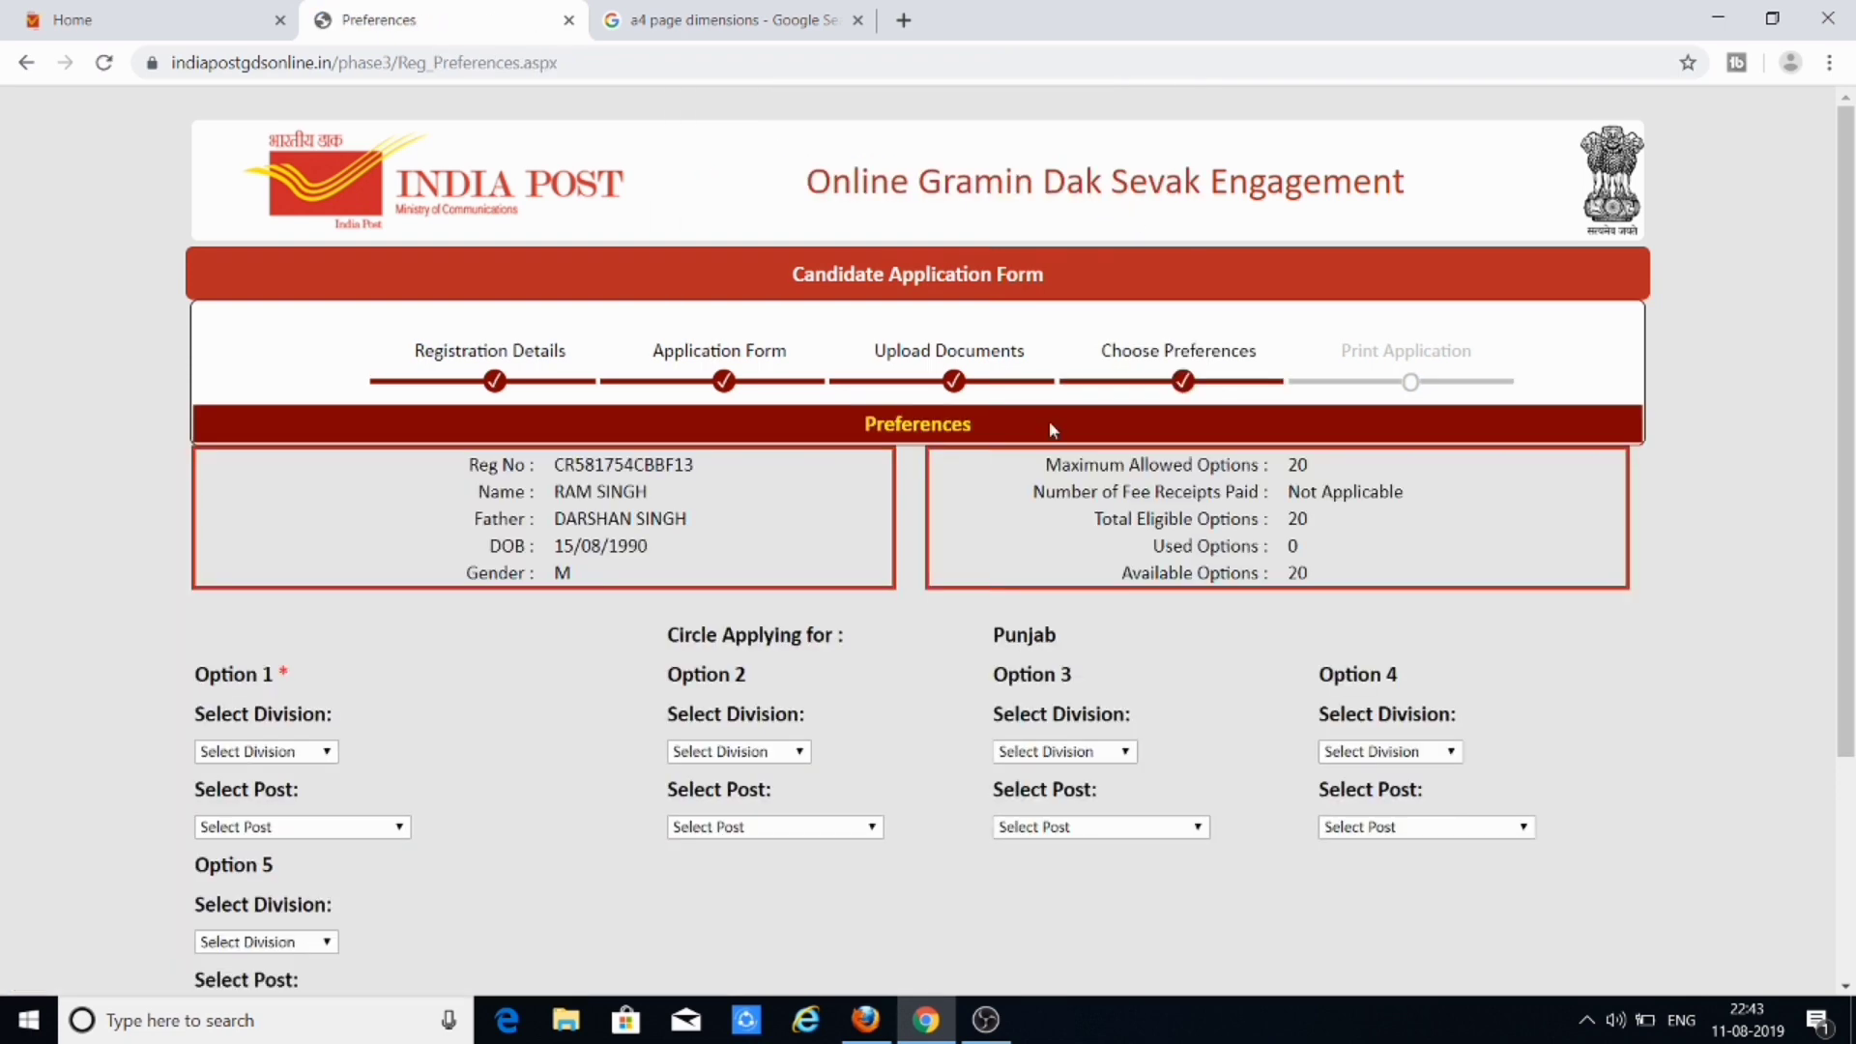
scroll(1030, 569, down, 3)
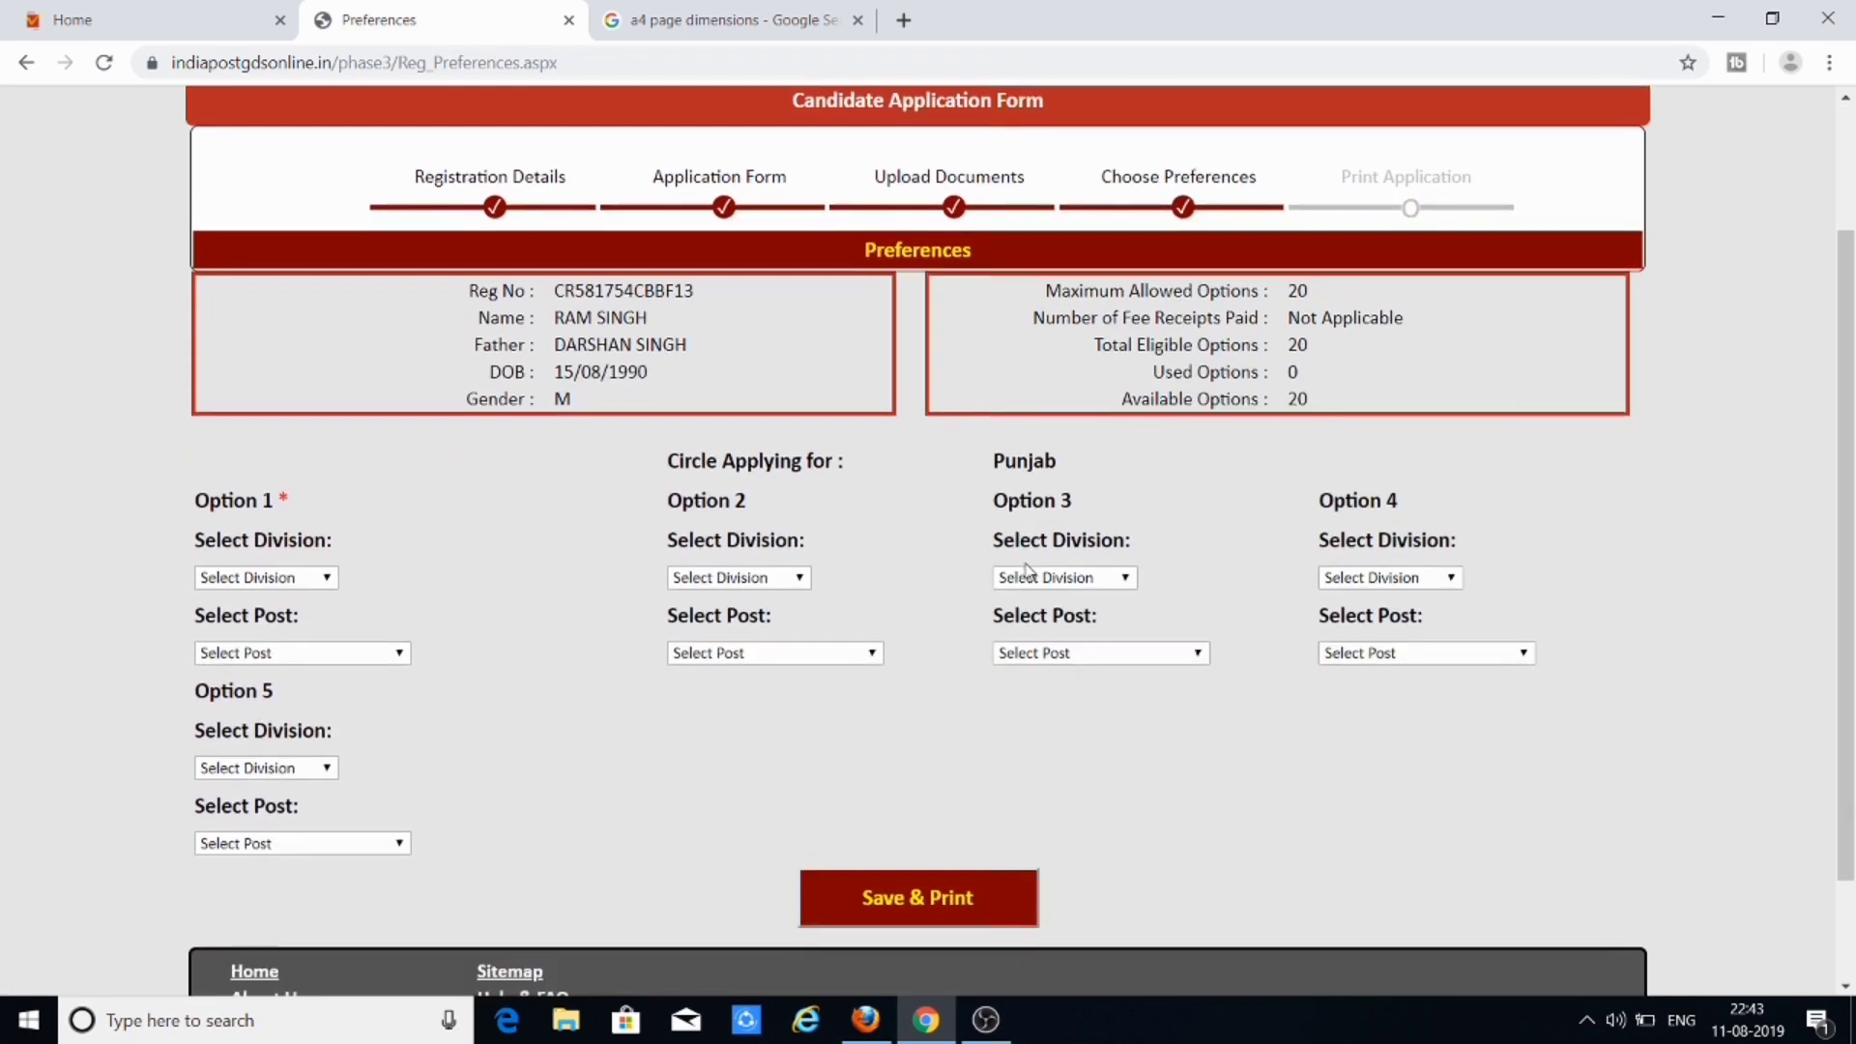